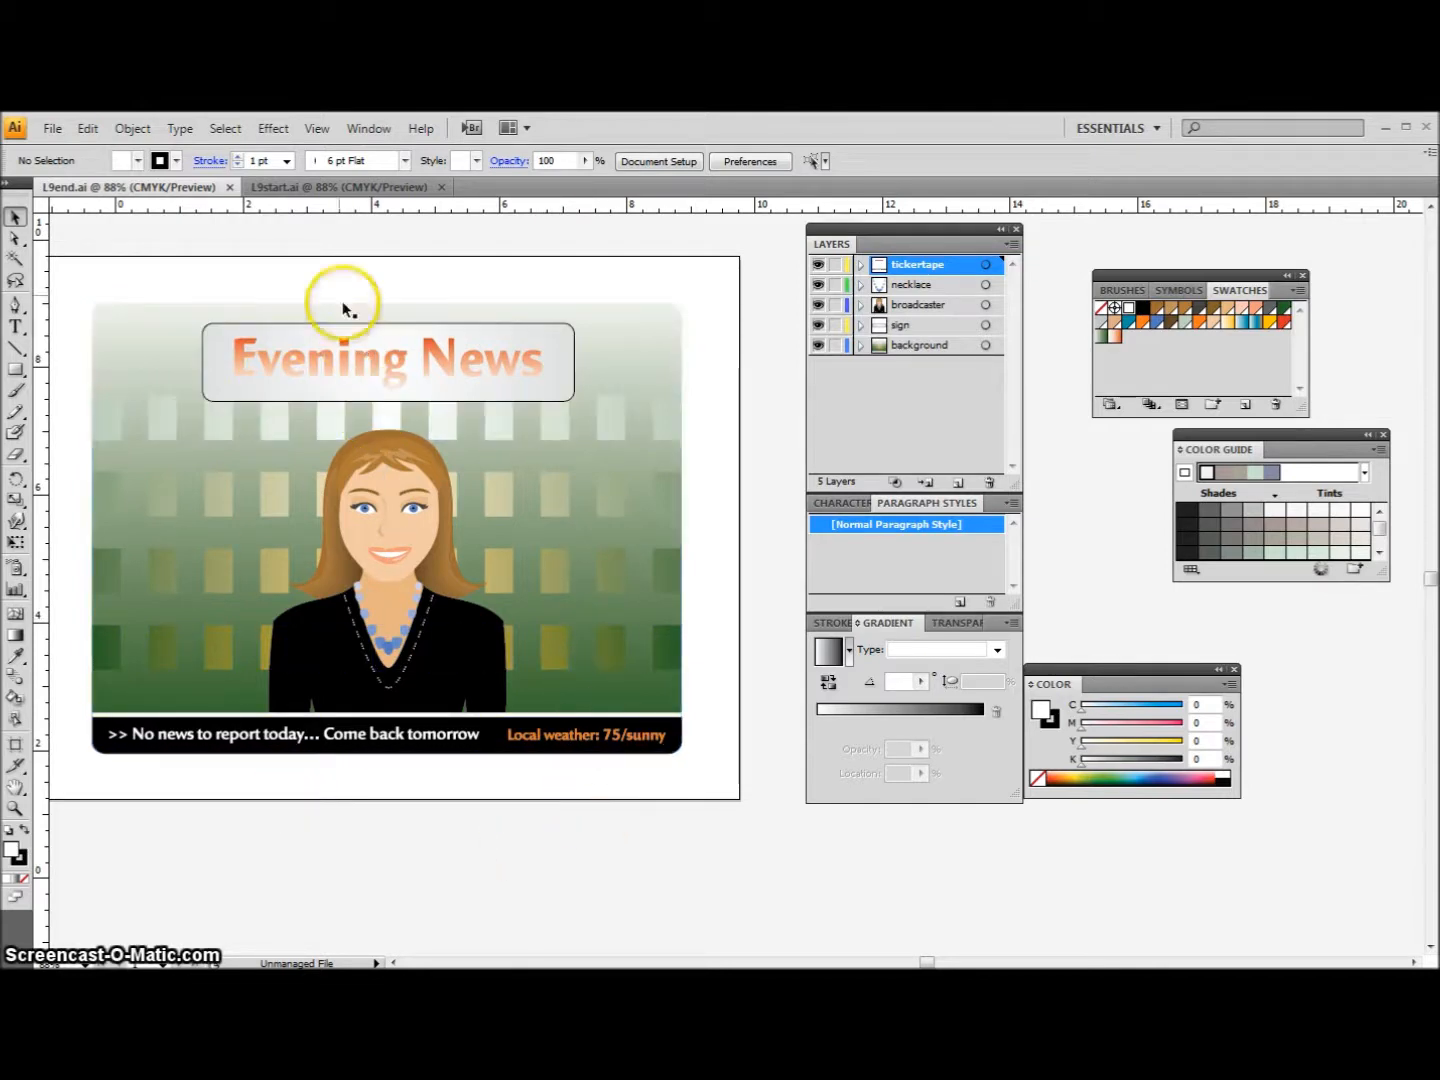
- Close L9end.ai and fill the rounded background rectangle in L9start.ai with the default linear gradient
left_click(229, 187)
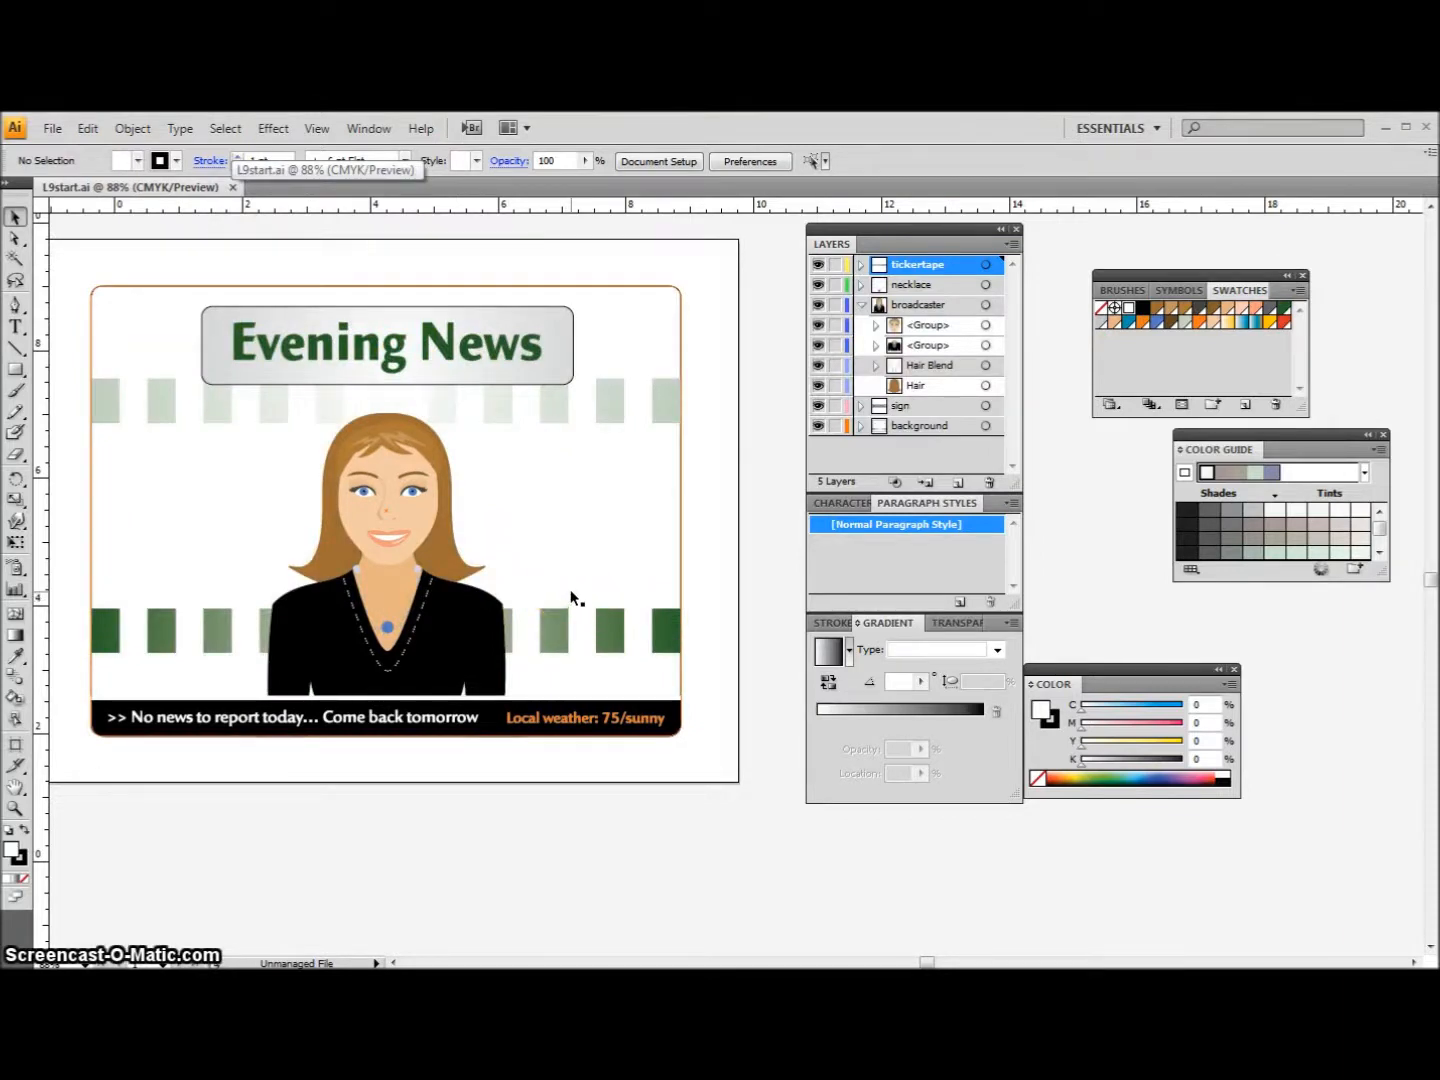
left_click(135, 289)
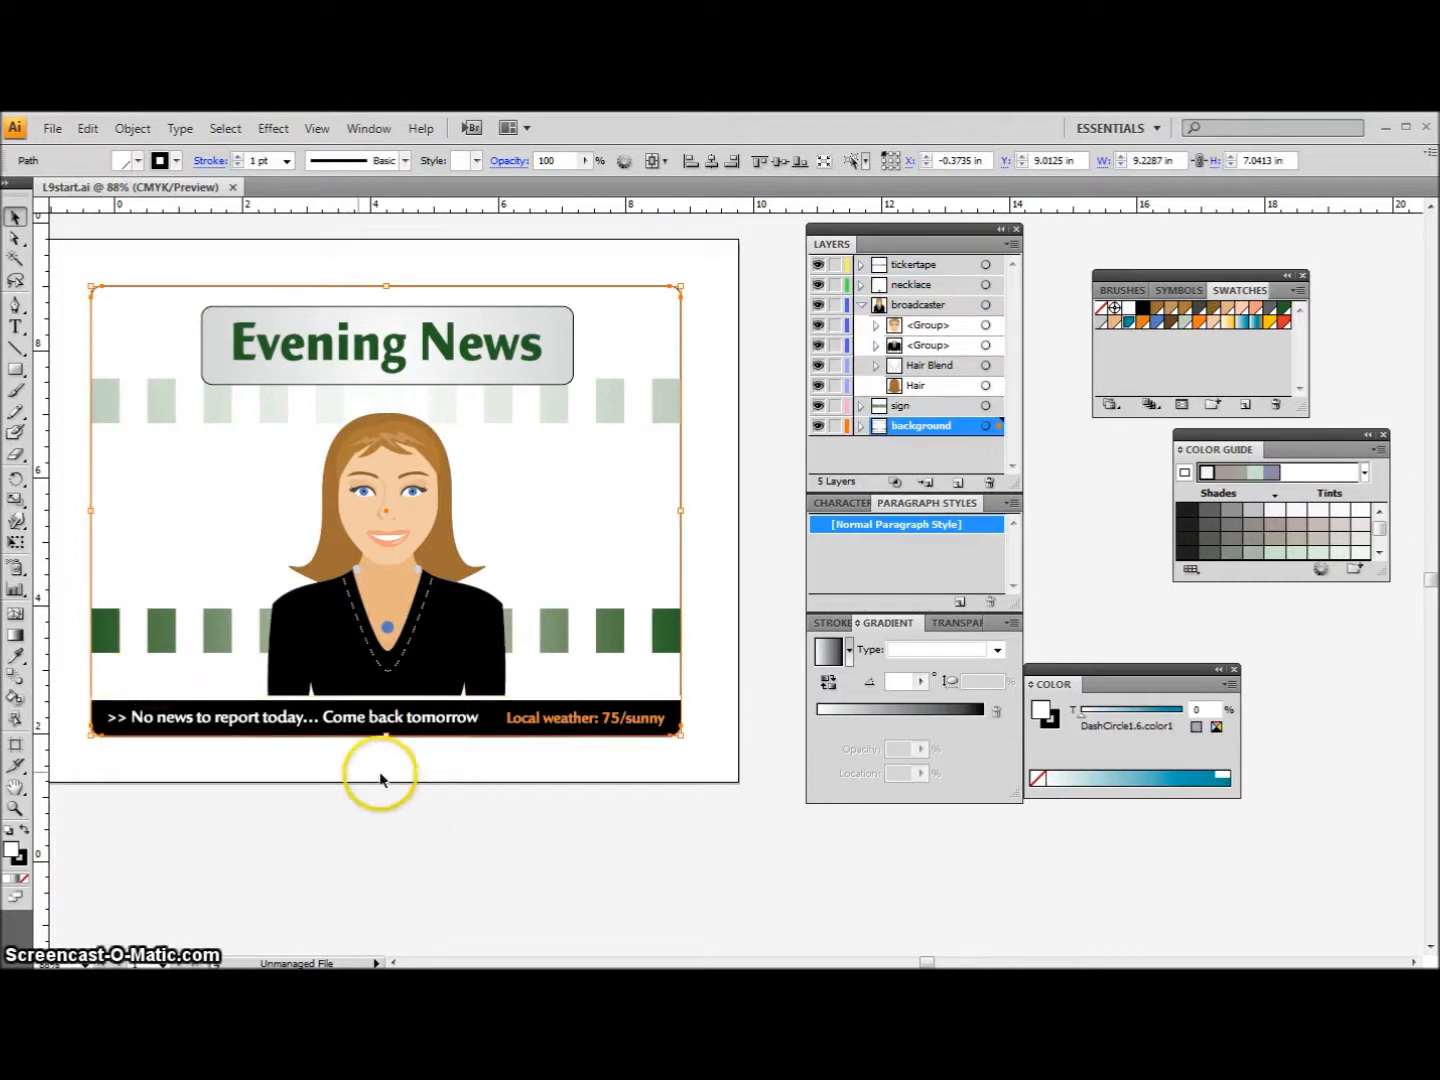
left_click(14, 635)
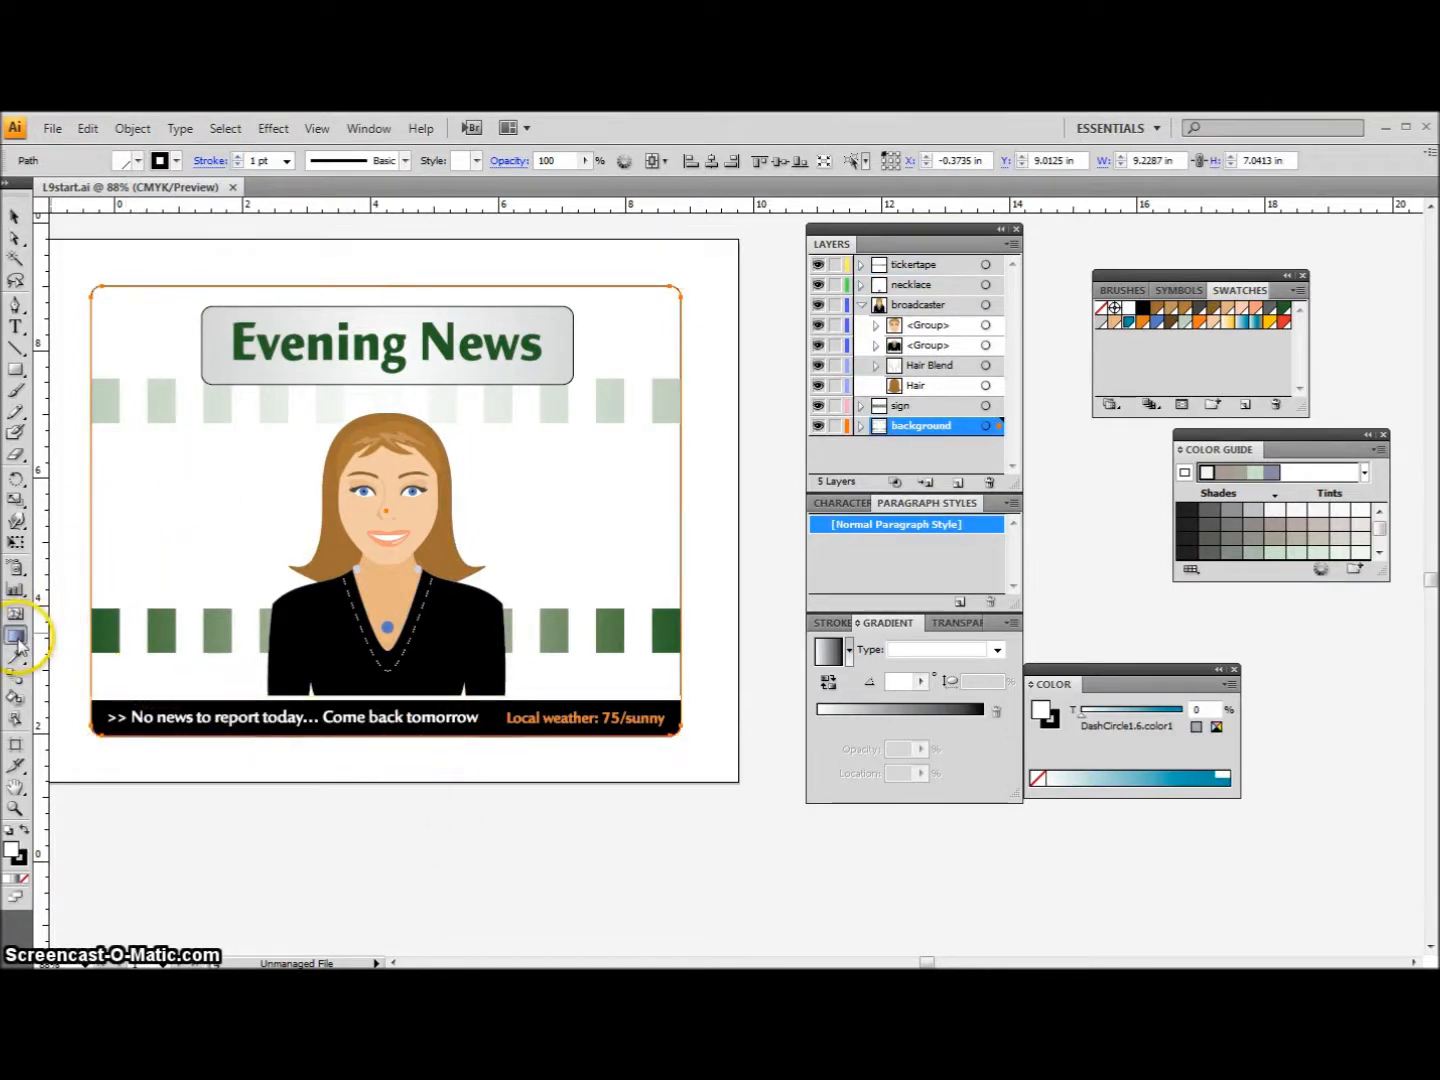
left_click(14, 884)
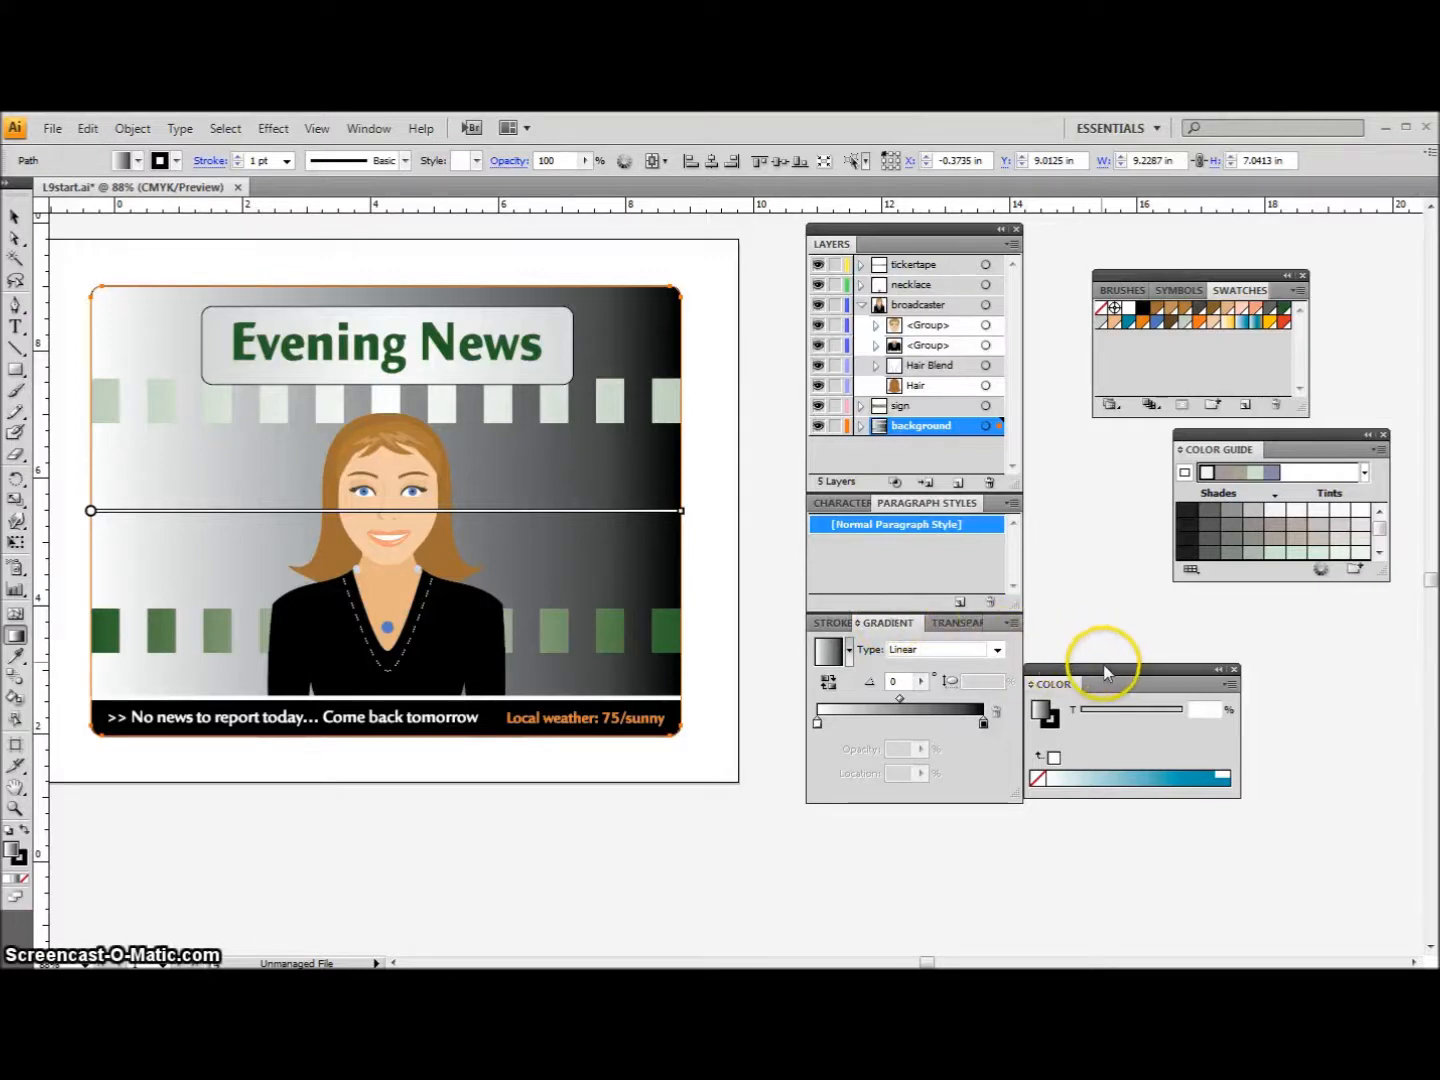
left_click_drag(1104, 674, 1111, 655)
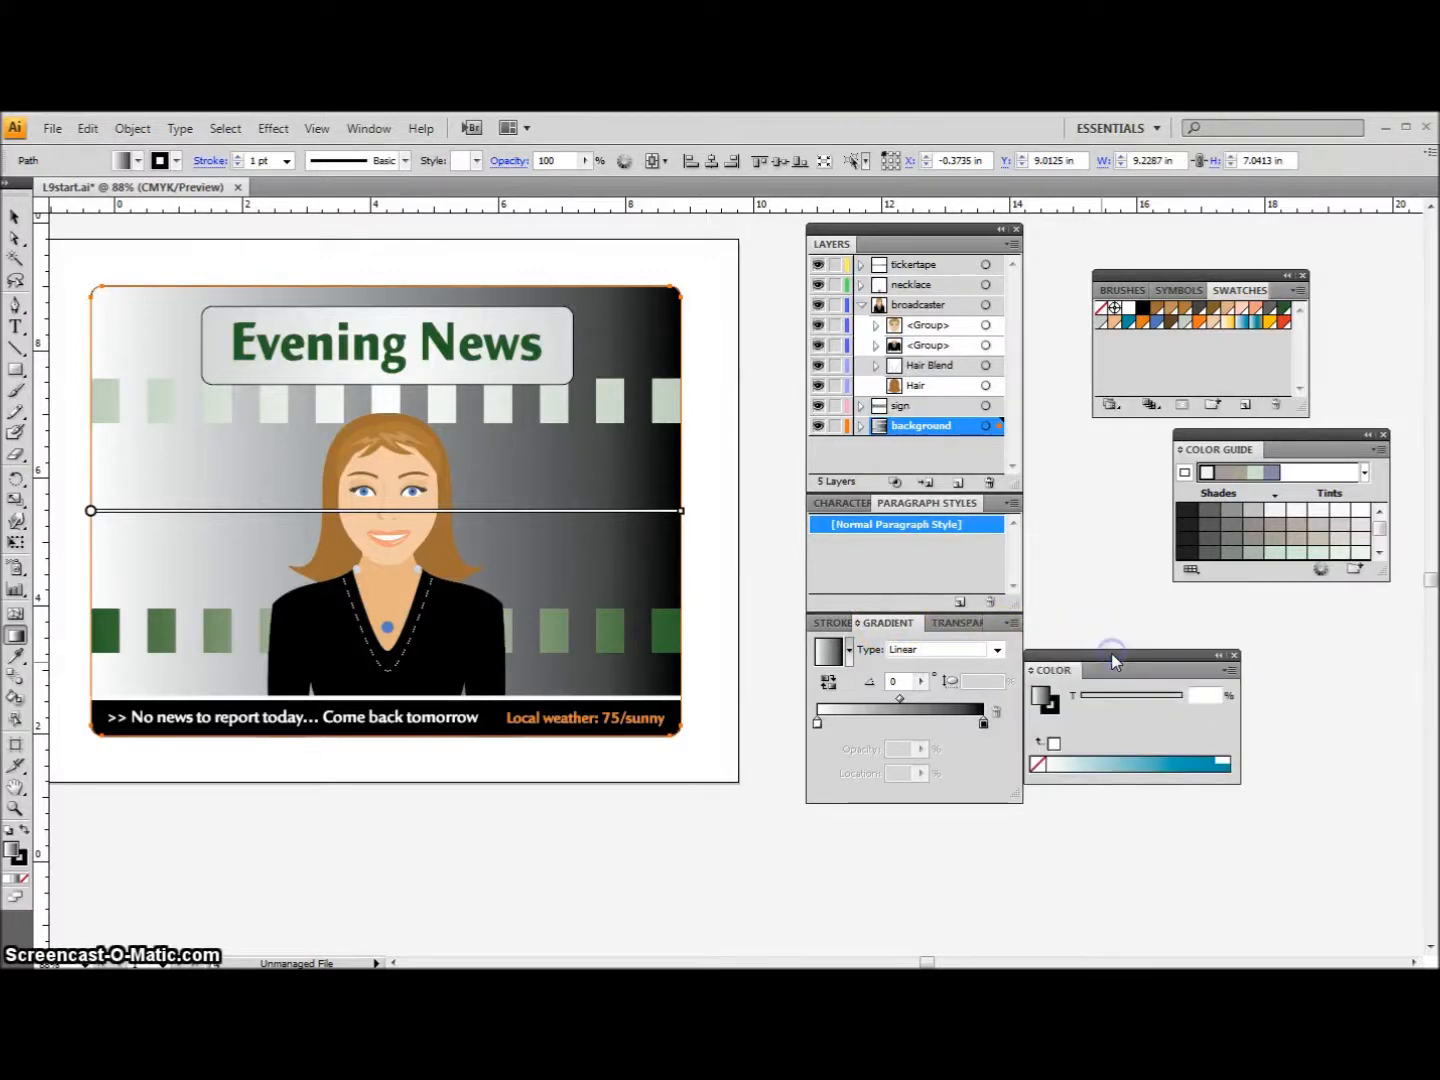
left_click(366, 129)
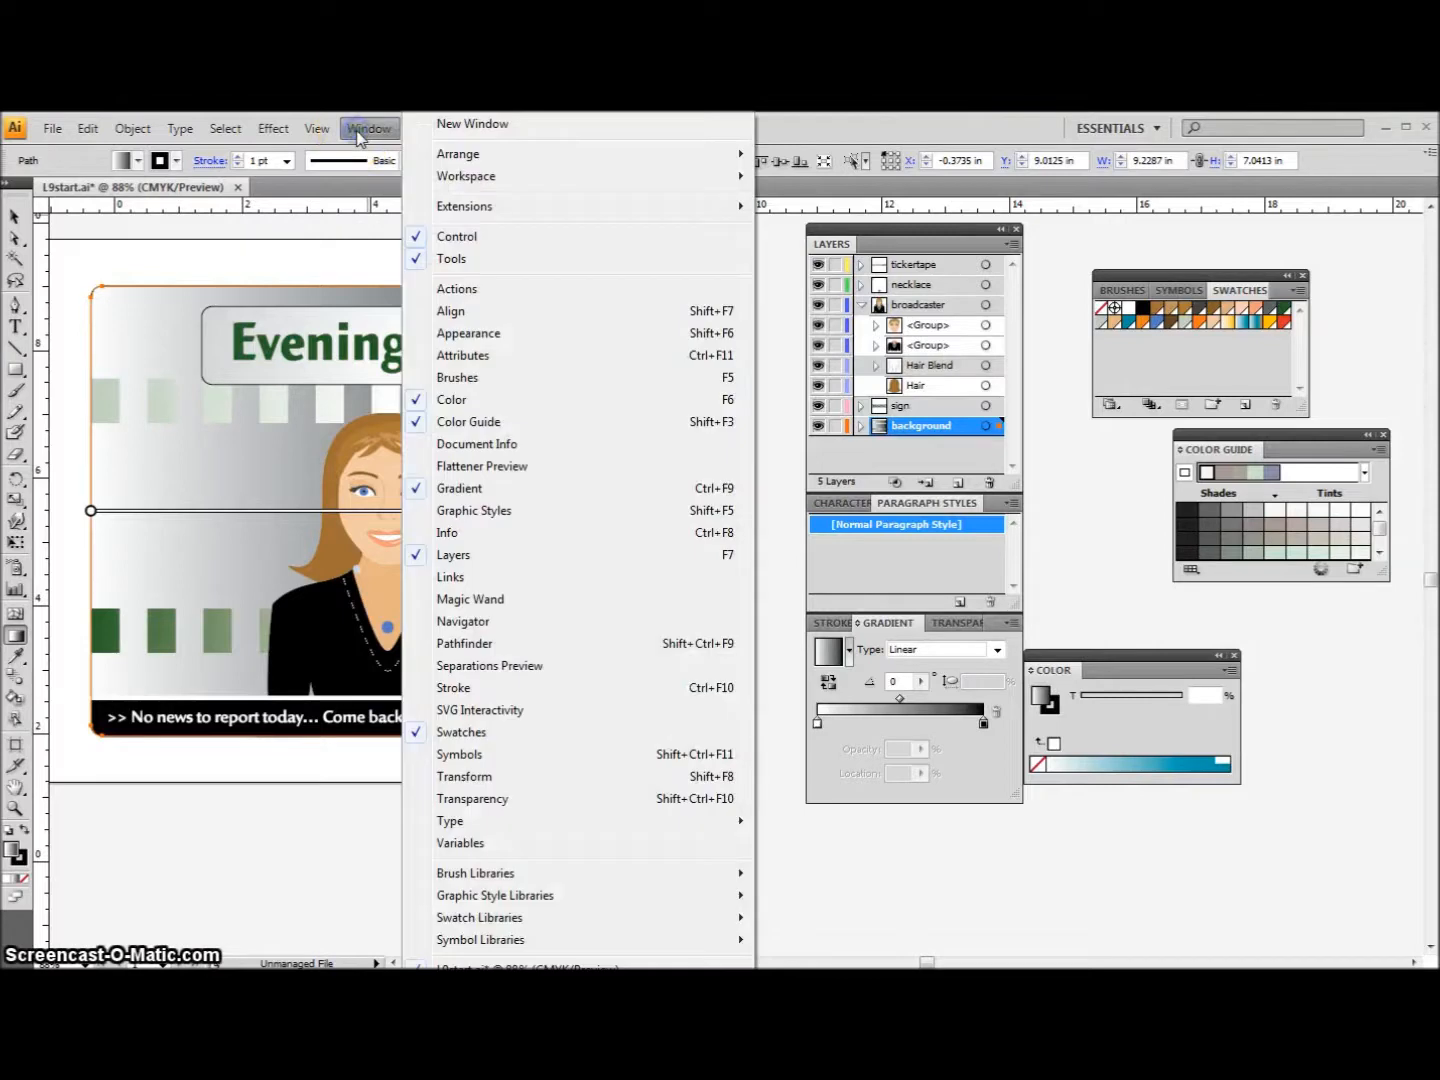
left_click(1076, 846)
left_click(830, 787)
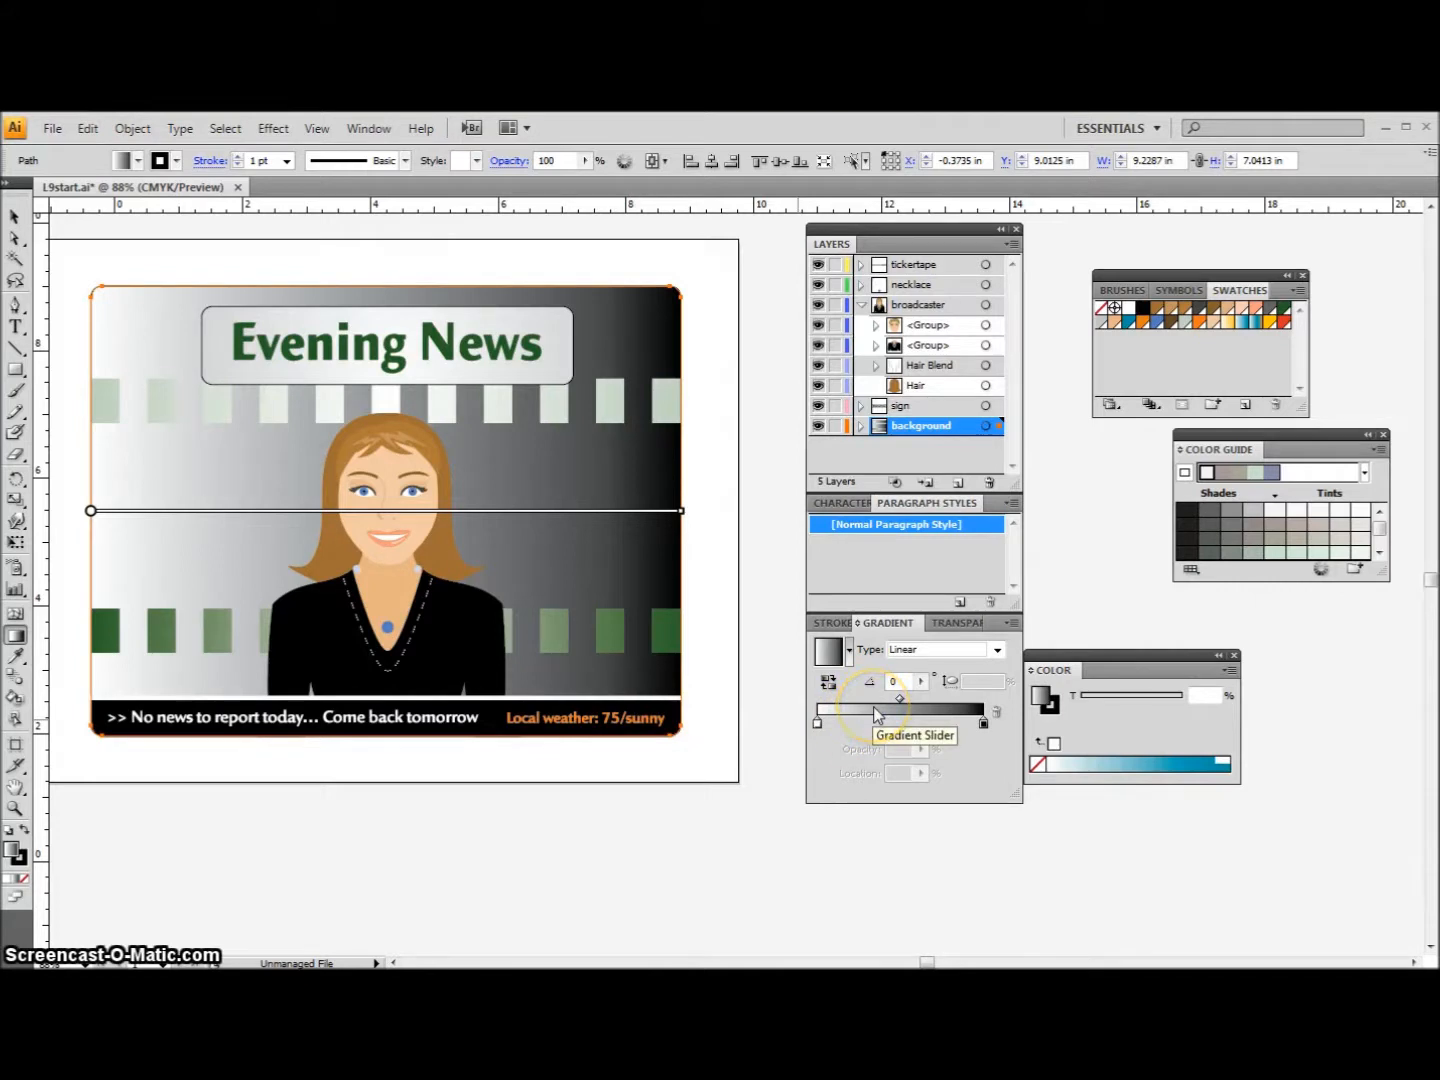
- Switch the white starting gradient stop to CMYK and pick a green for it from the color spectrum
left_click(817, 725)
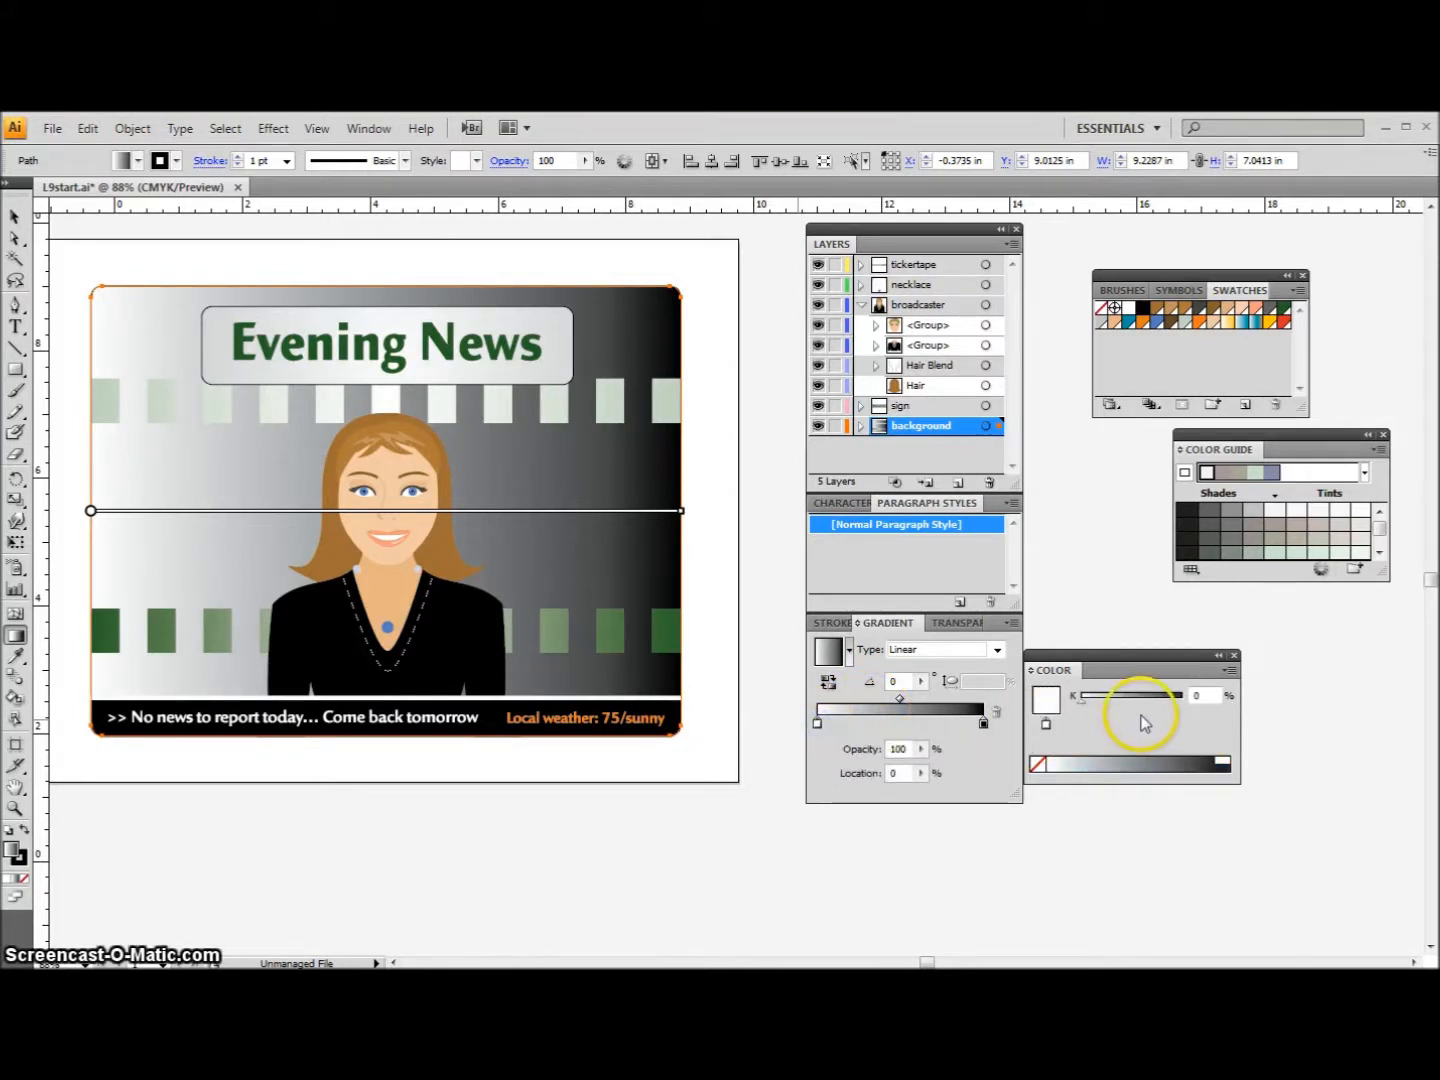
left_click(1228, 671)
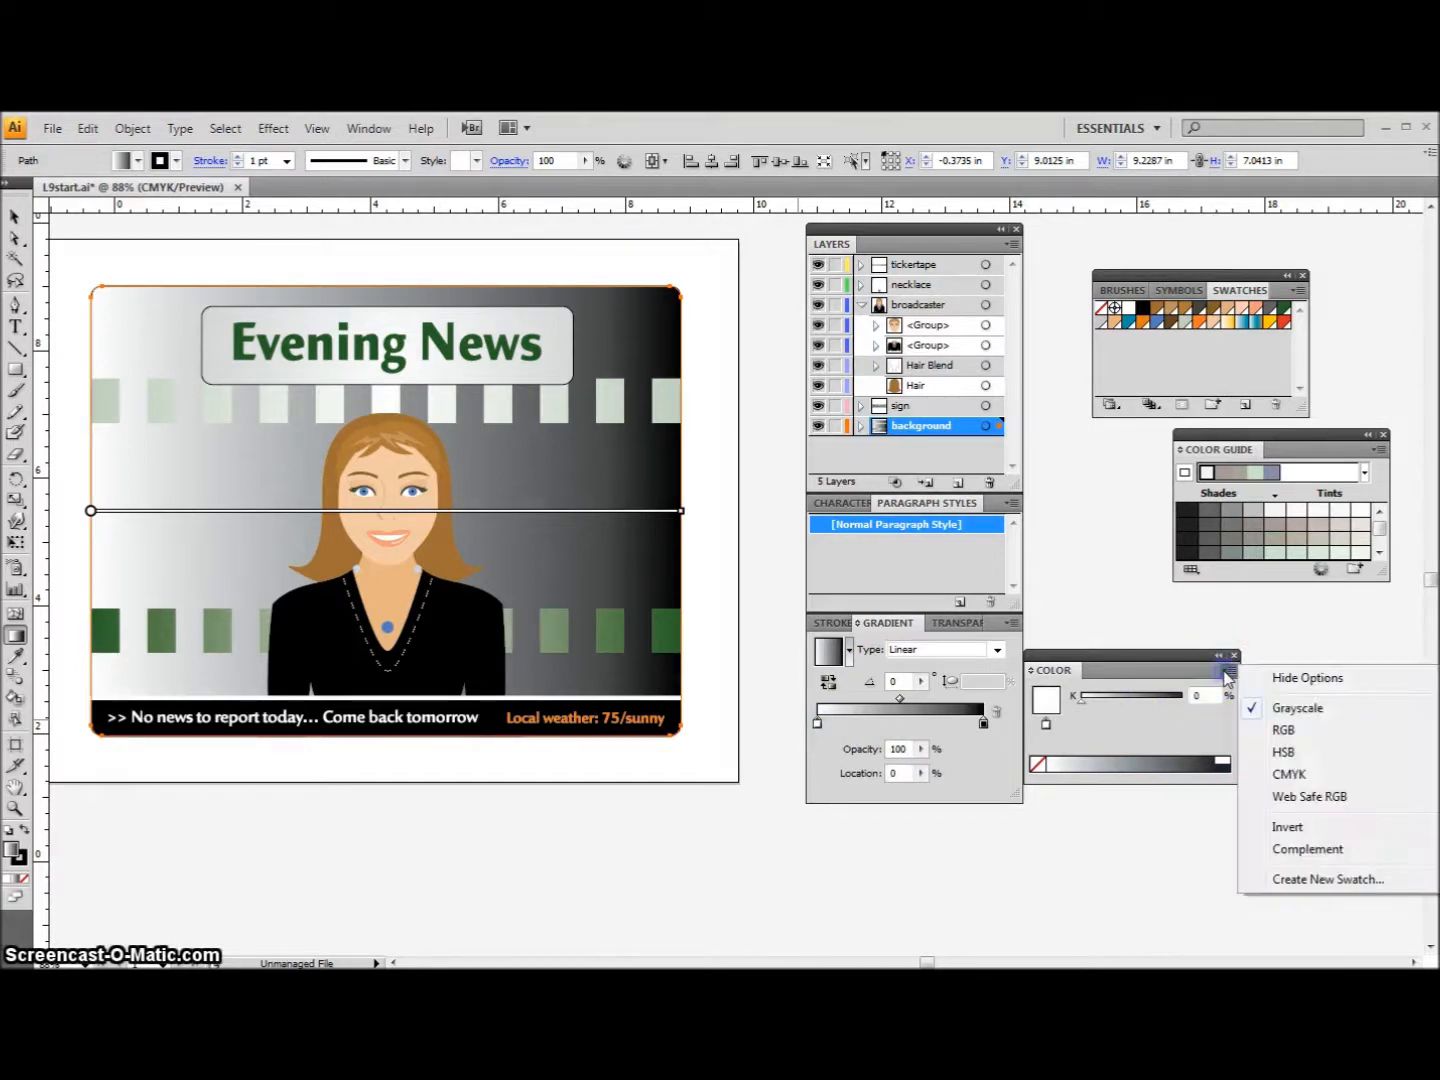
left_click(1287, 774)
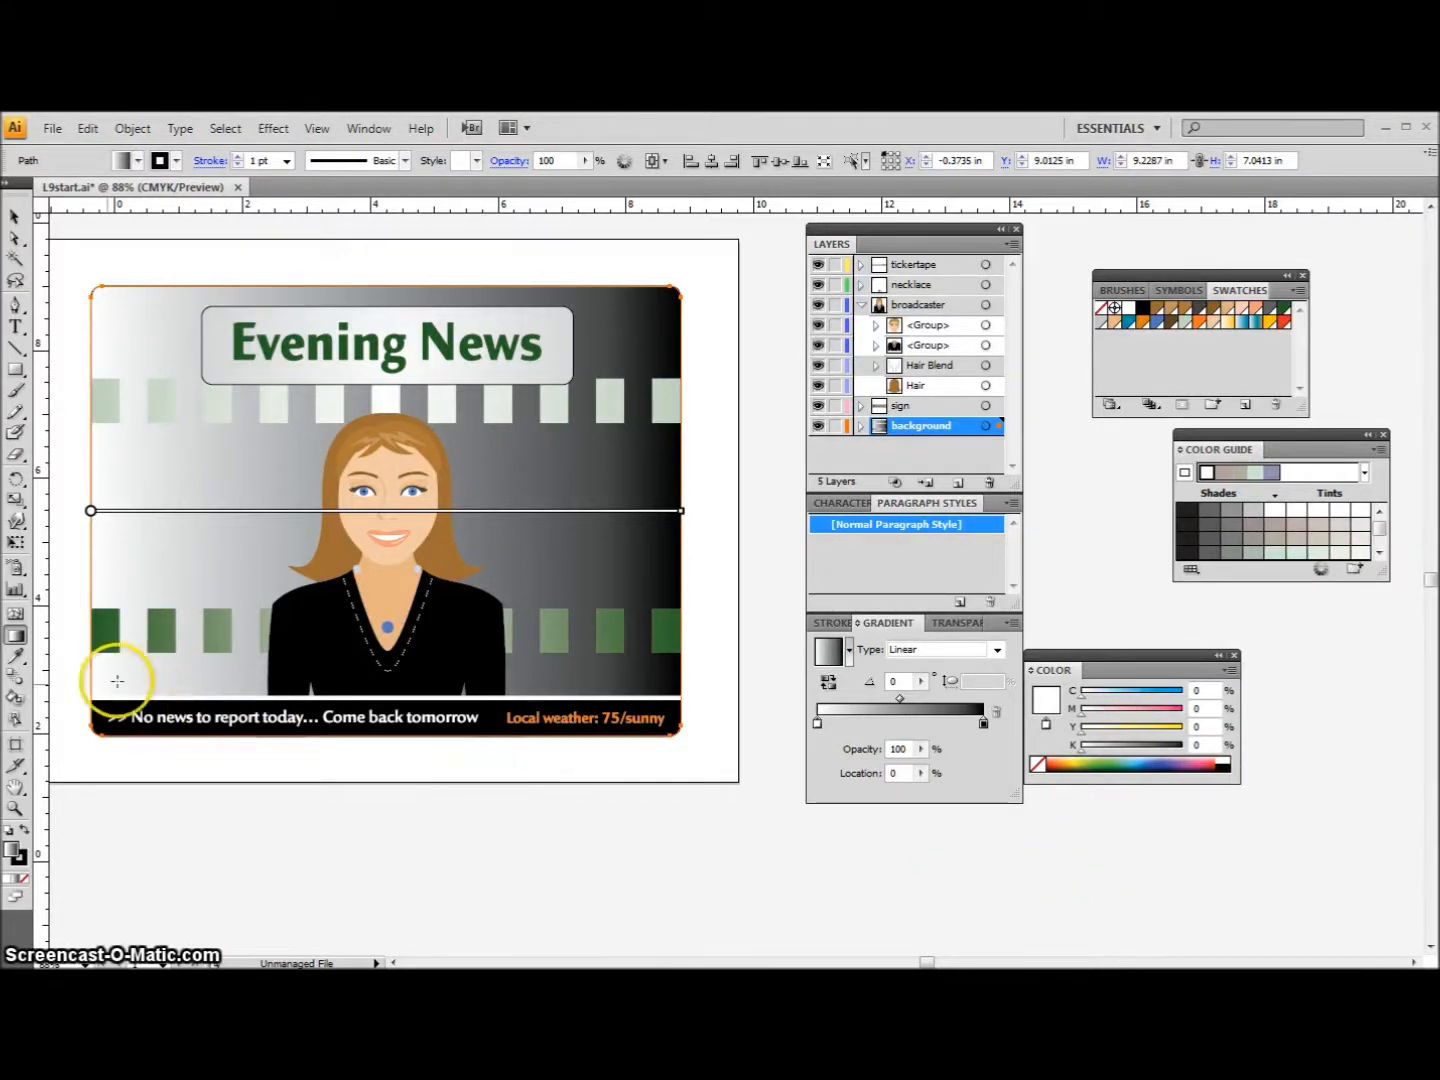
left_click(16, 655)
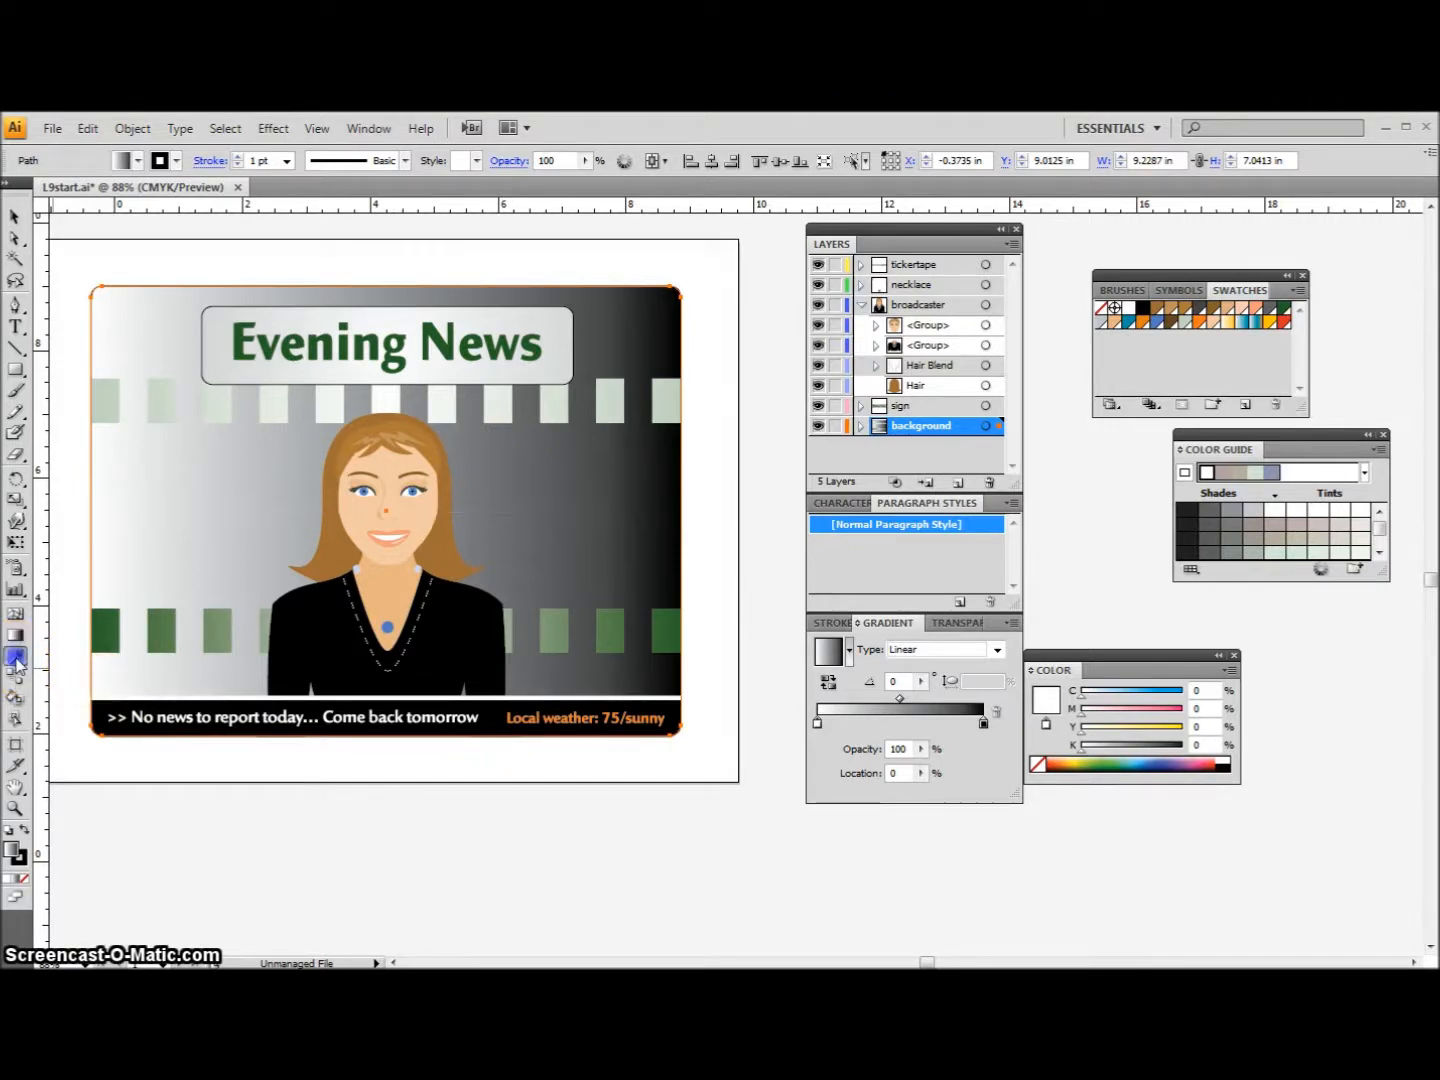
left_click(1117, 761)
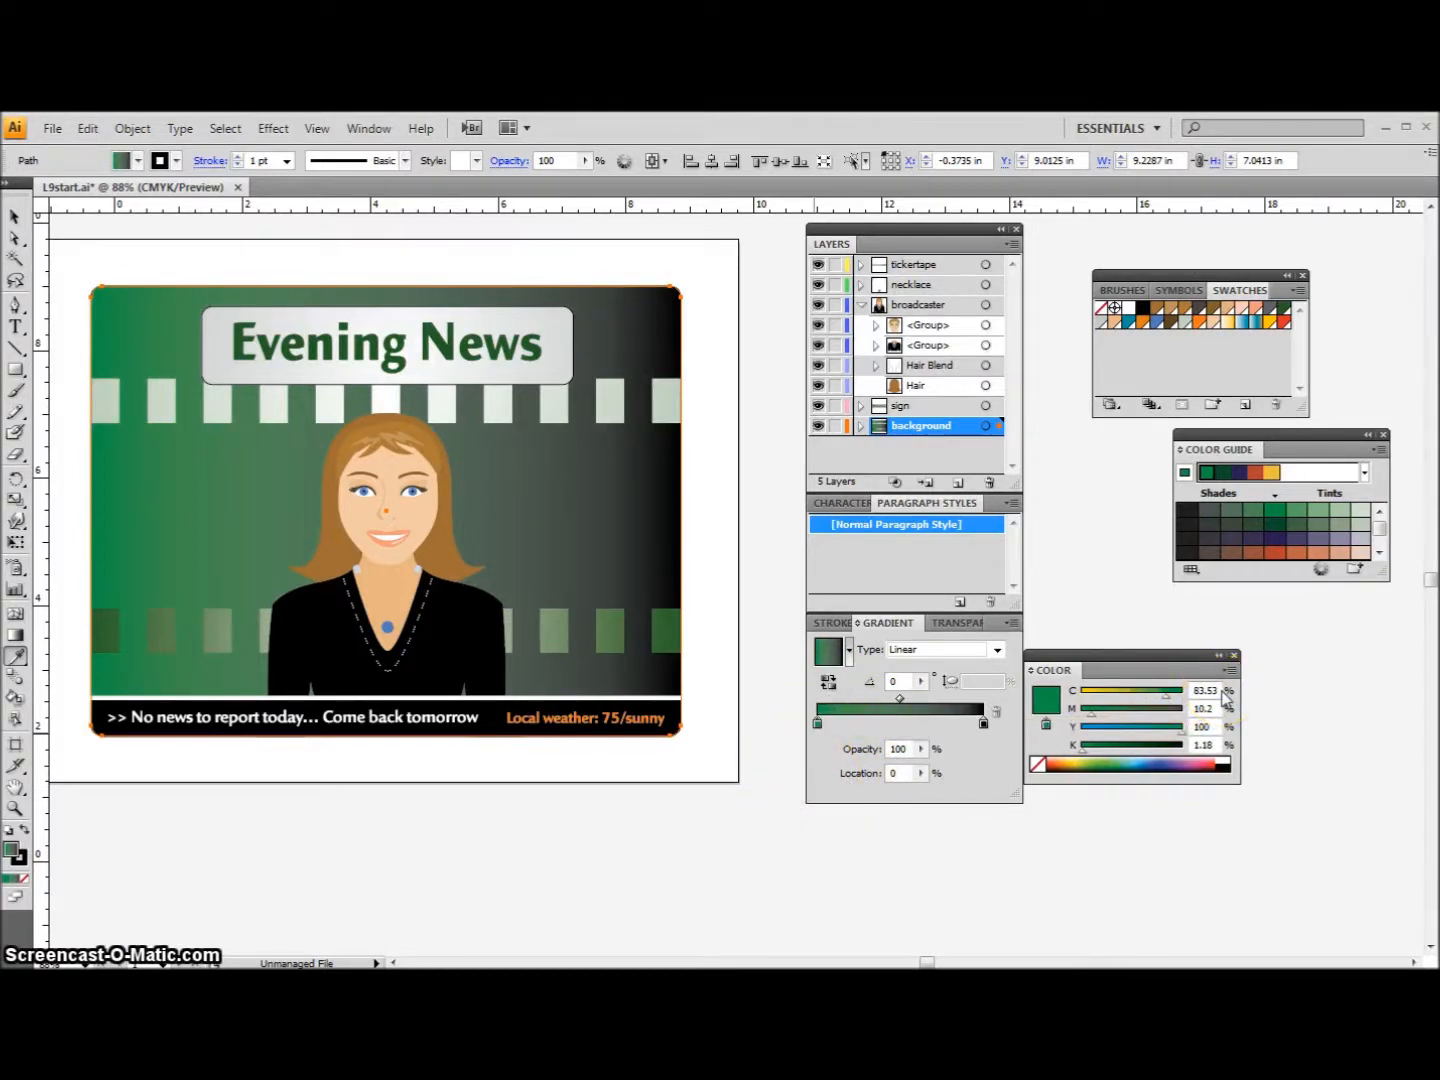
- Set the starting gradient stop's color to C 0, M 0, Y 0, K 0
left_click_drag(1222, 689, 1186, 703)
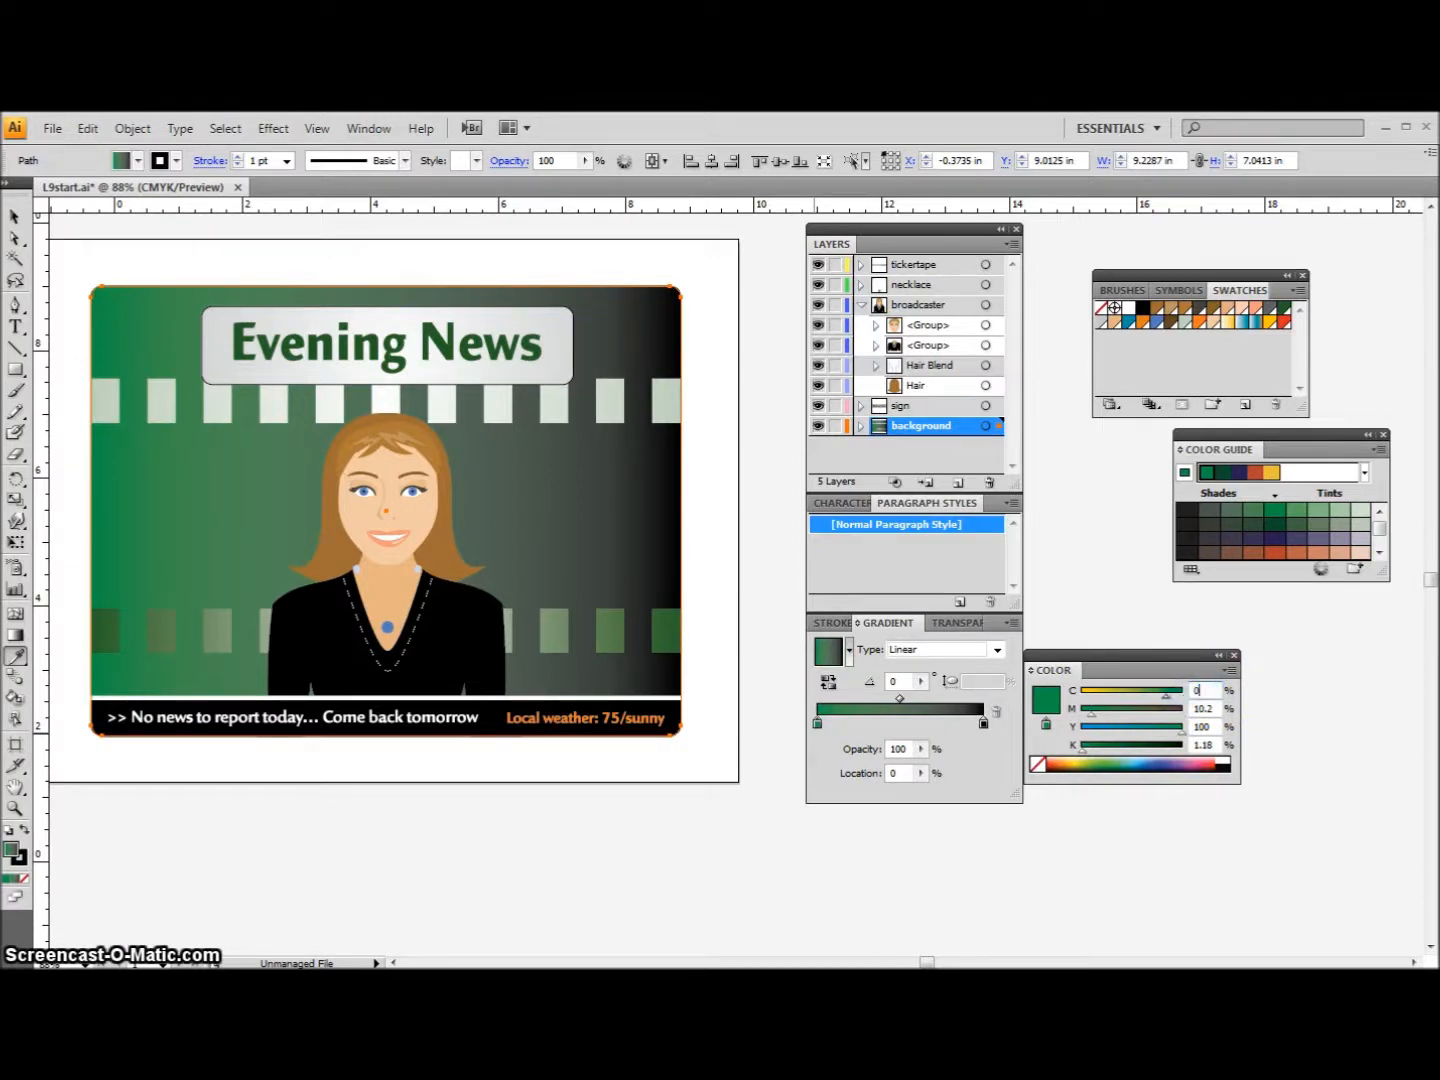
key("Tab")
type("0")
key("Tab")
type("0")
key("Tab")
type("0")
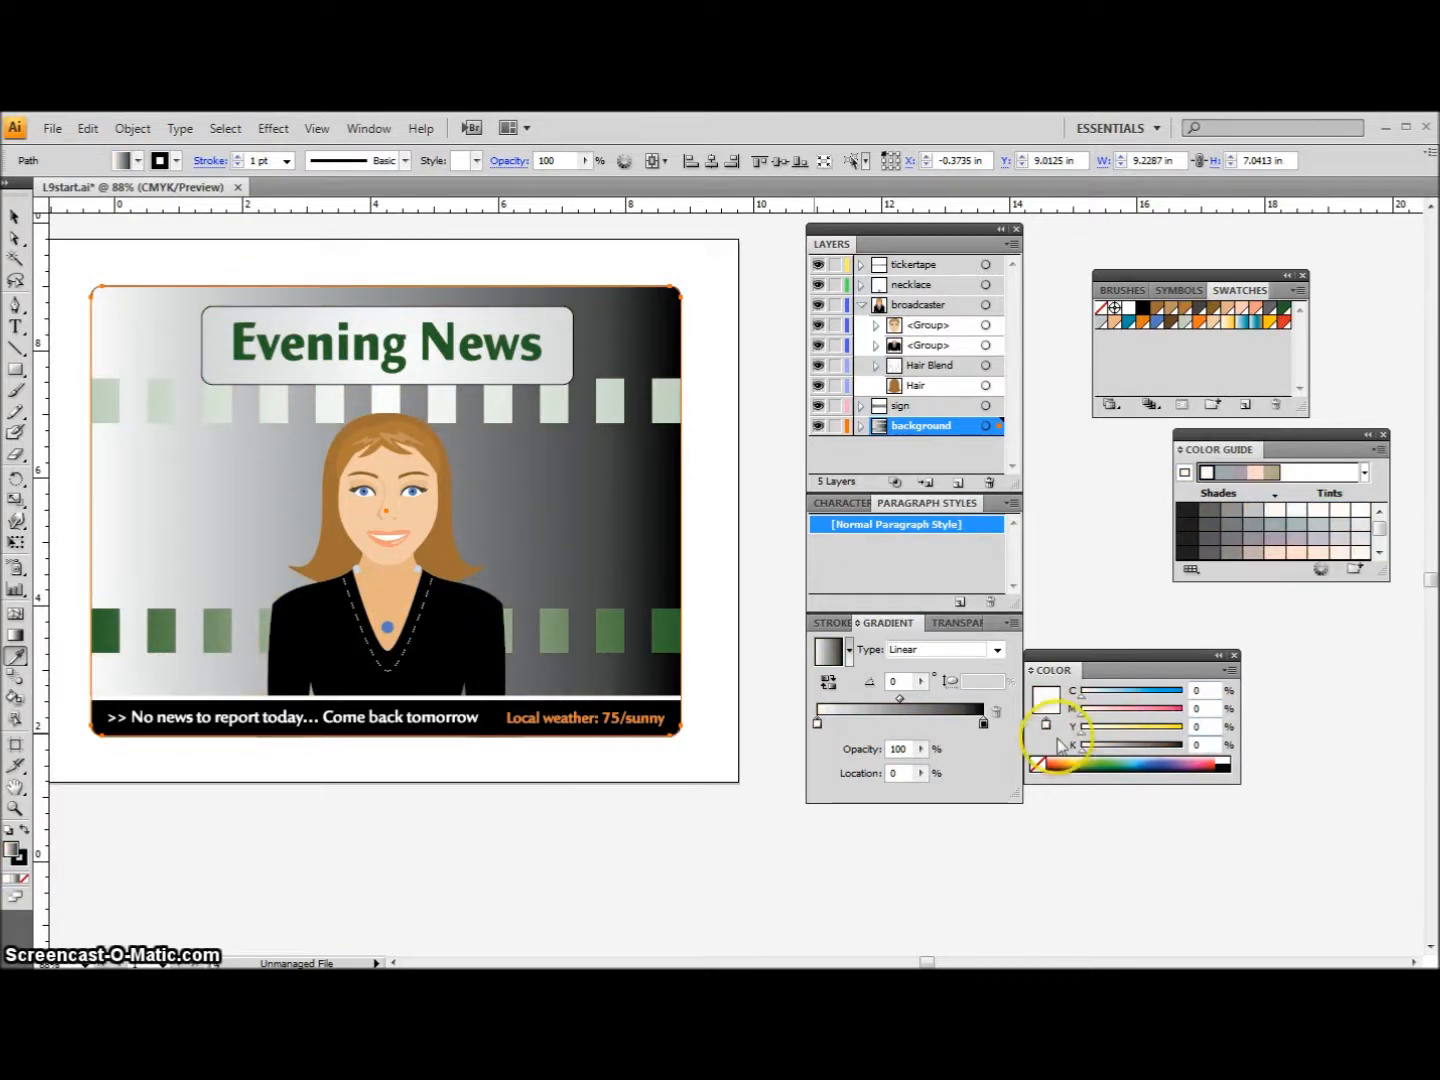
- Try to set the ending gradient stop's color to CMYK values of 75, 19, 100 and 40
left_click(985, 724)
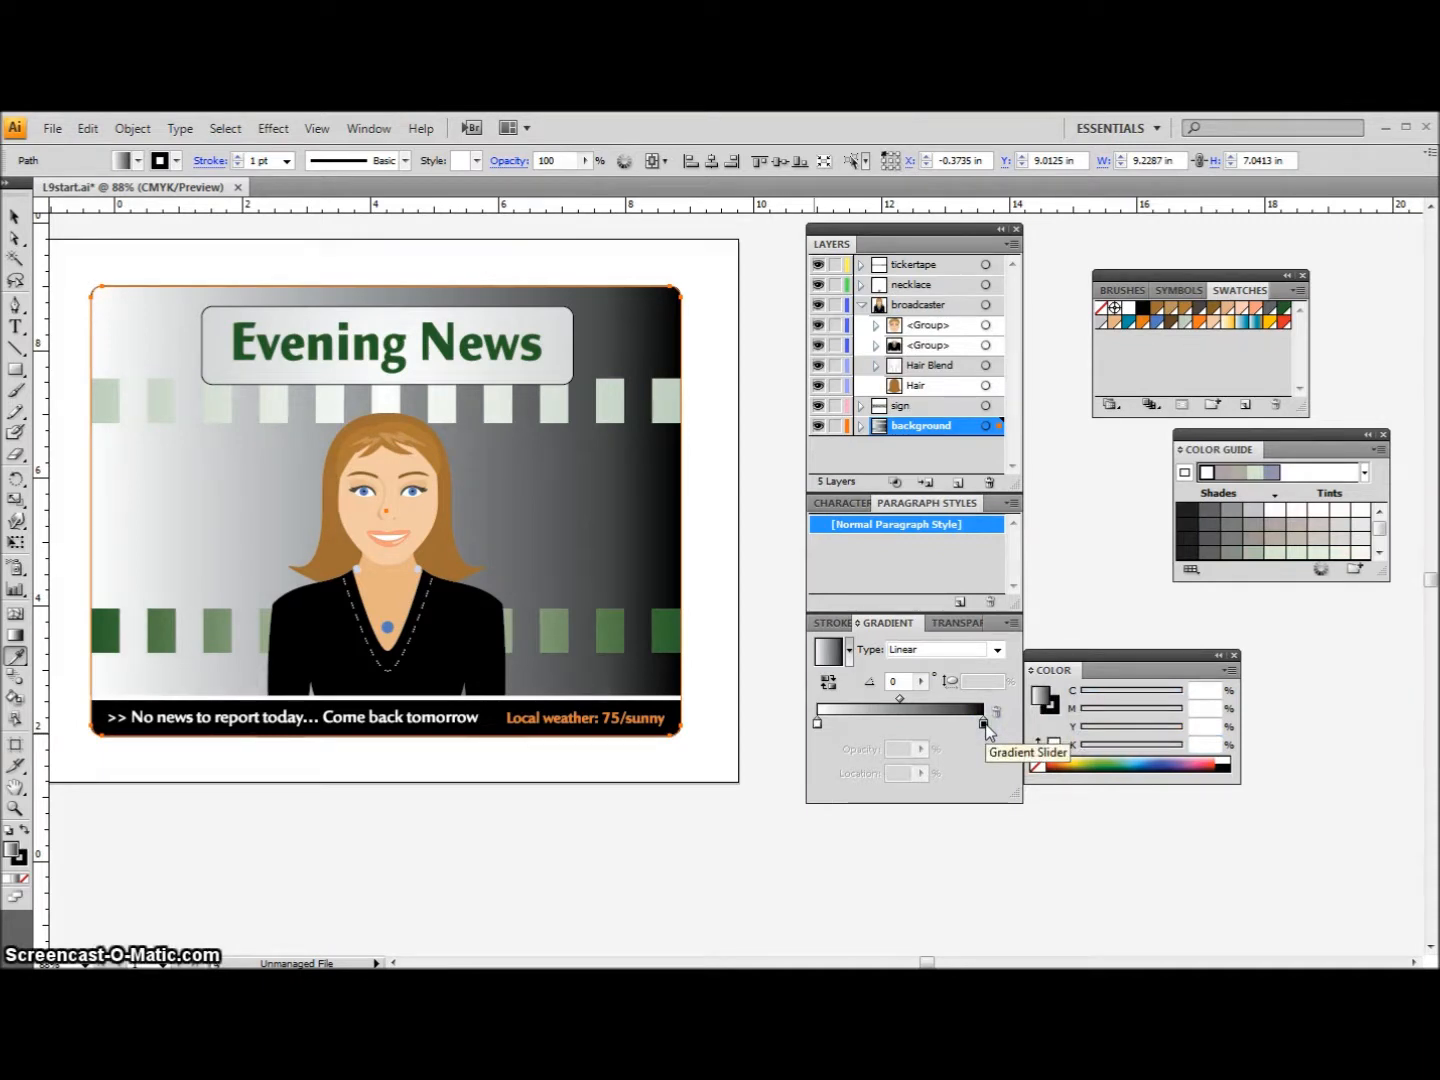
left_click(1205, 690)
type("75")
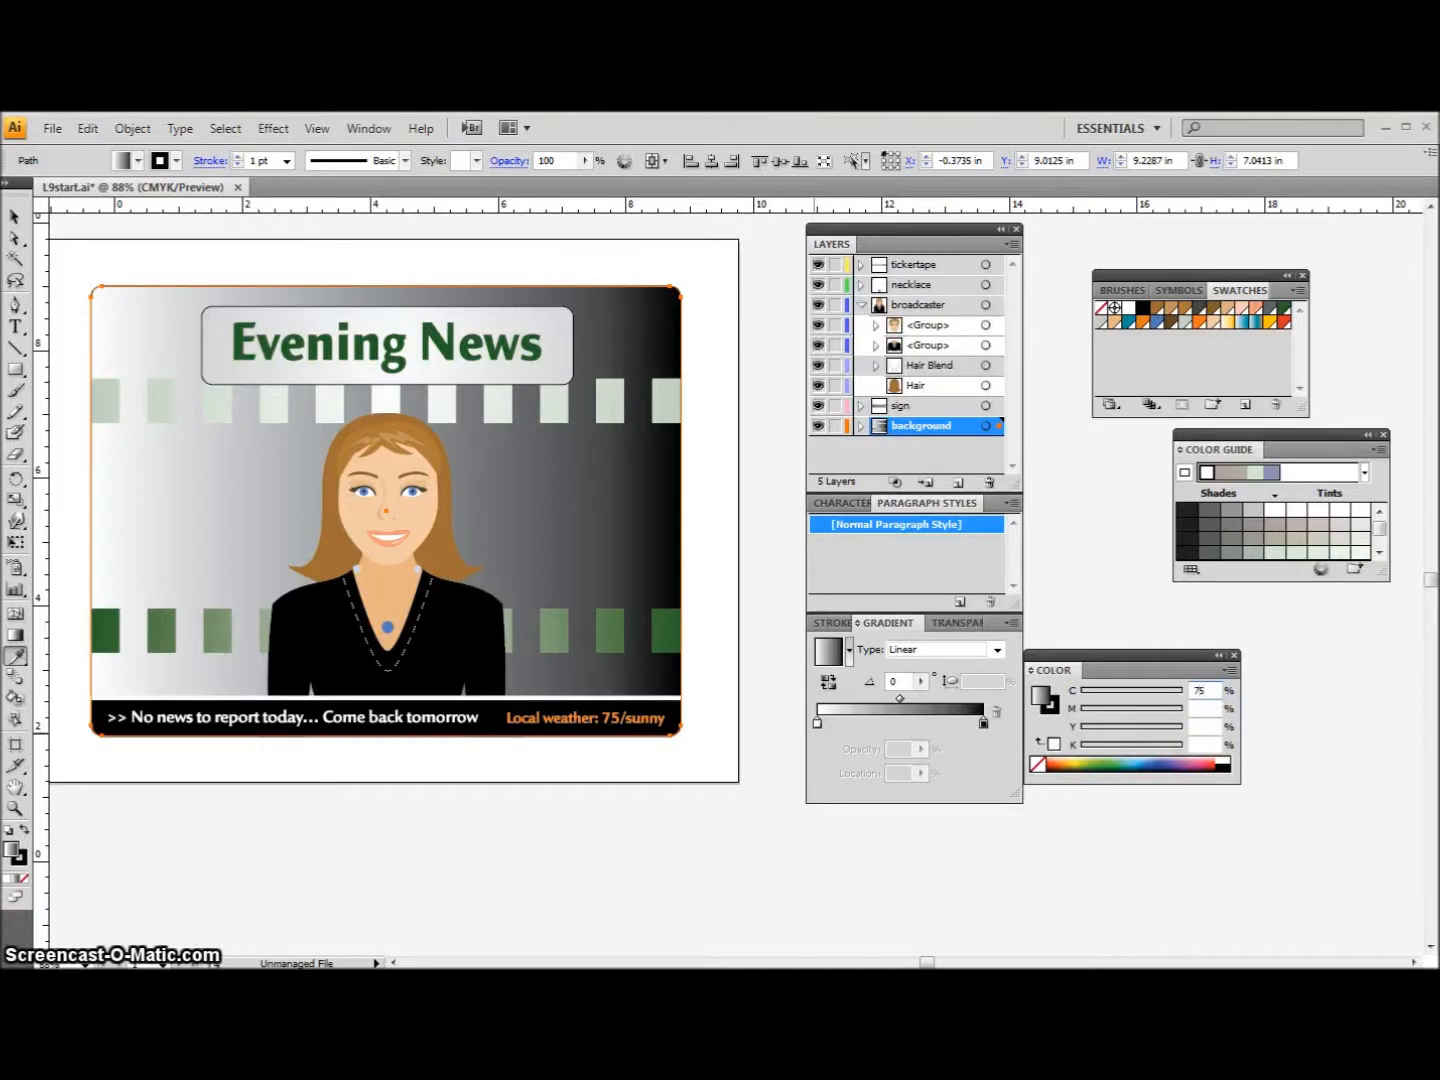
key("Tab")
type("19")
key("Tab")
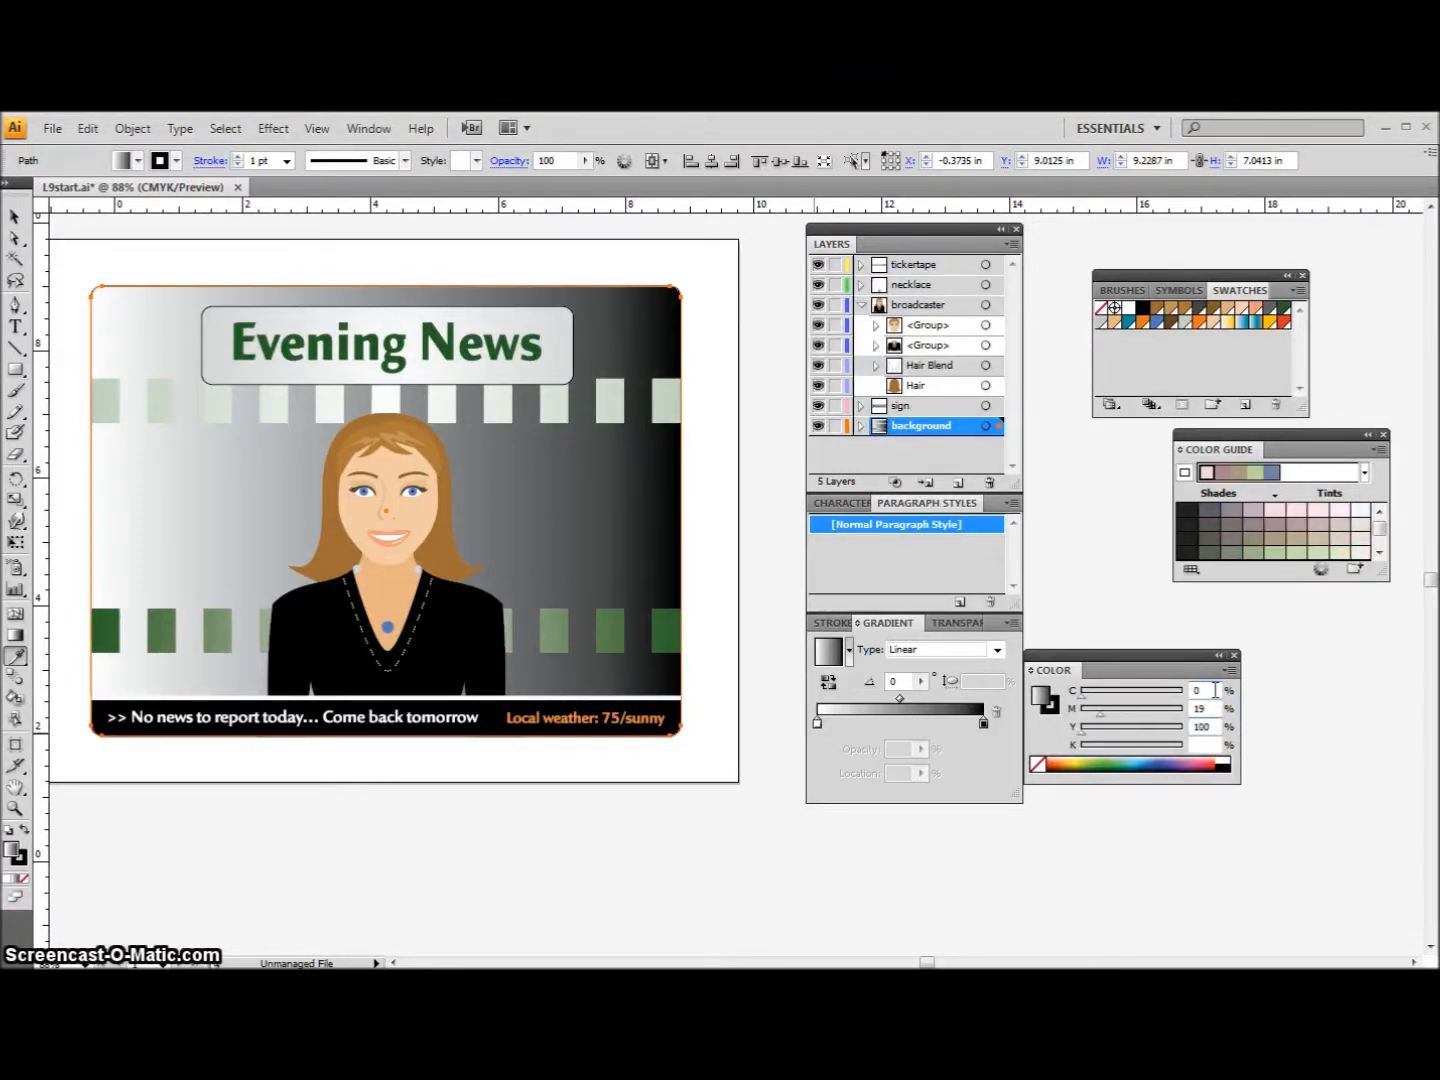
type("100")
key("Tab")
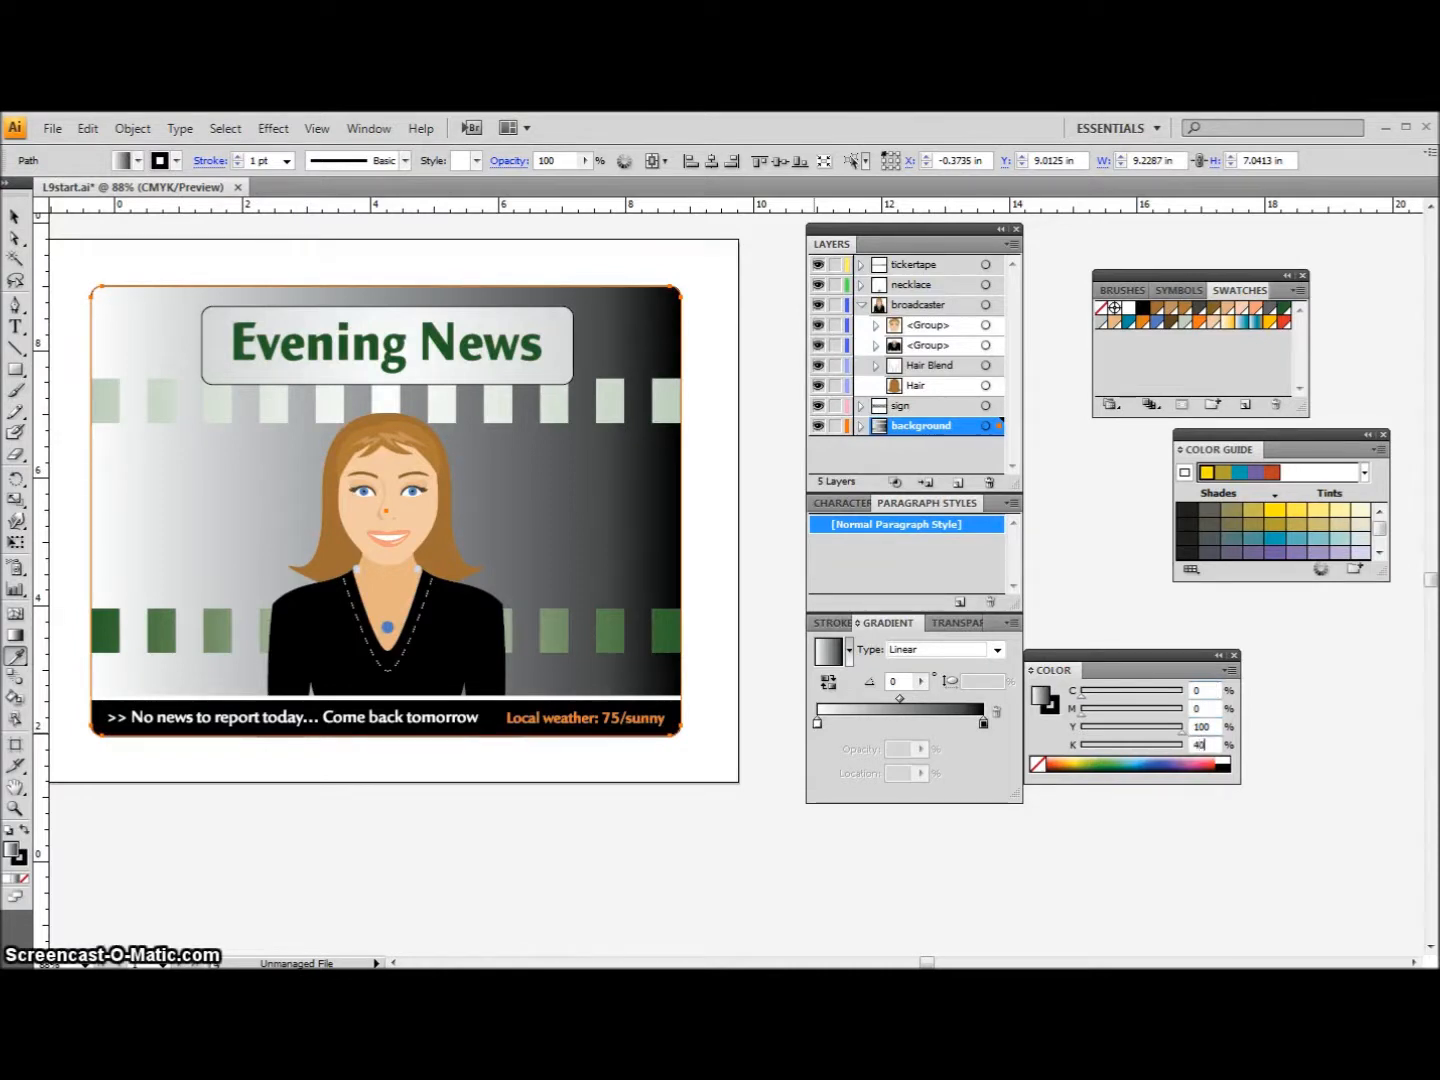
type("40")
- Re-enter the background fill's CMYK values, with C 75, M 19 and Y 100
left_click(1201, 690)
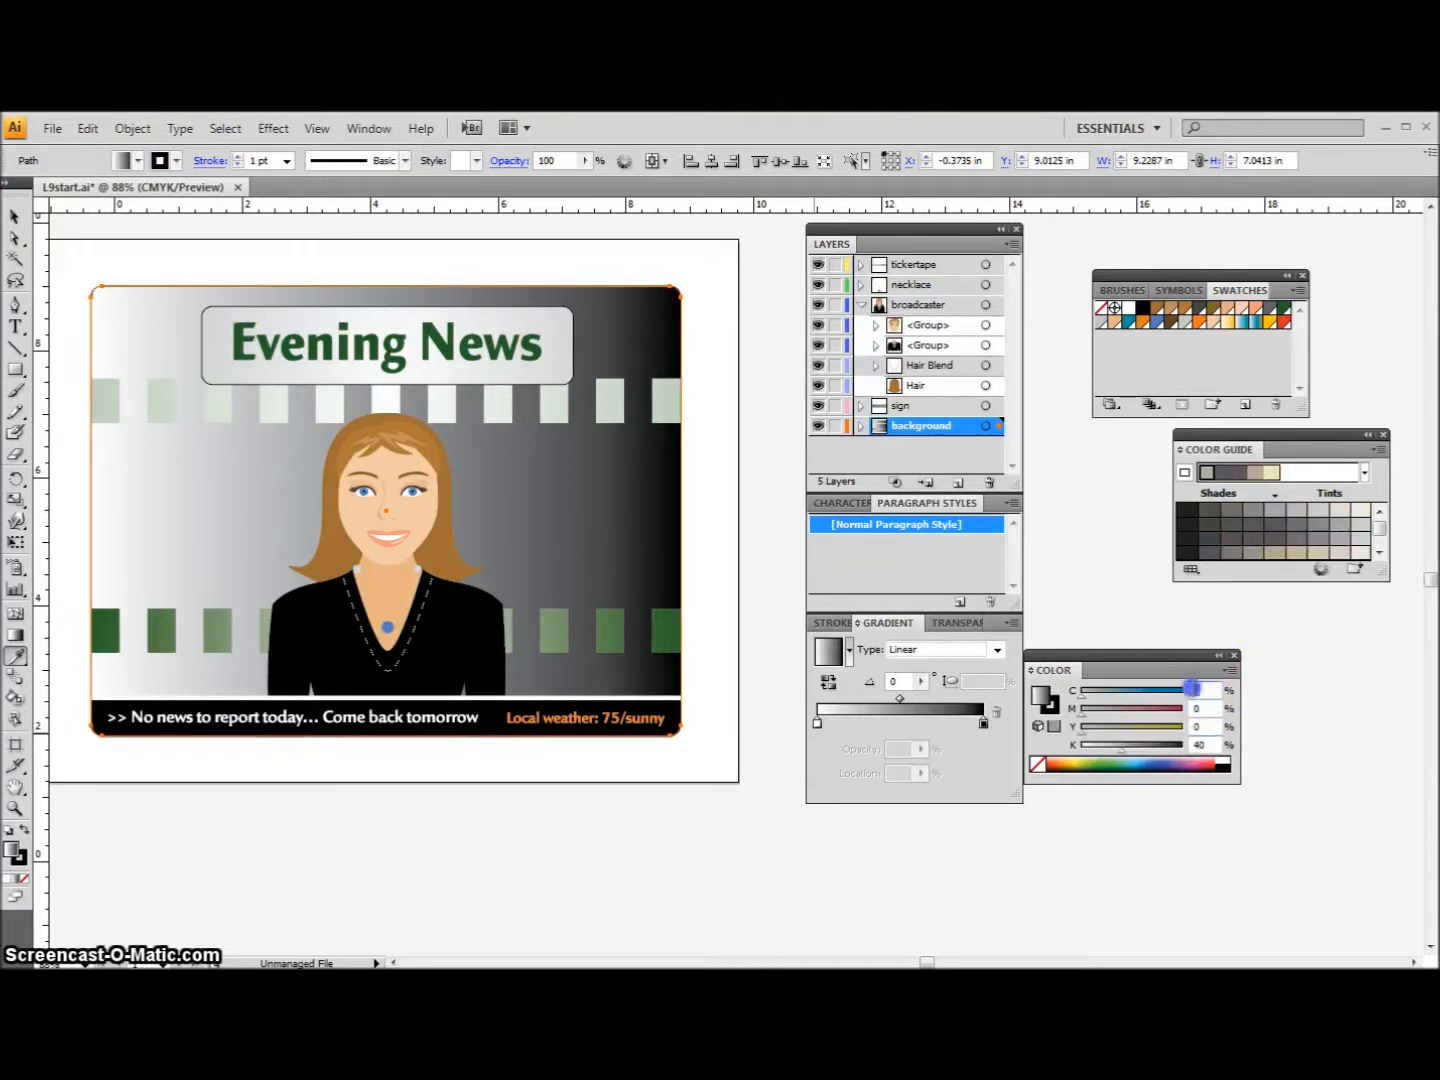
type("75")
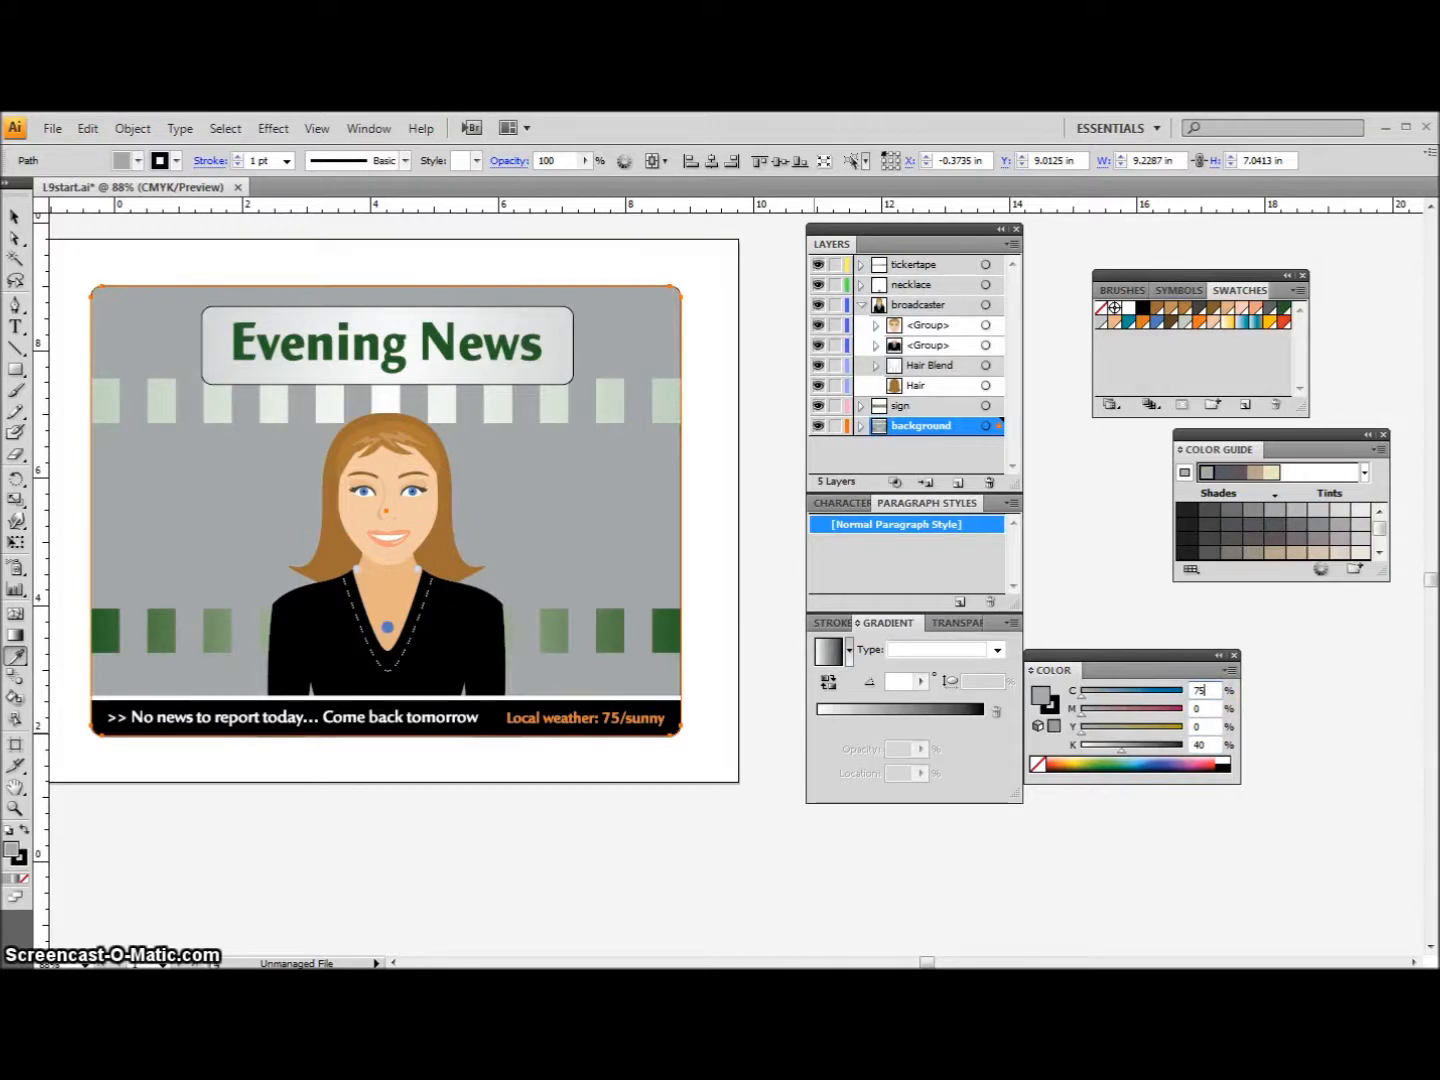
key("Tab")
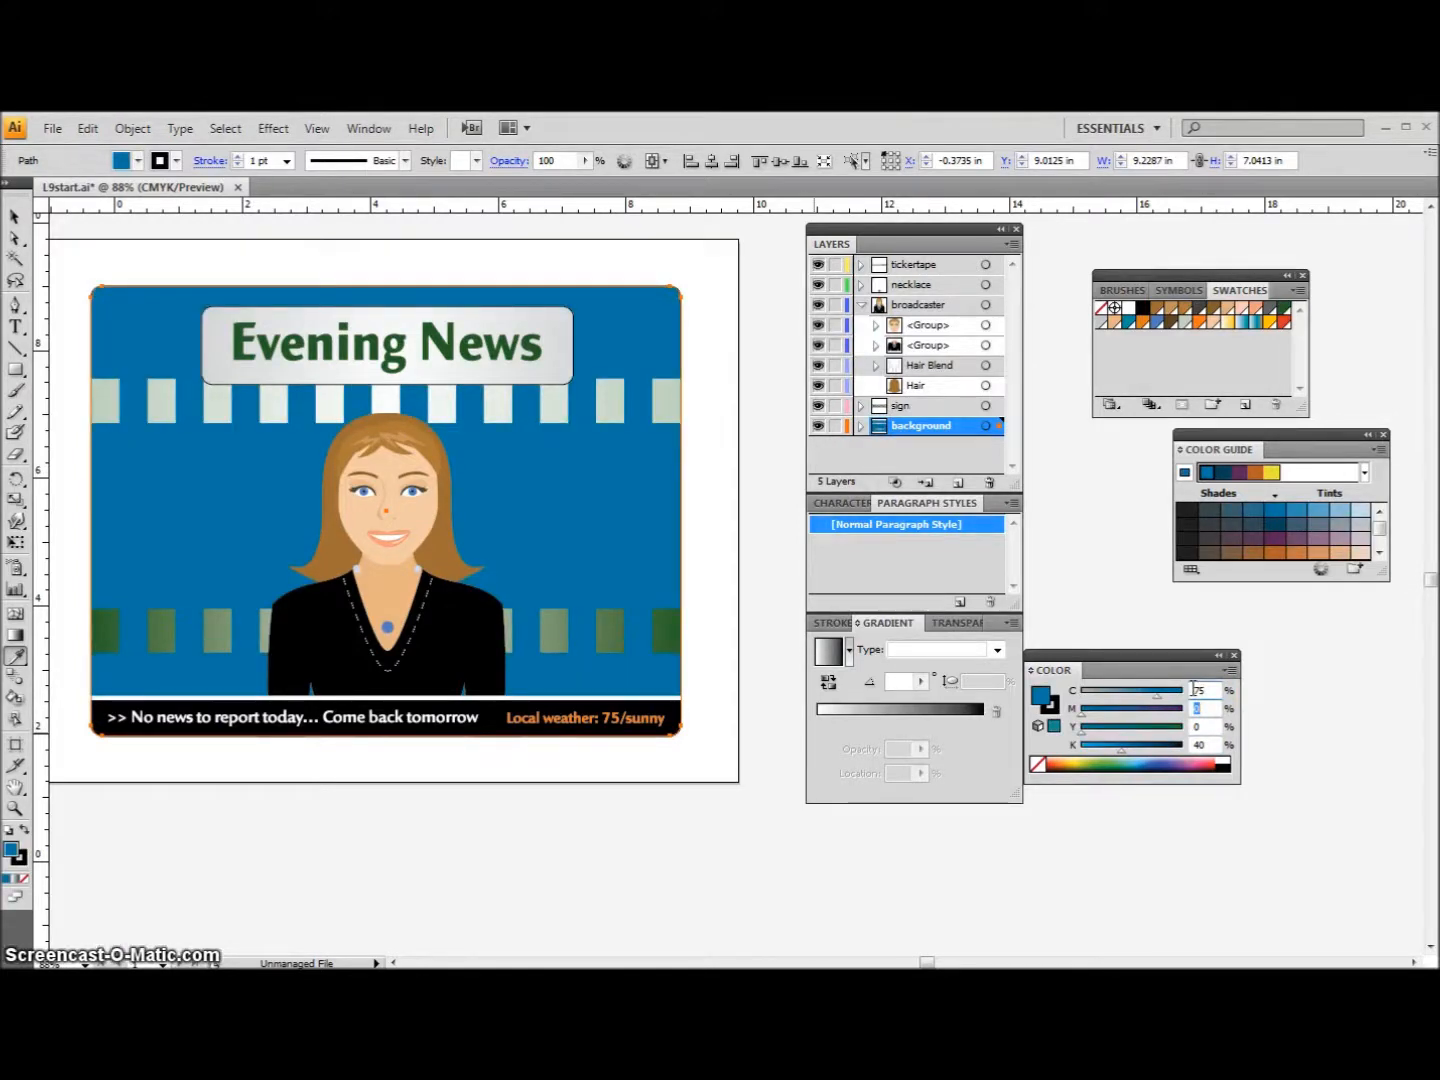
type("100")
key("Tab")
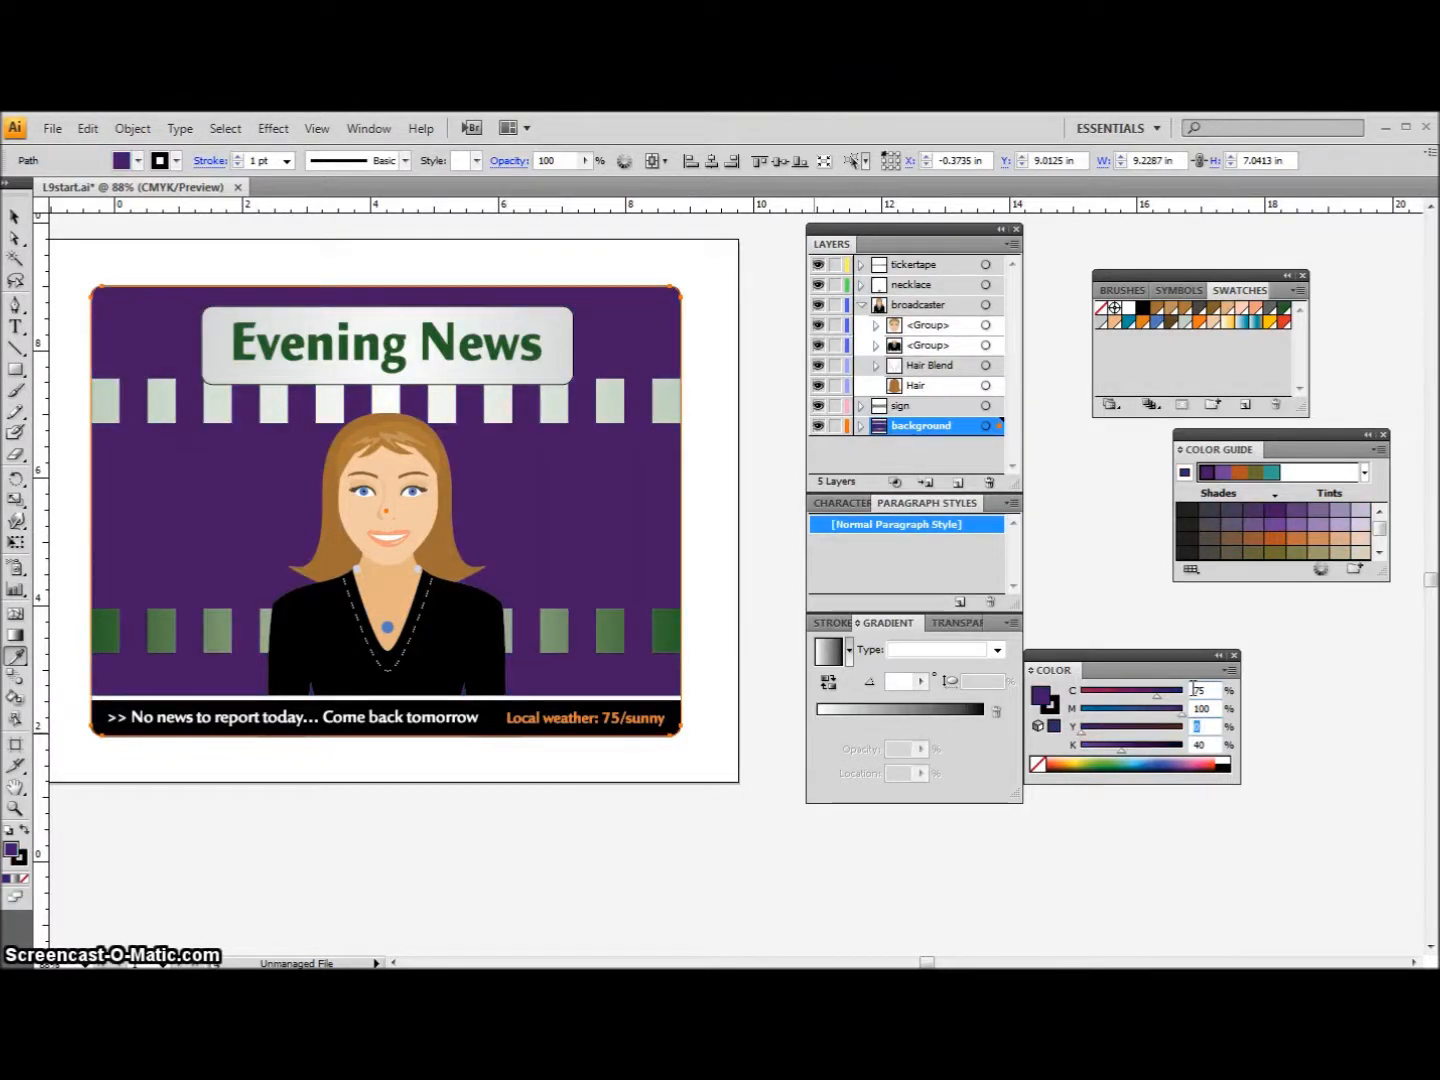
double_click(1205, 709)
type("19")
key("Tab")
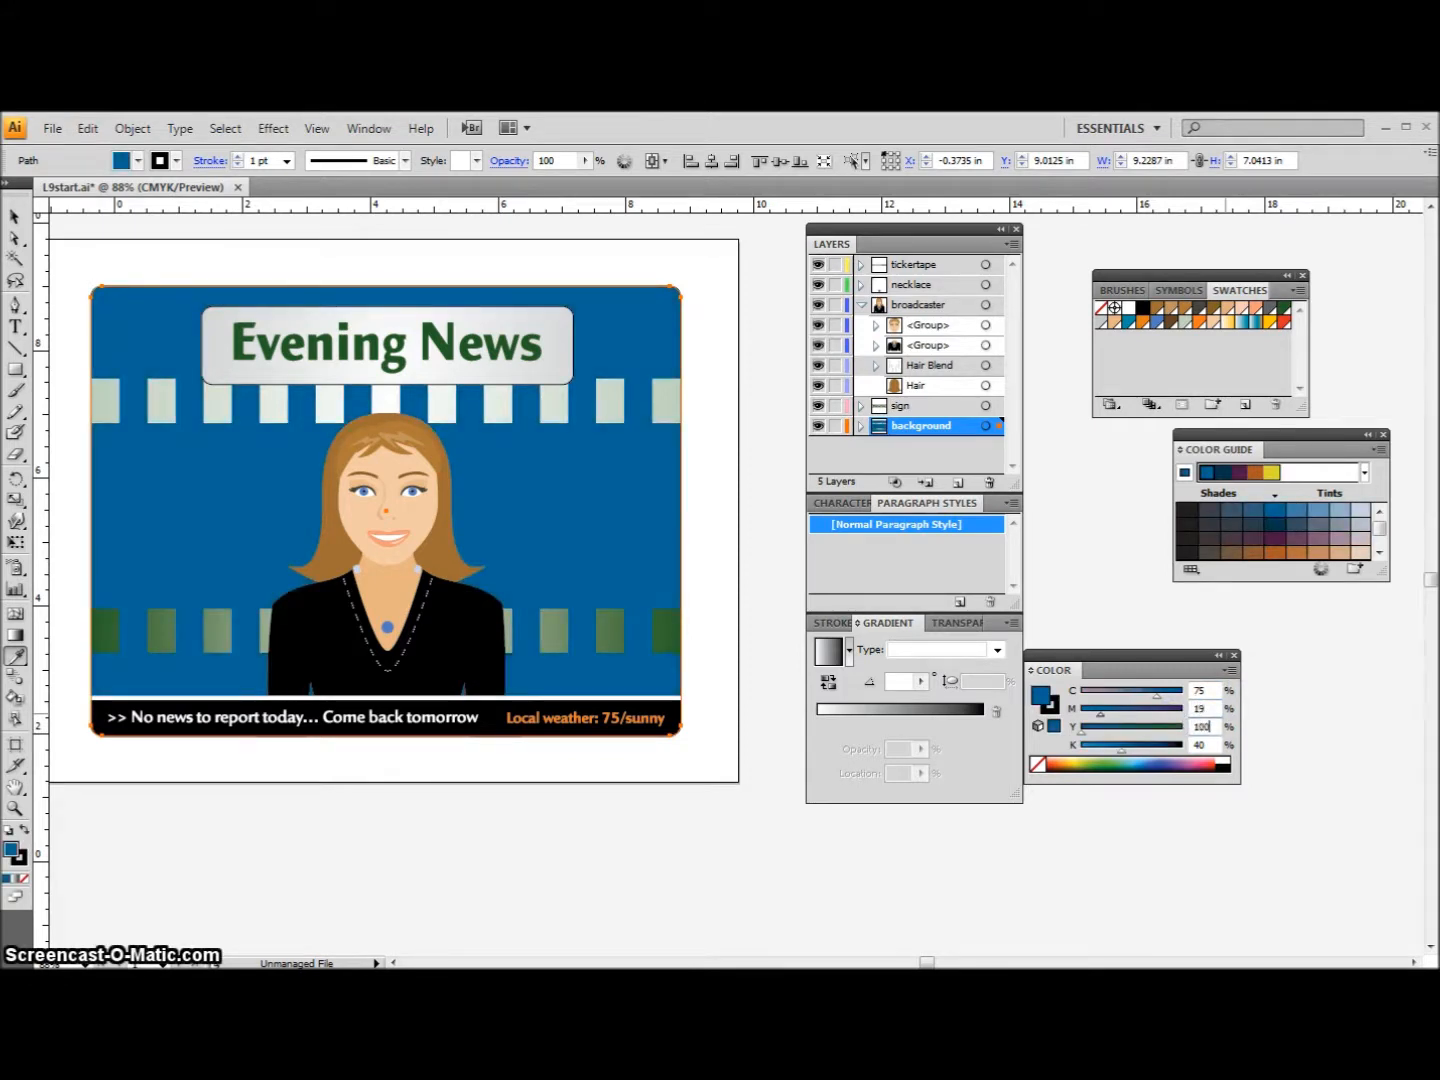
type("100")
key("Tab")
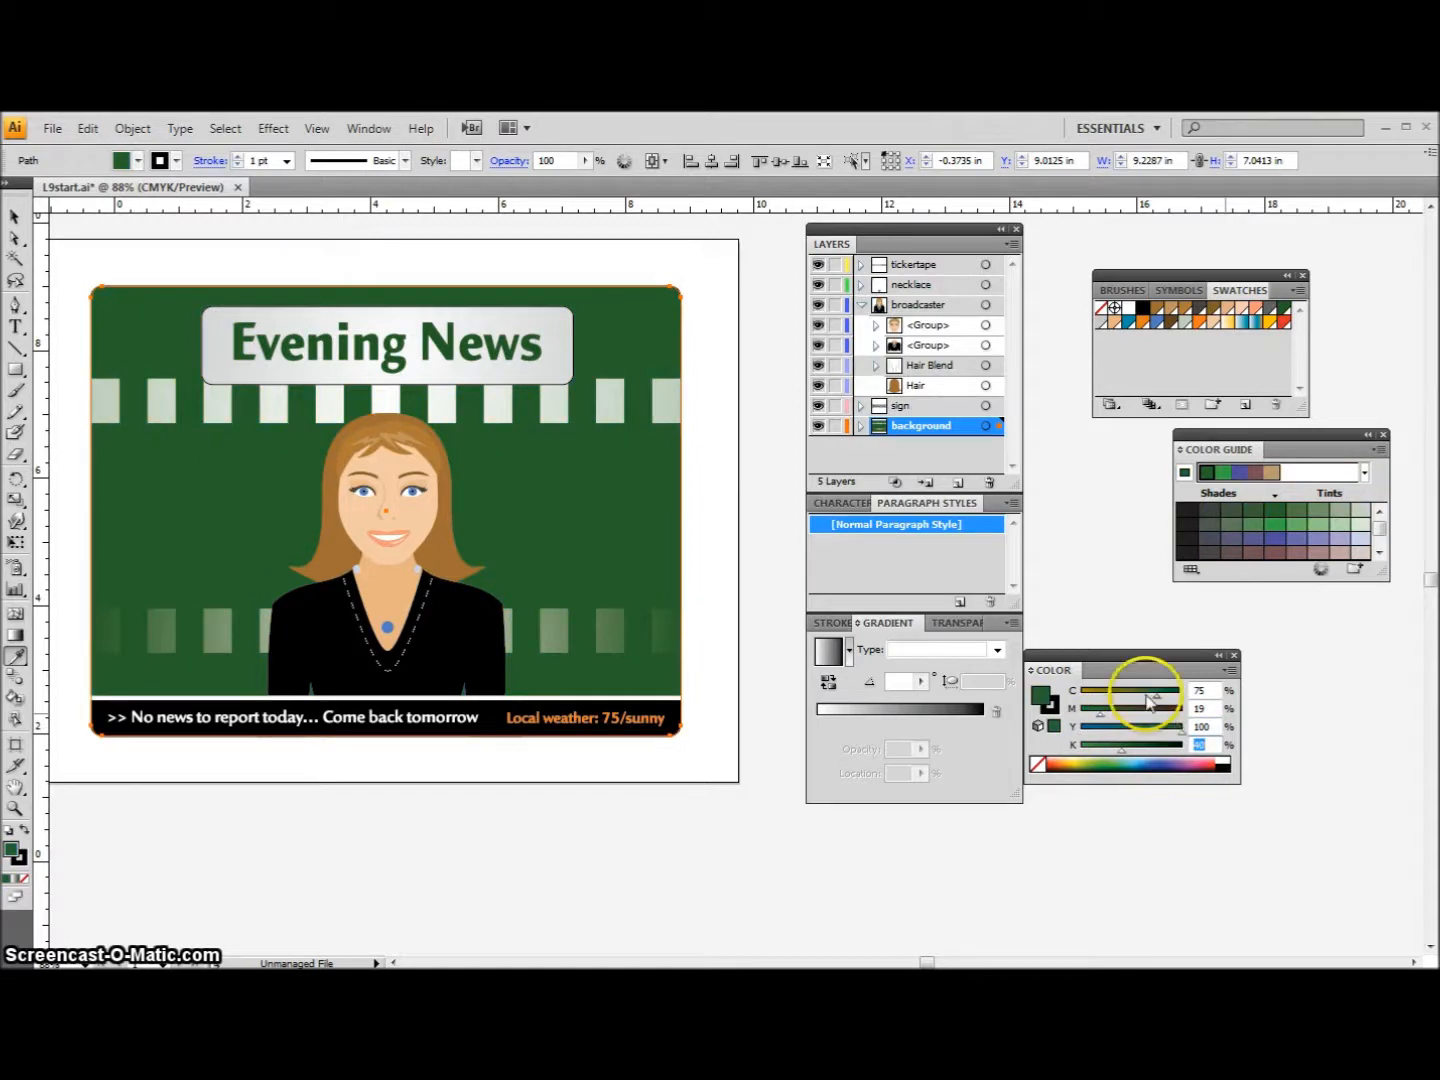
- Reapply the linear gradient to the background rectangle and switch its black ending stop to CMYK
left_click(978, 716)
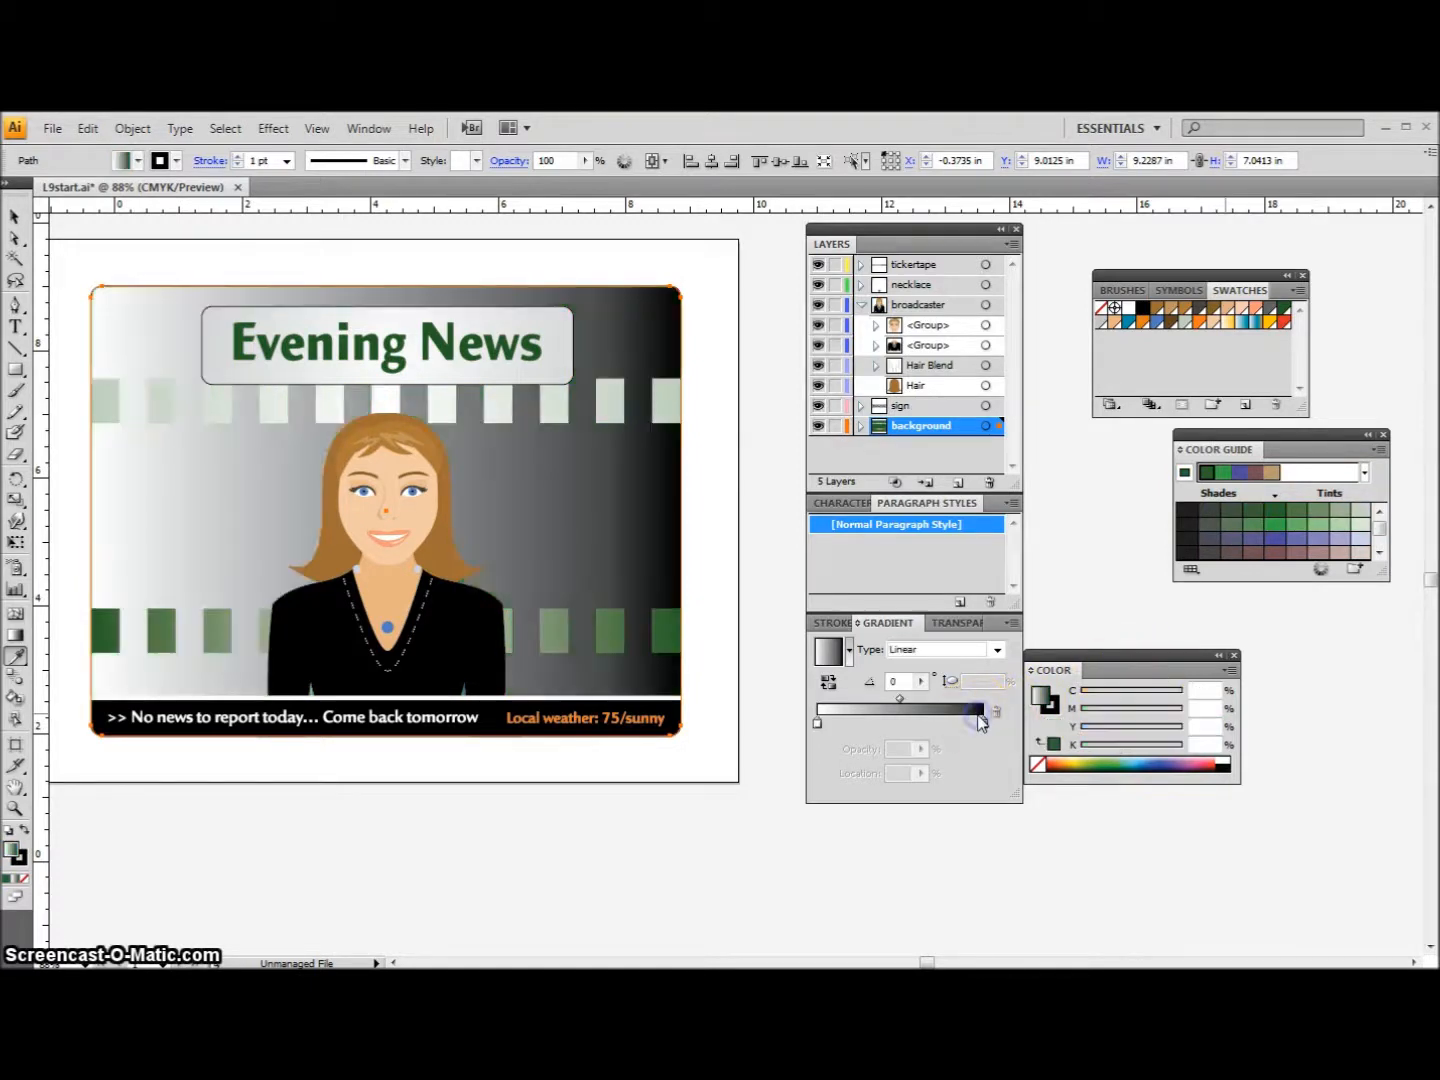
left_click(983, 723)
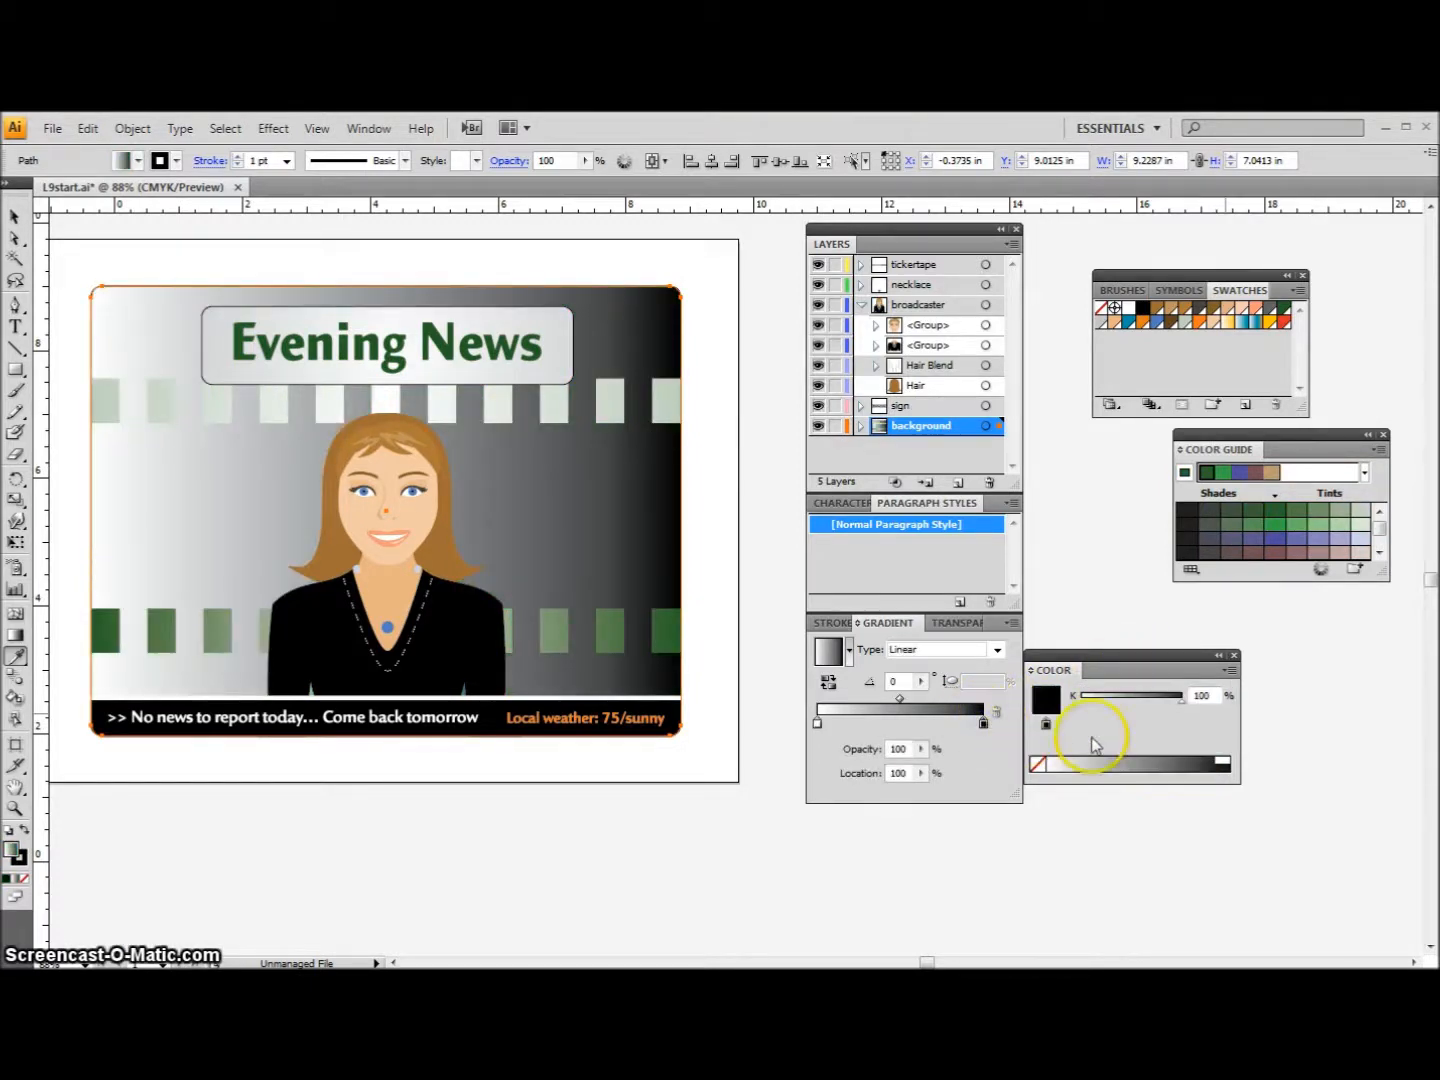
left_click(1229, 670)
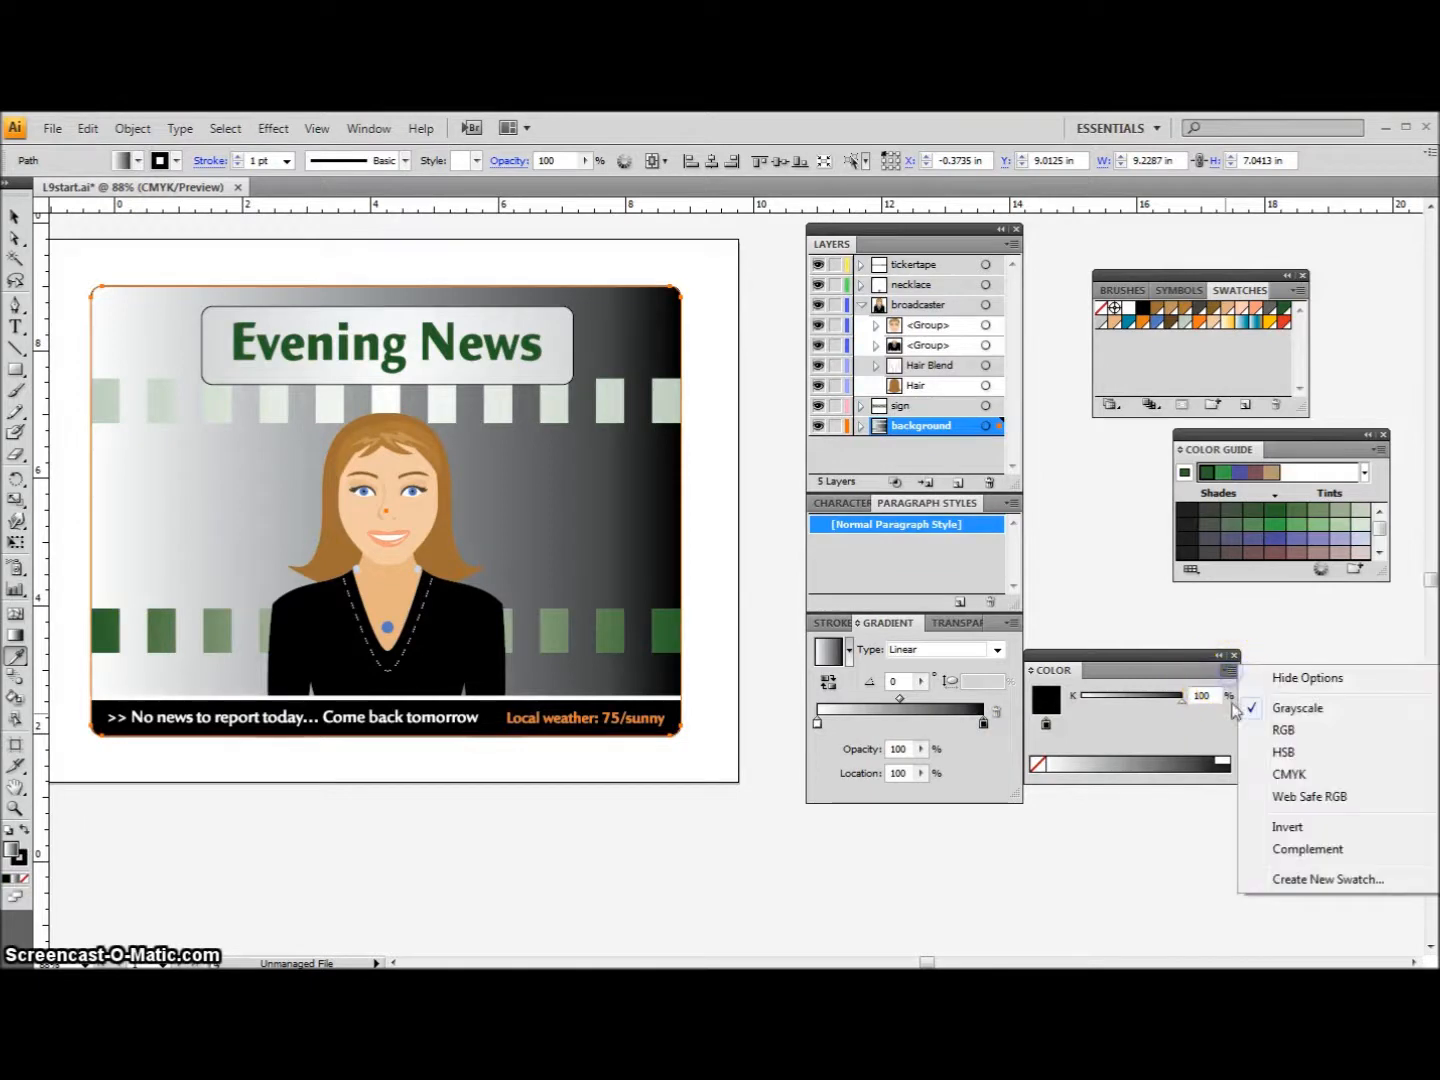
left_click(1253, 776)
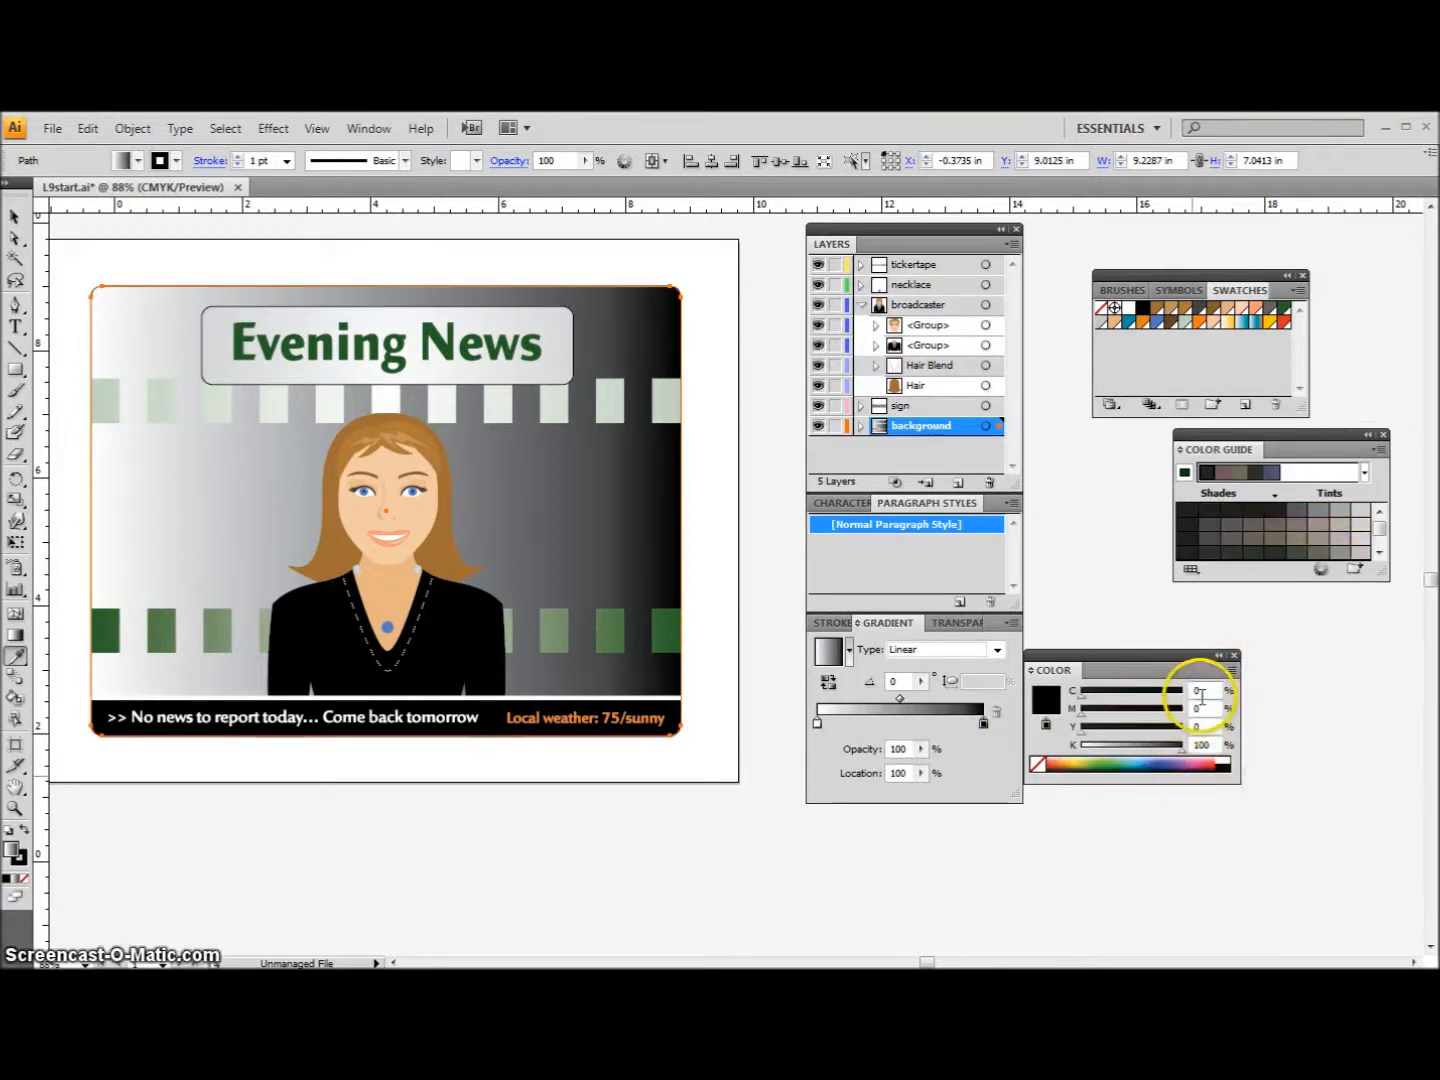
- Set the ending gradient stop's color to C 75, M 19, Y 100, K 40
left_click_drag(1201, 697, 1185, 700)
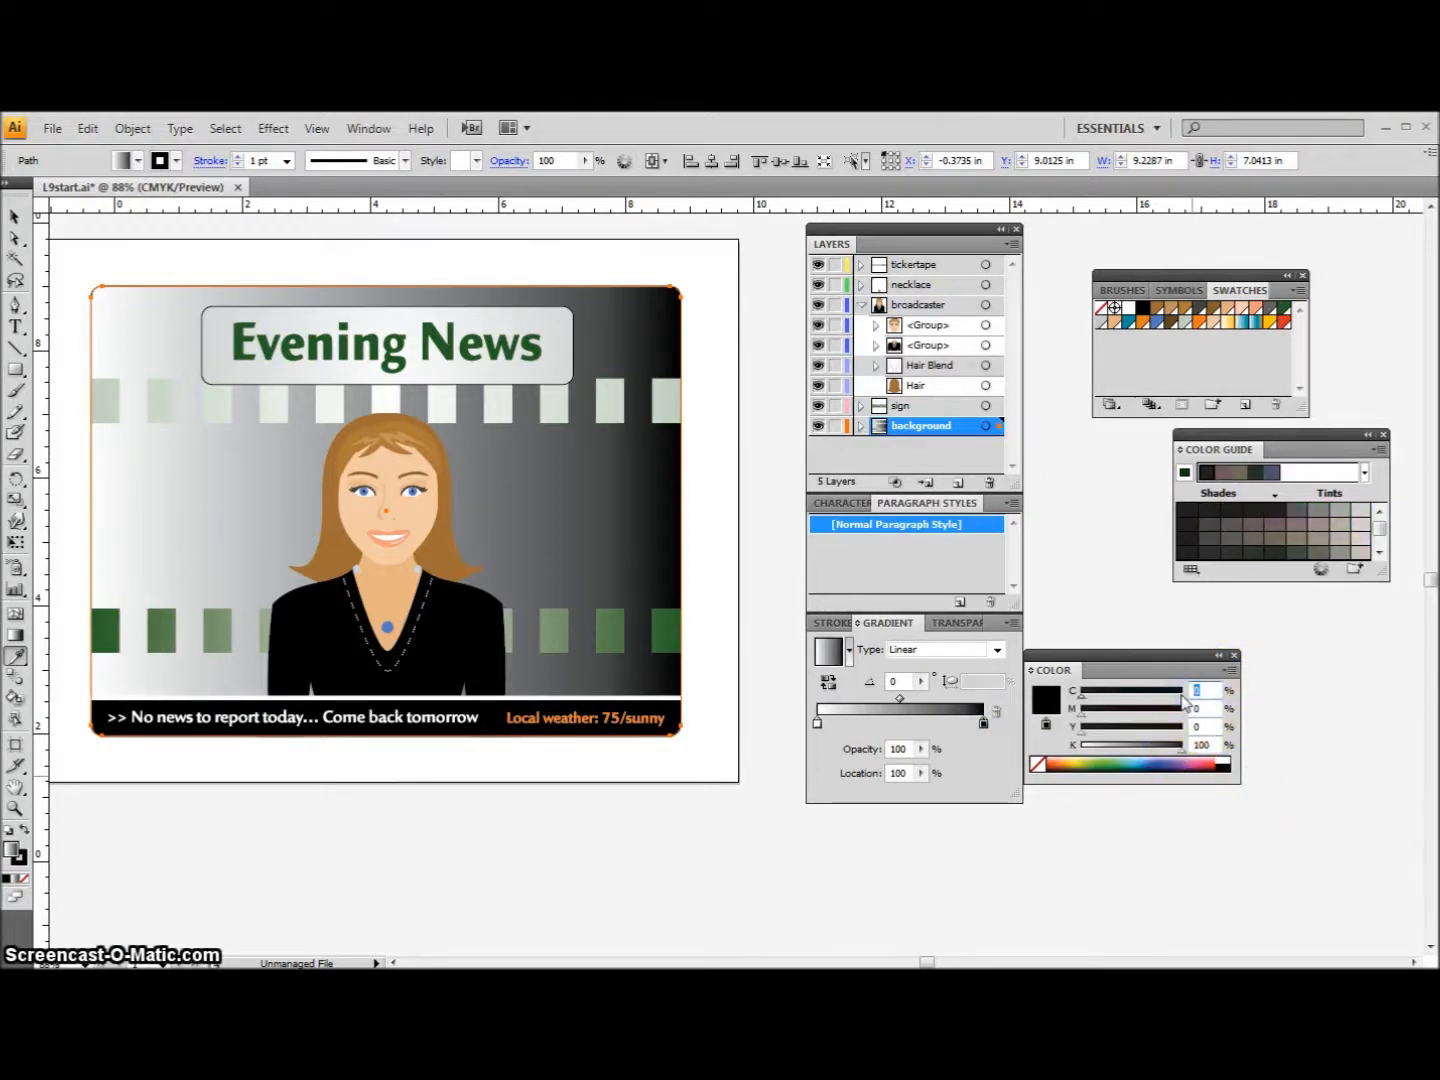
type("75")
key("Tab")
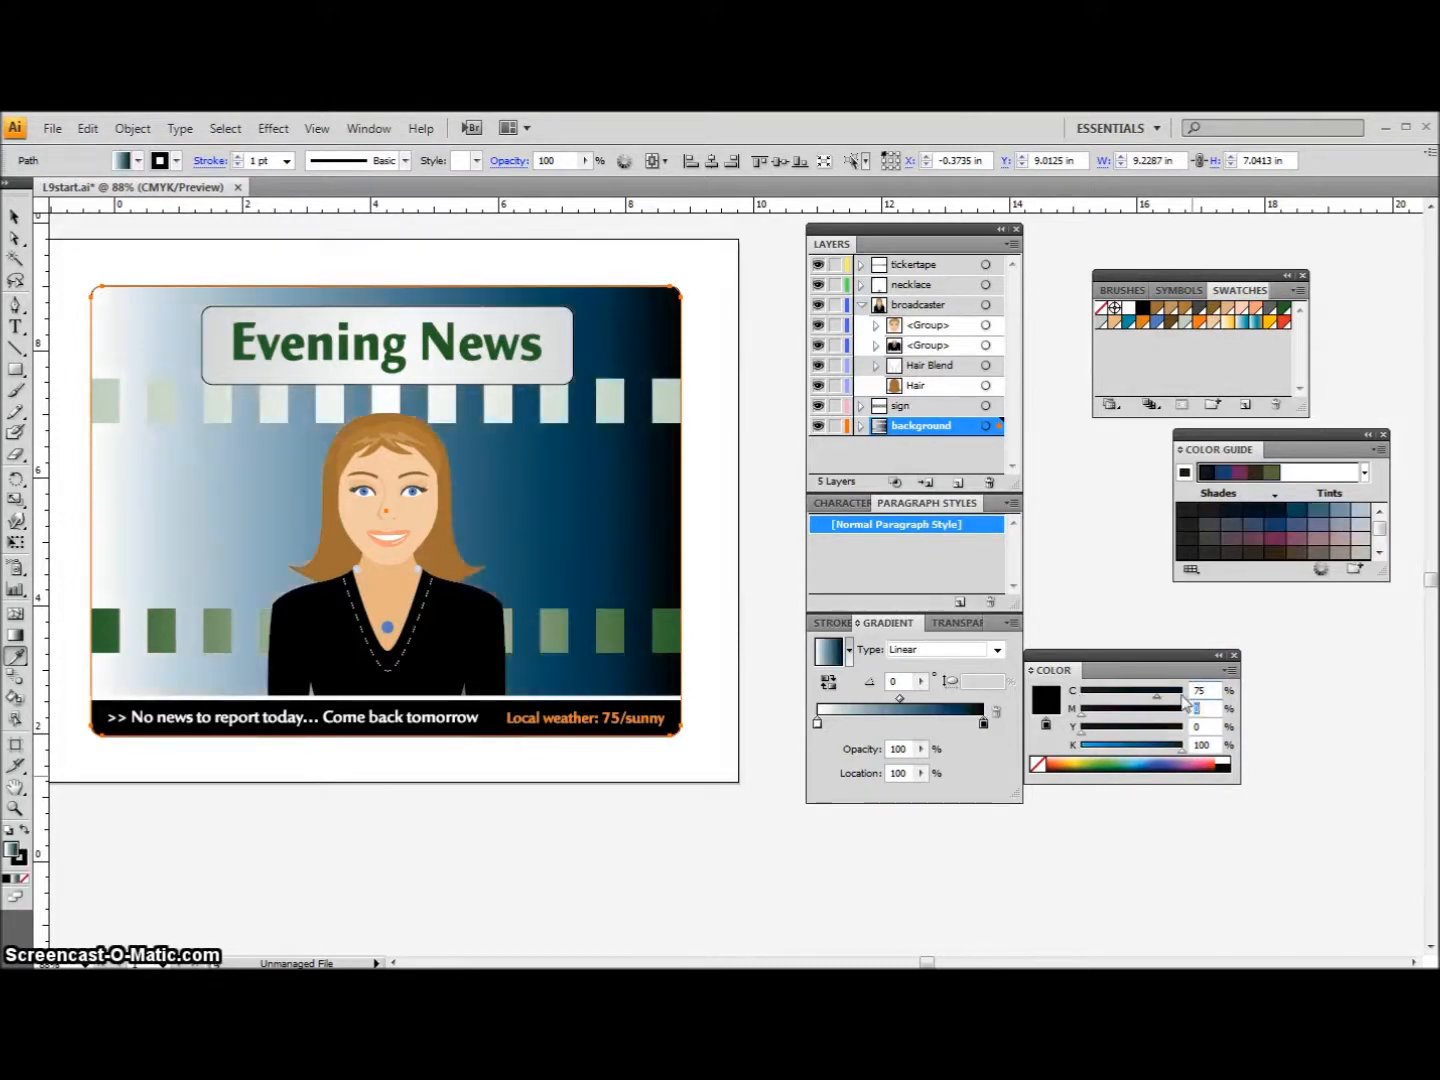
type("19")
key("Tab")
type("1")
key("Tab")
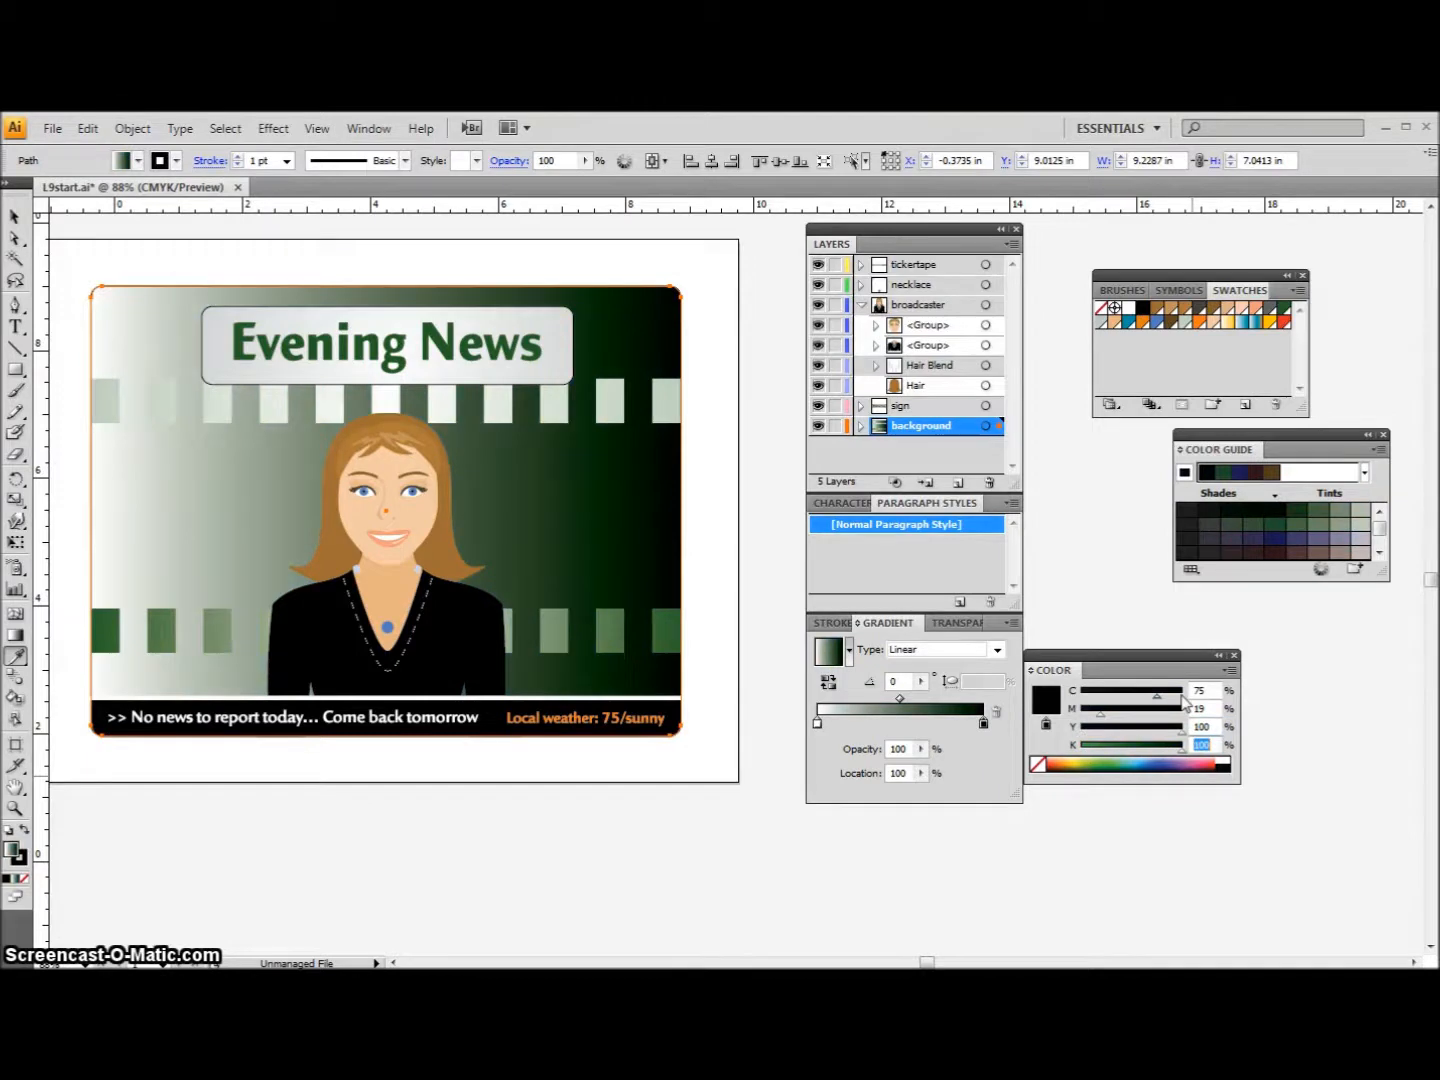
key("Tab")
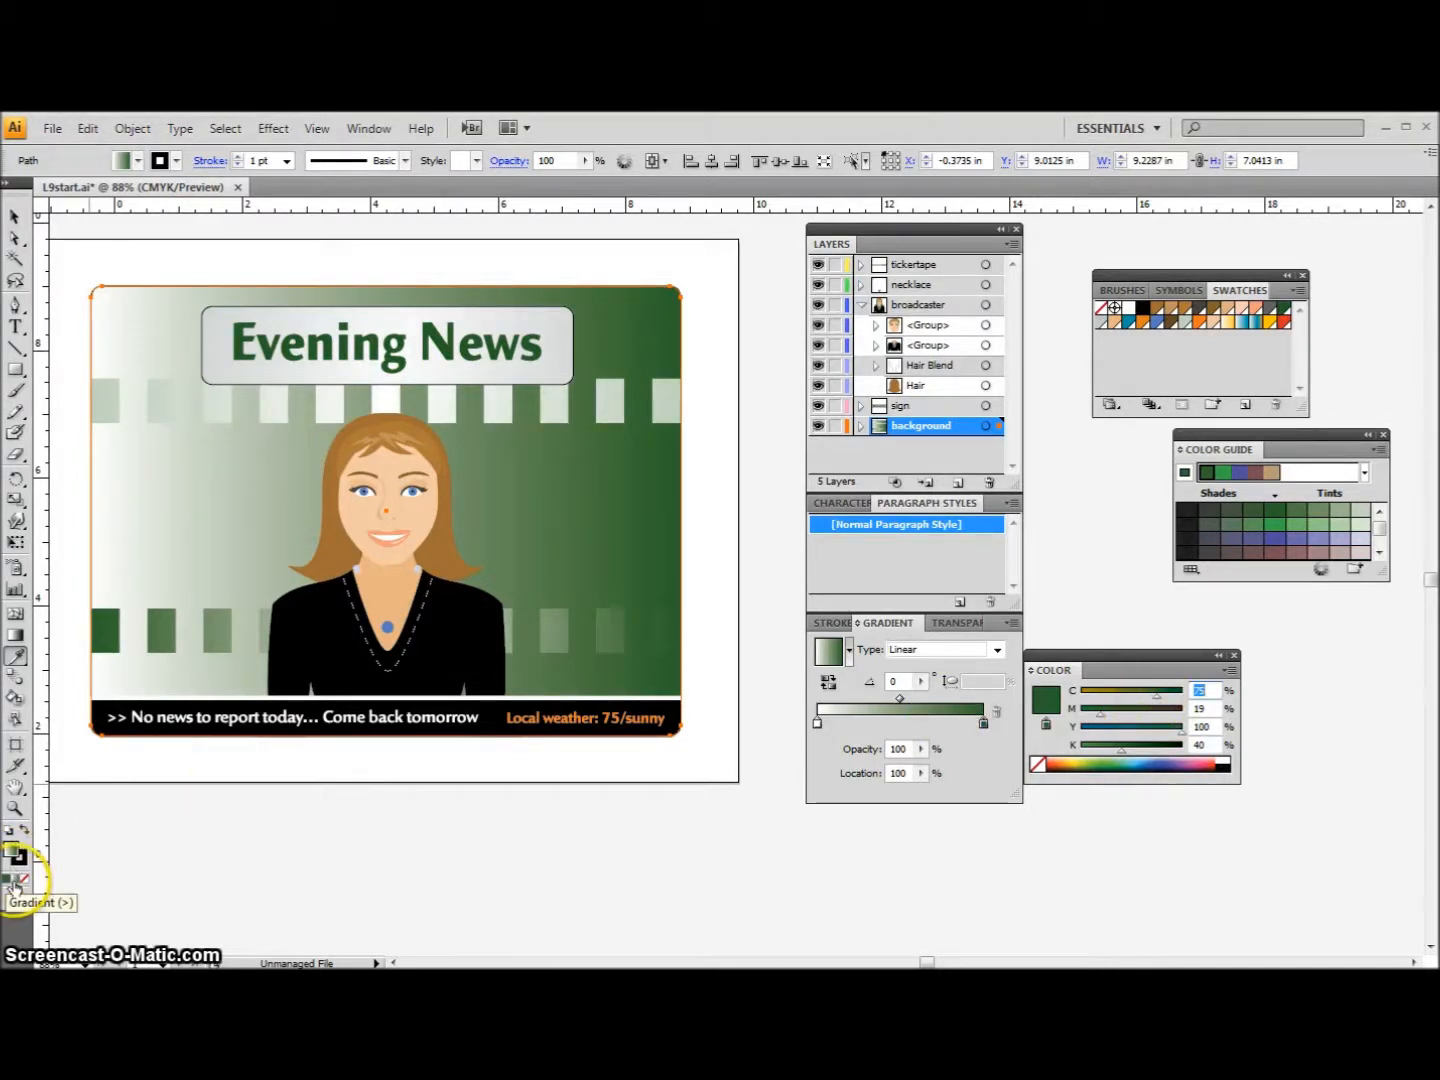
- Save the background's white-to-green gradient as a swatch named Background
left_click_drag(13, 850, 1105, 346)
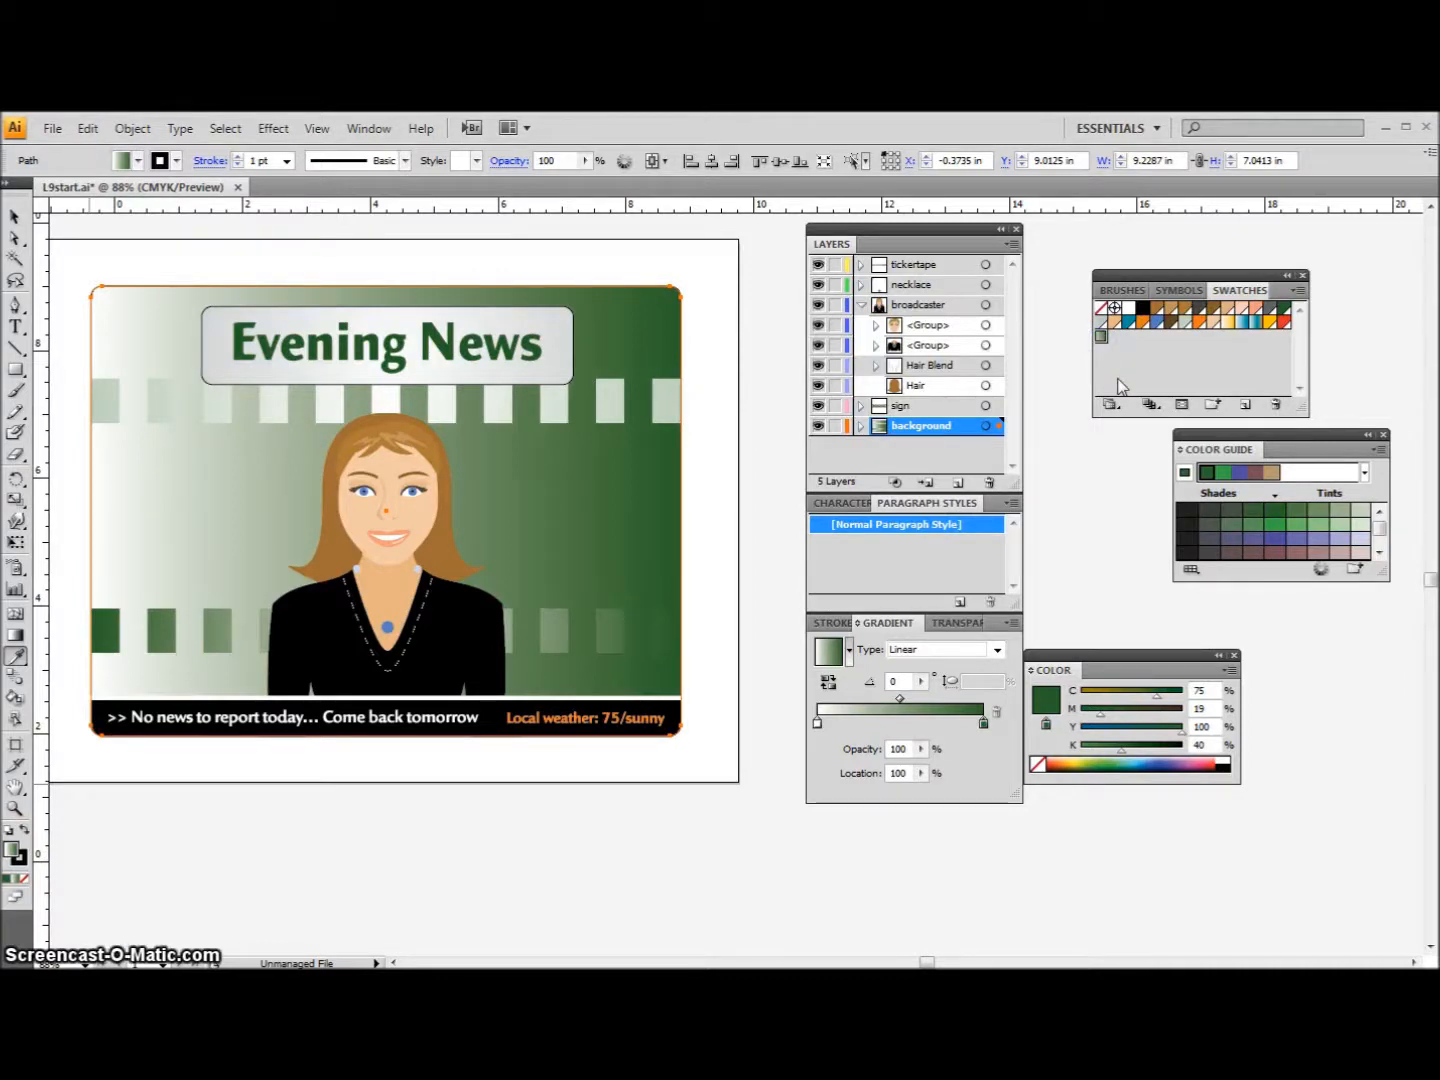
left_click(1101, 338)
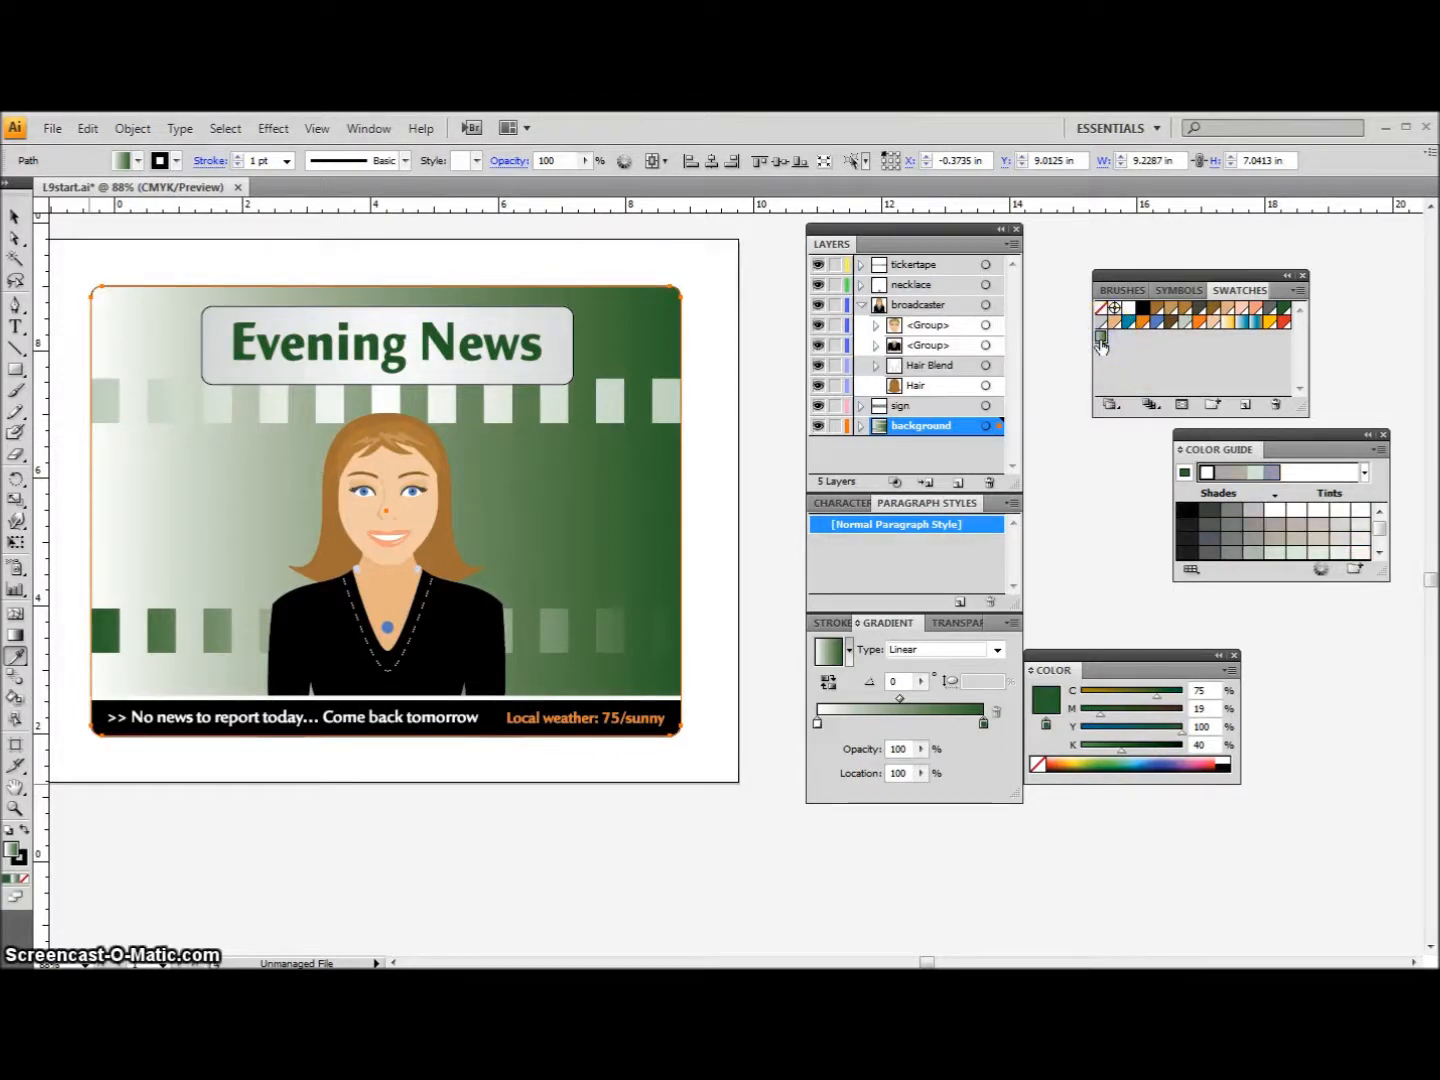
double_click(1102, 338)
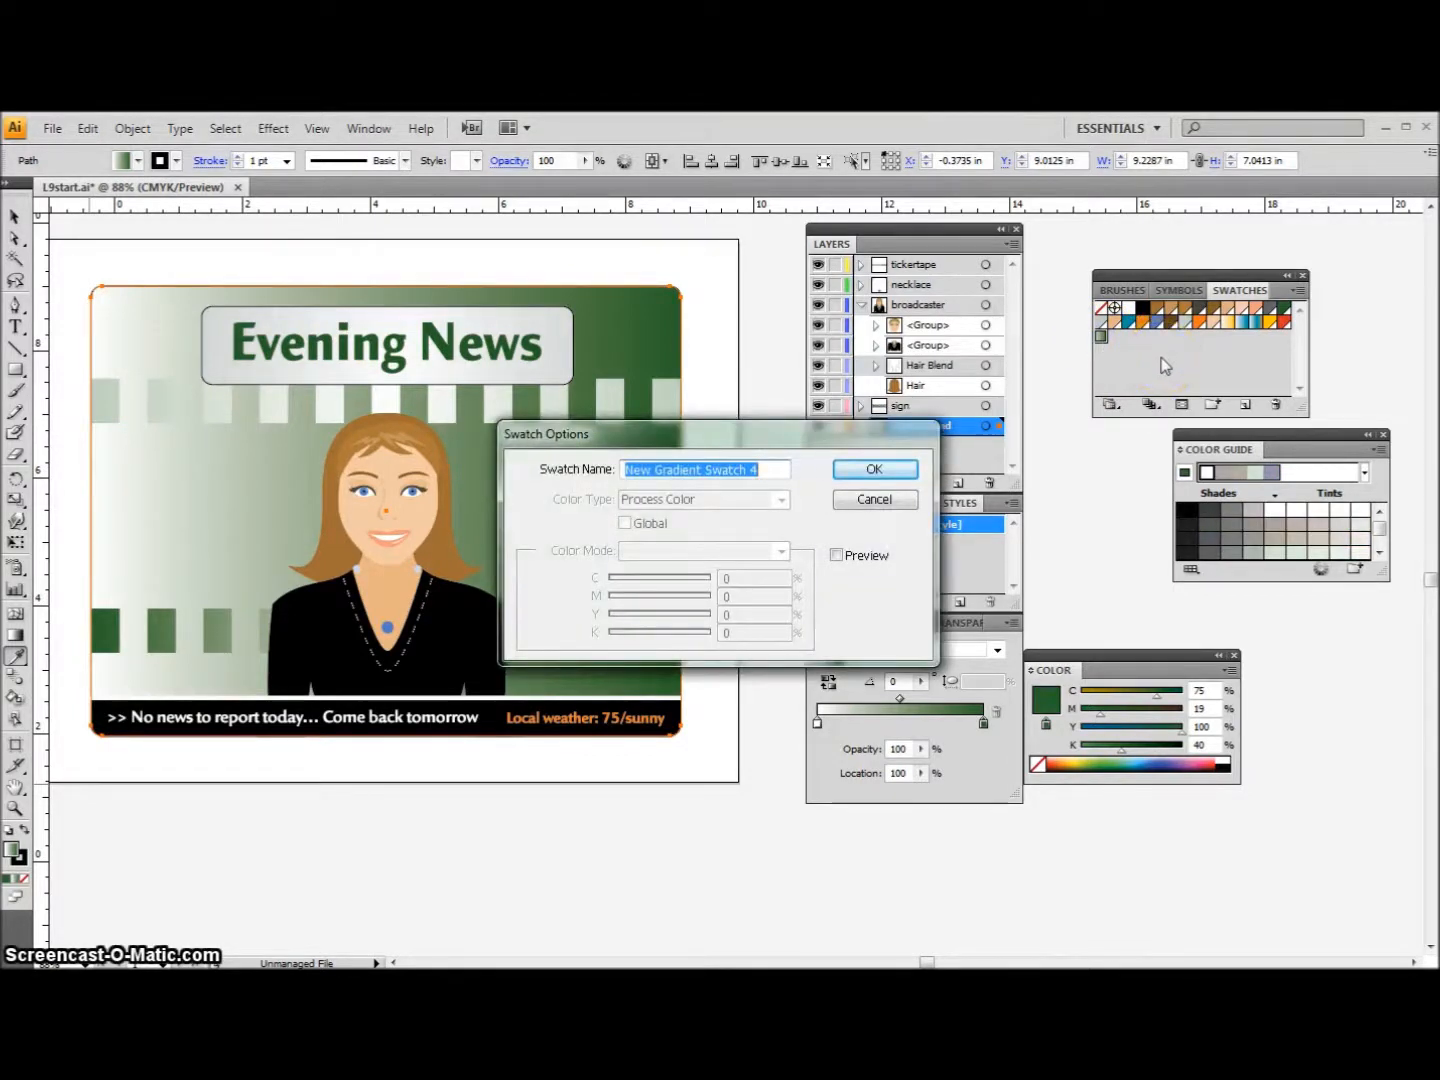
type("Background")
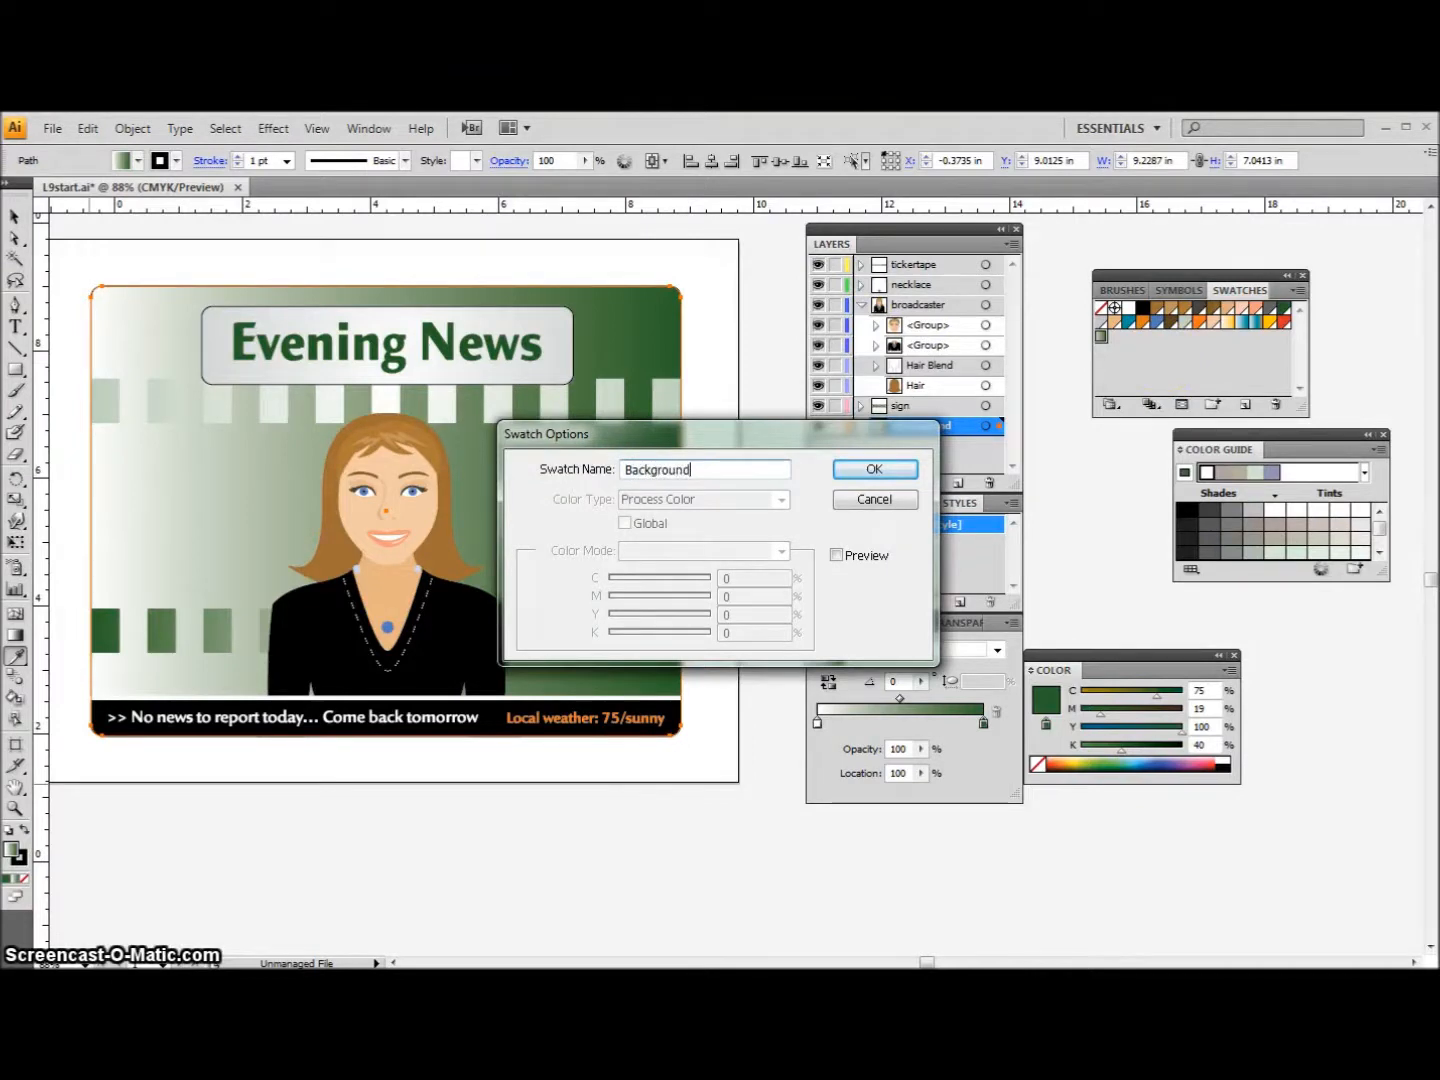
left_click(905, 473)
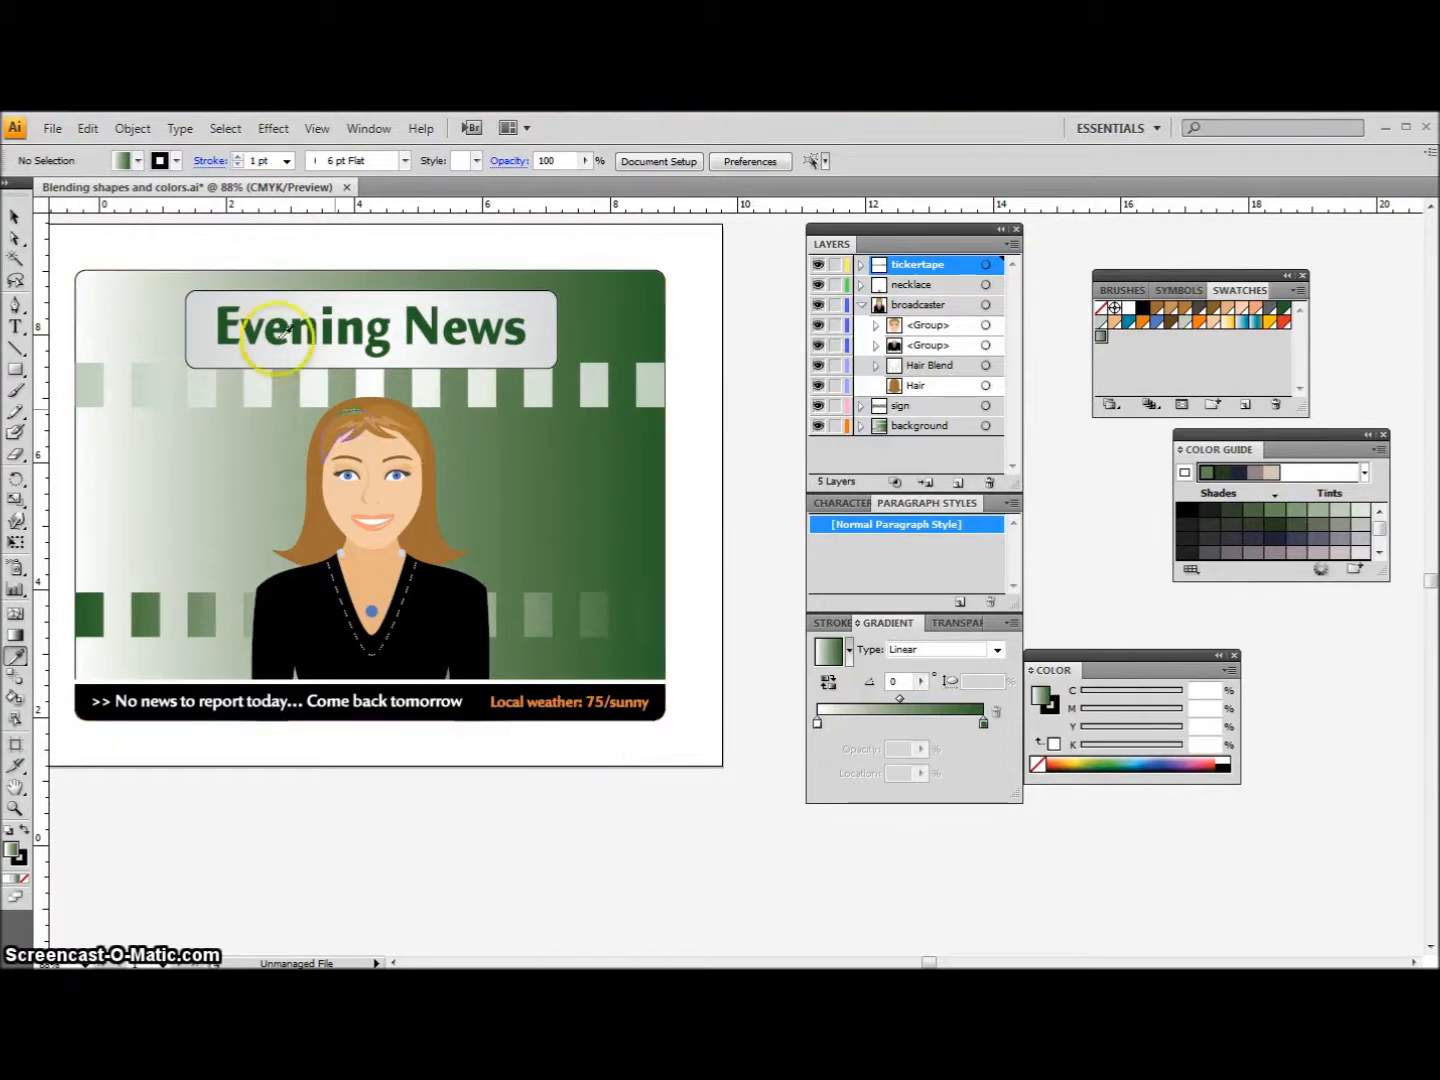
- Redirect the background rectangle's gradient with the Gradient tool so it runs vertically at -90 degrees, from white down to green
left_click(15, 217)
left_click(122, 271)
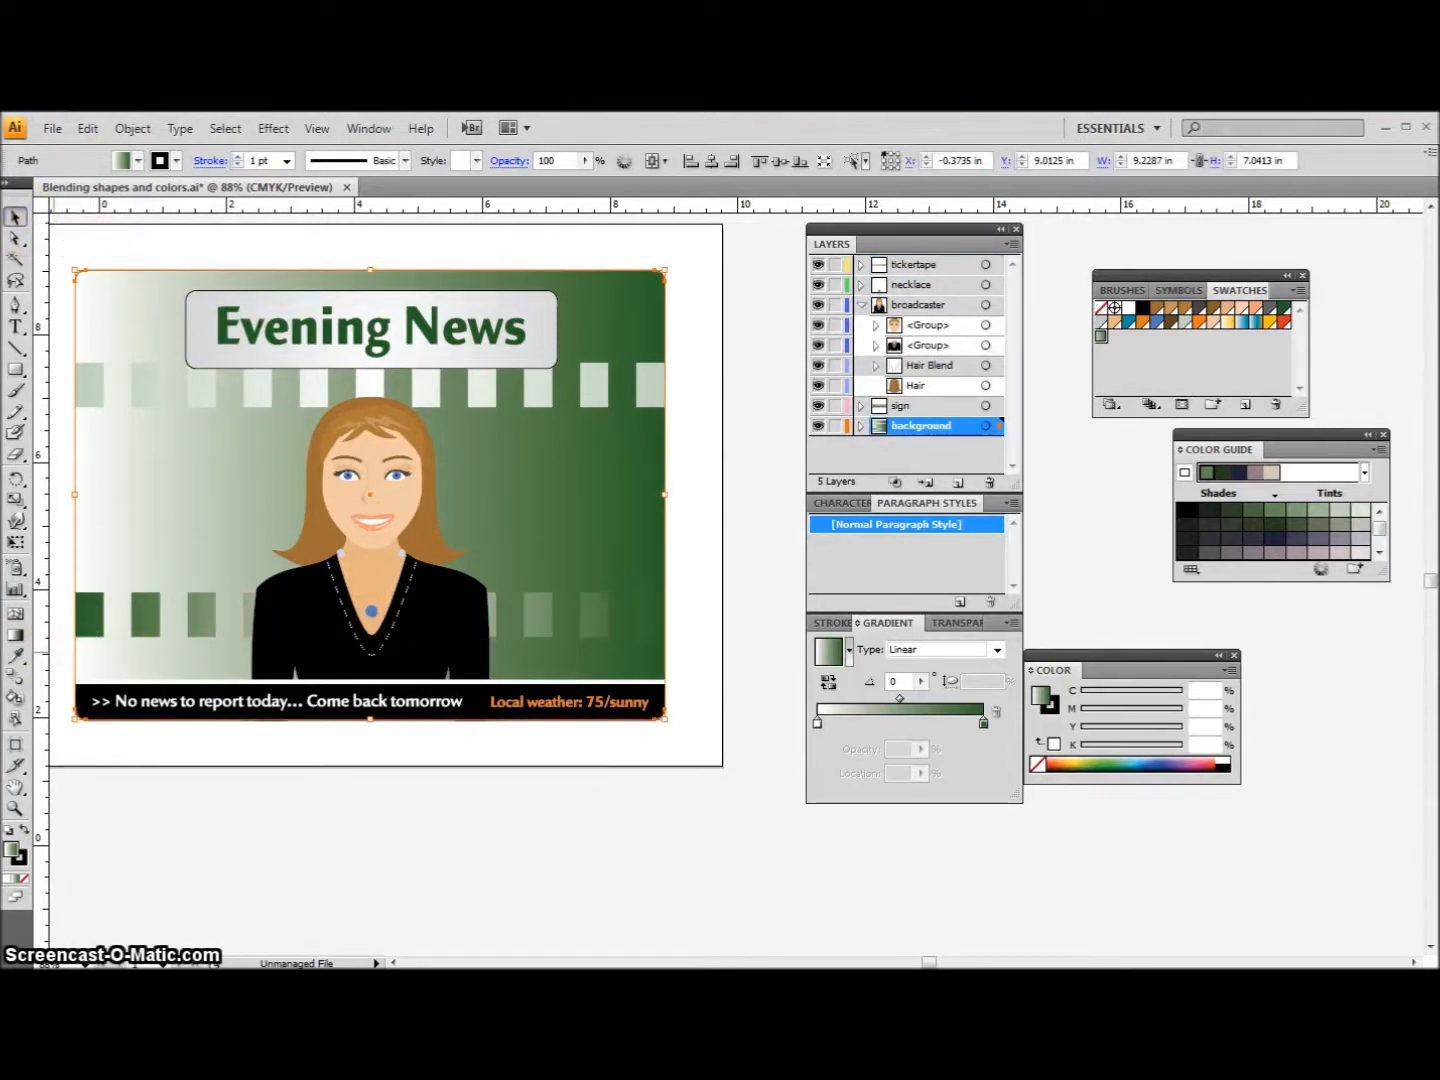
left_click(16, 636)
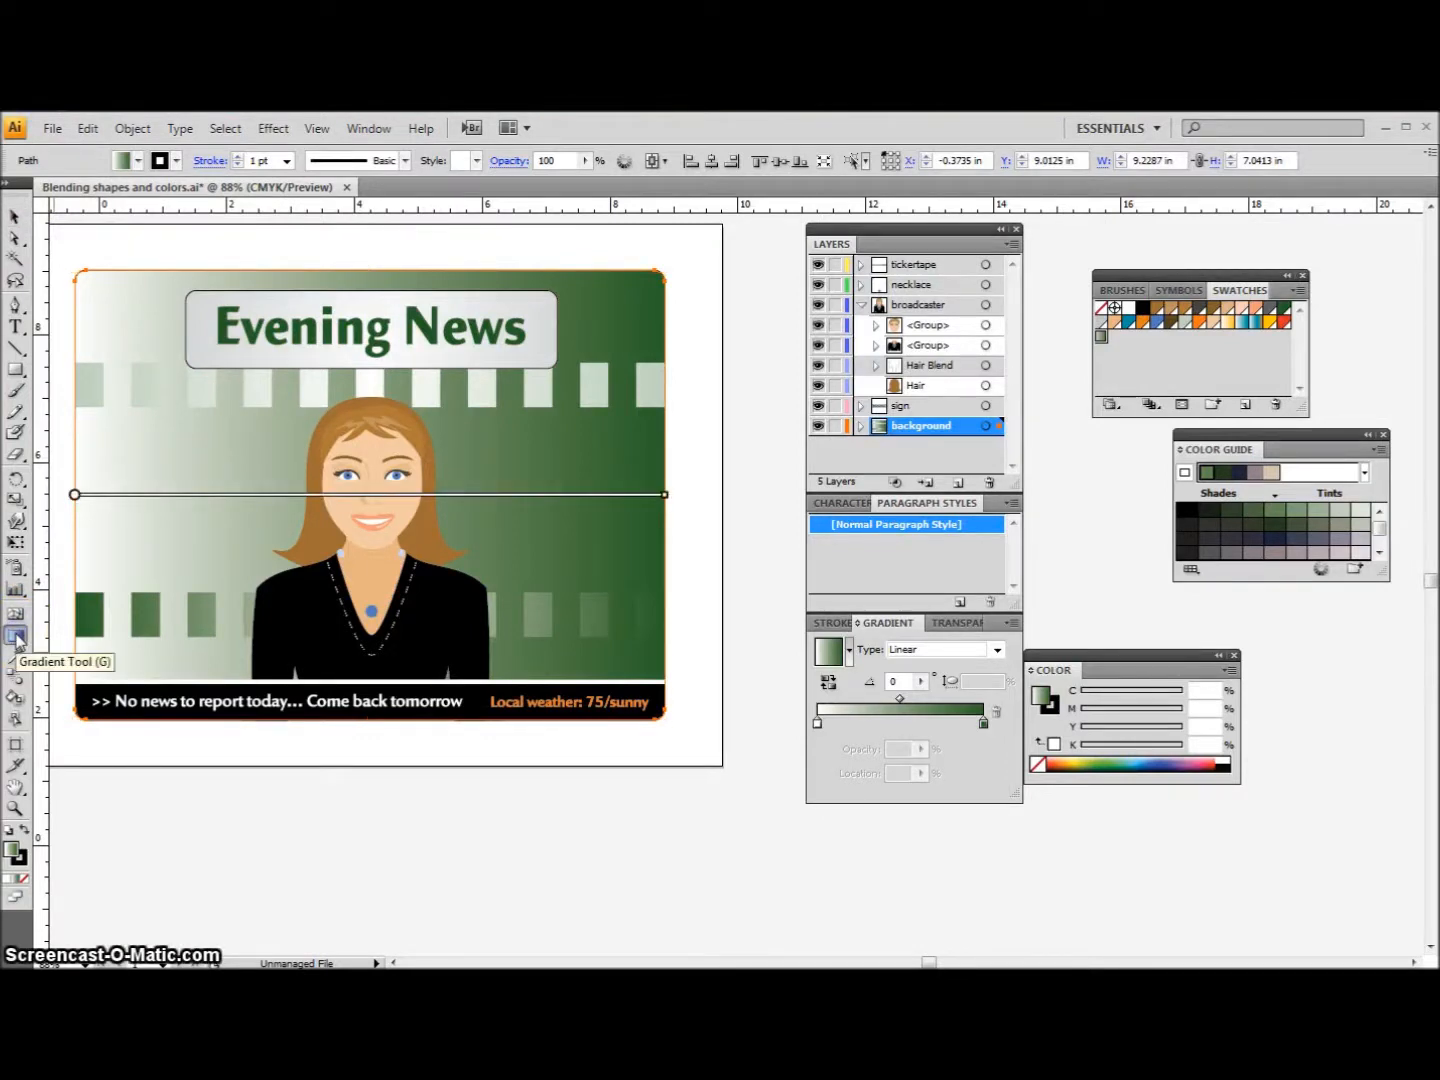
mouse_move(392, 498)
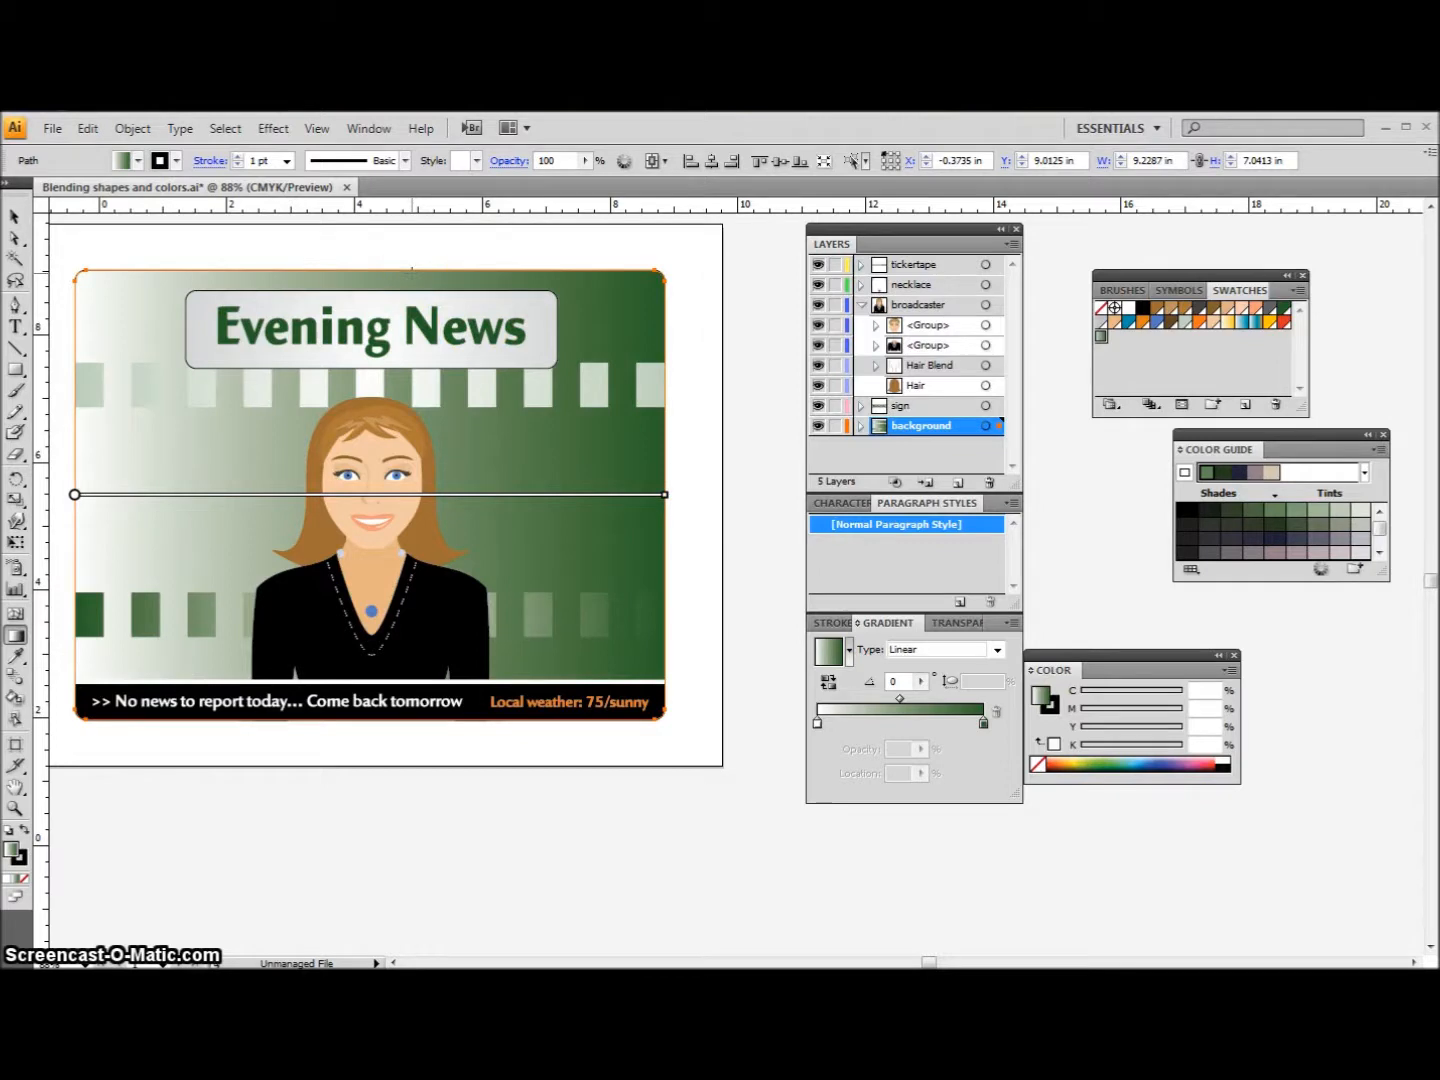
left_click_drag(411, 273, 374, 704)
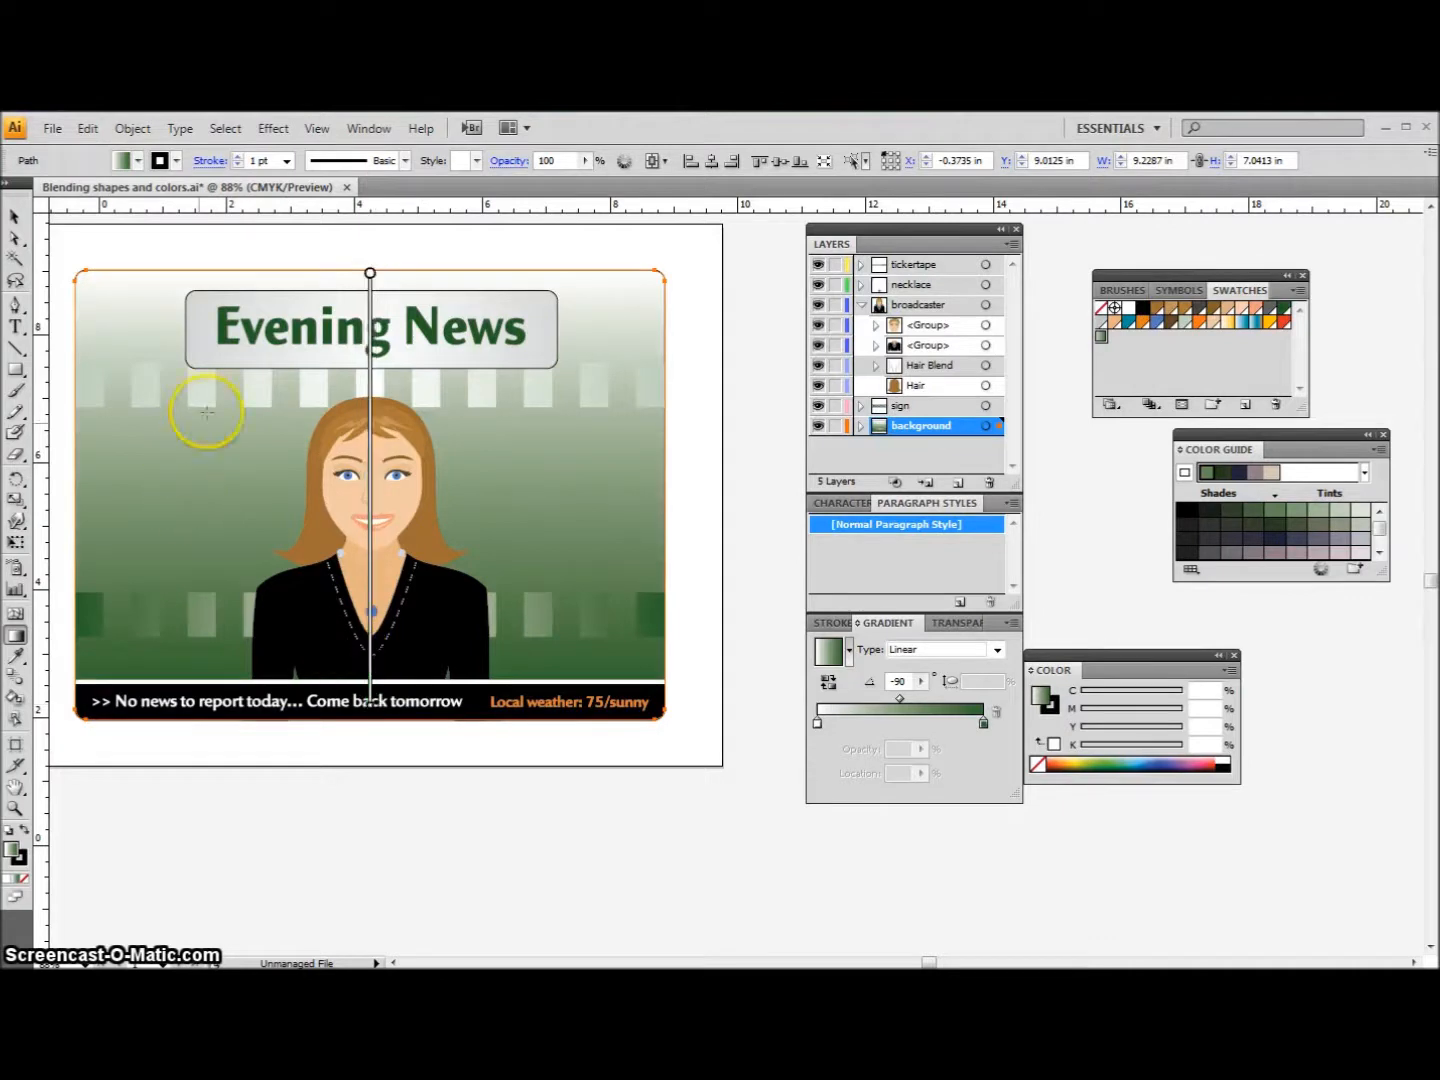
- Lock the selected background rectangle
left_click(131, 130)
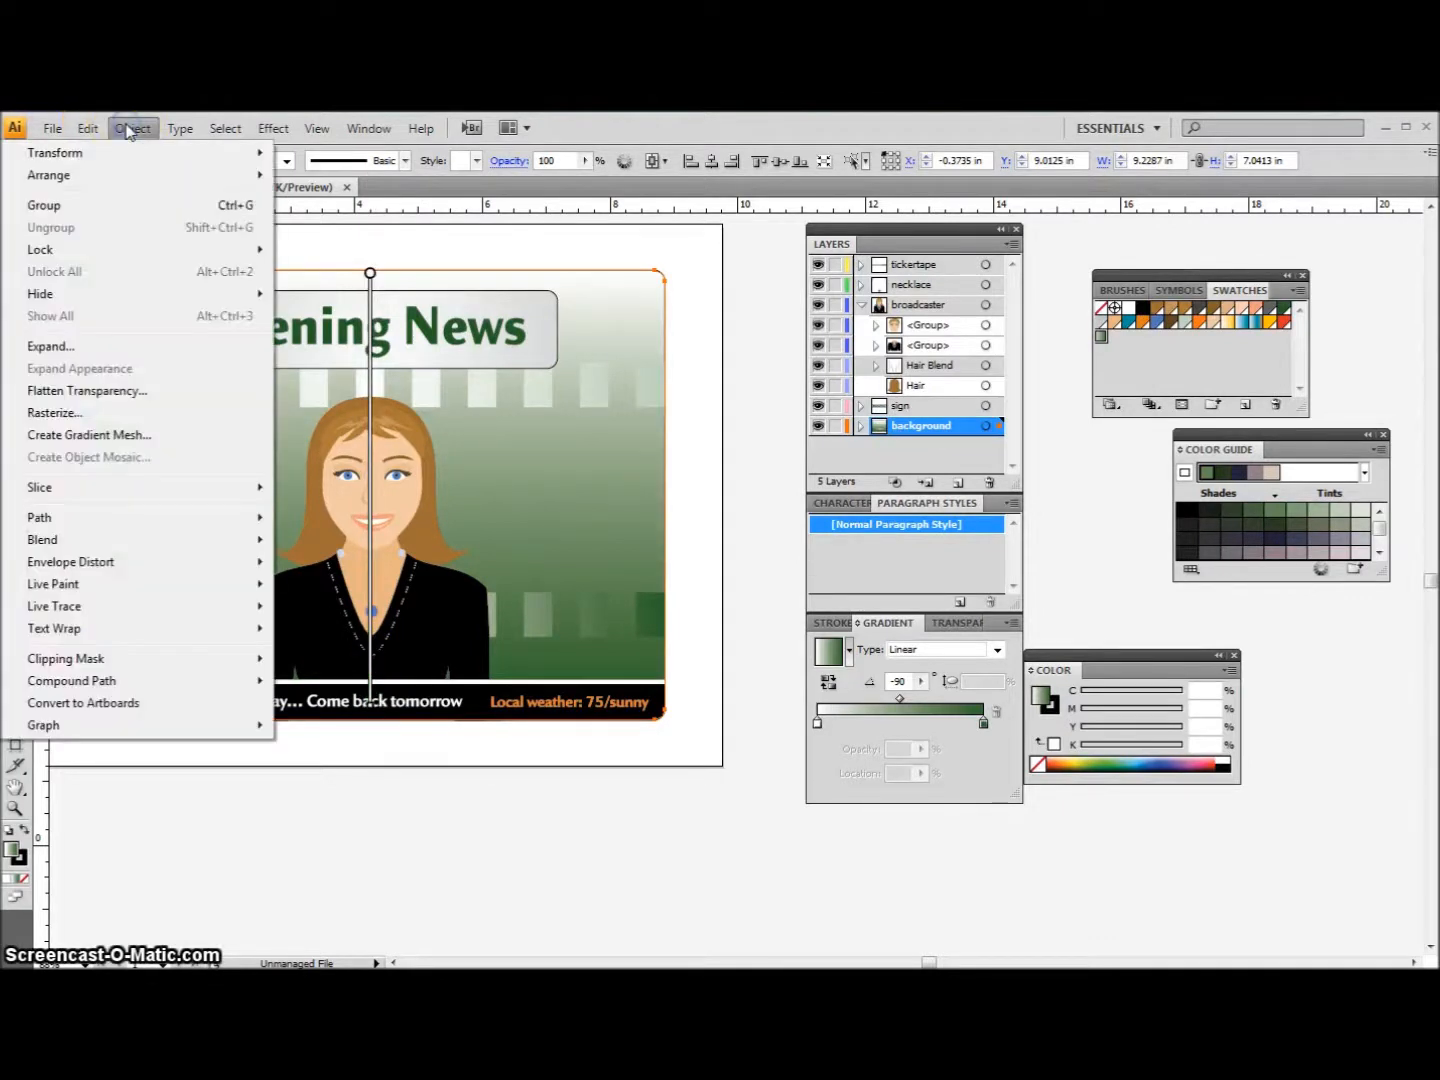
mouse_move(108, 302)
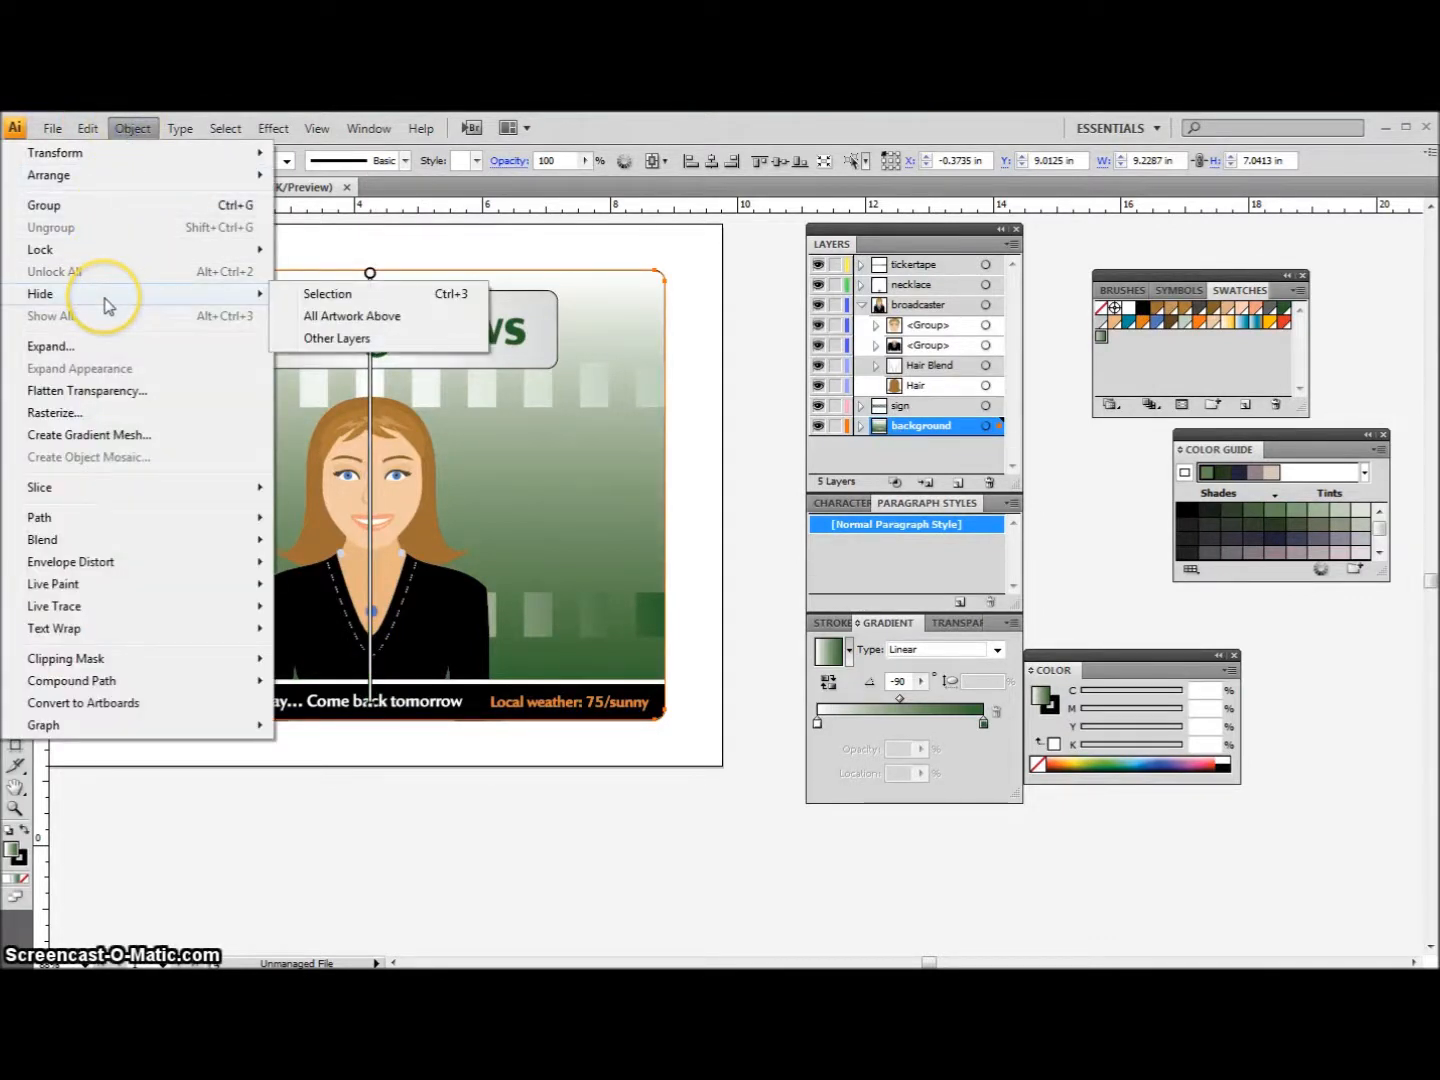
left_click(131, 129)
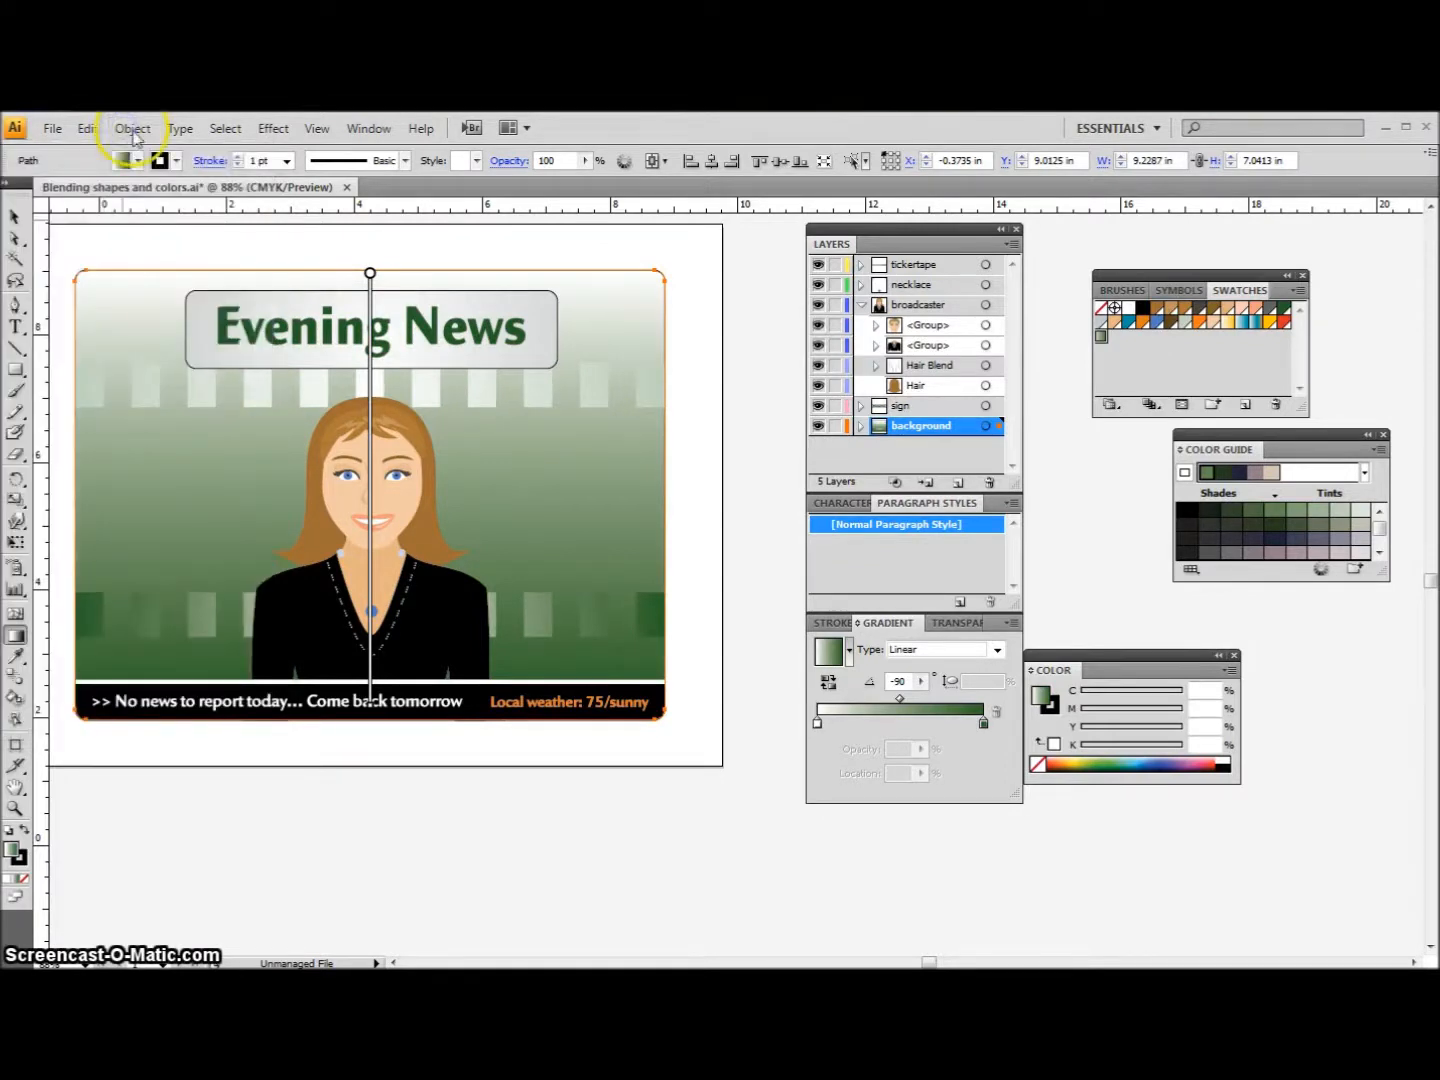
left_click(130, 129)
left_click(125, 251)
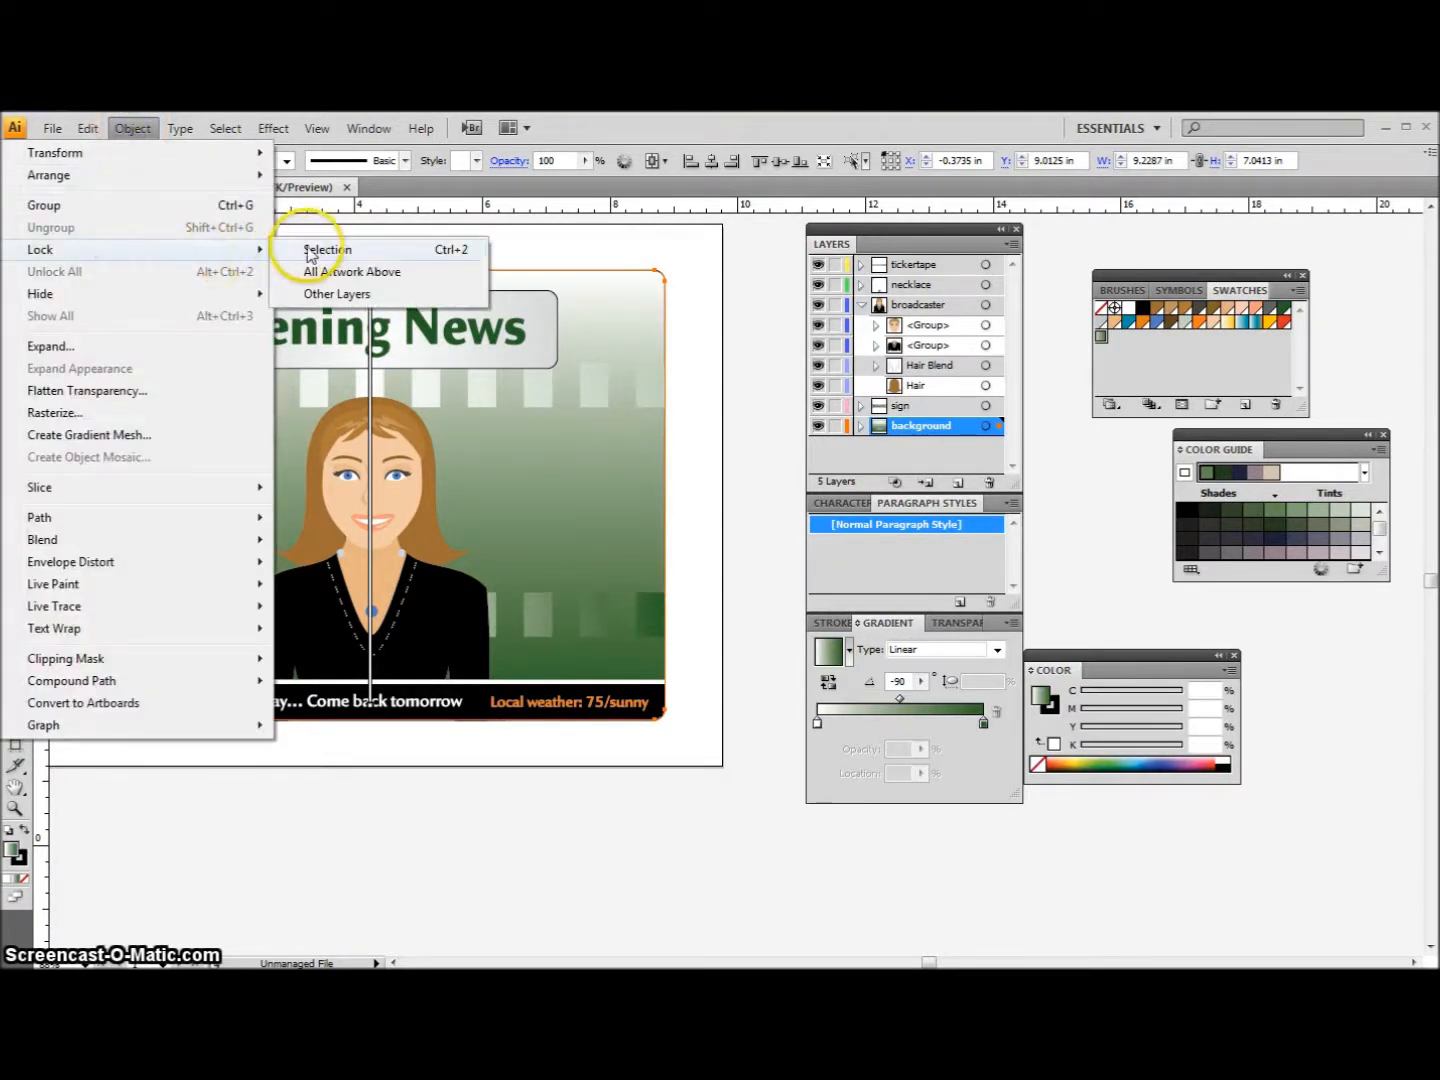
left_click(312, 247)
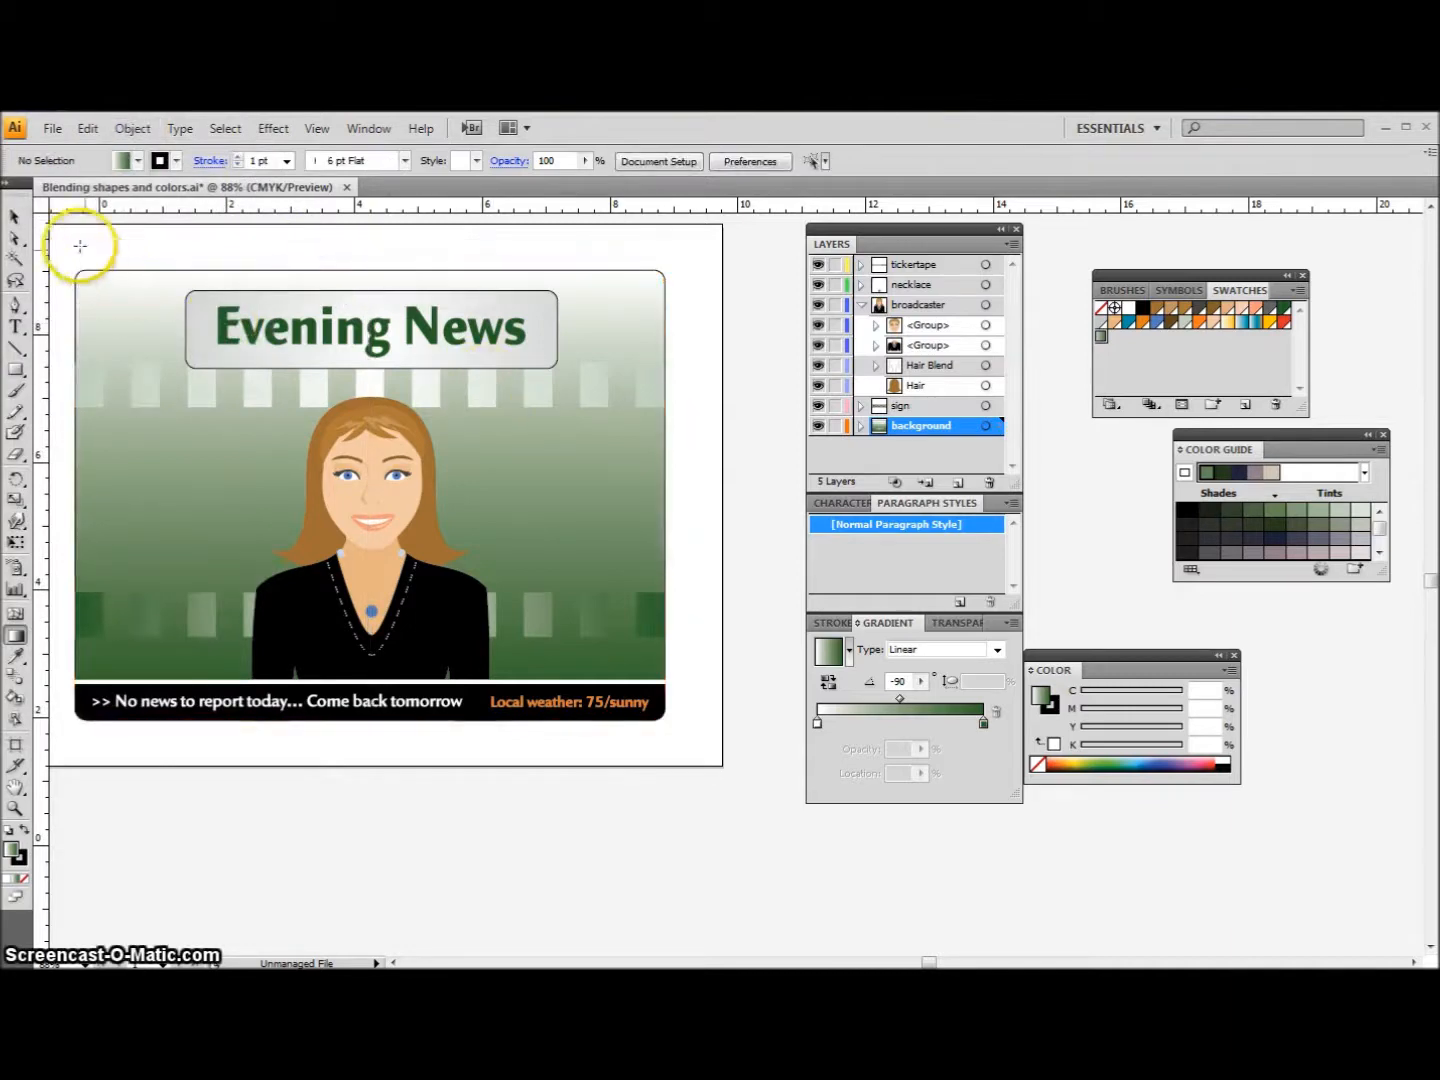
- Change the sign rectangle's gradient to Linear and redirect it diagonally, from the upper middle toward the lower-right corner
left_click(14, 216)
left_click(194, 293)
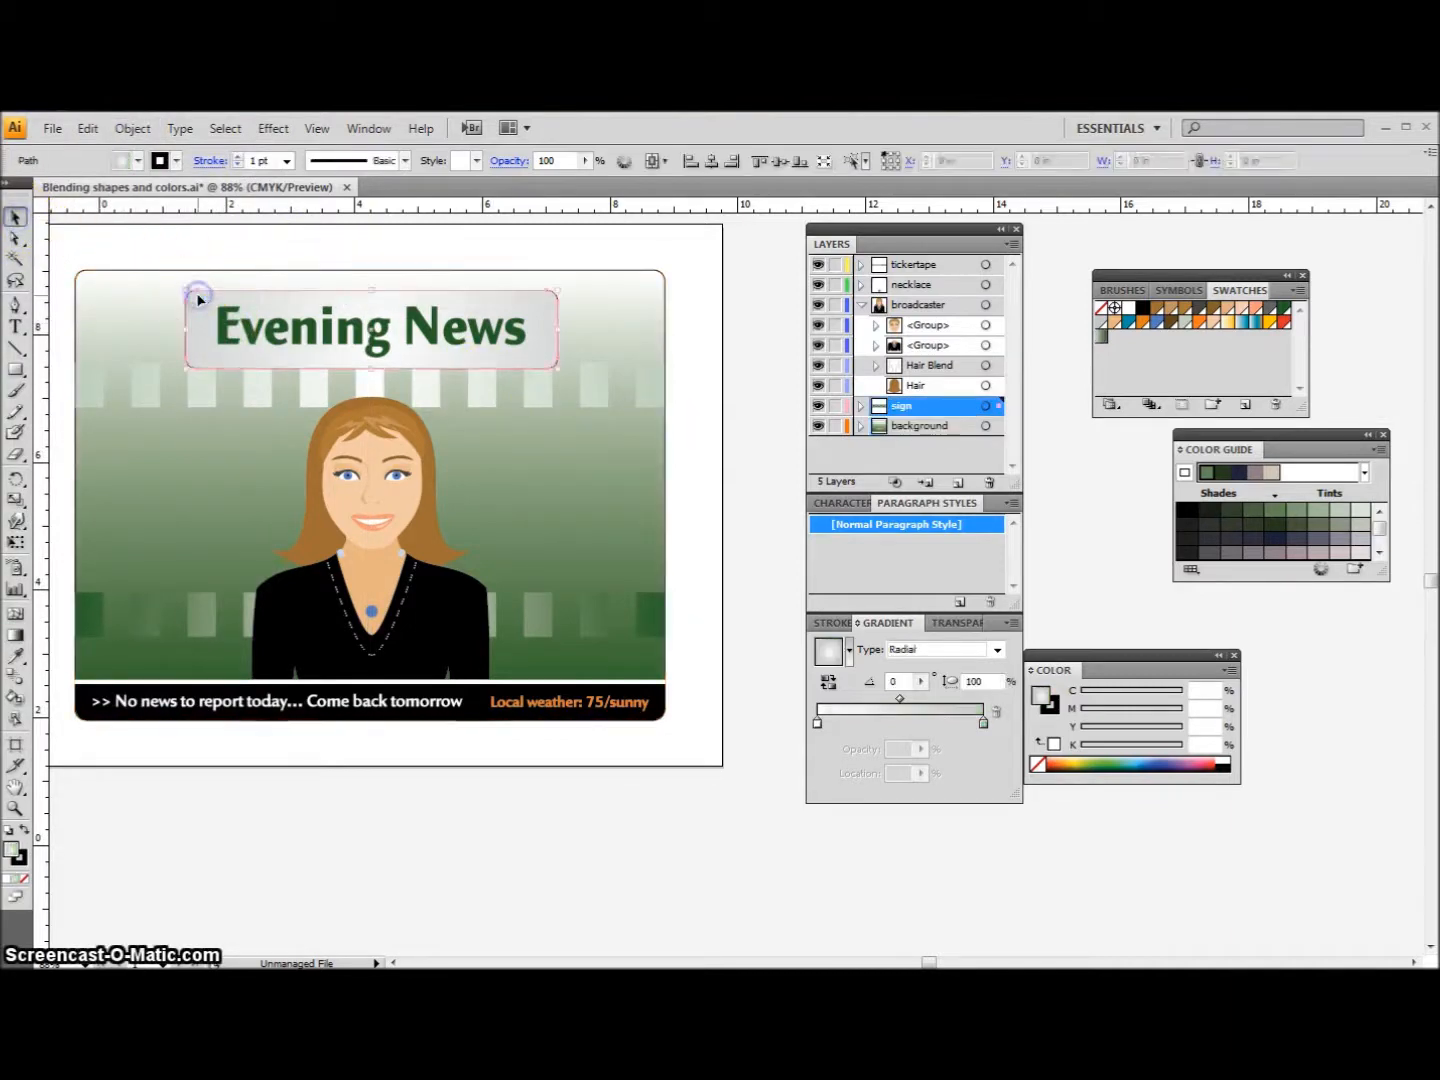
left_click(425, 362)
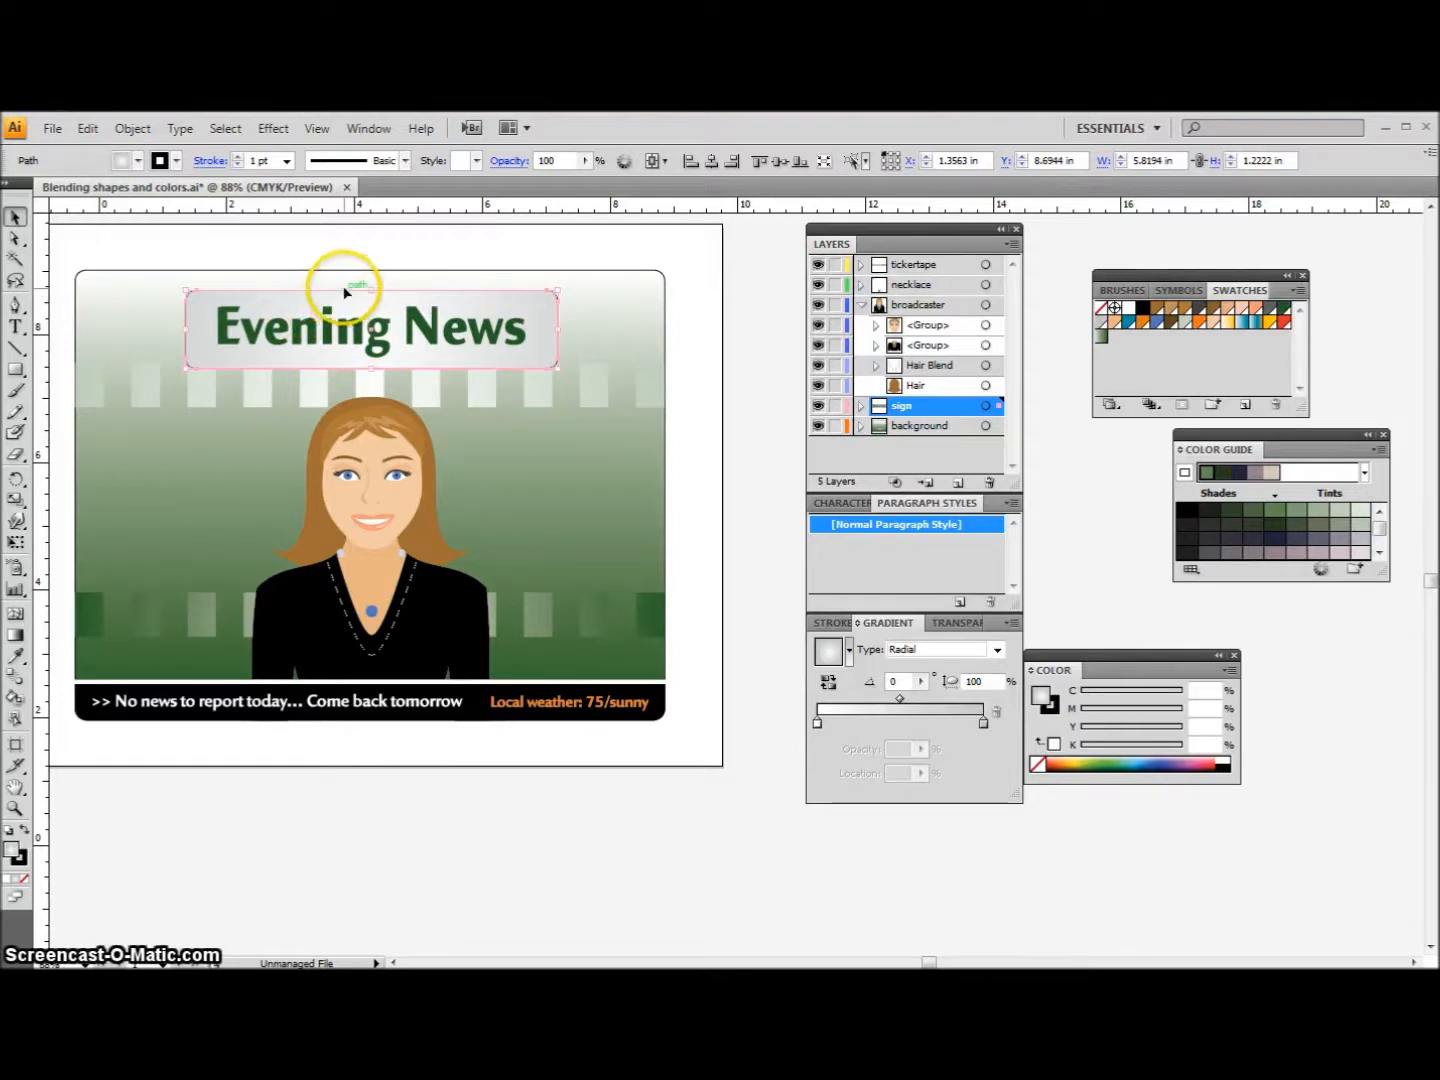
left_click(15, 635)
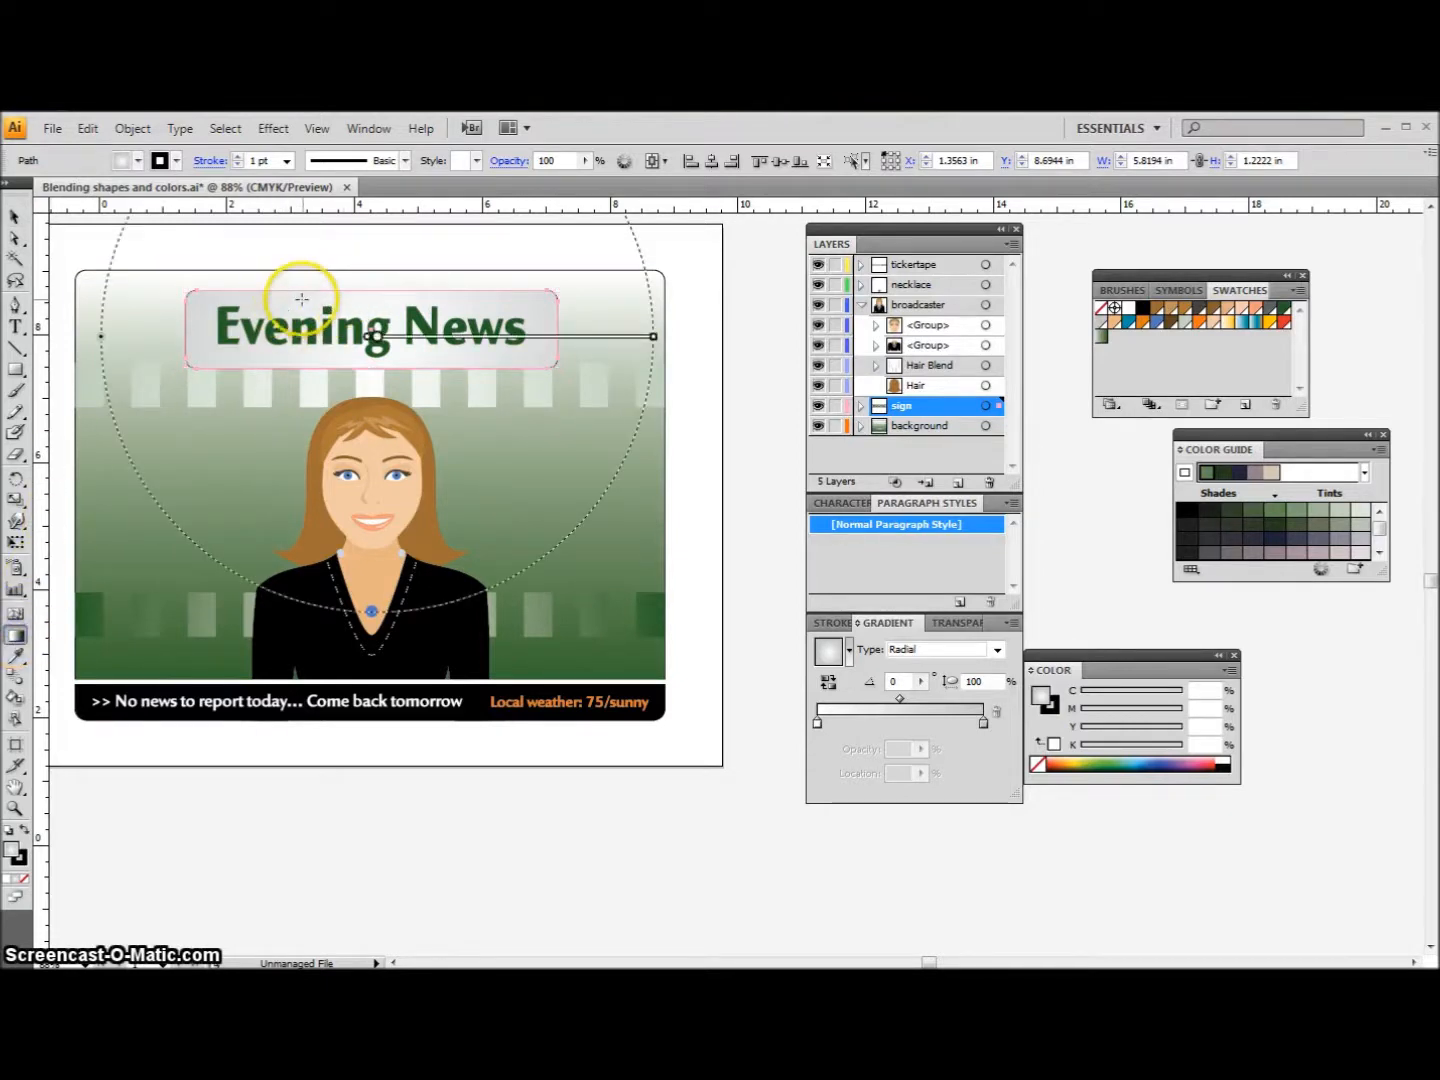
left_click(996, 650)
left_click(976, 687)
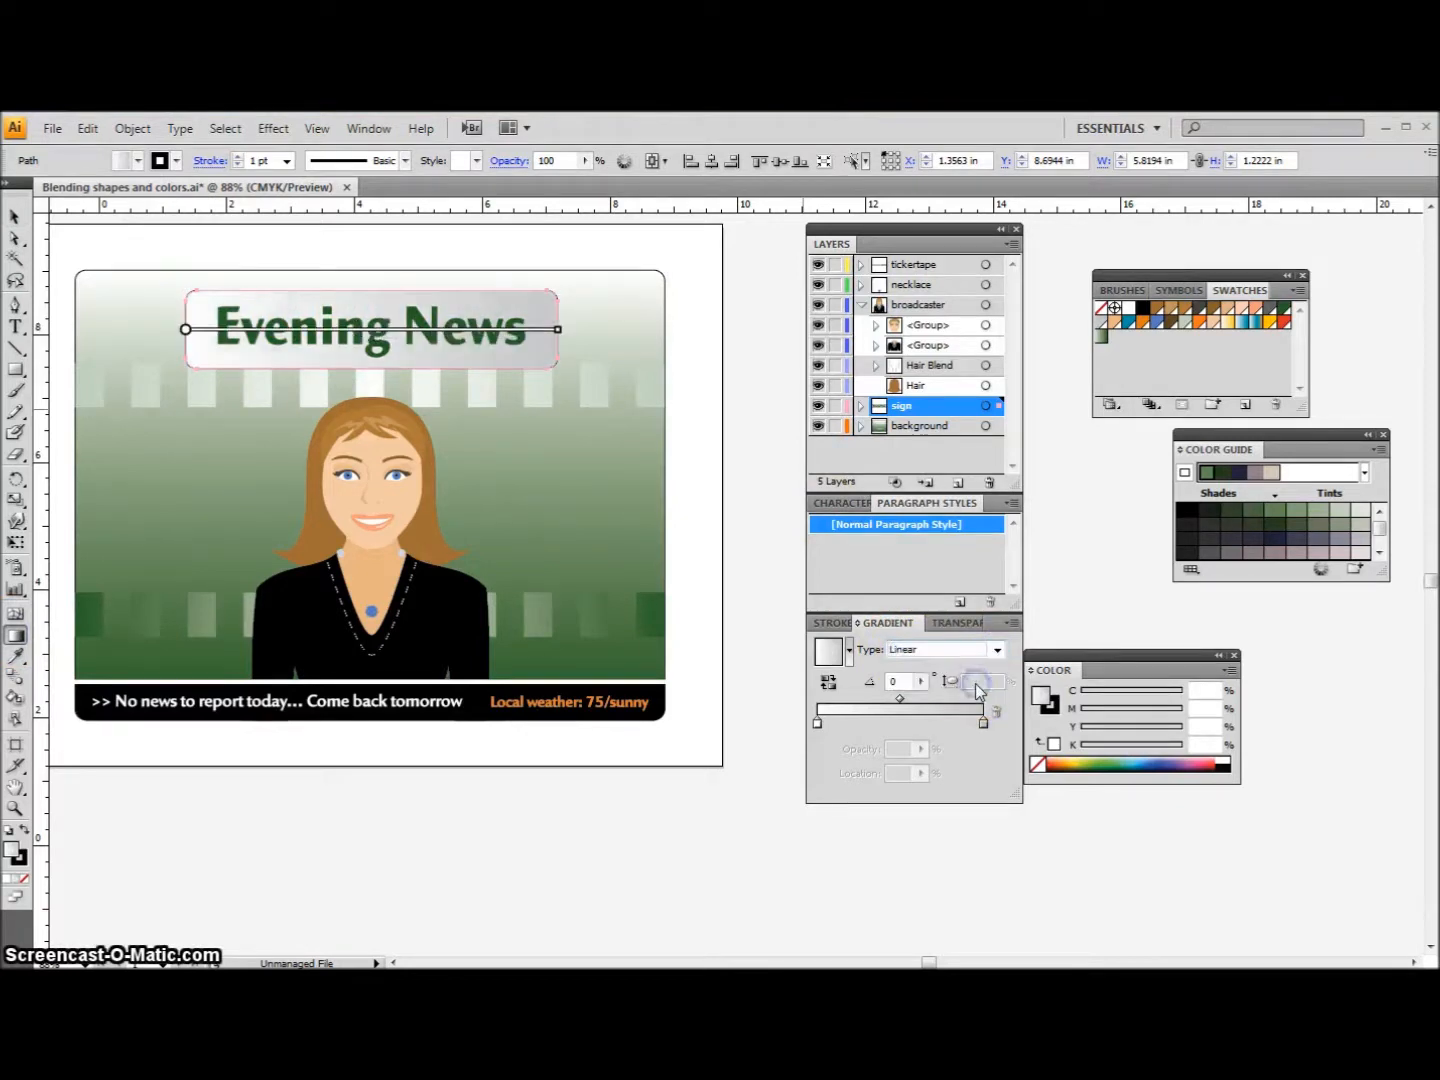
mouse_move(355, 288)
left_mouse_down()
mouse_move(379, 312)
mouse_move(552, 373)
left_mouse_up()
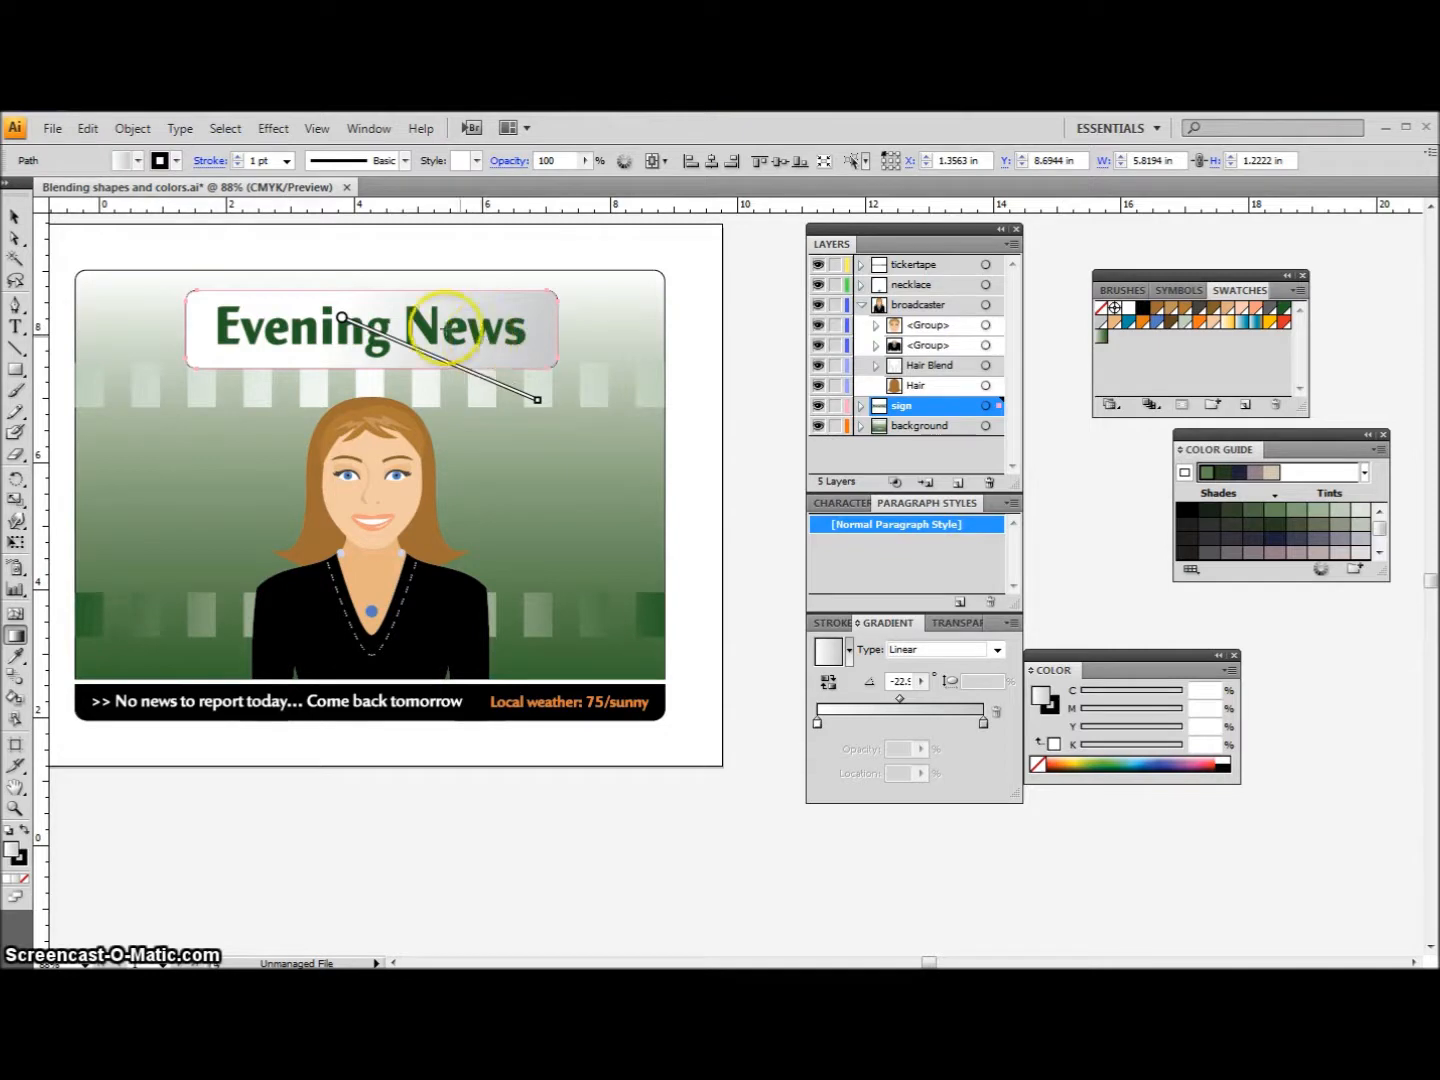
- Select all the Evening News letters by matching the attributes of the letter E
left_click(23, 217)
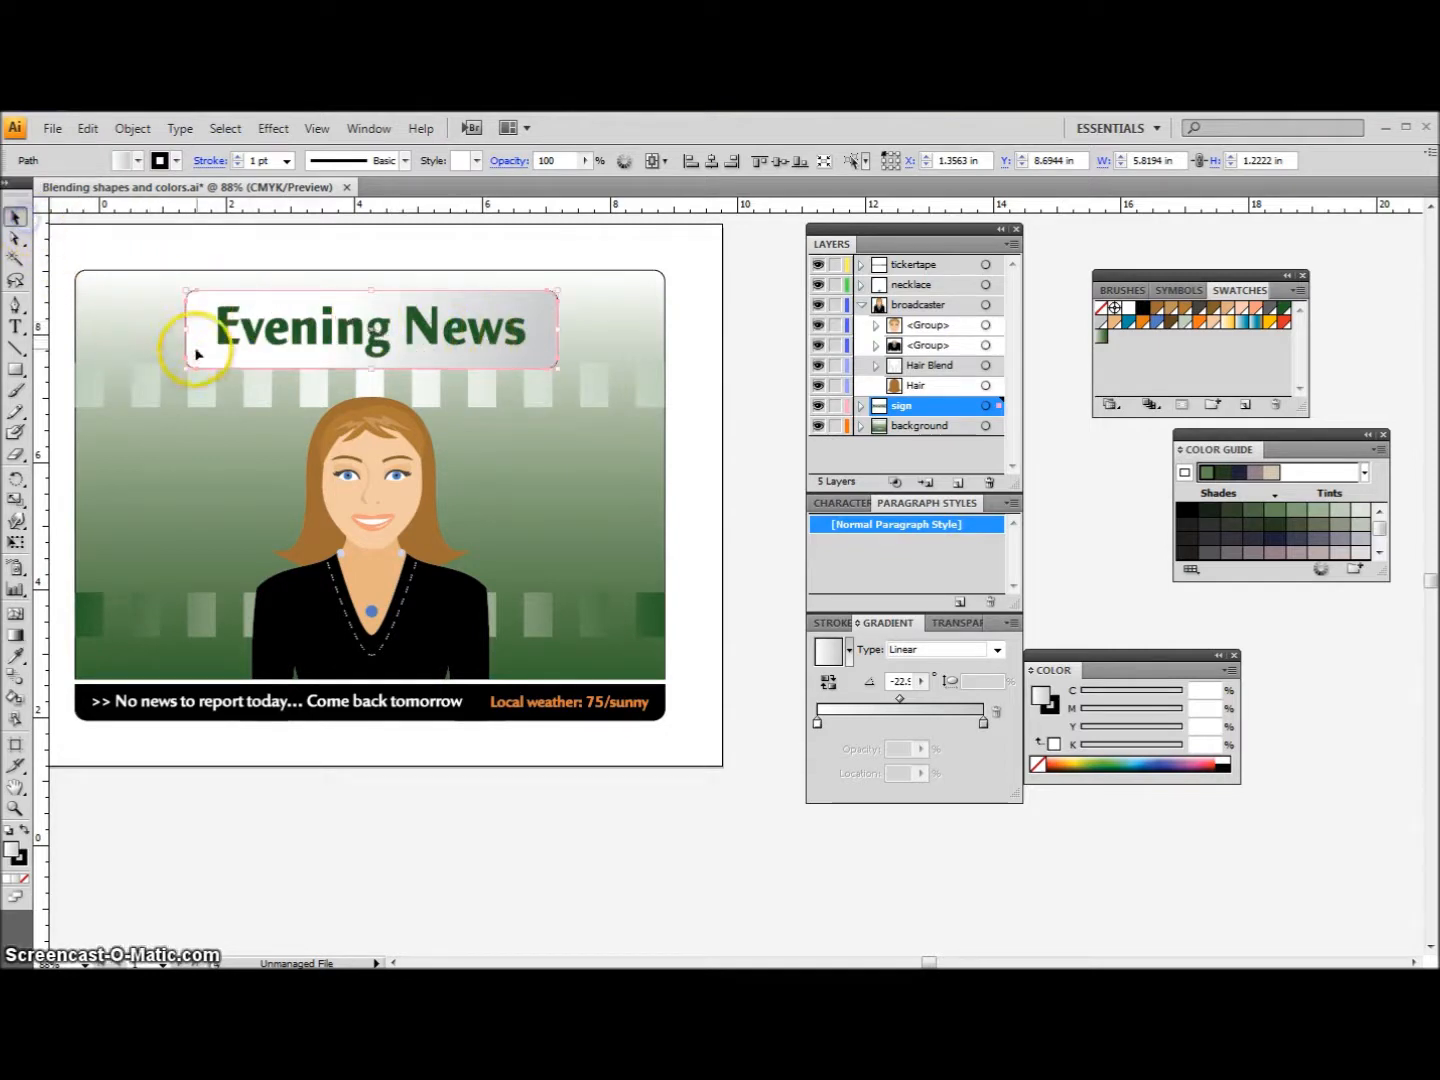
left_click(225, 333)
left_click(201, 190)
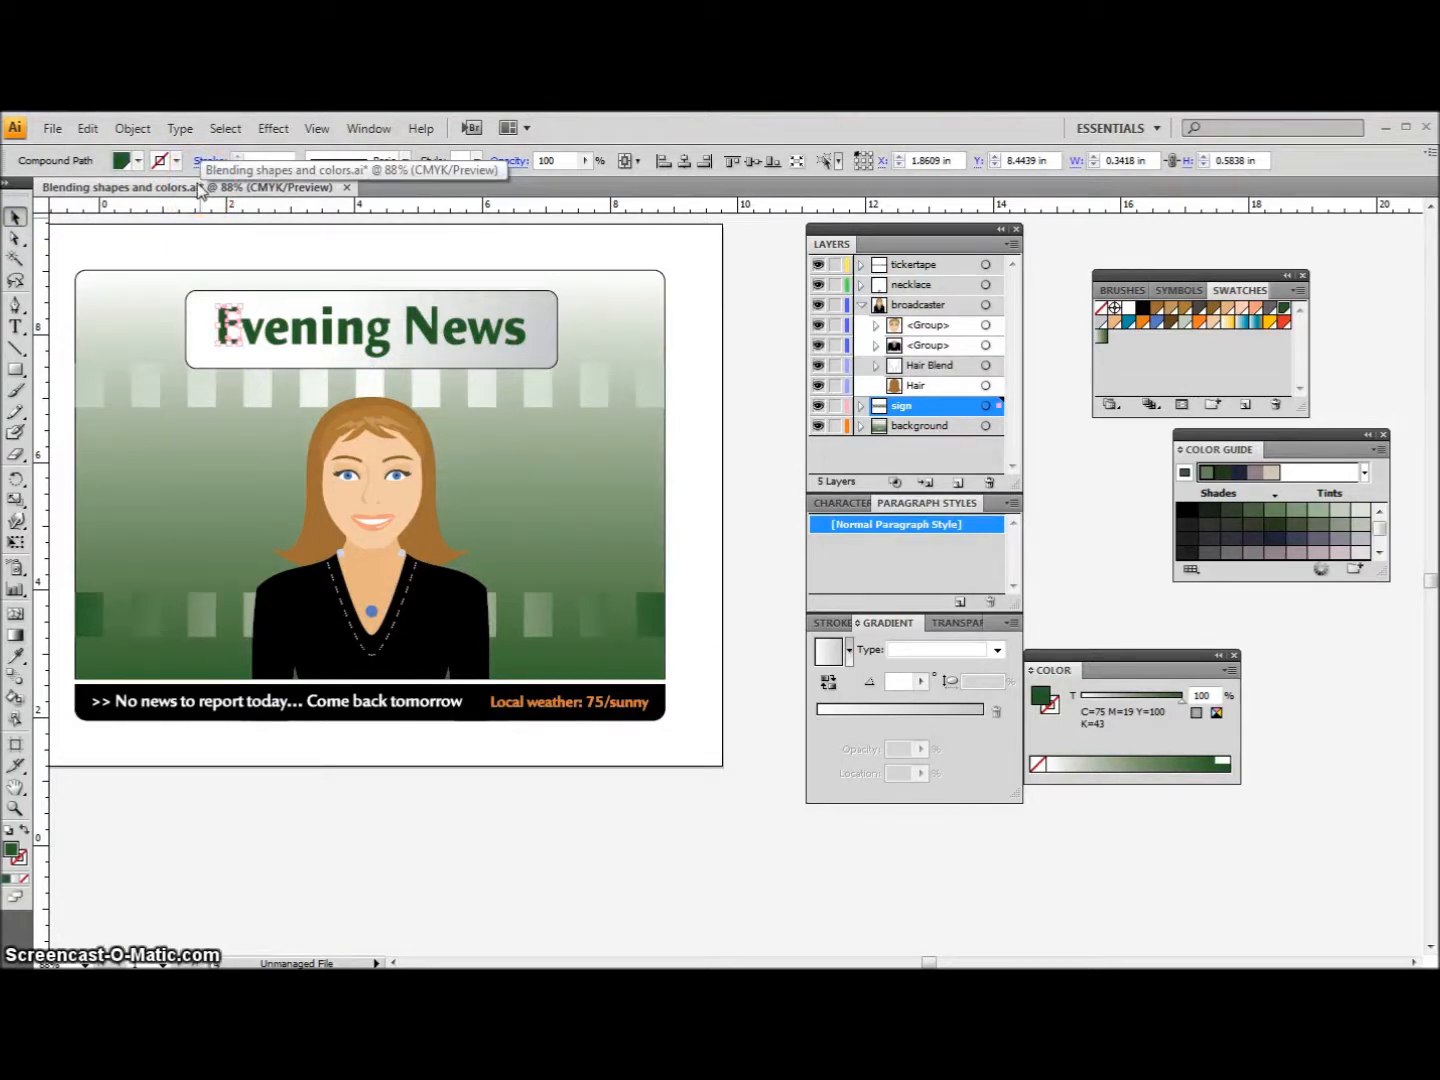
left_click(180, 127)
left_click(225, 128)
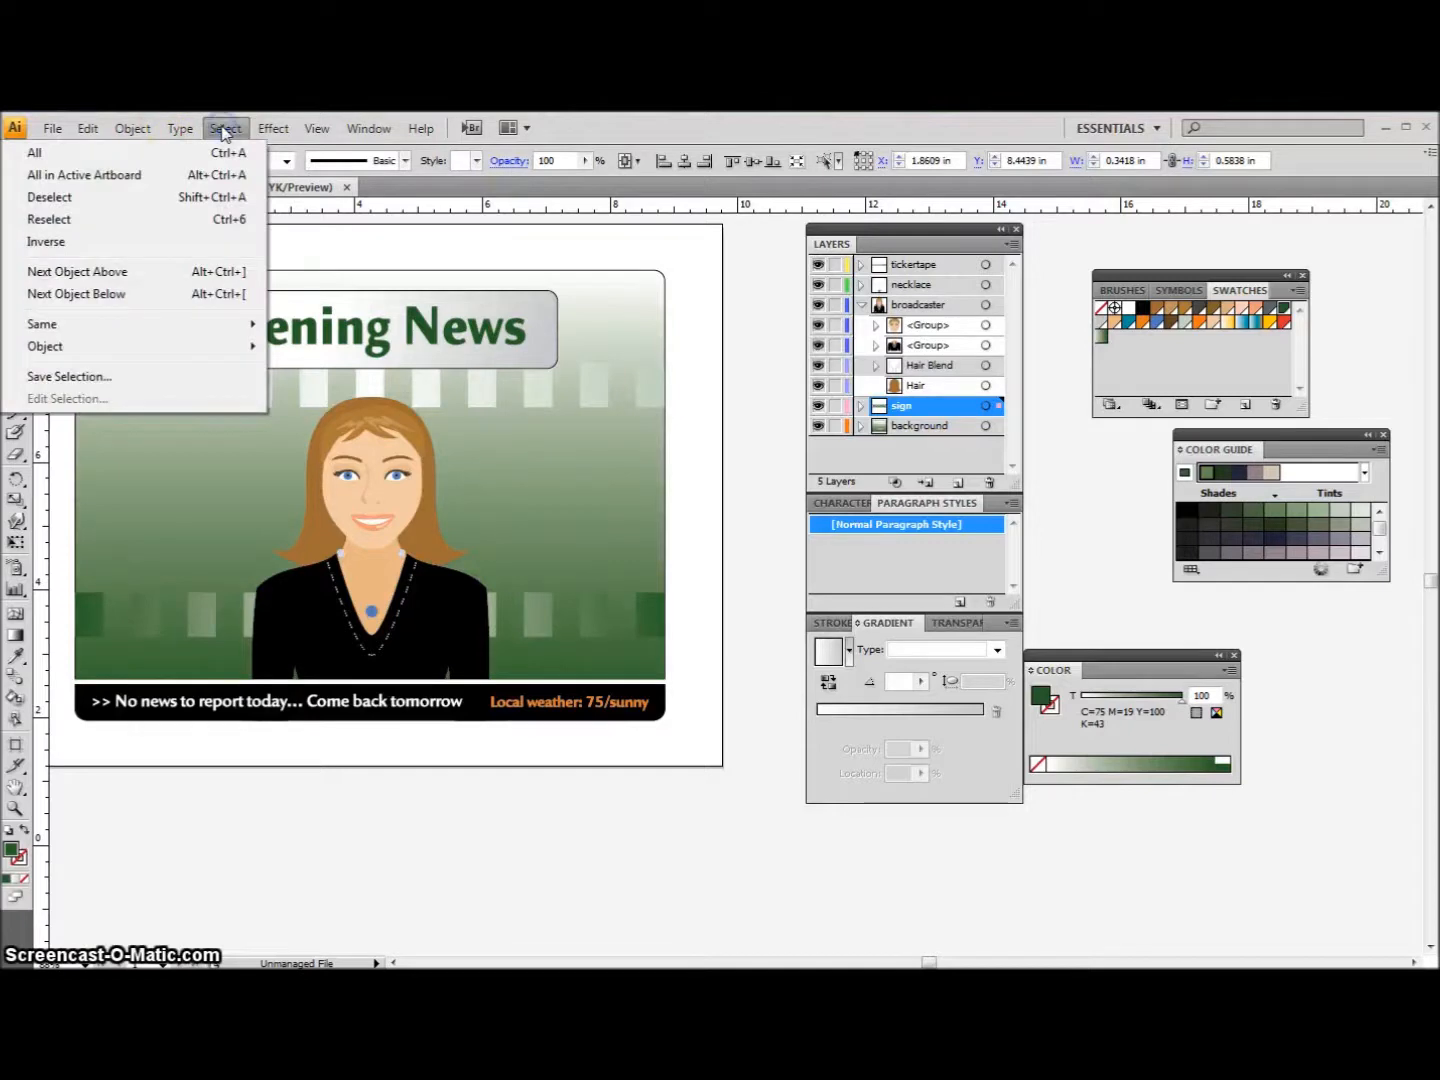
mouse_move(191, 324)
left_click(343, 392)
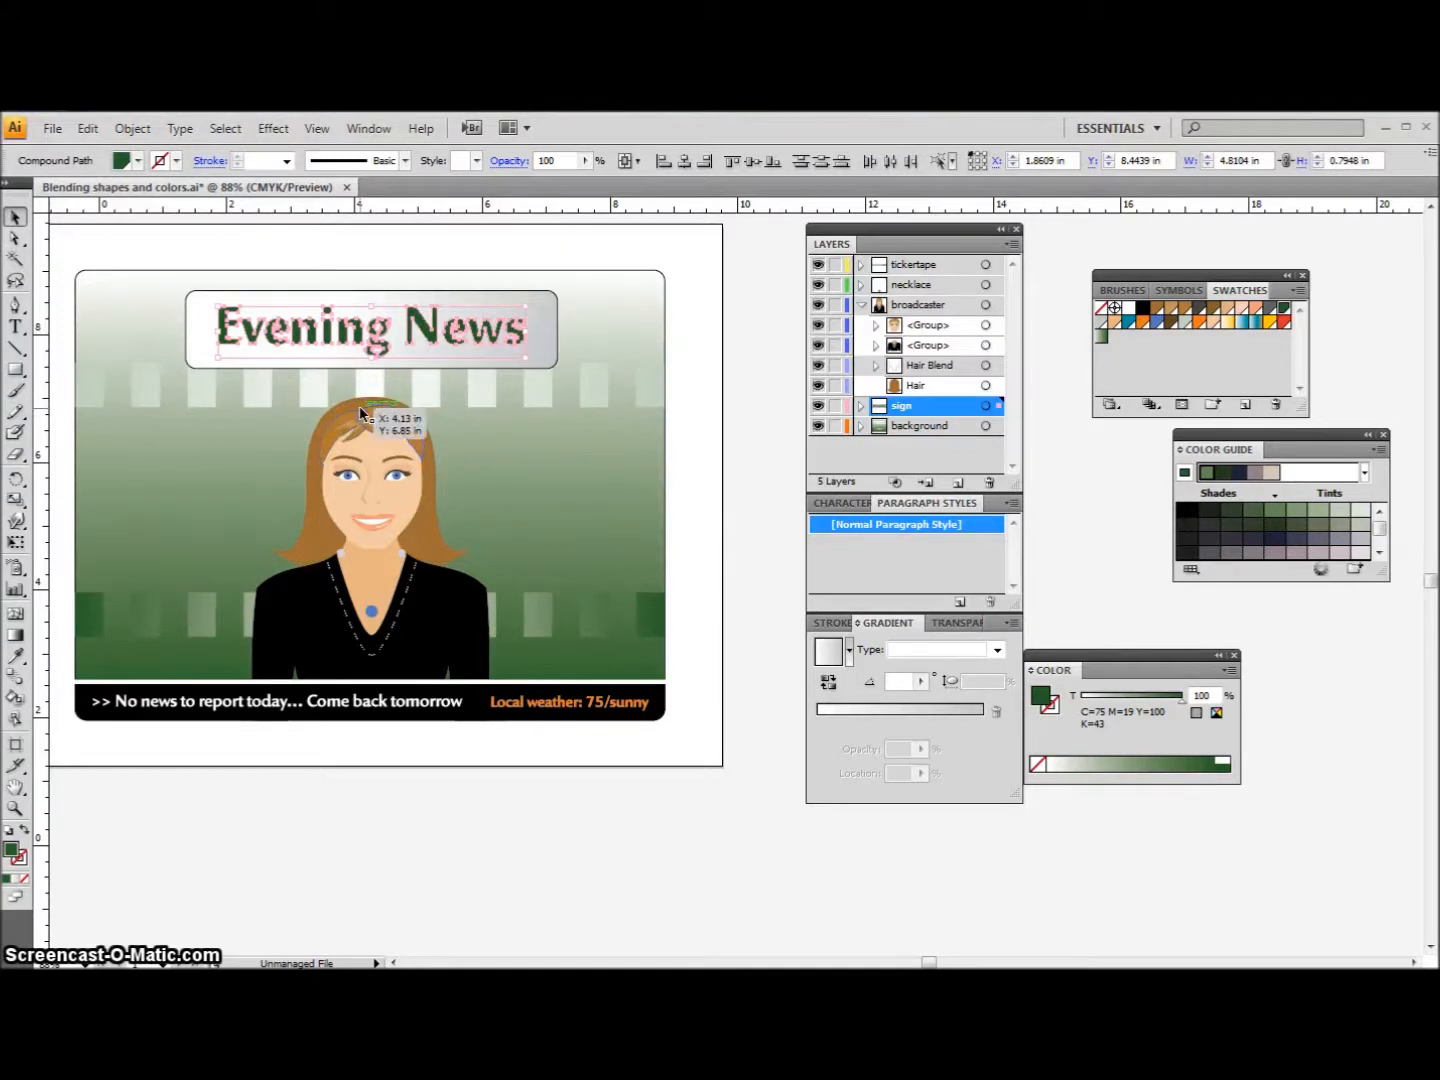
left_click(365, 404, "shift")
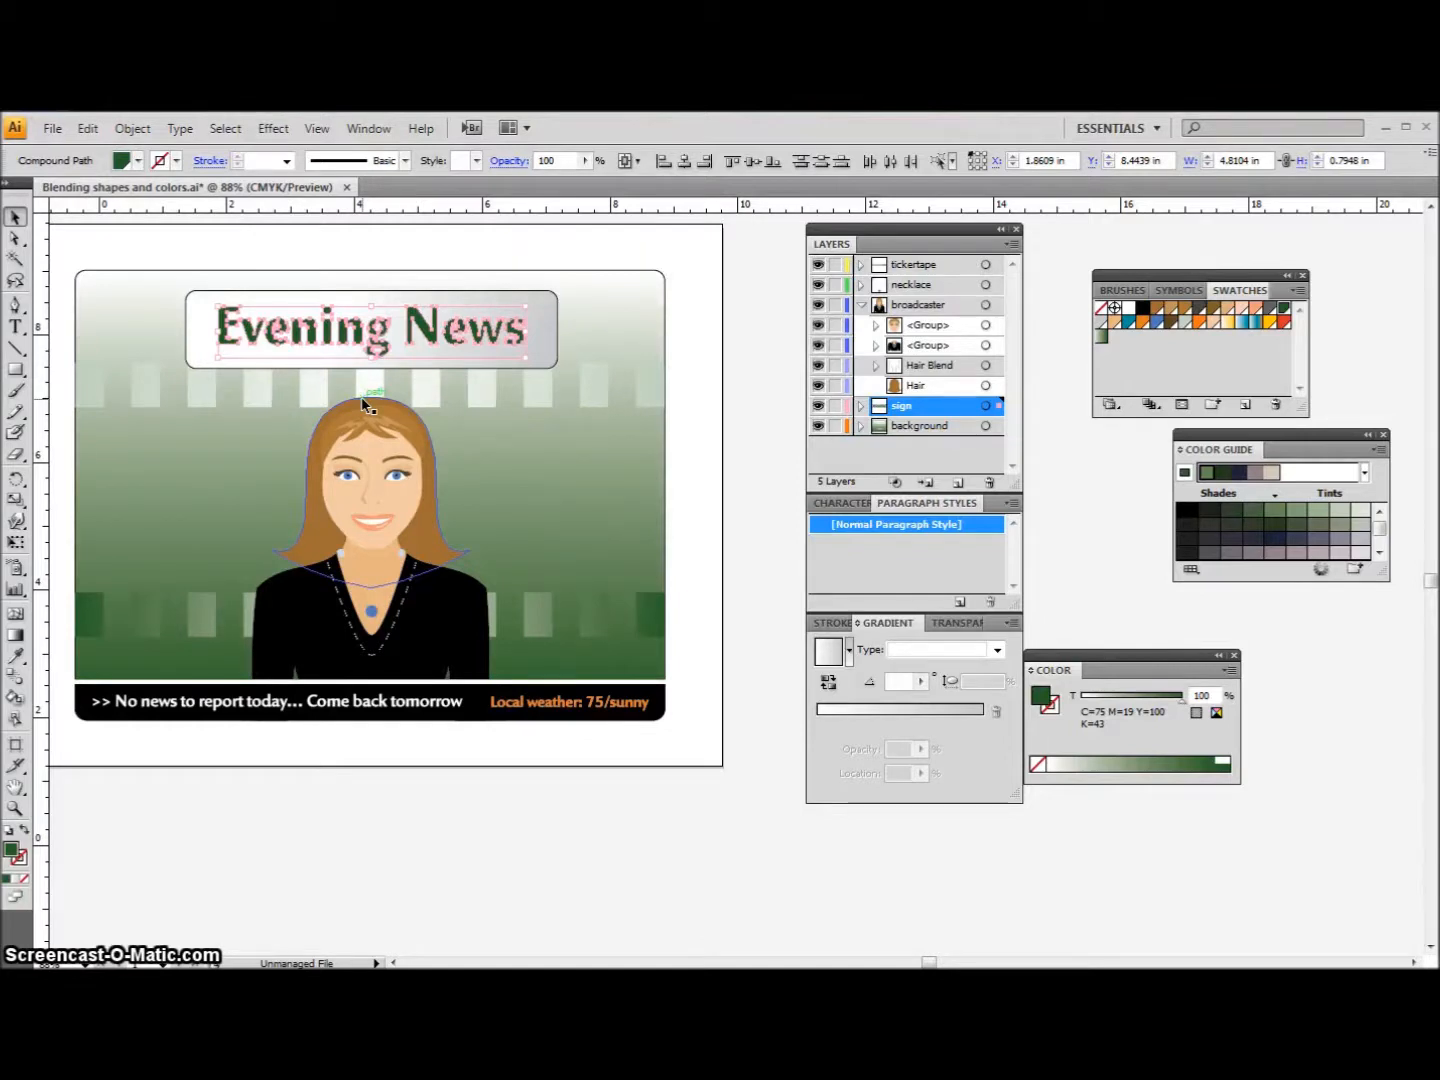
left_click(364, 405, "shift")
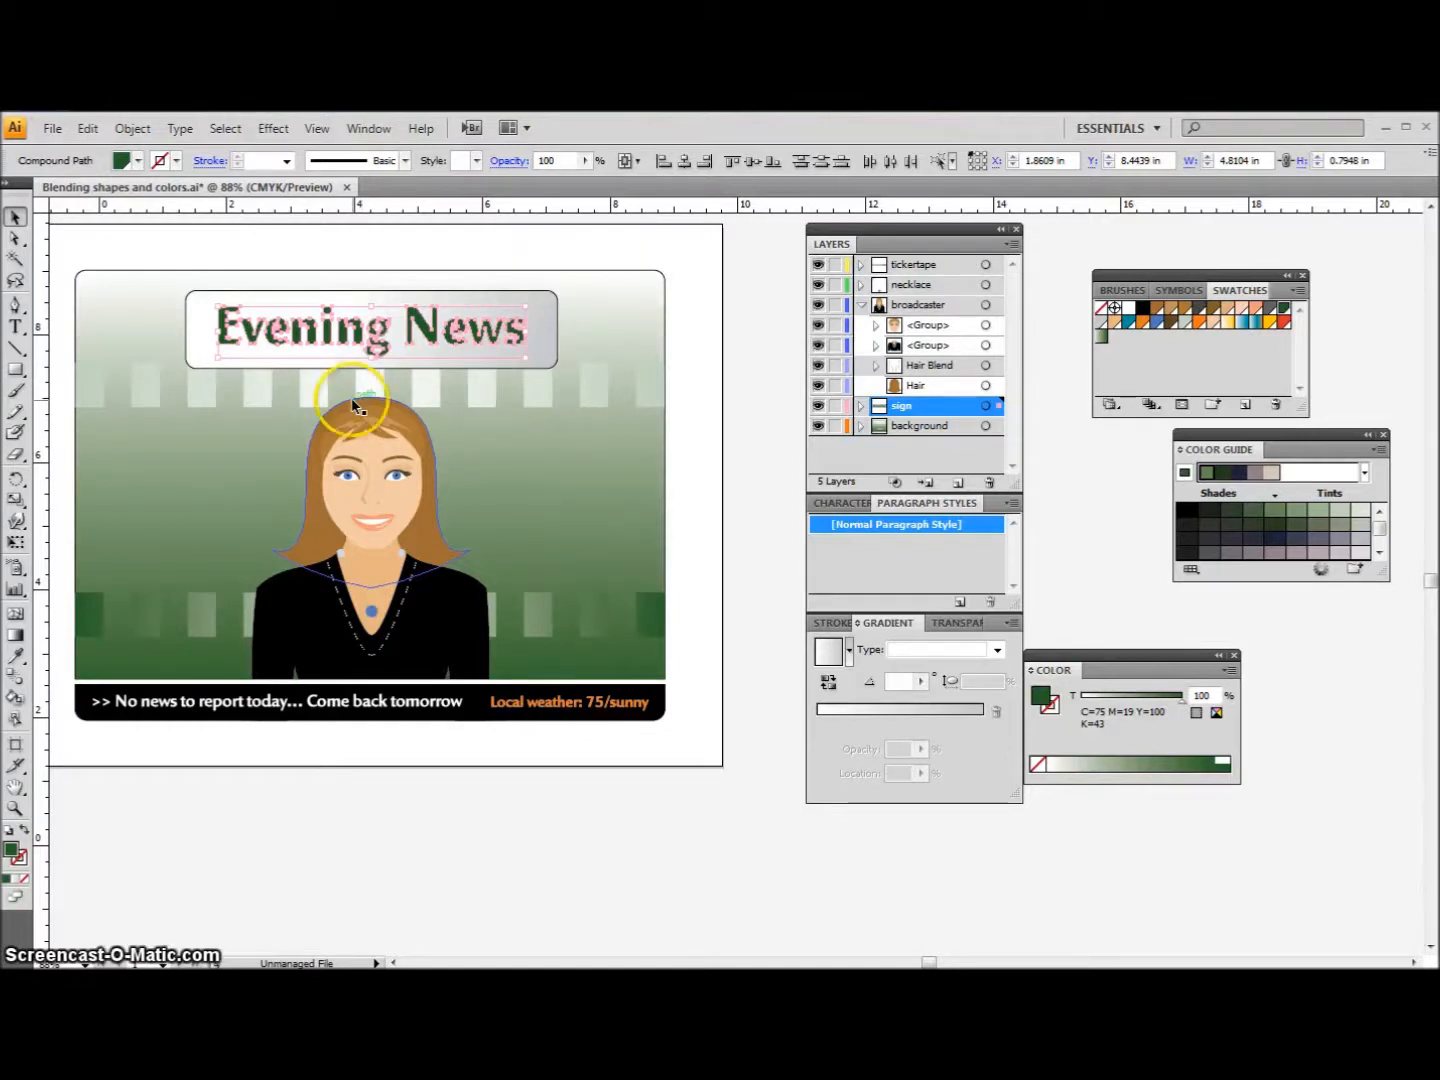
- Fill the selected Evening News letters with the linear gradient and set its angle to 90 degrees
left_click(17, 887)
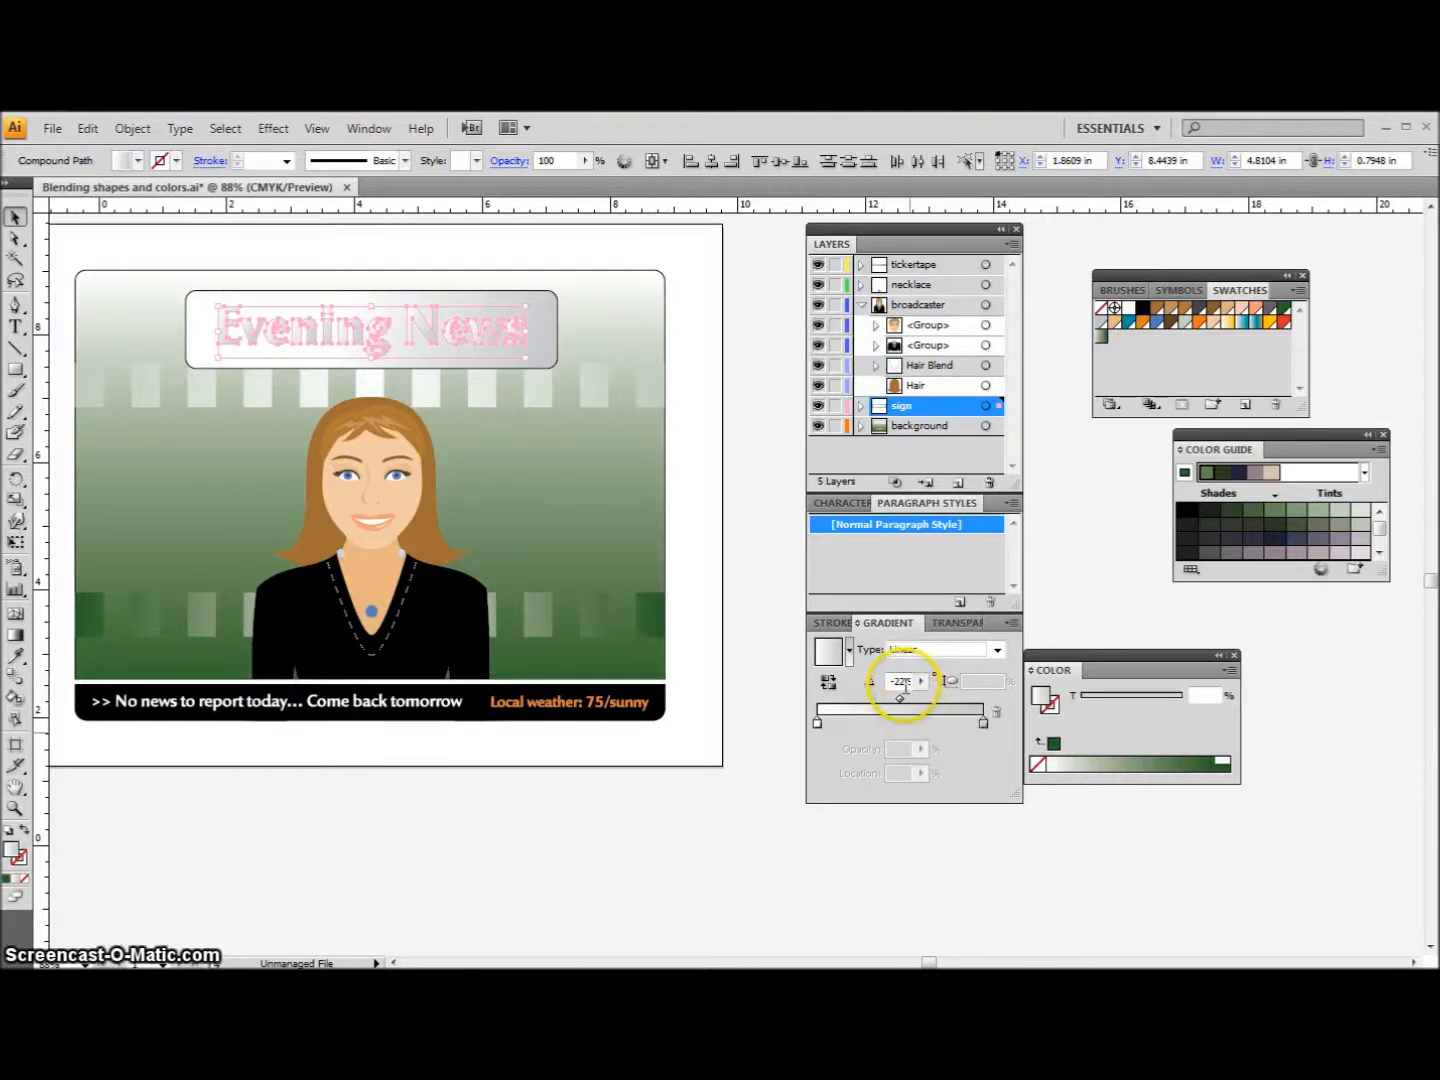
left_click_drag(891, 683, 916, 682)
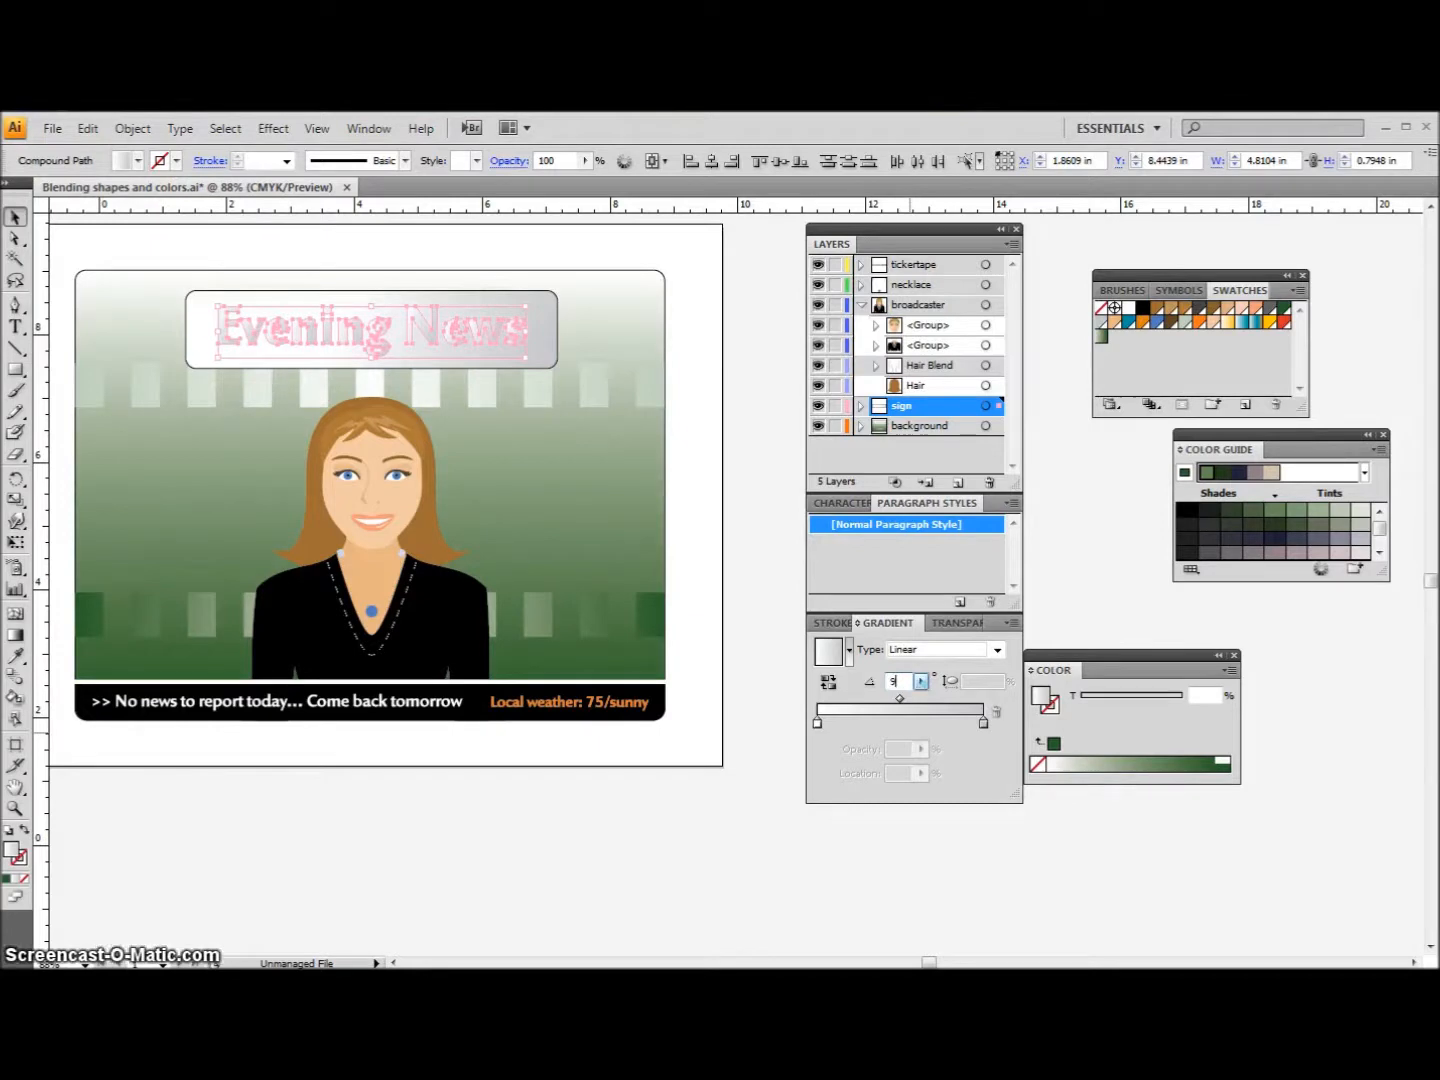
type("90")
key("Return")
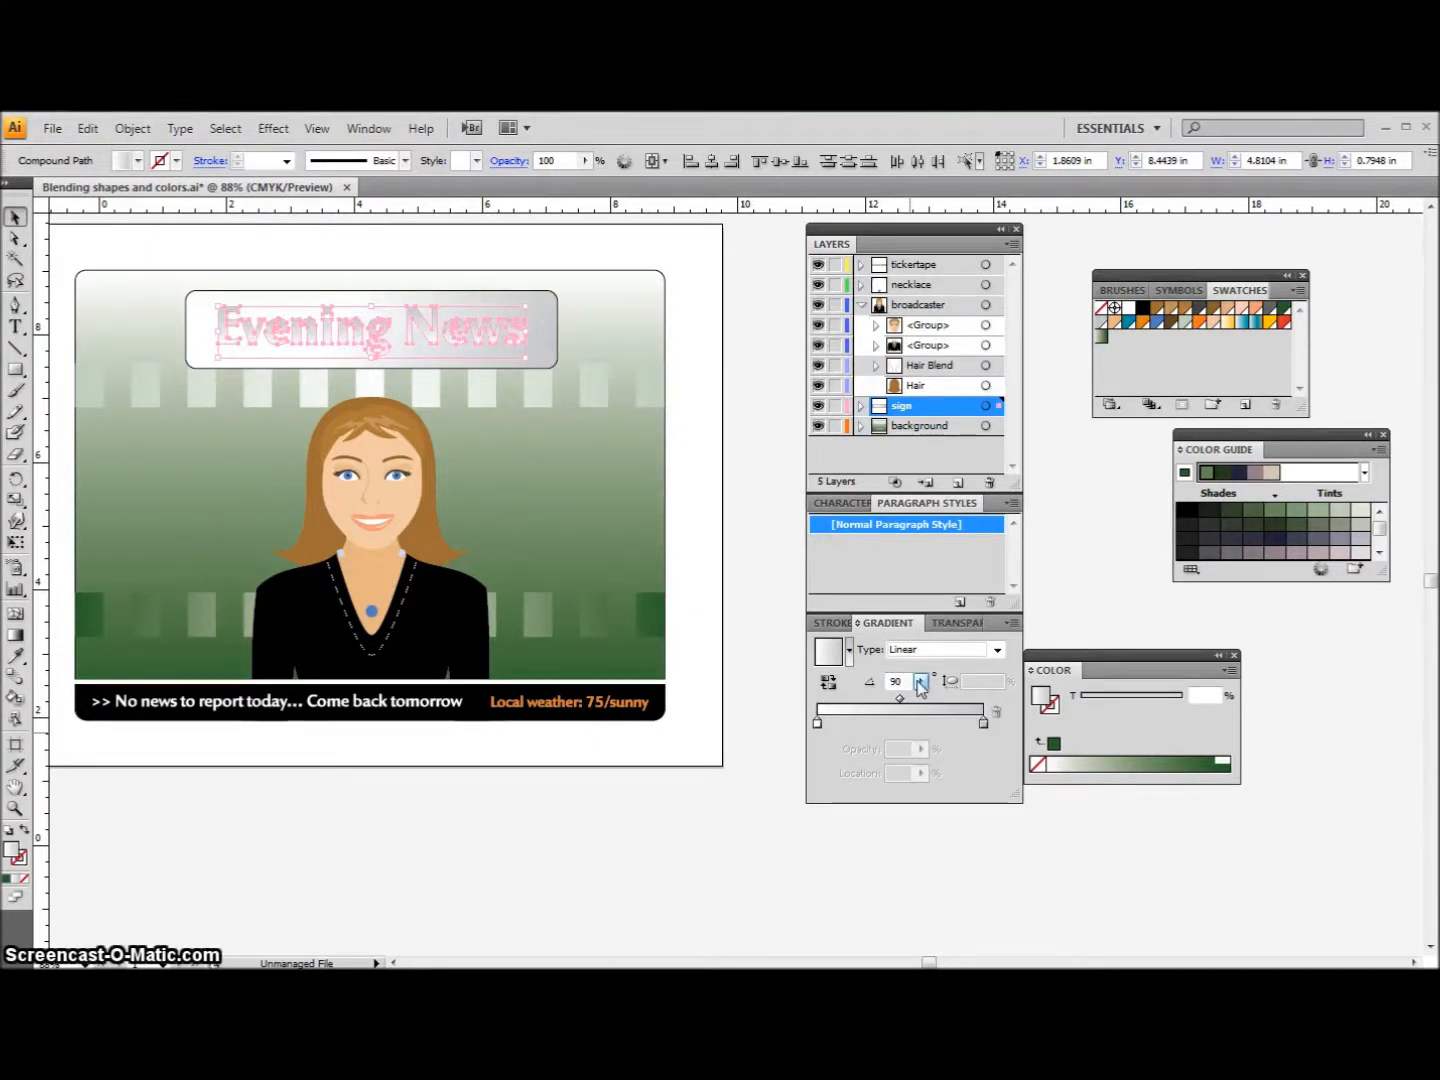
- Set the starting stop of the lettering's gradient to the white CMYK swatch with all values at 0
left_click(816, 722)
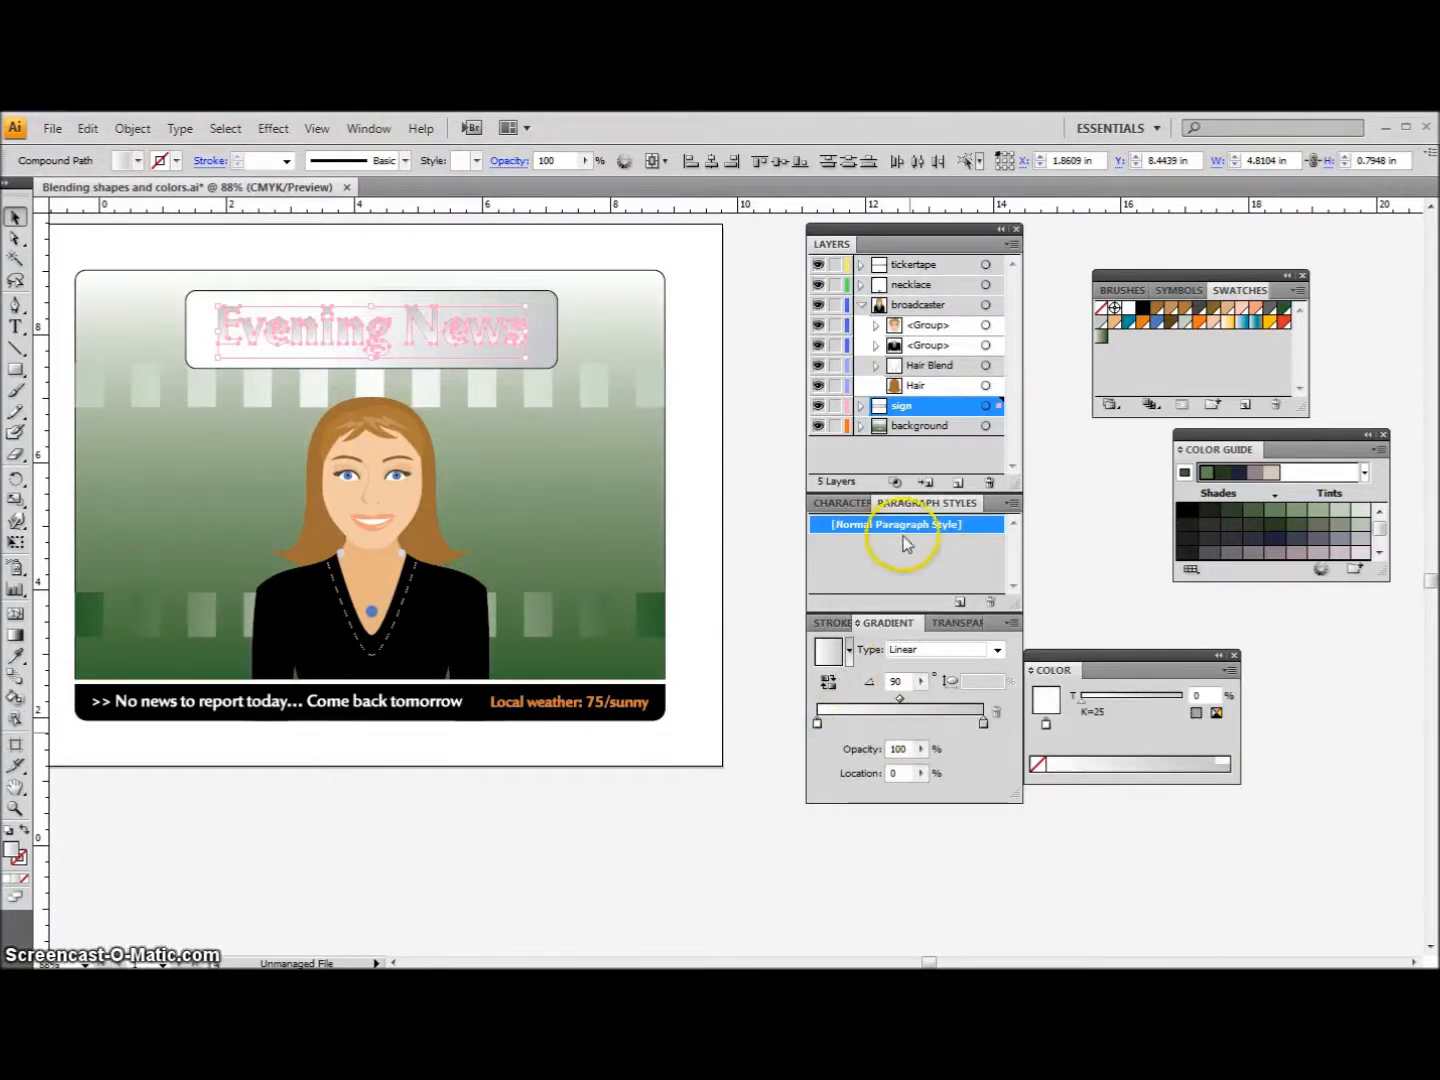
left_click(1151, 404)
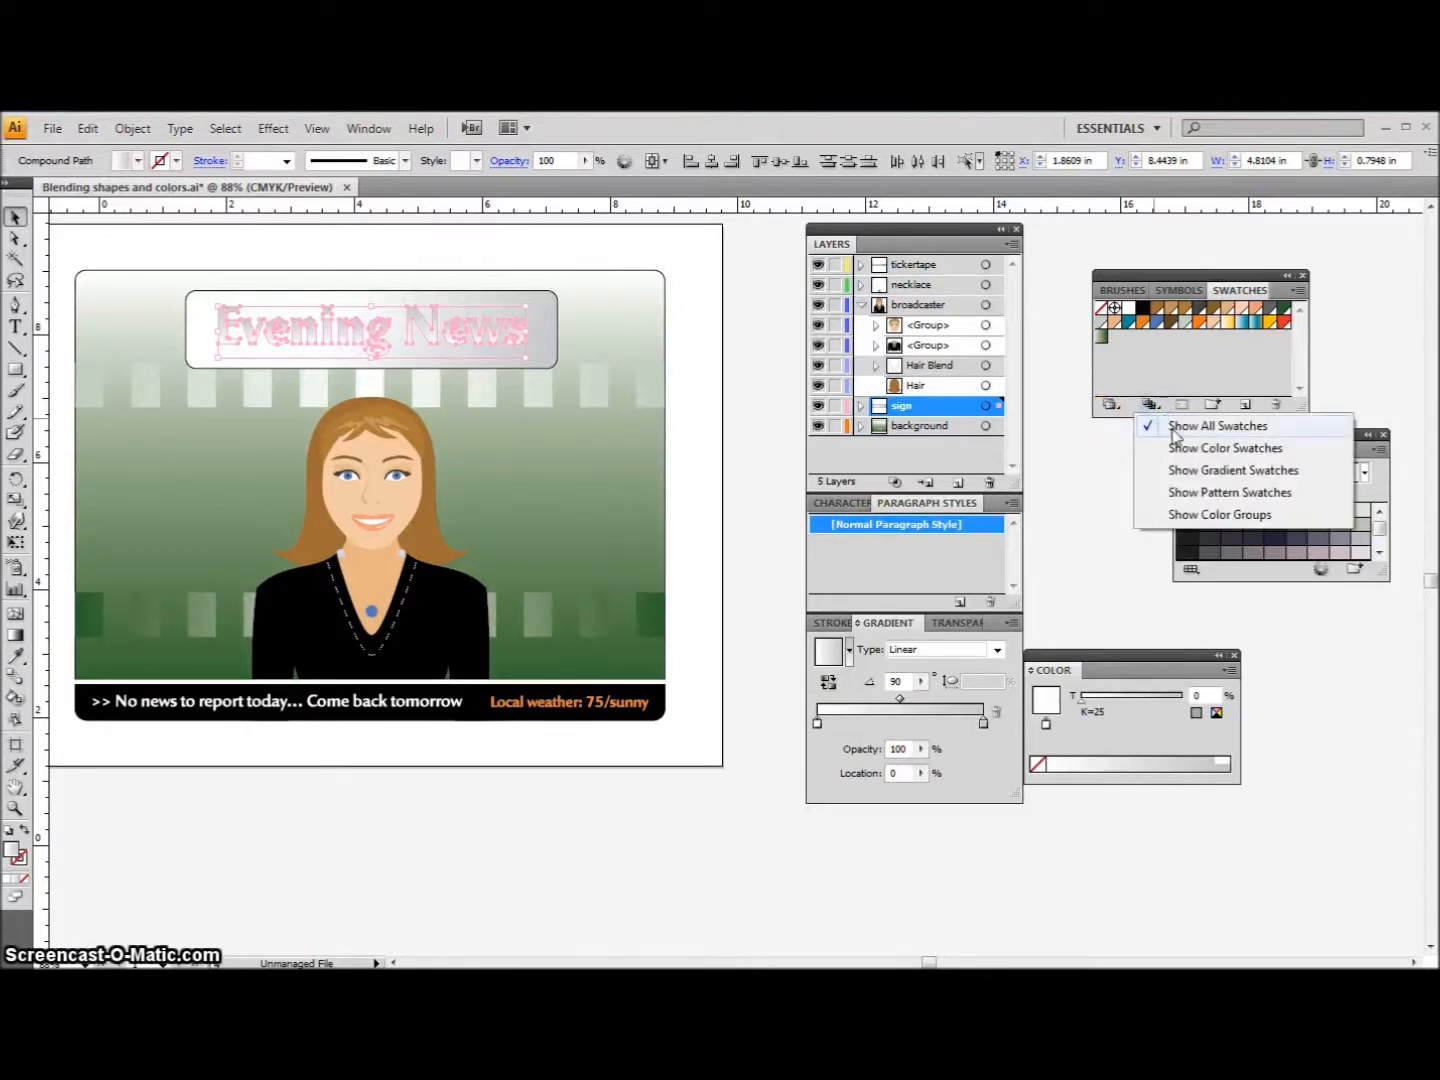
left_click(1175, 430)
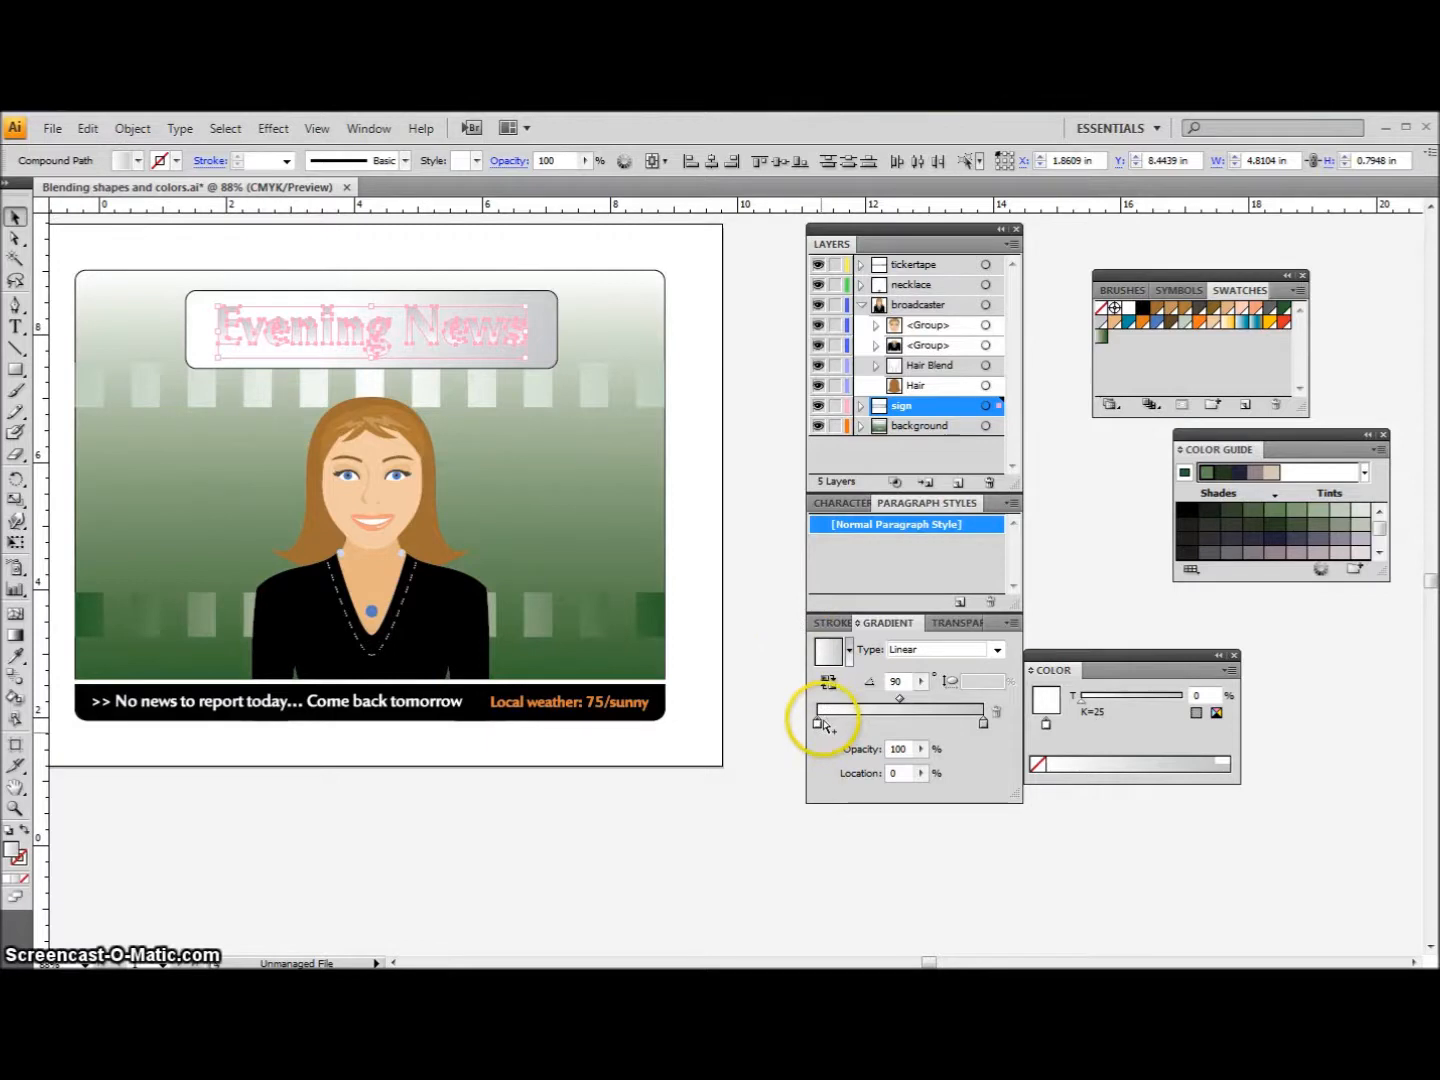
left_click_drag(821, 728, 1129, 322)
left_click(1130, 311, "alt")
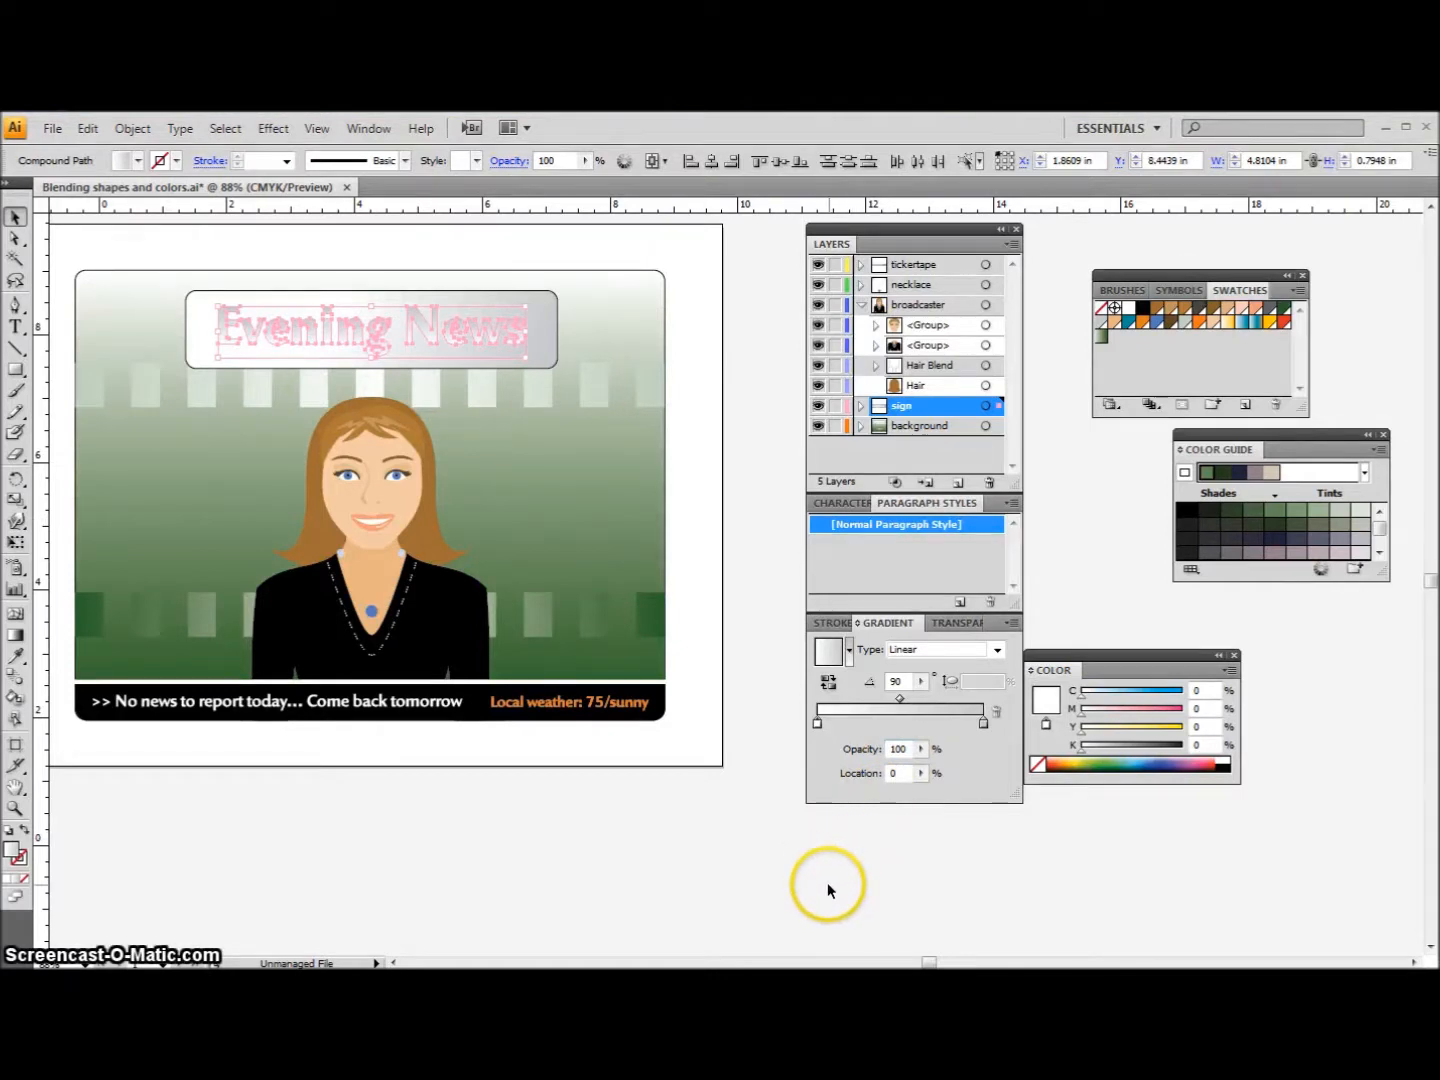
- Add a middle stop to the lettering's gradient at about 49% and select it
left_click(898, 723)
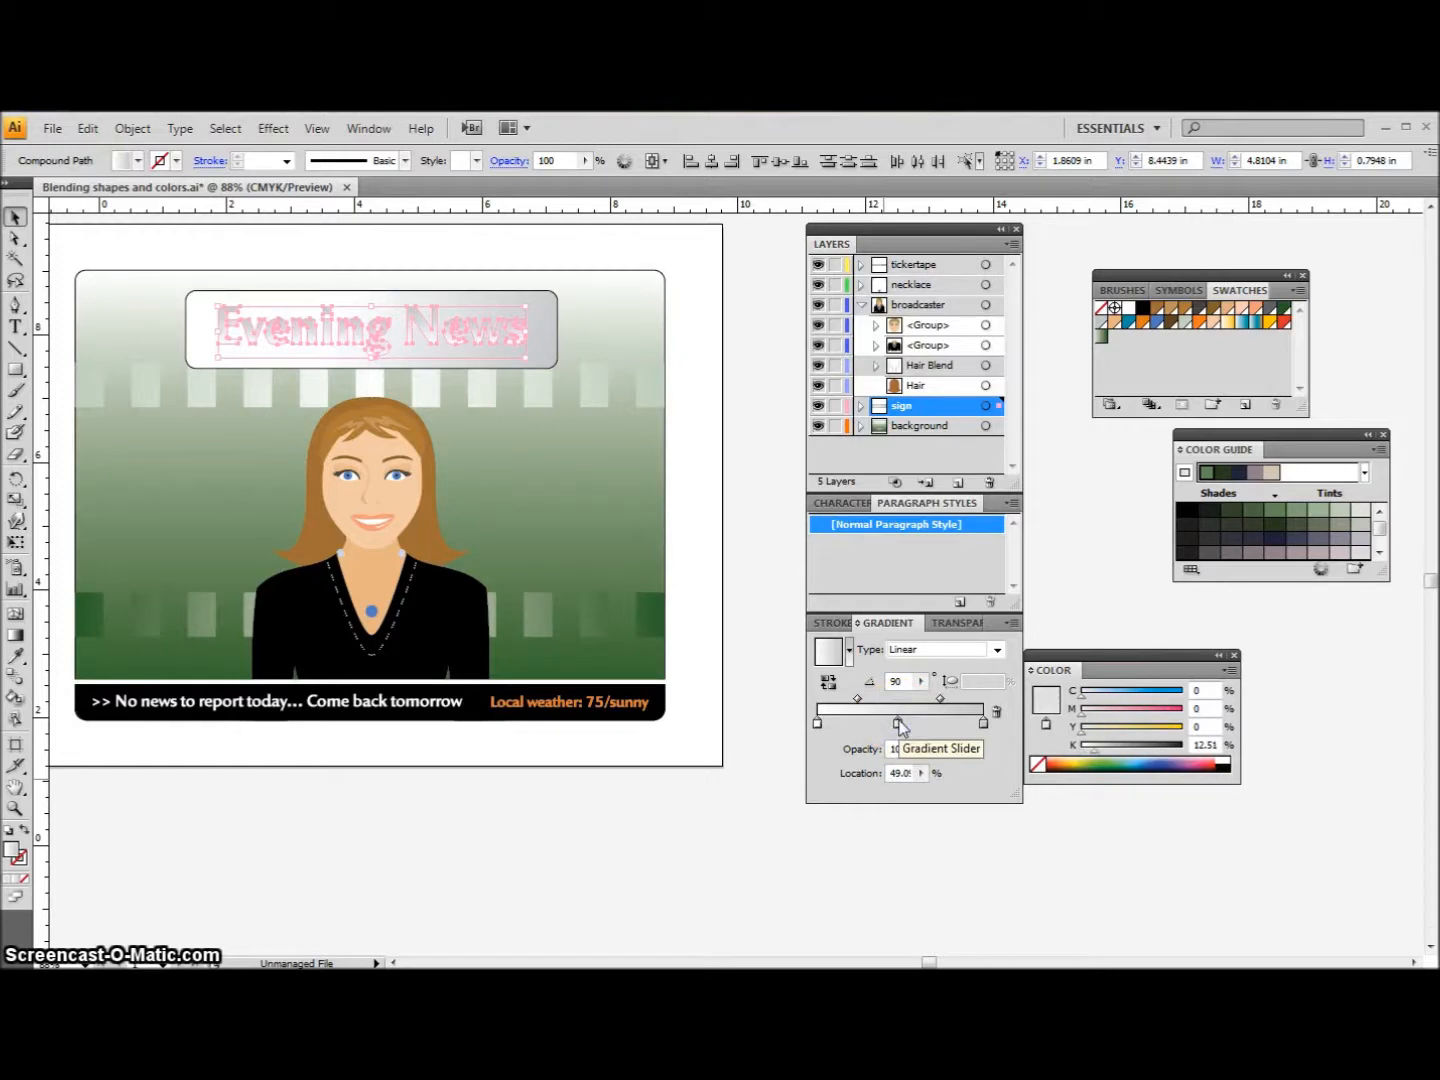
left_click(899, 723)
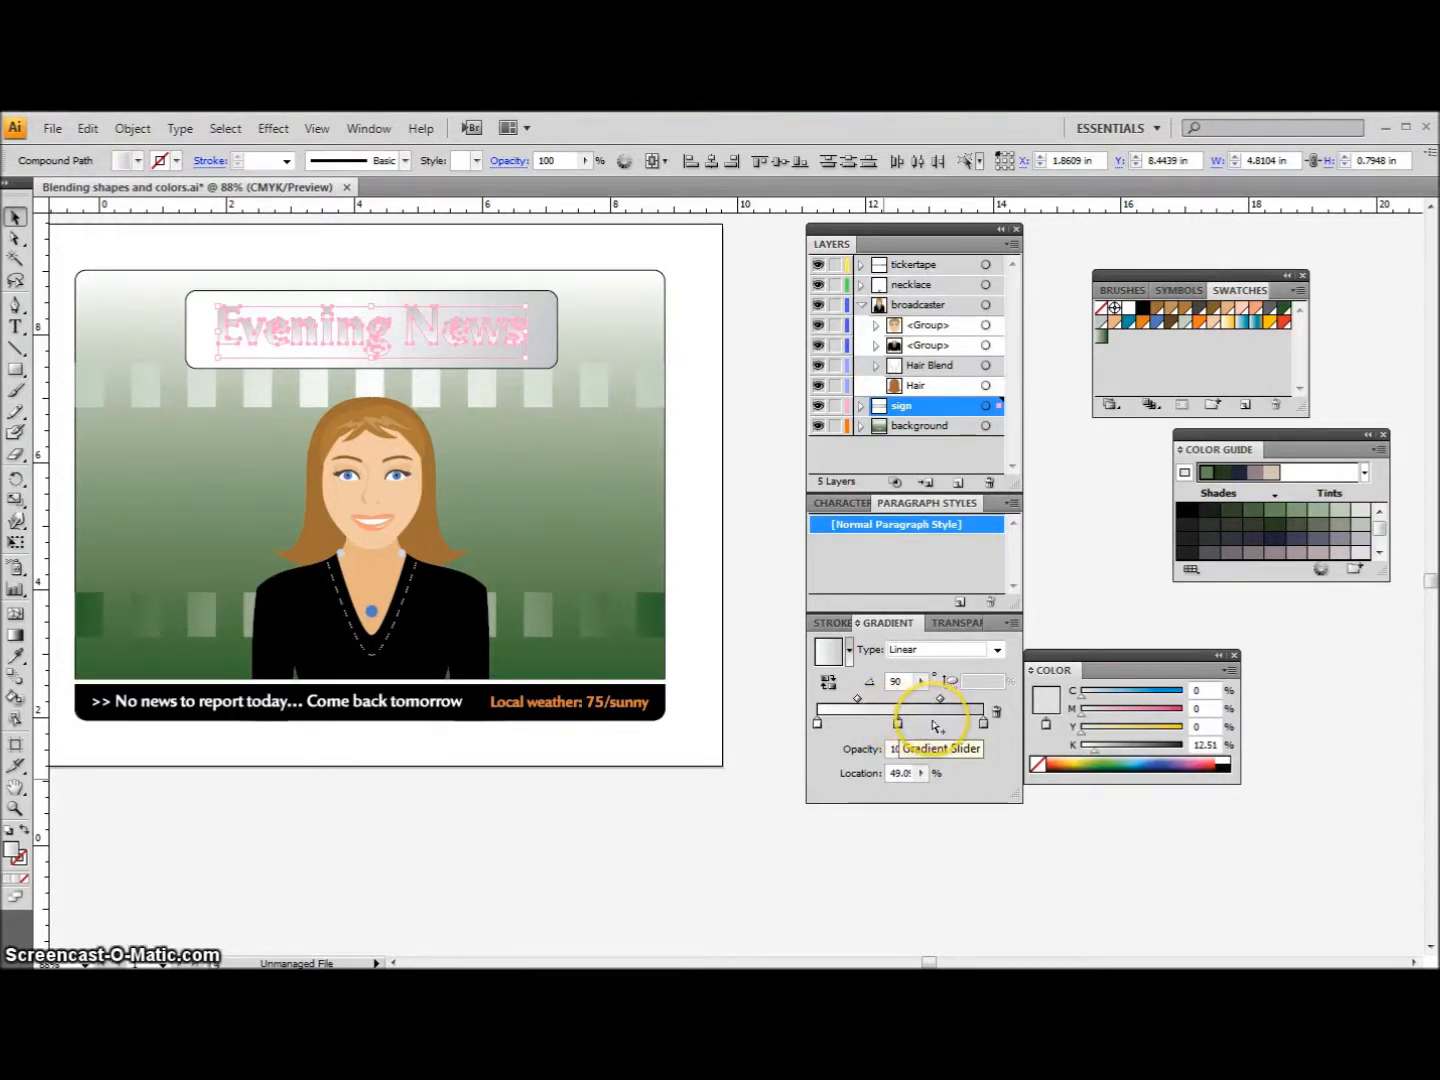
left_click(899, 725)
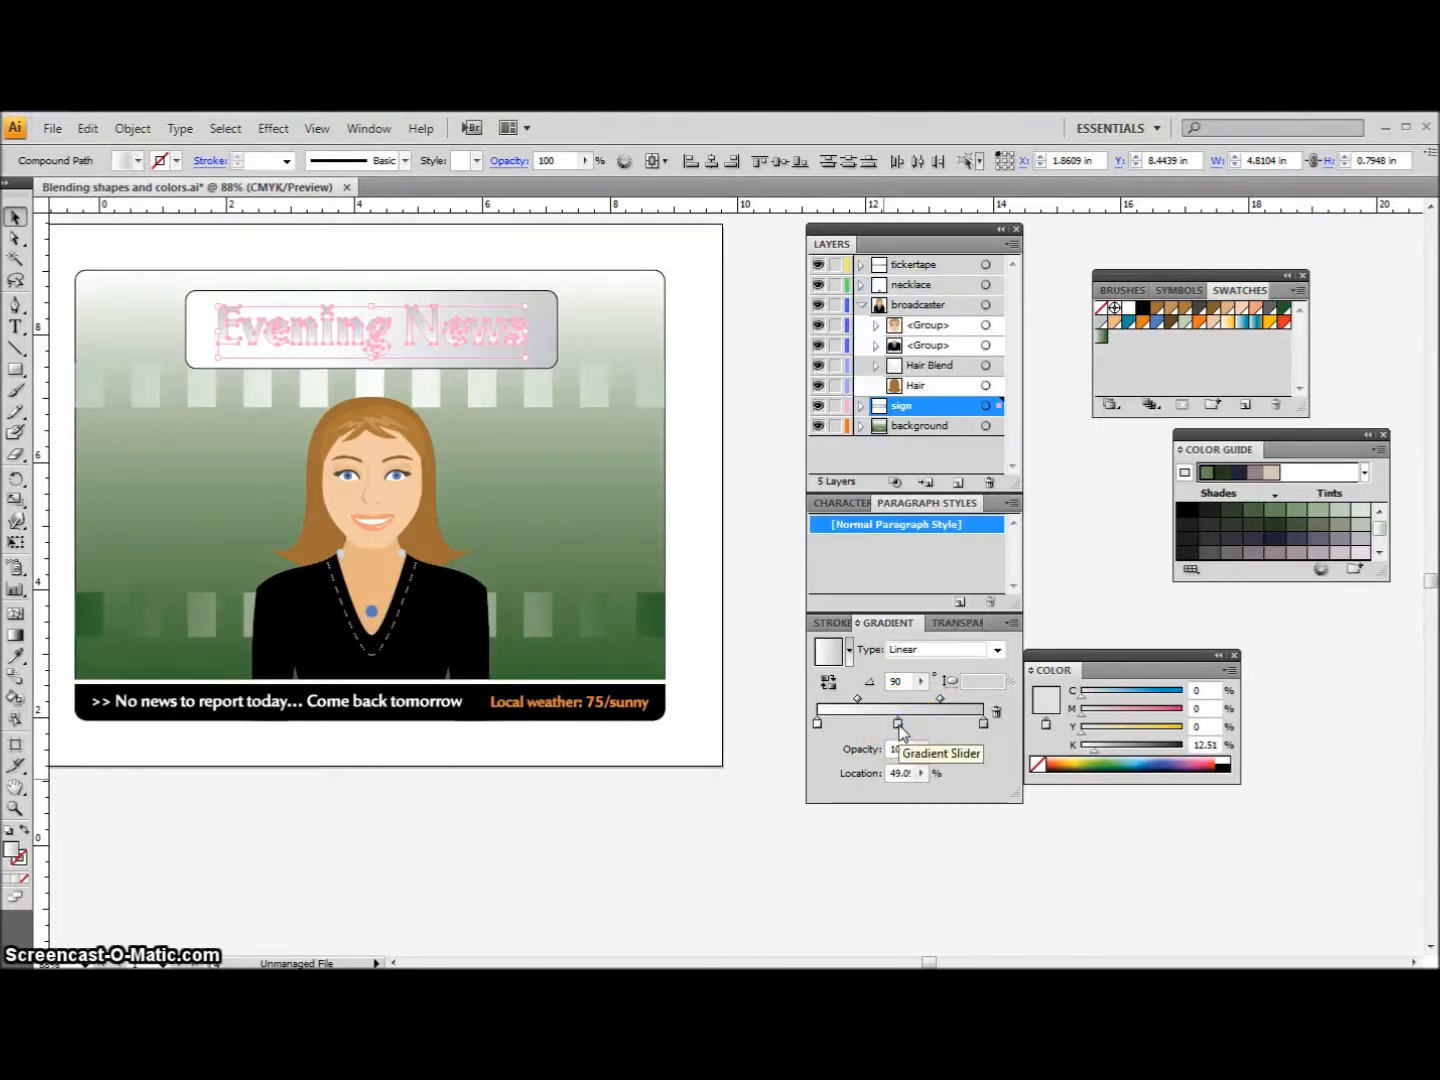
- Color the middle stop of the lettering's gradient with the Yellow swatch
left_click(1270, 322)
left_click(1272, 320)
left_click(859, 778)
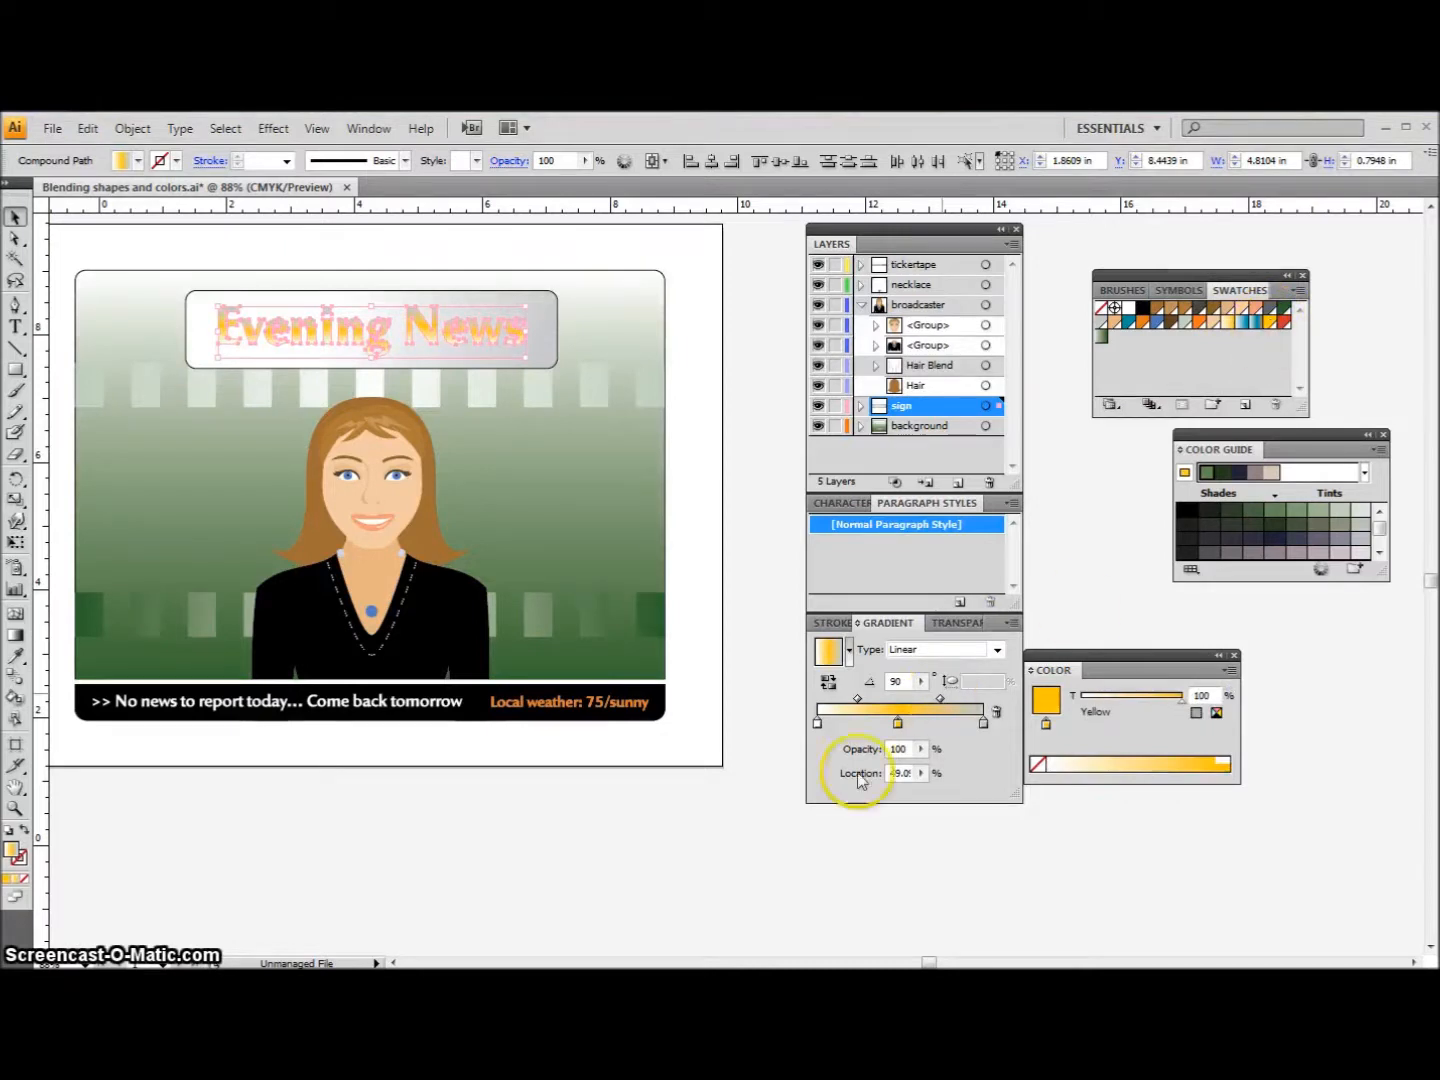
- Set the ending stop of the lettering's gradient to the red evening news swatch
left_click(983, 725)
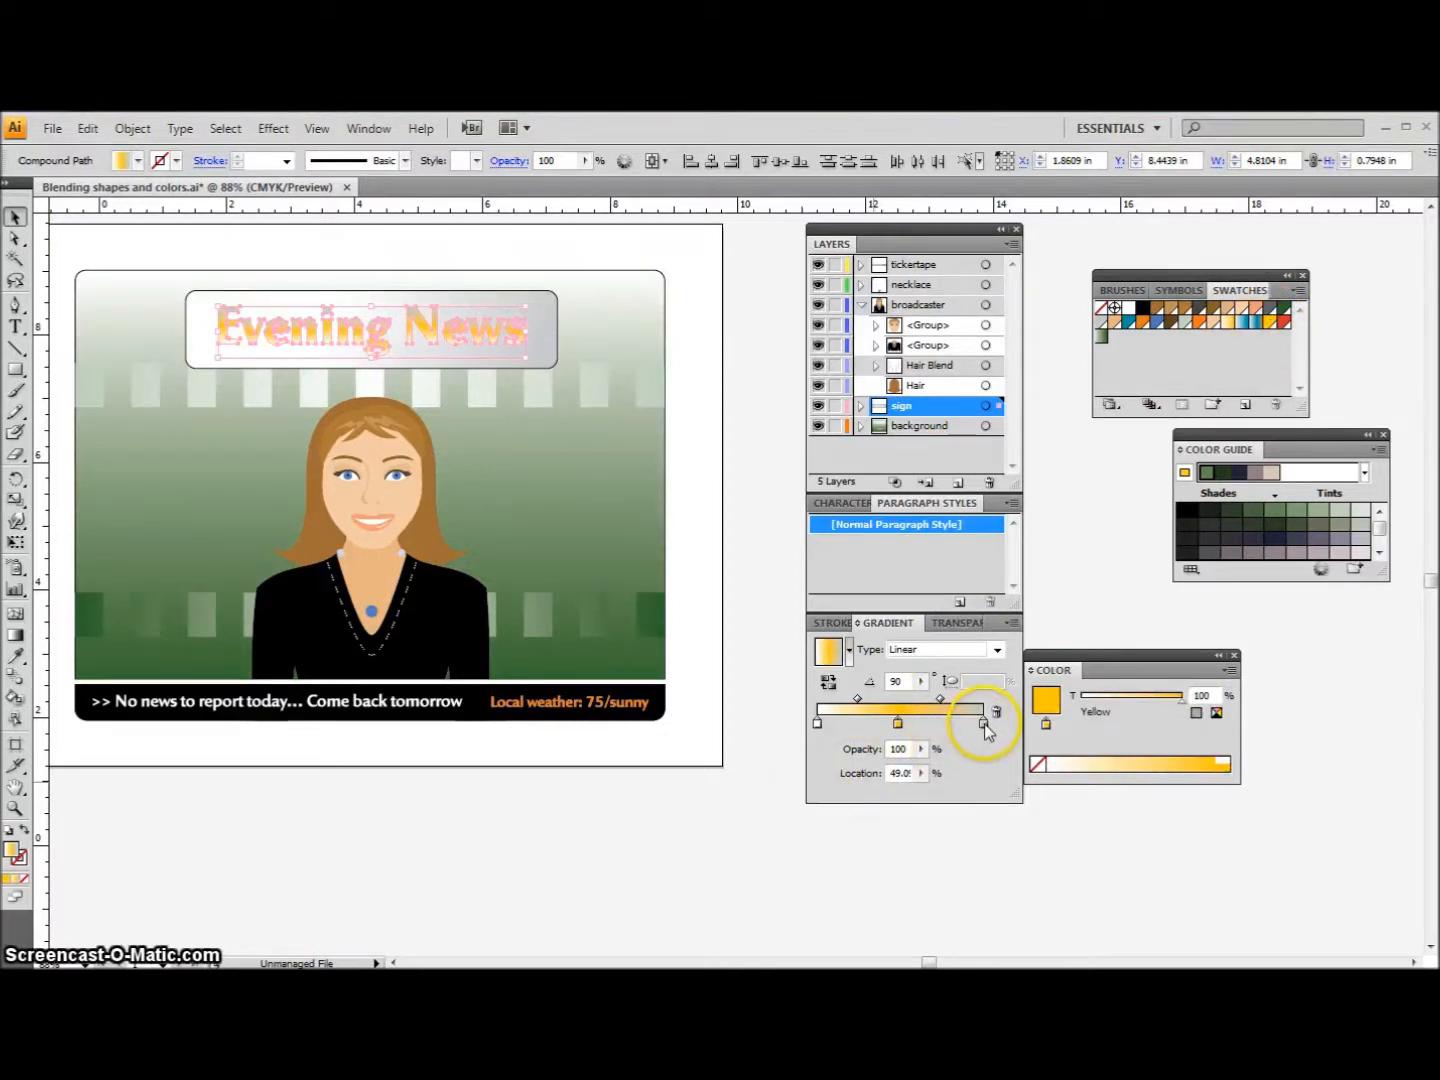
left_click(984, 724)
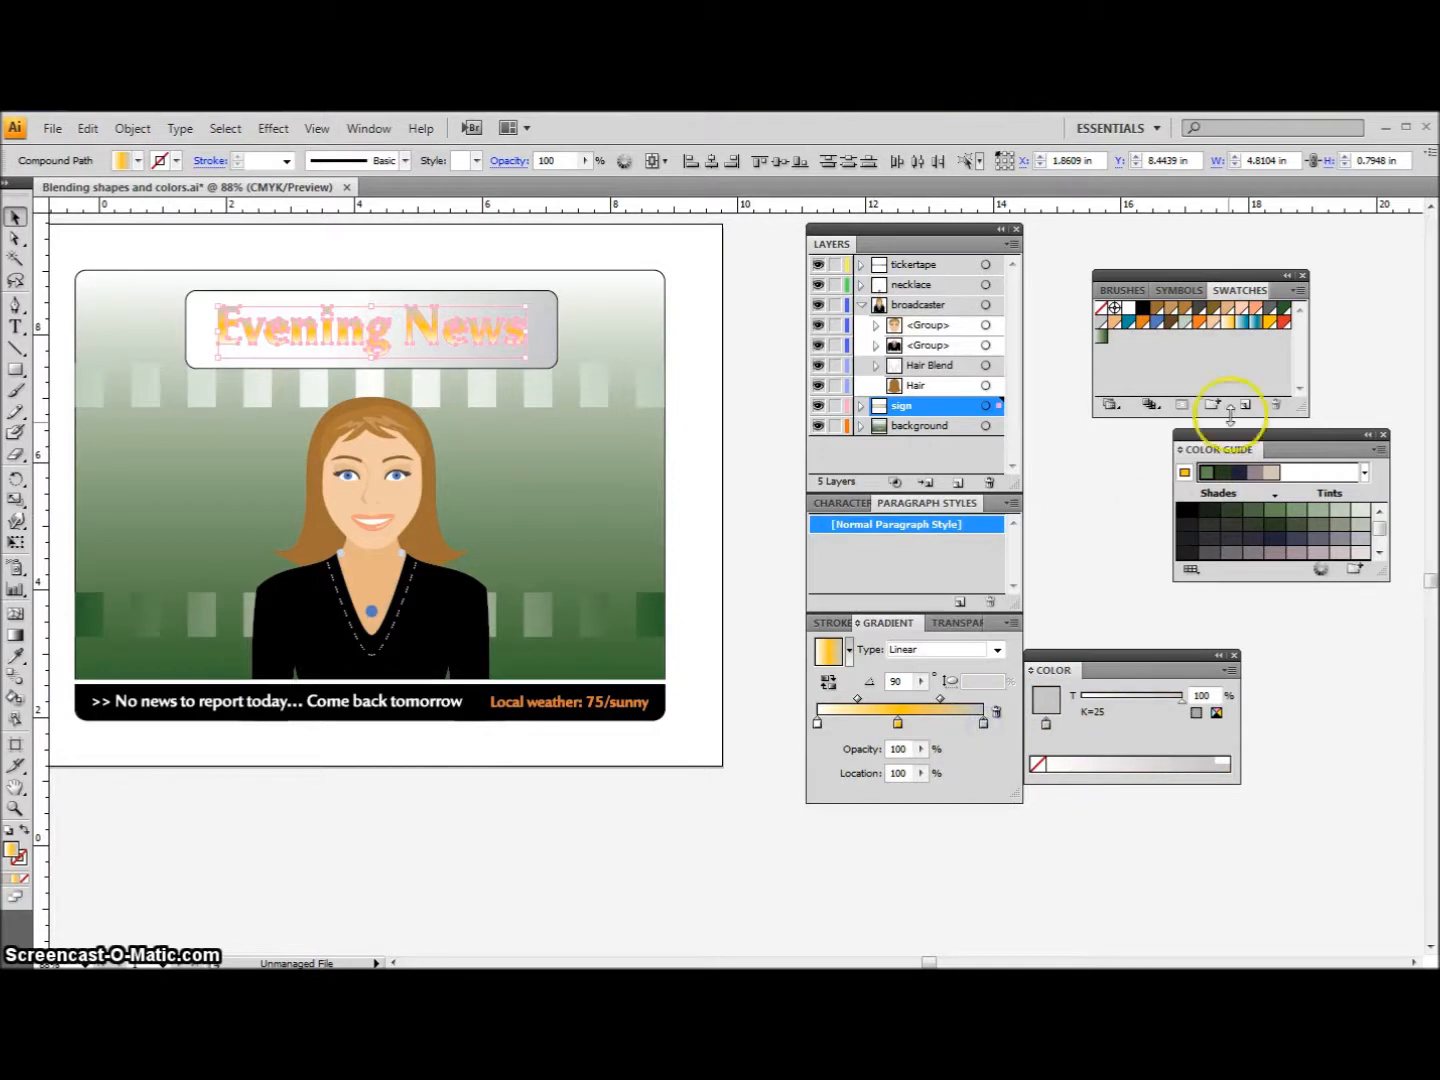
left_click(1283, 310)
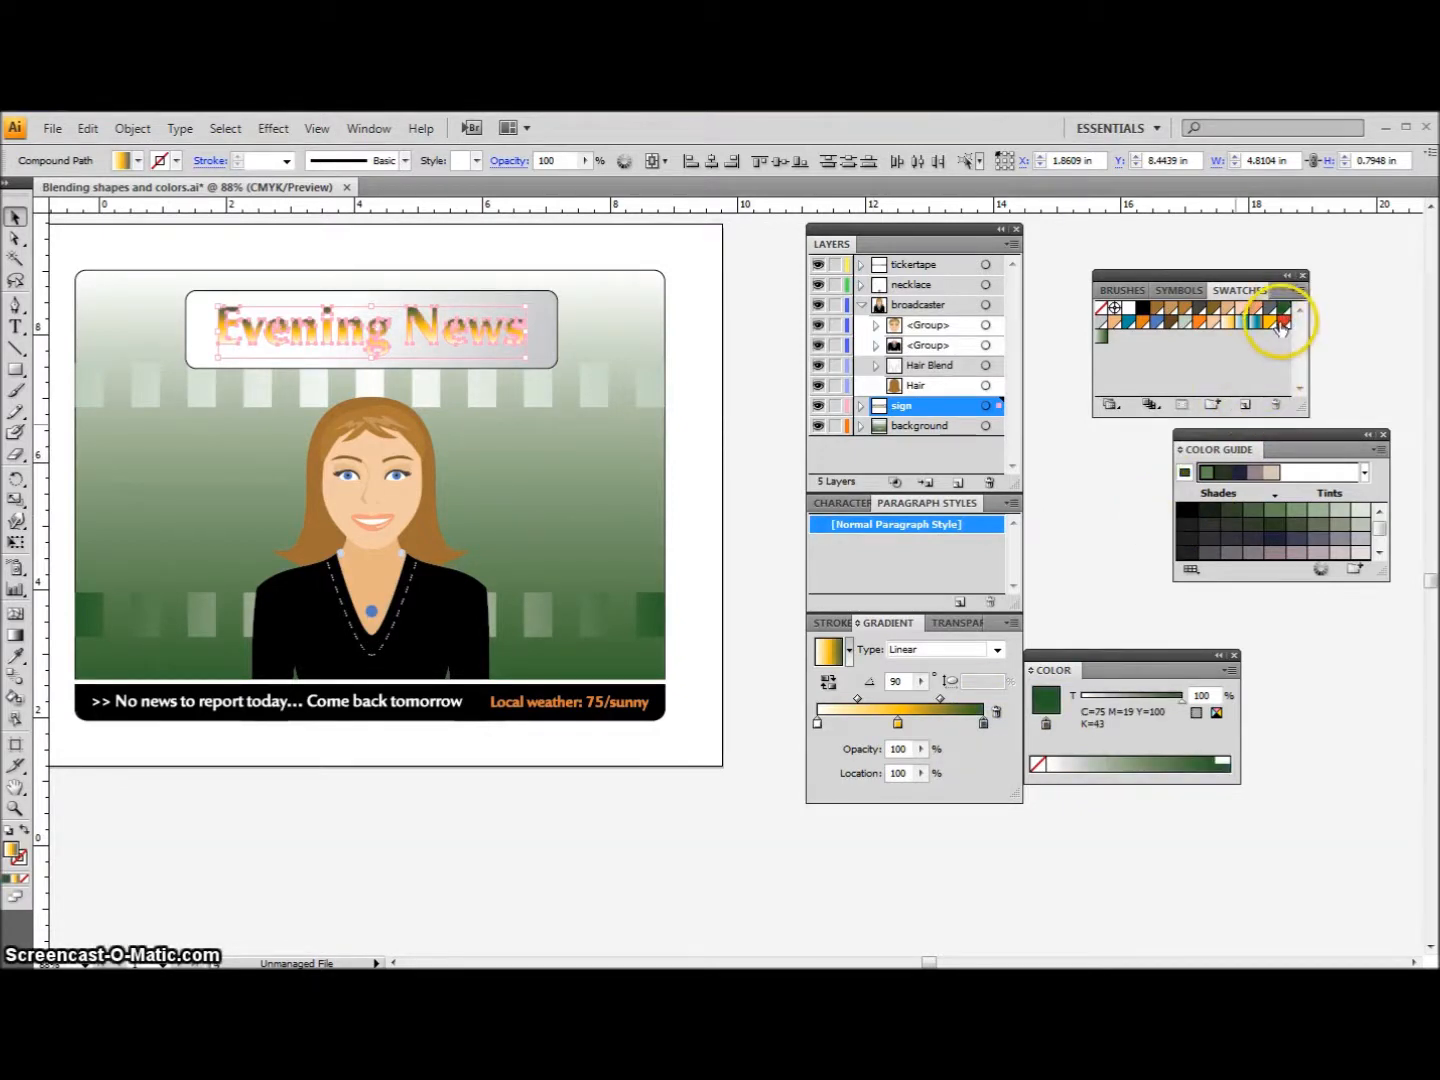
left_click(1279, 321)
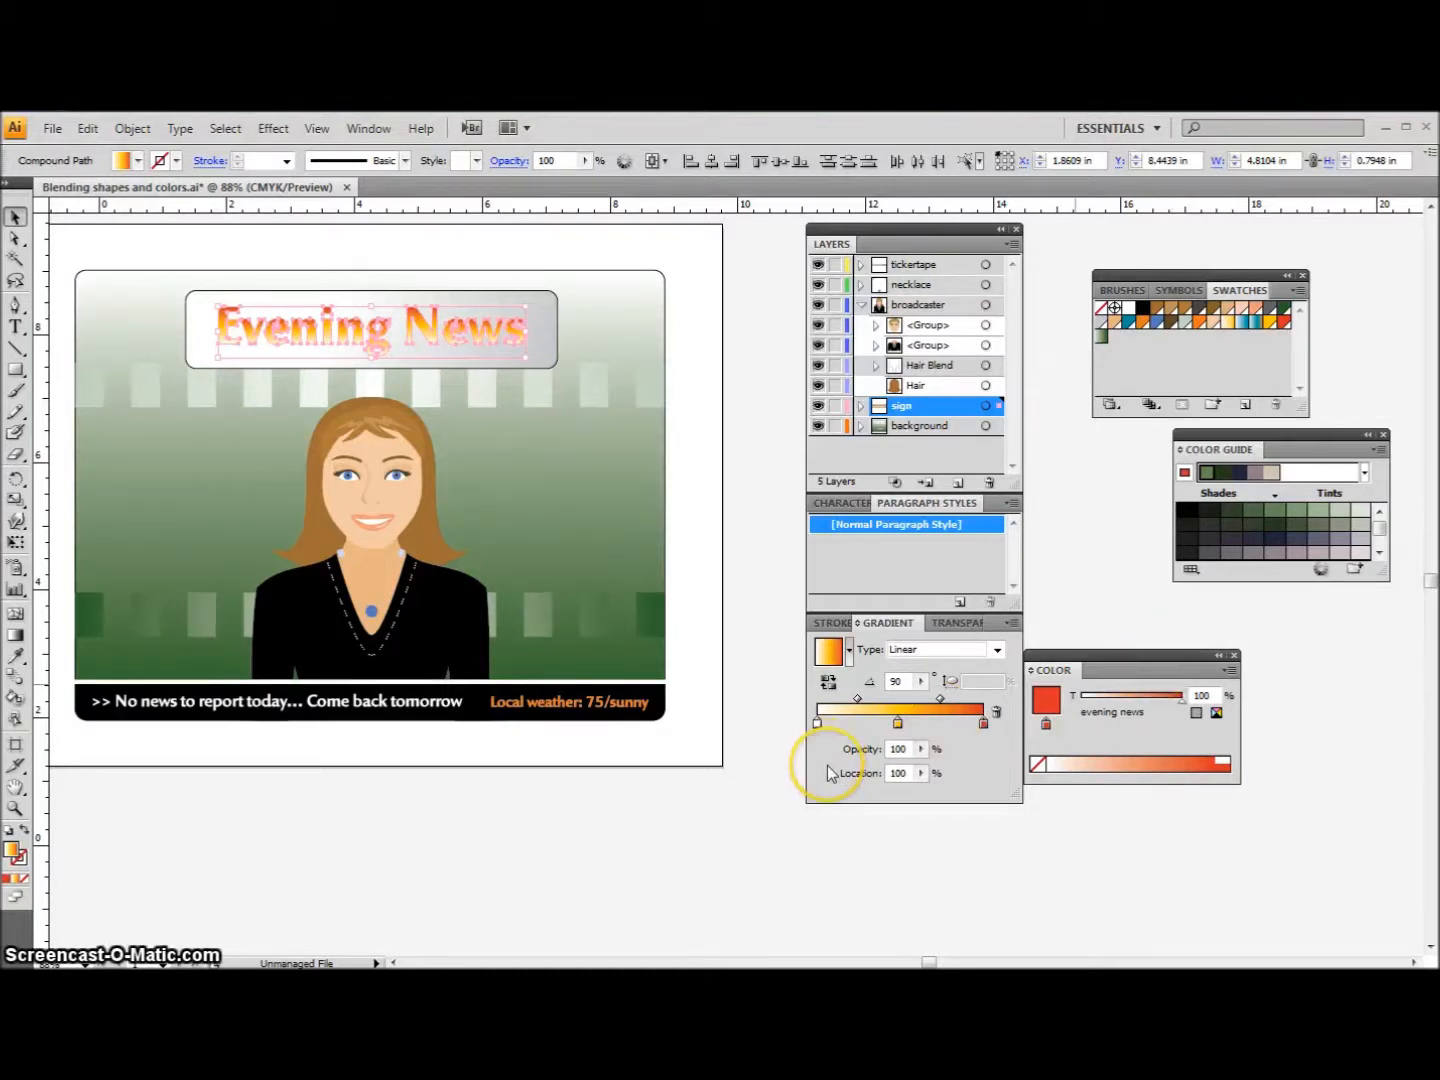
- Recolor the gradient's middle stop by sampling the blue of the necklace pendant with the Eyedropper tool
left_click(899, 724)
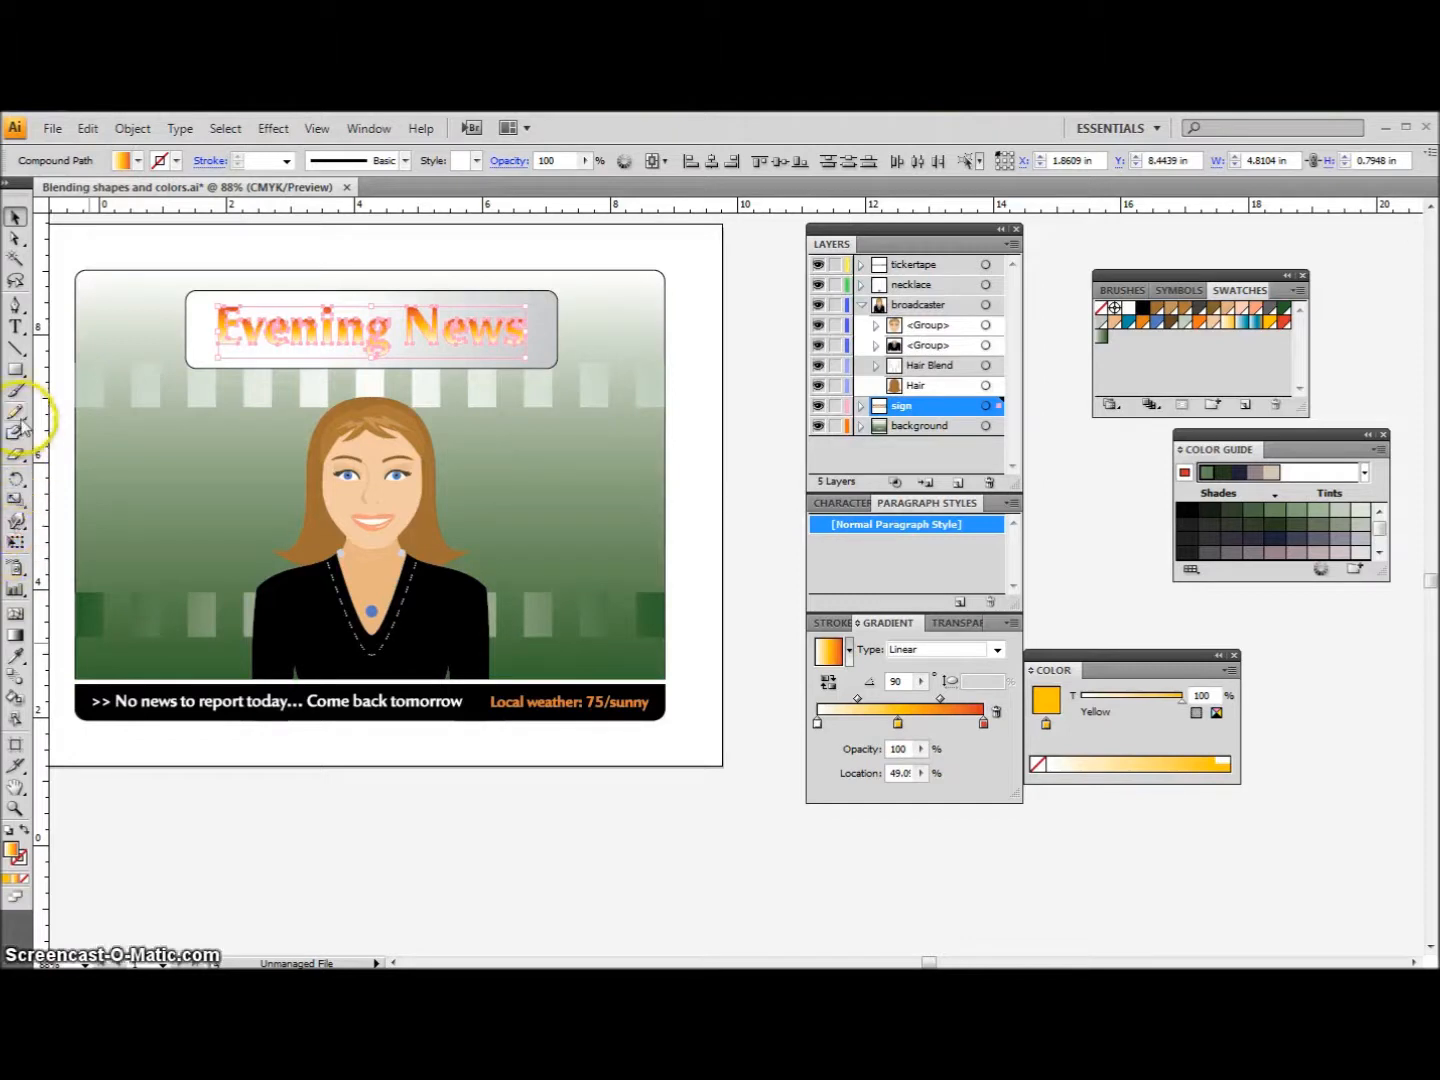
left_click(16, 654)
left_click(131, 675)
left_click(293, 678)
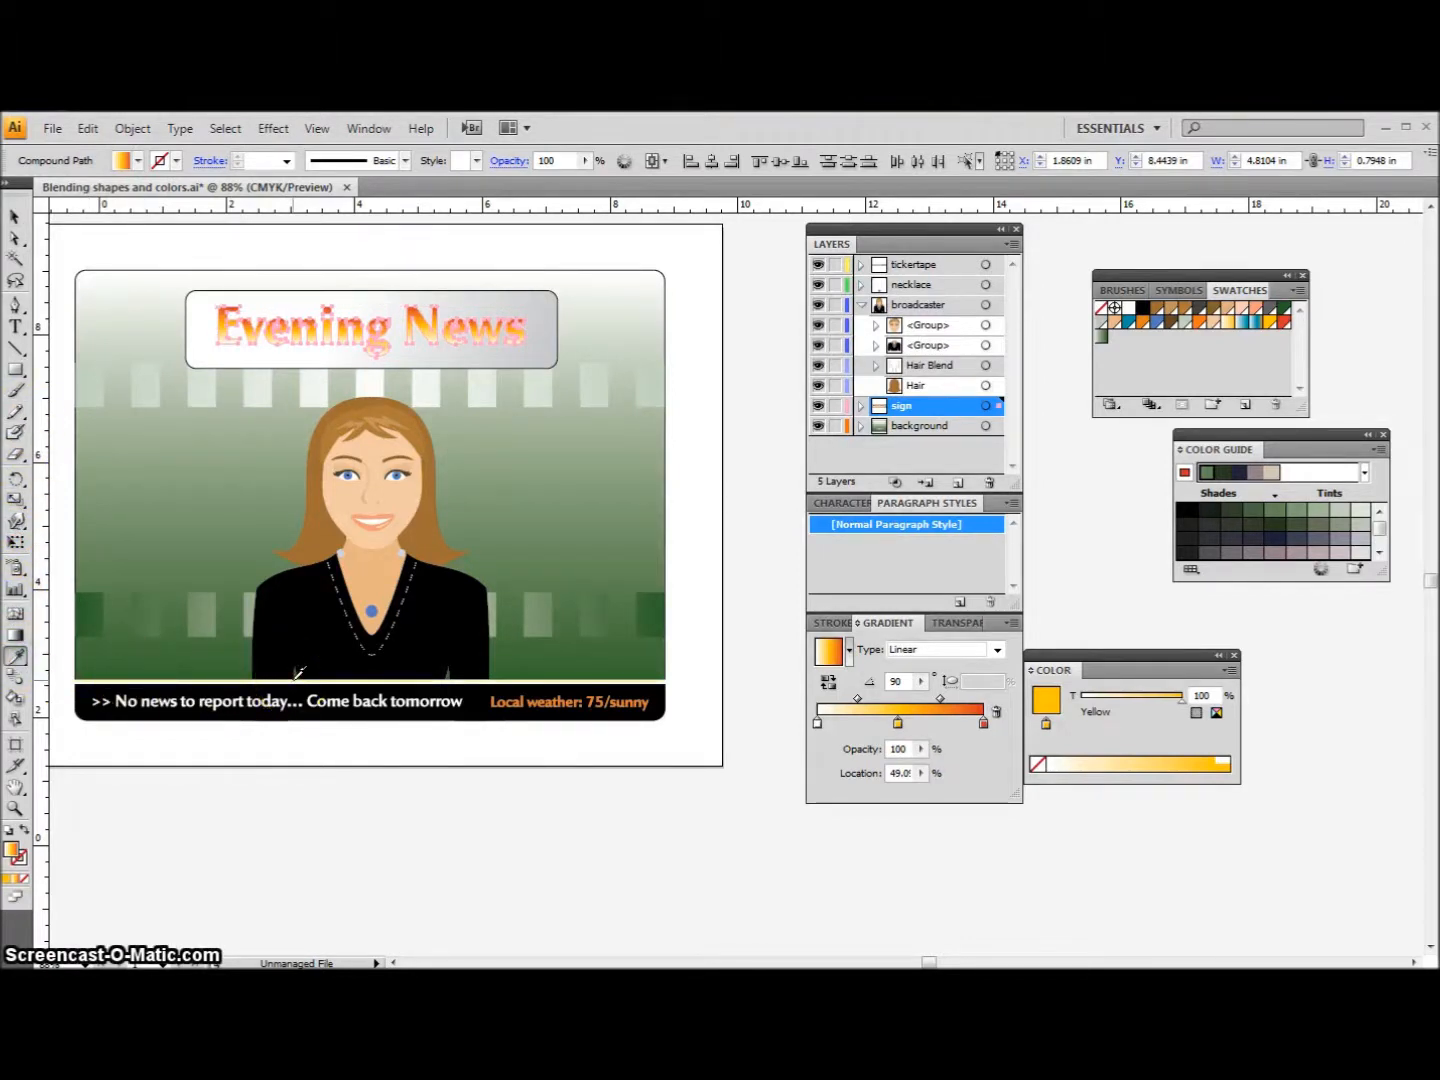
left_click(373, 611)
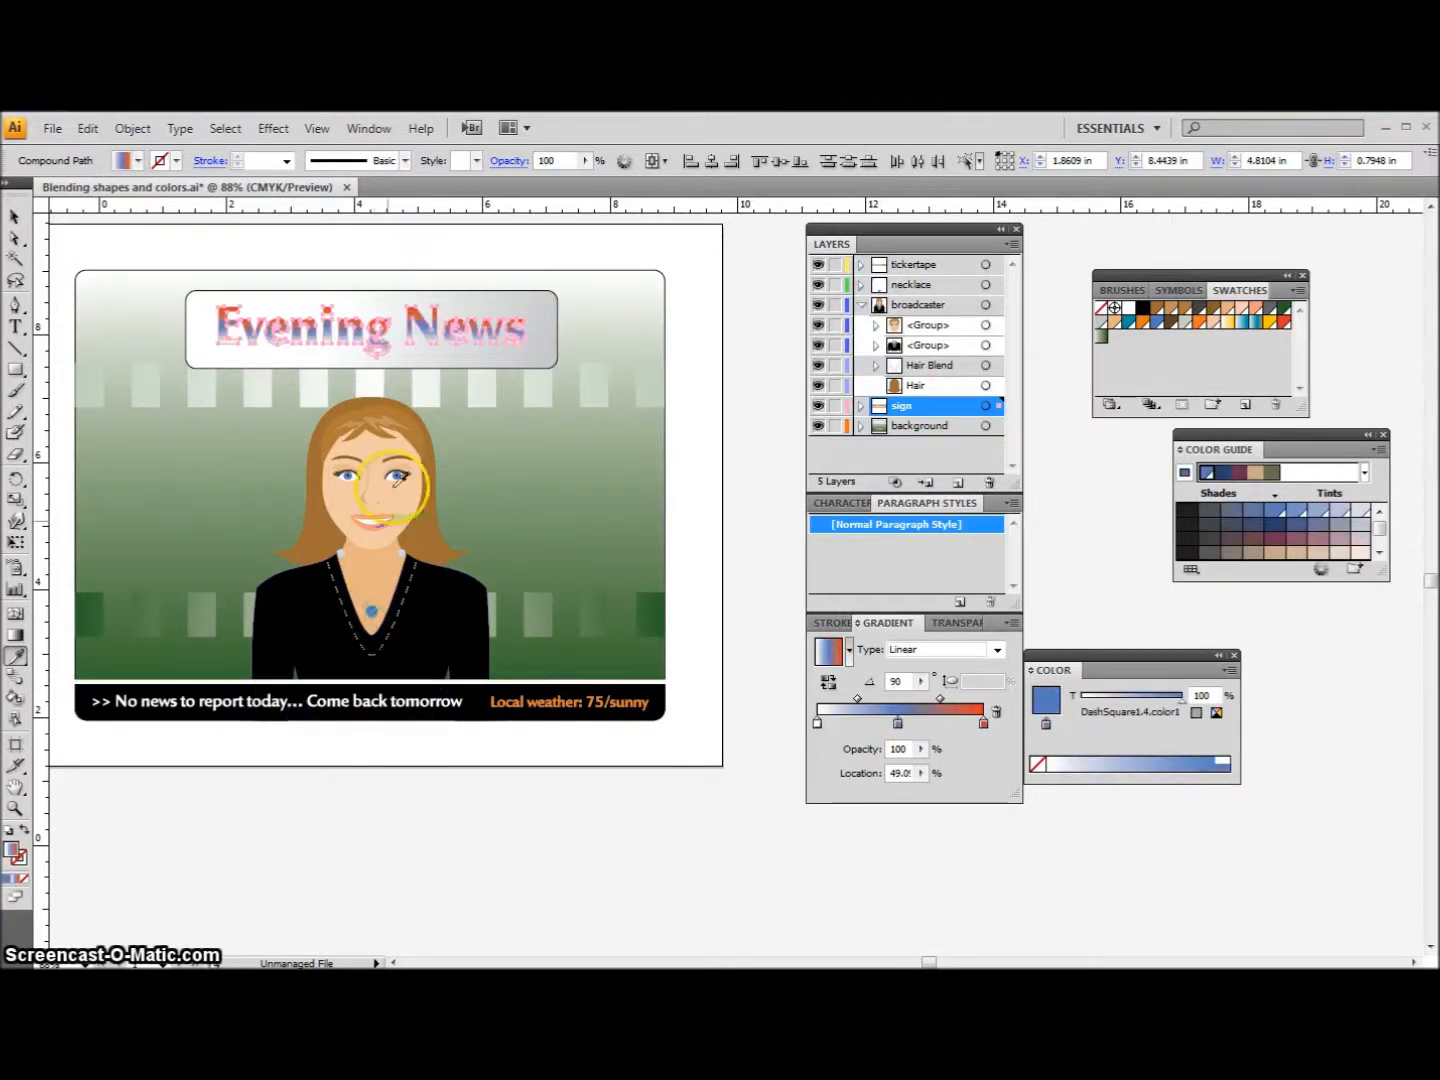
left_click(375, 402)
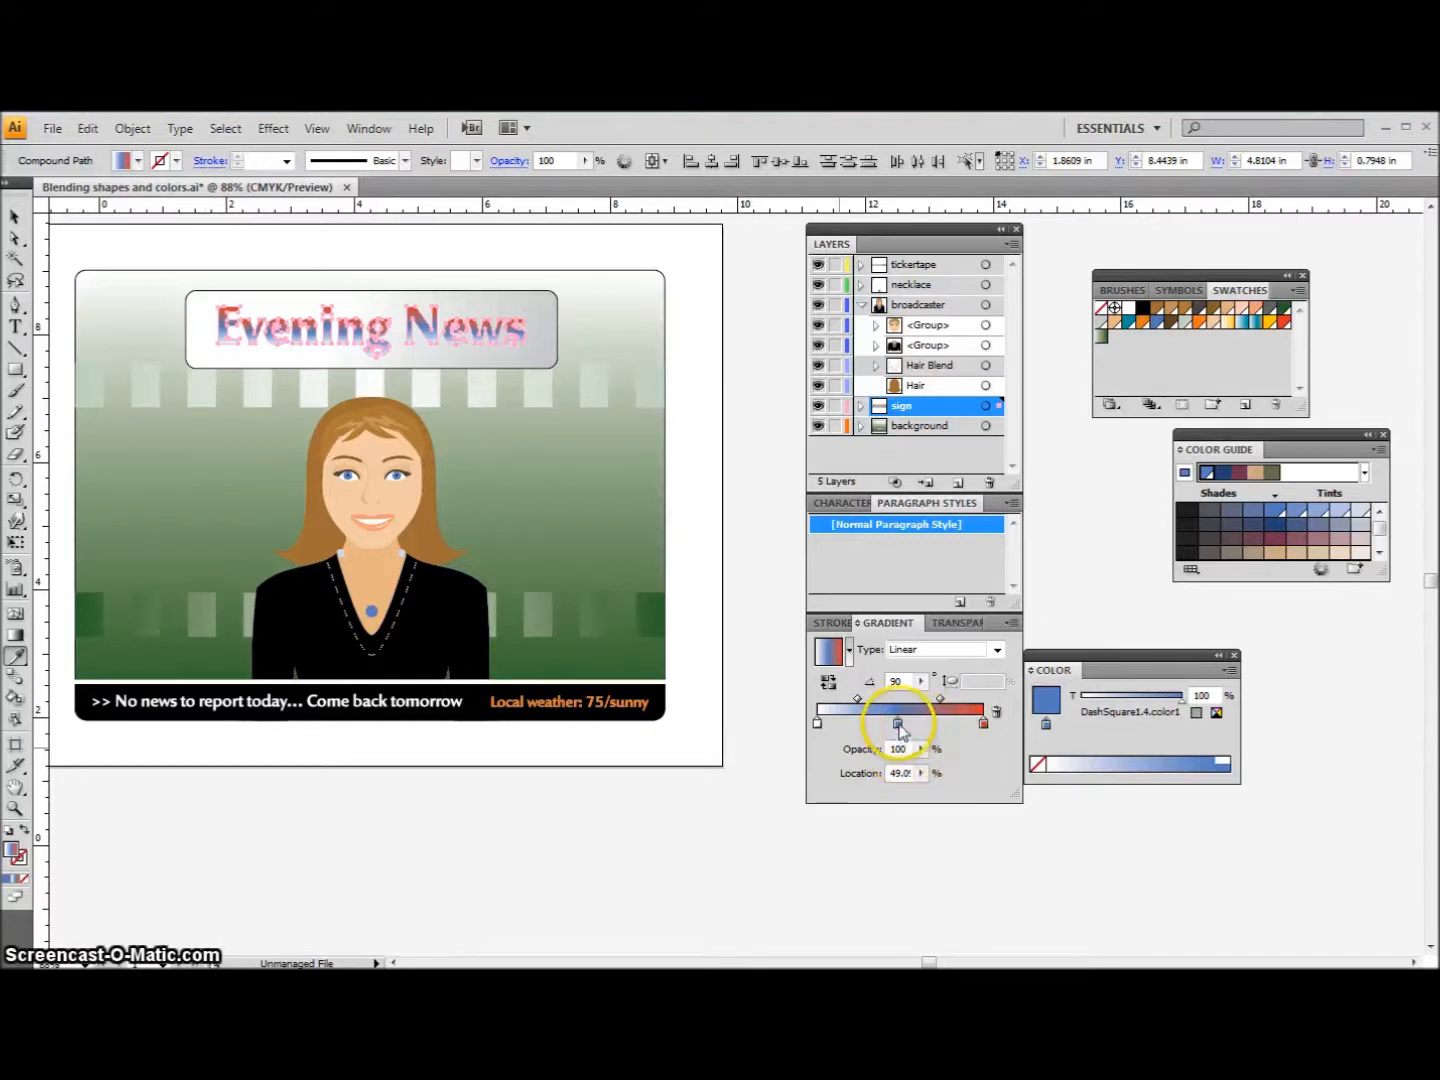
- Remove the middle stop from the lettering's gradient, move the midpoint to about 44%, and deselect the lettering
left_click_drag(897, 723, 903, 798)
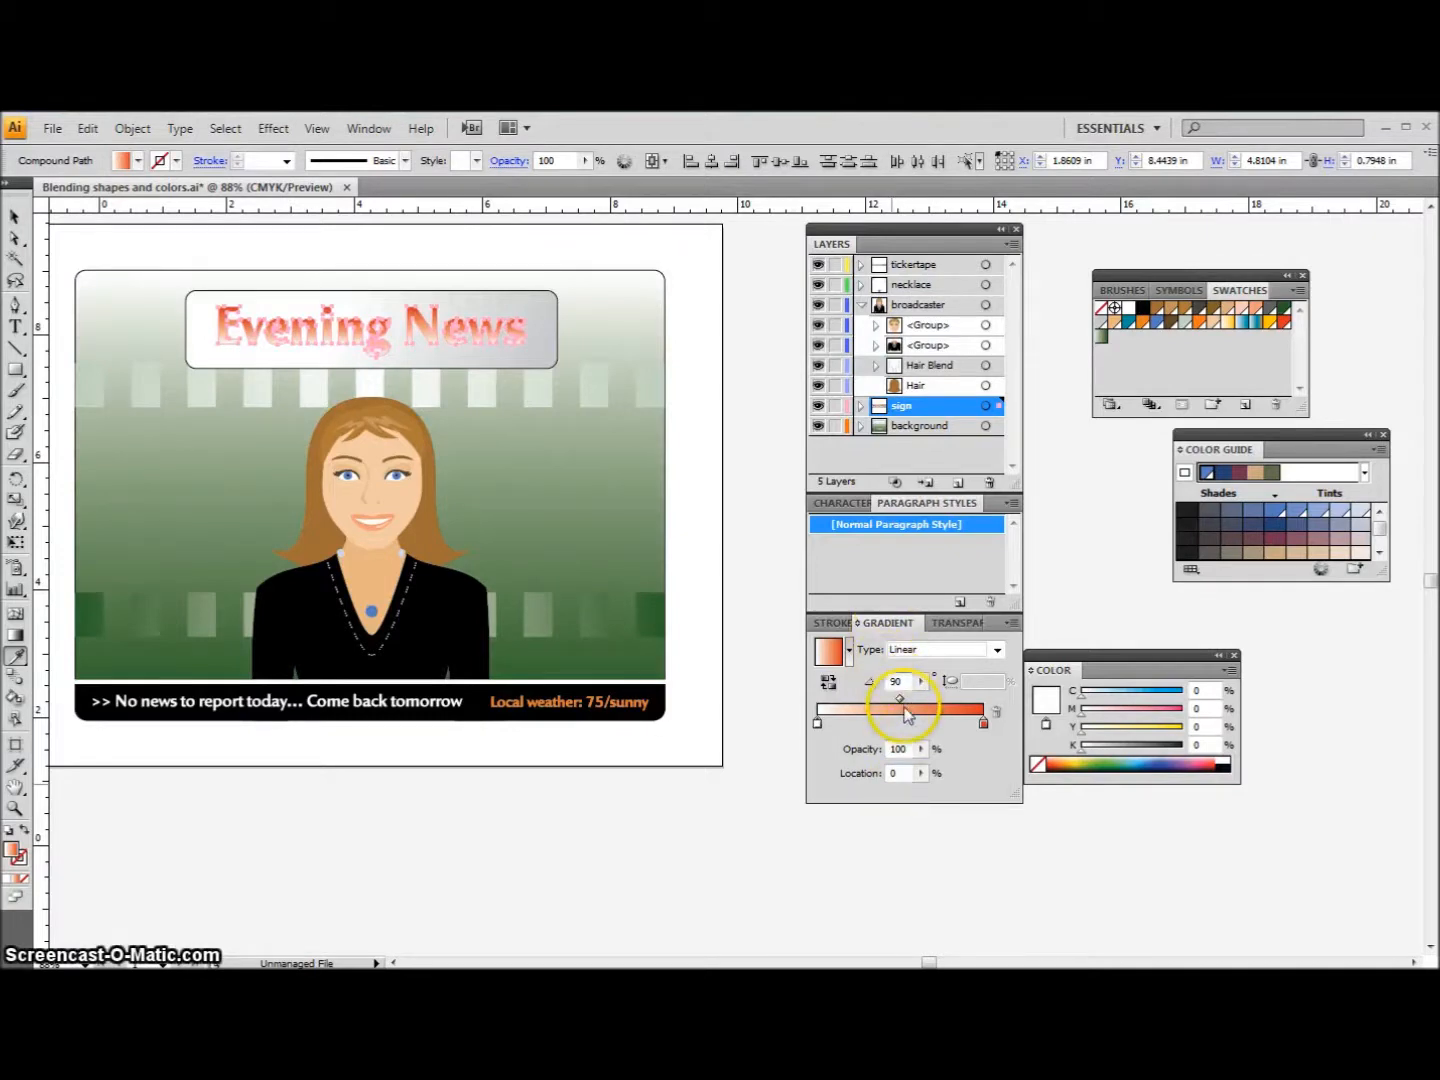
left_click_drag(900, 698, 892, 705)
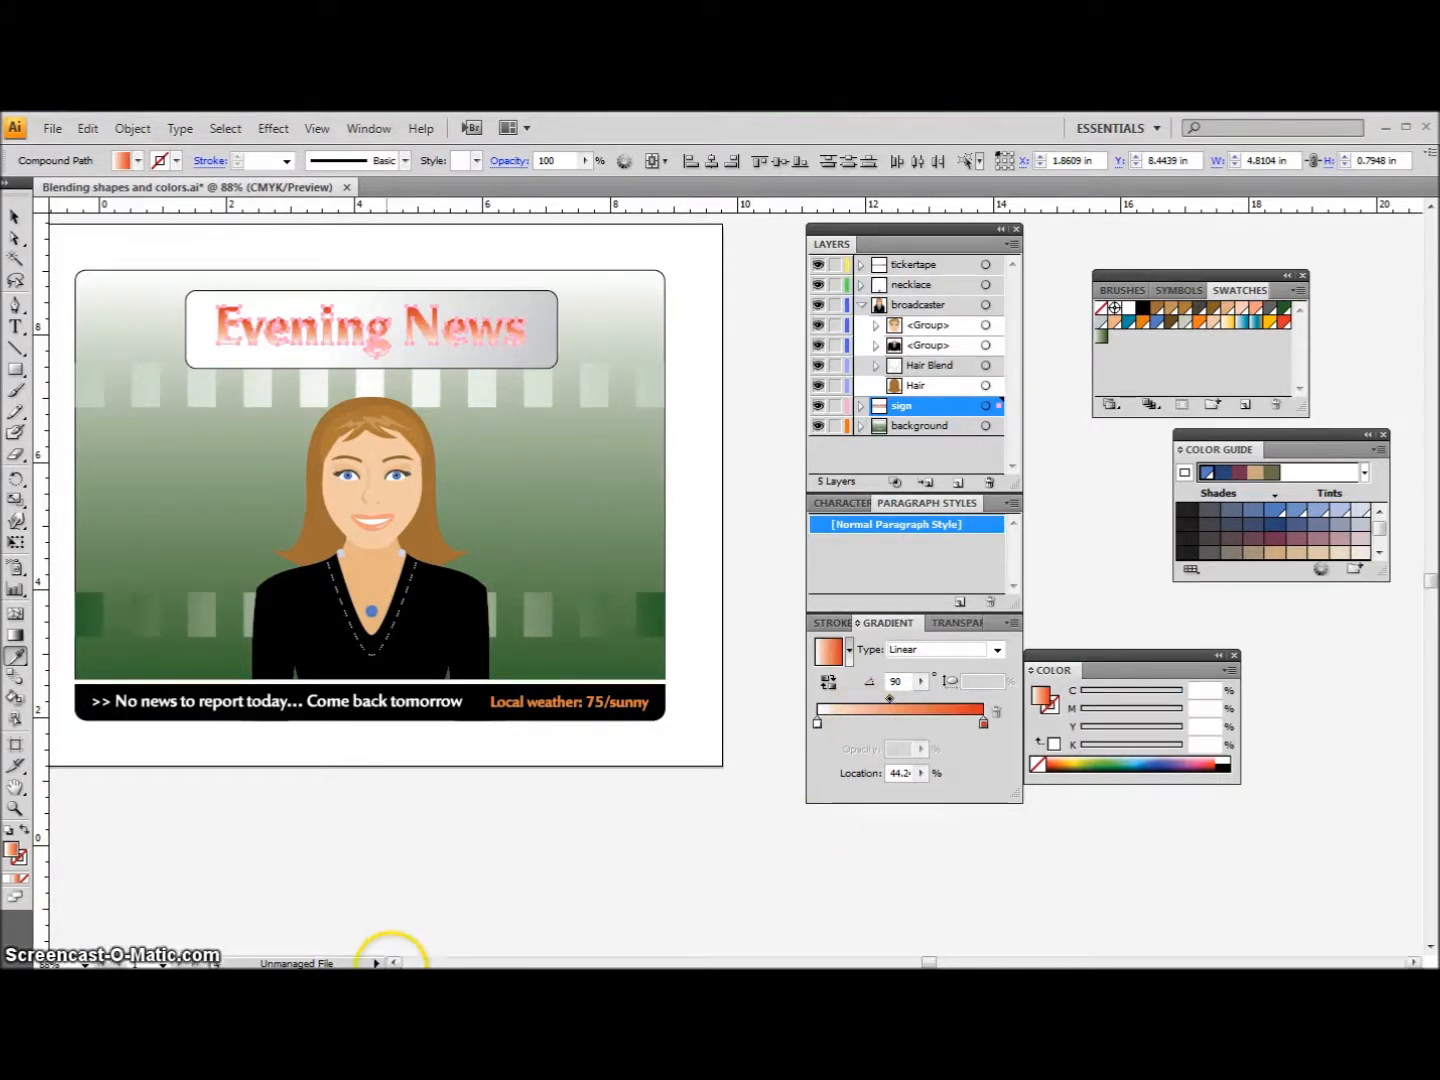
left_click(482, 875)
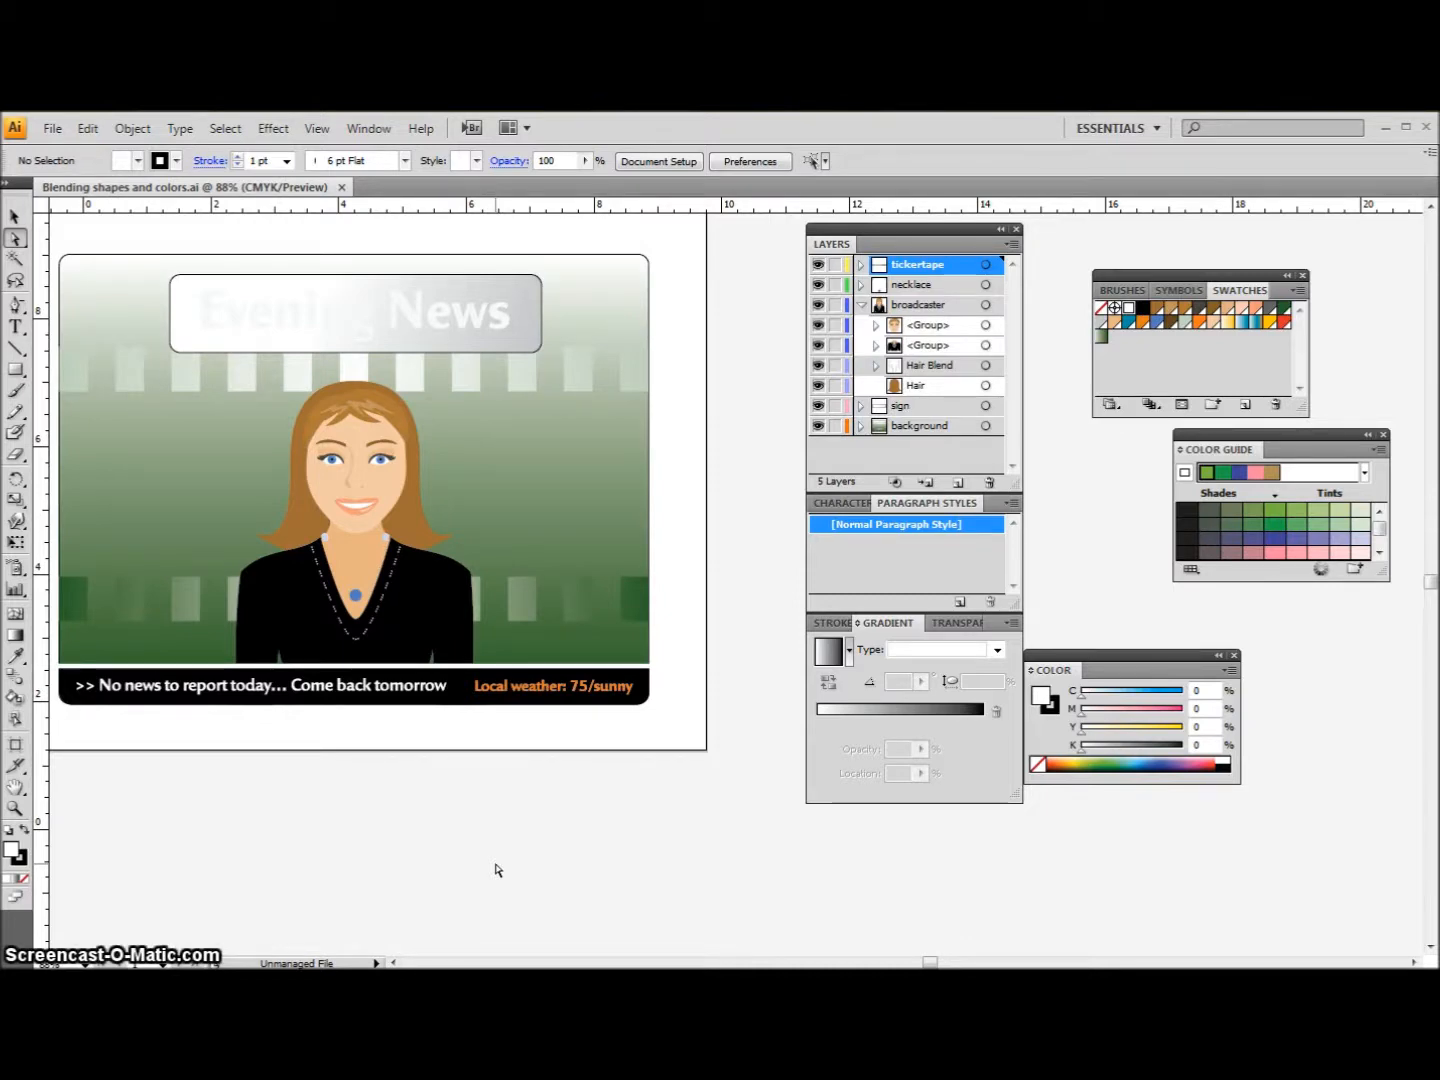
- Hide both groups and the Hair sublayer of the broadcaster layer, keeping only its Hair Blend sublayer visible
left_click(968, 555)
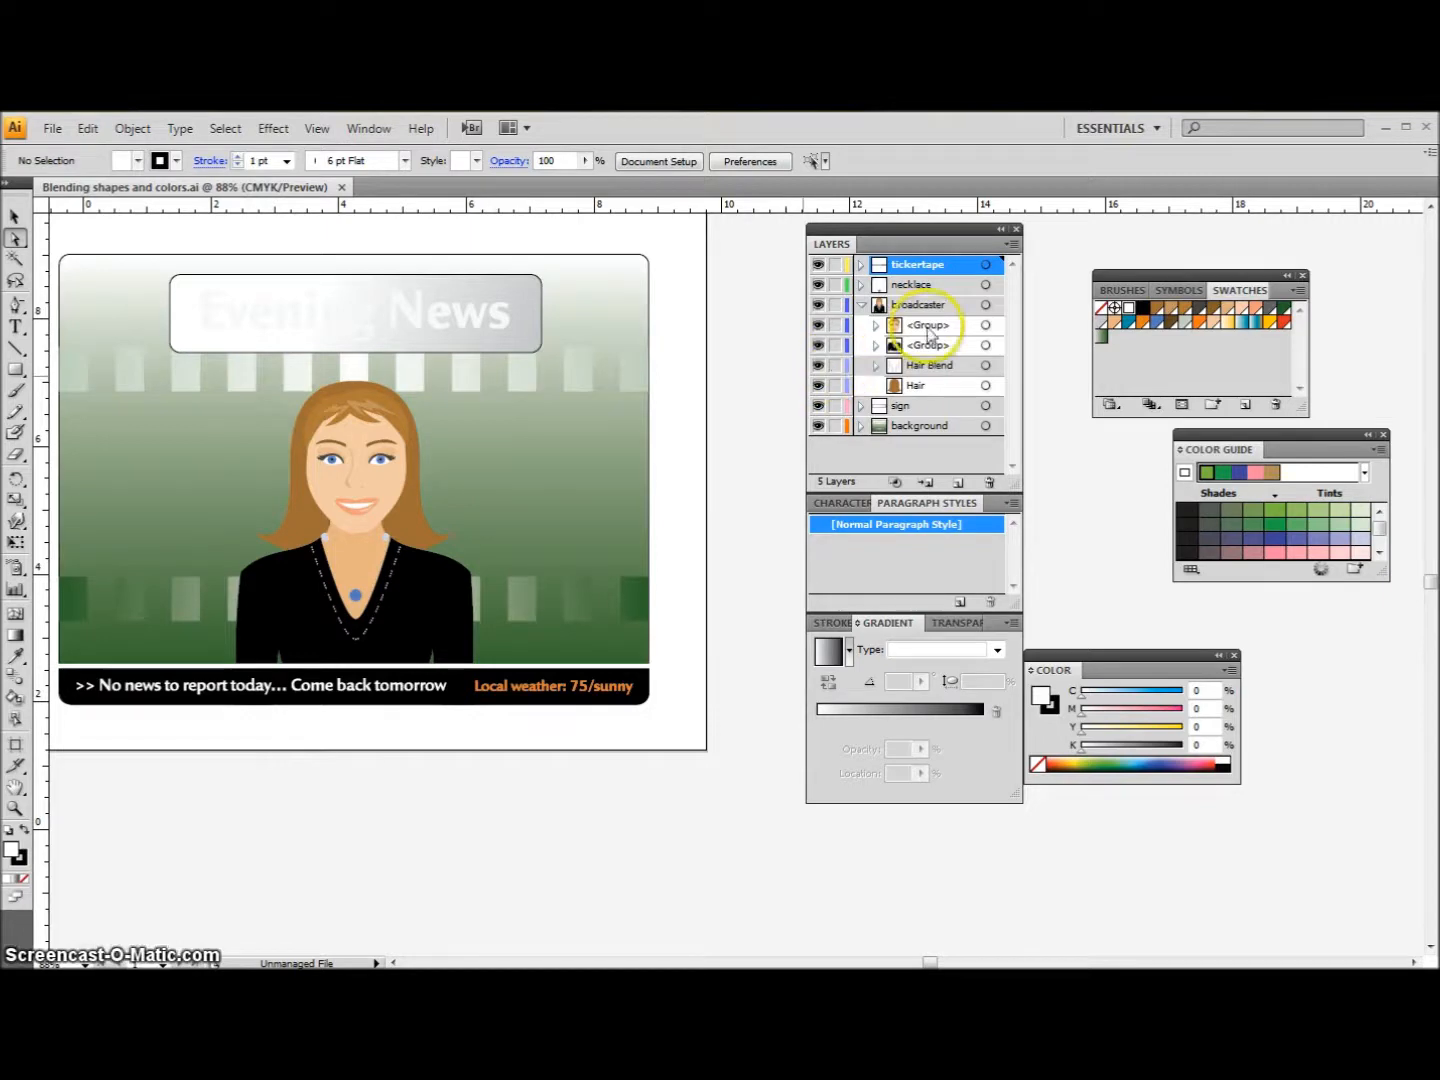
left_click(818, 326)
left_click(818, 345)
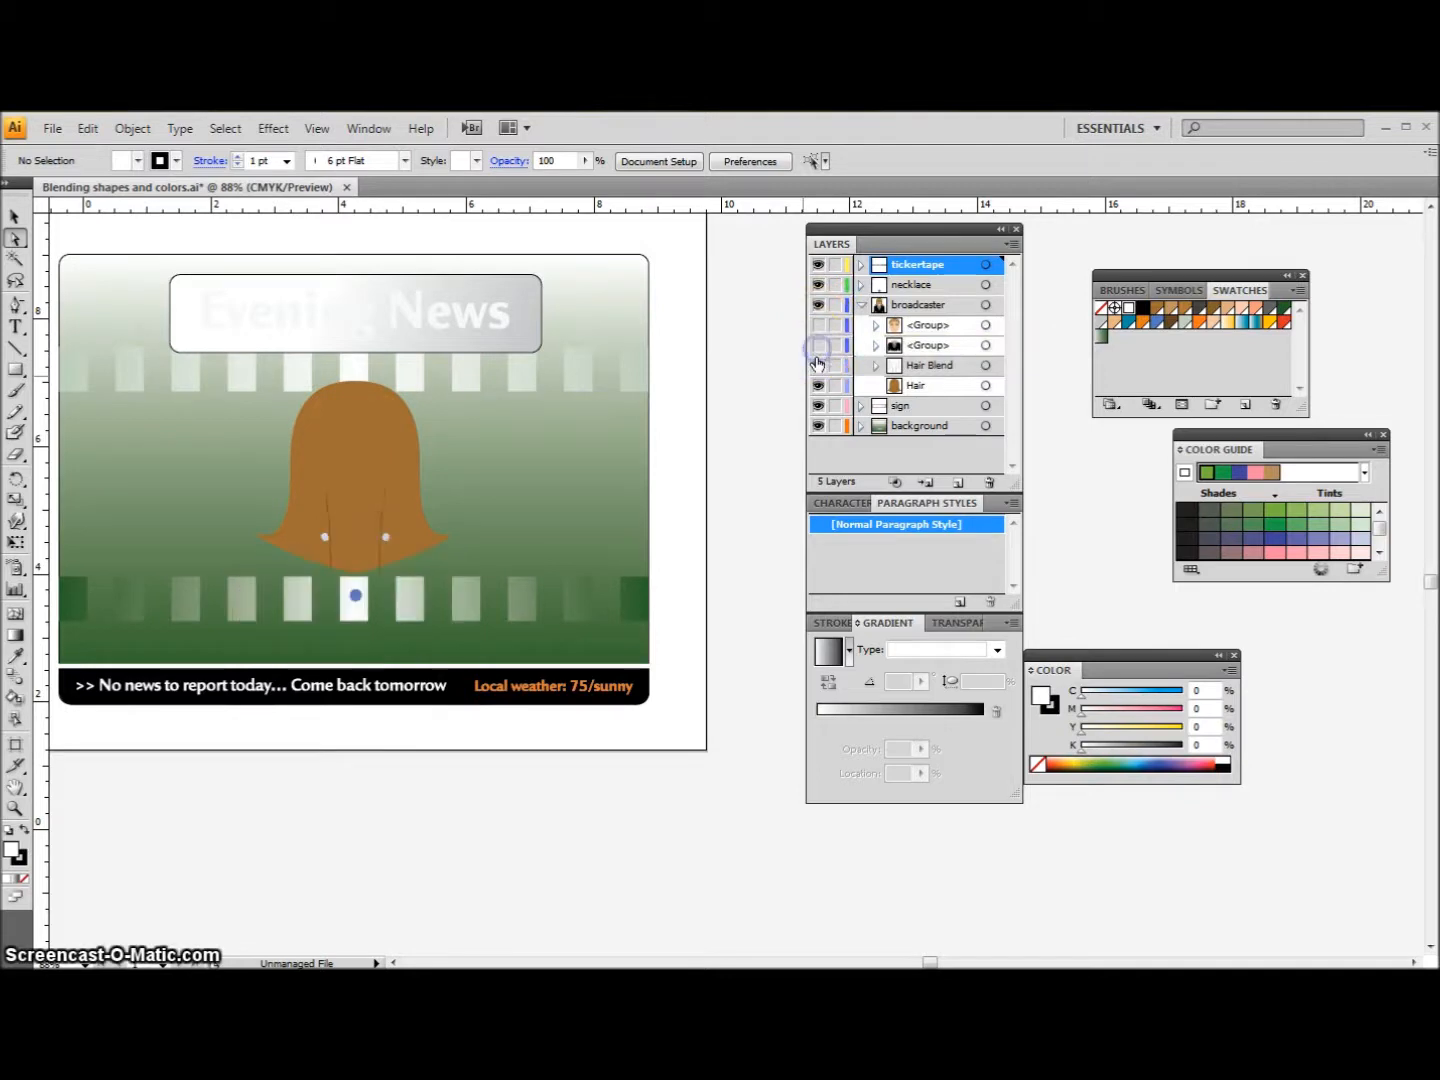
left_click(817, 387)
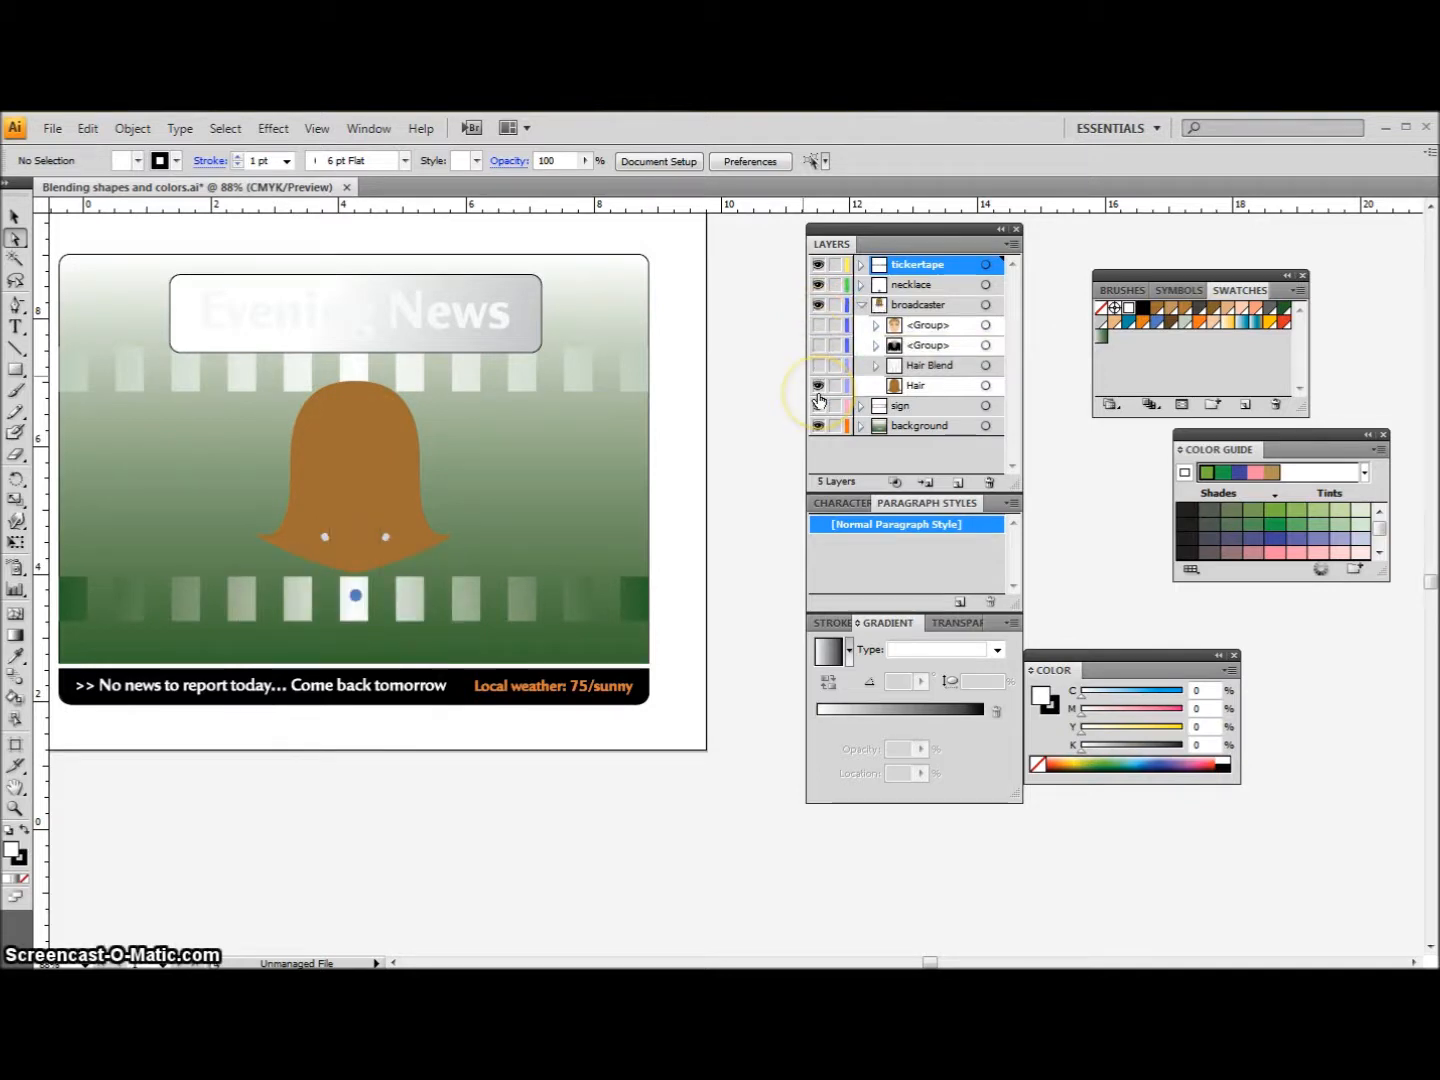
left_click(818, 388)
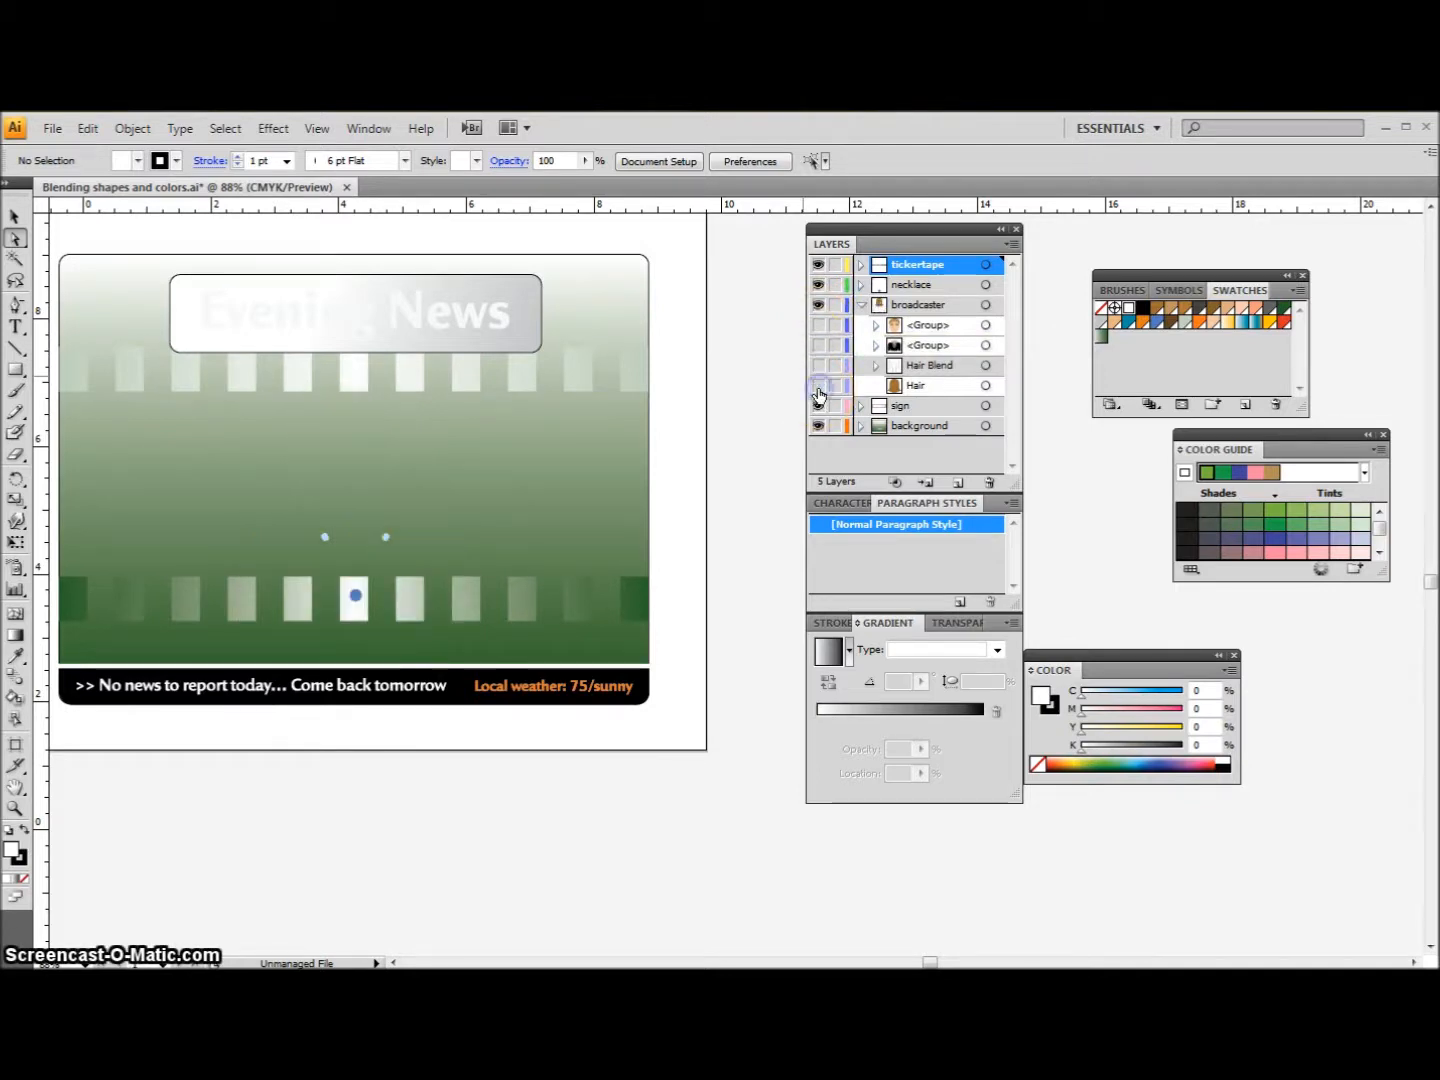
left_click(819, 365)
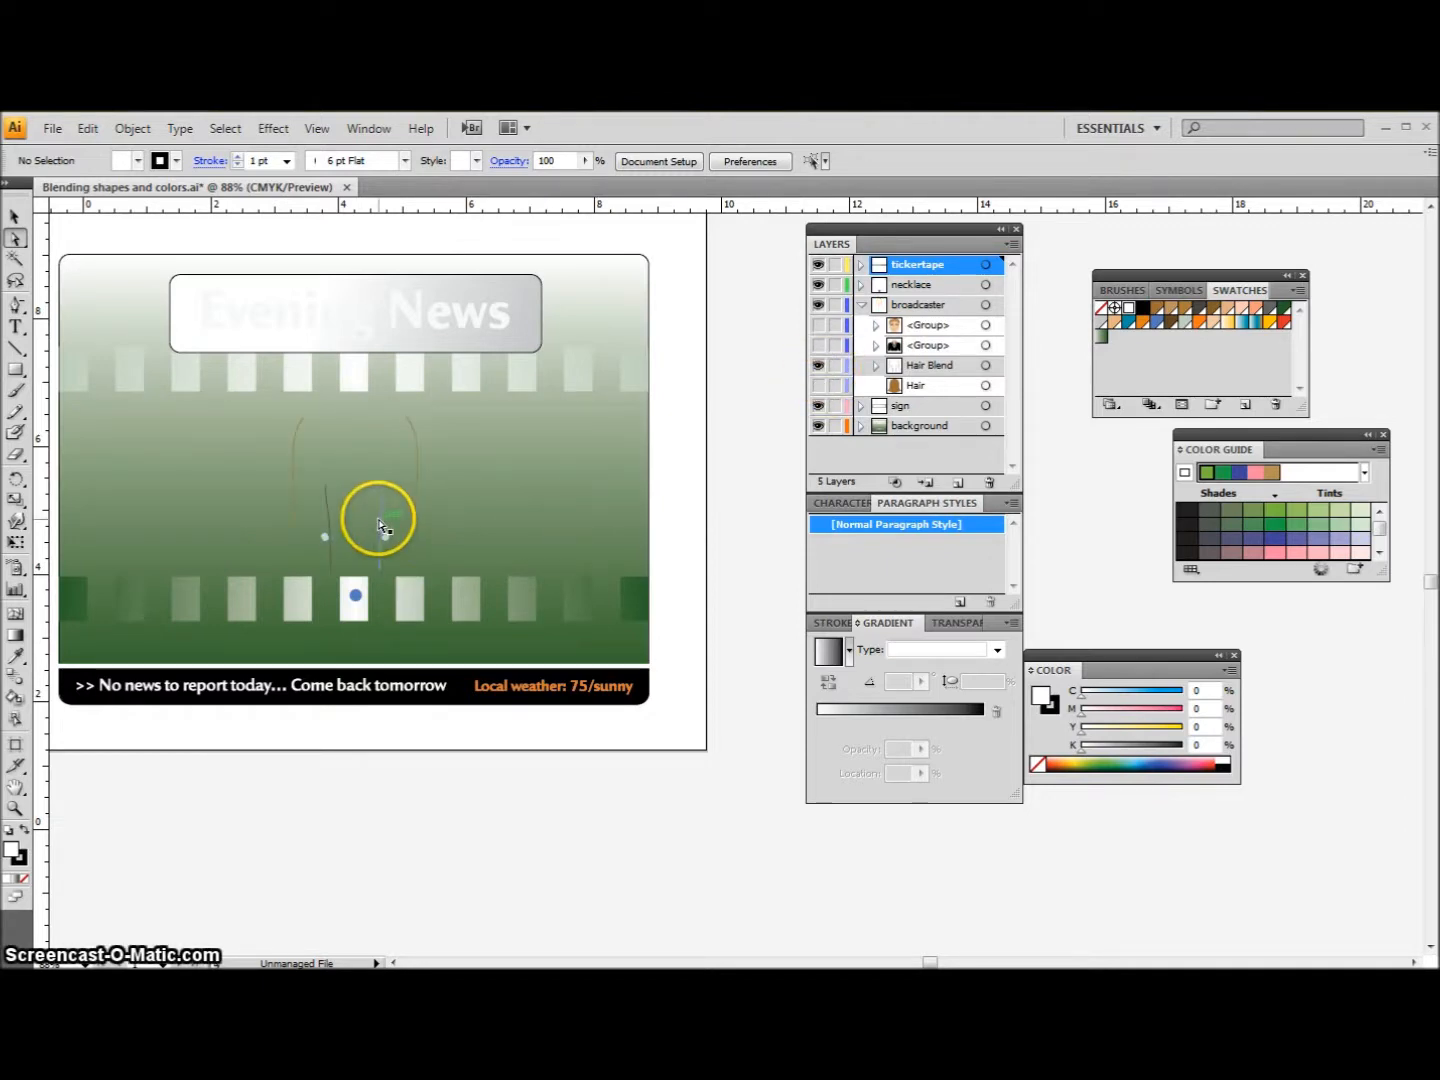
- Select the two hair lines on the right side of the head and set the blend spacing to Smooth Color
left_click(17, 220)
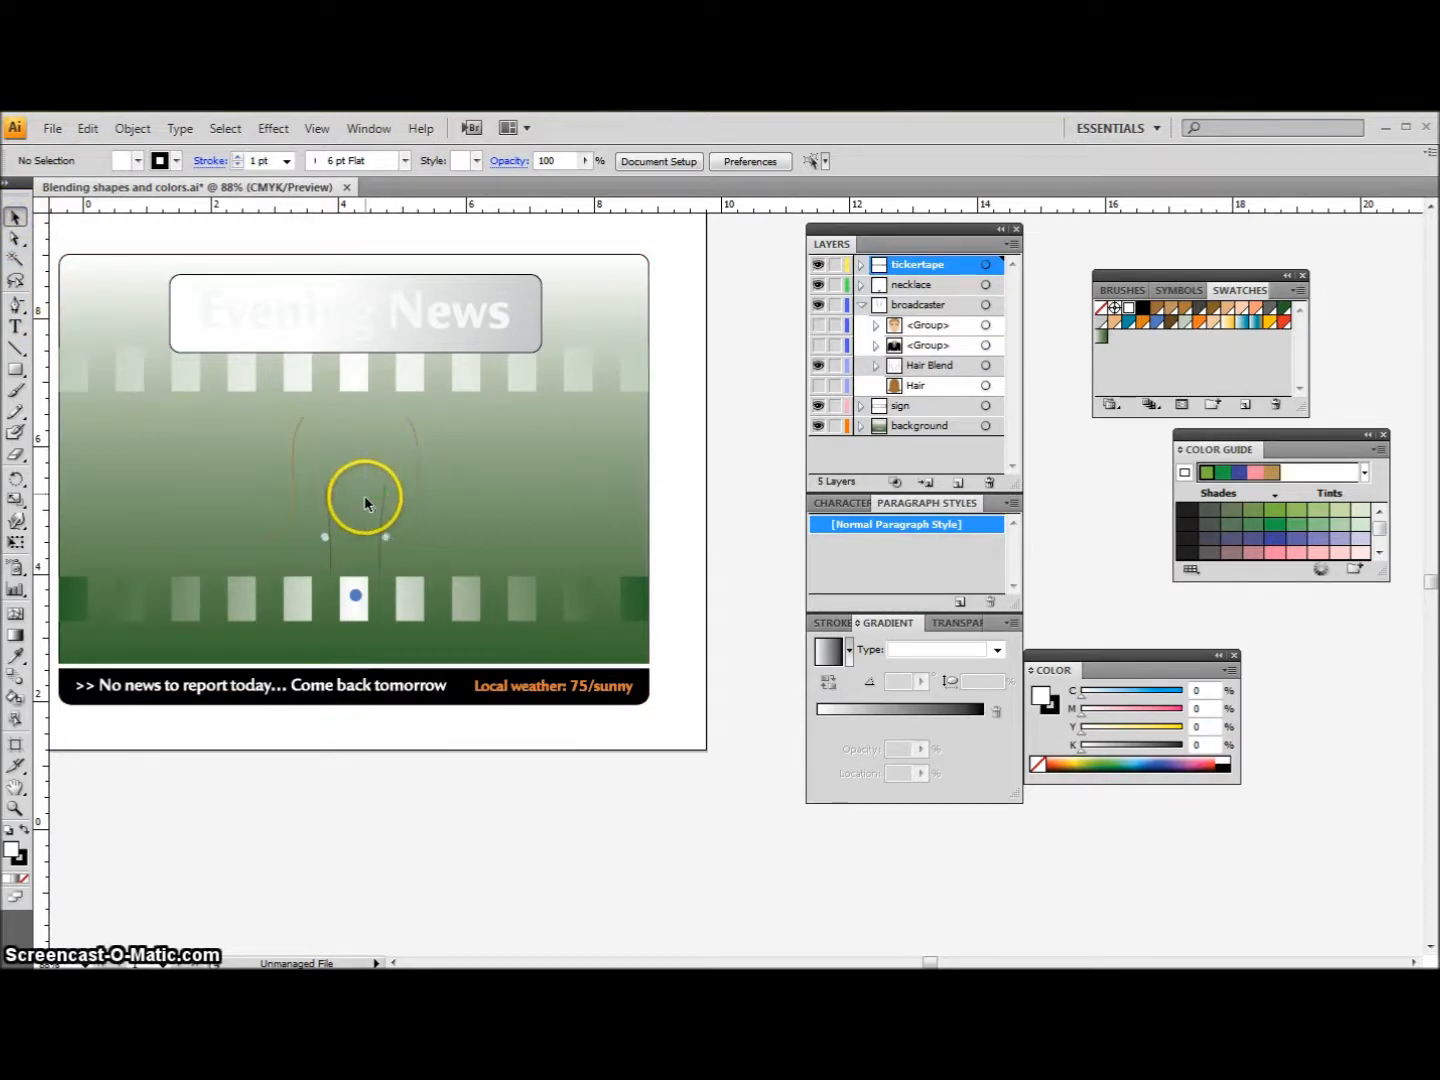
left_click(410, 478)
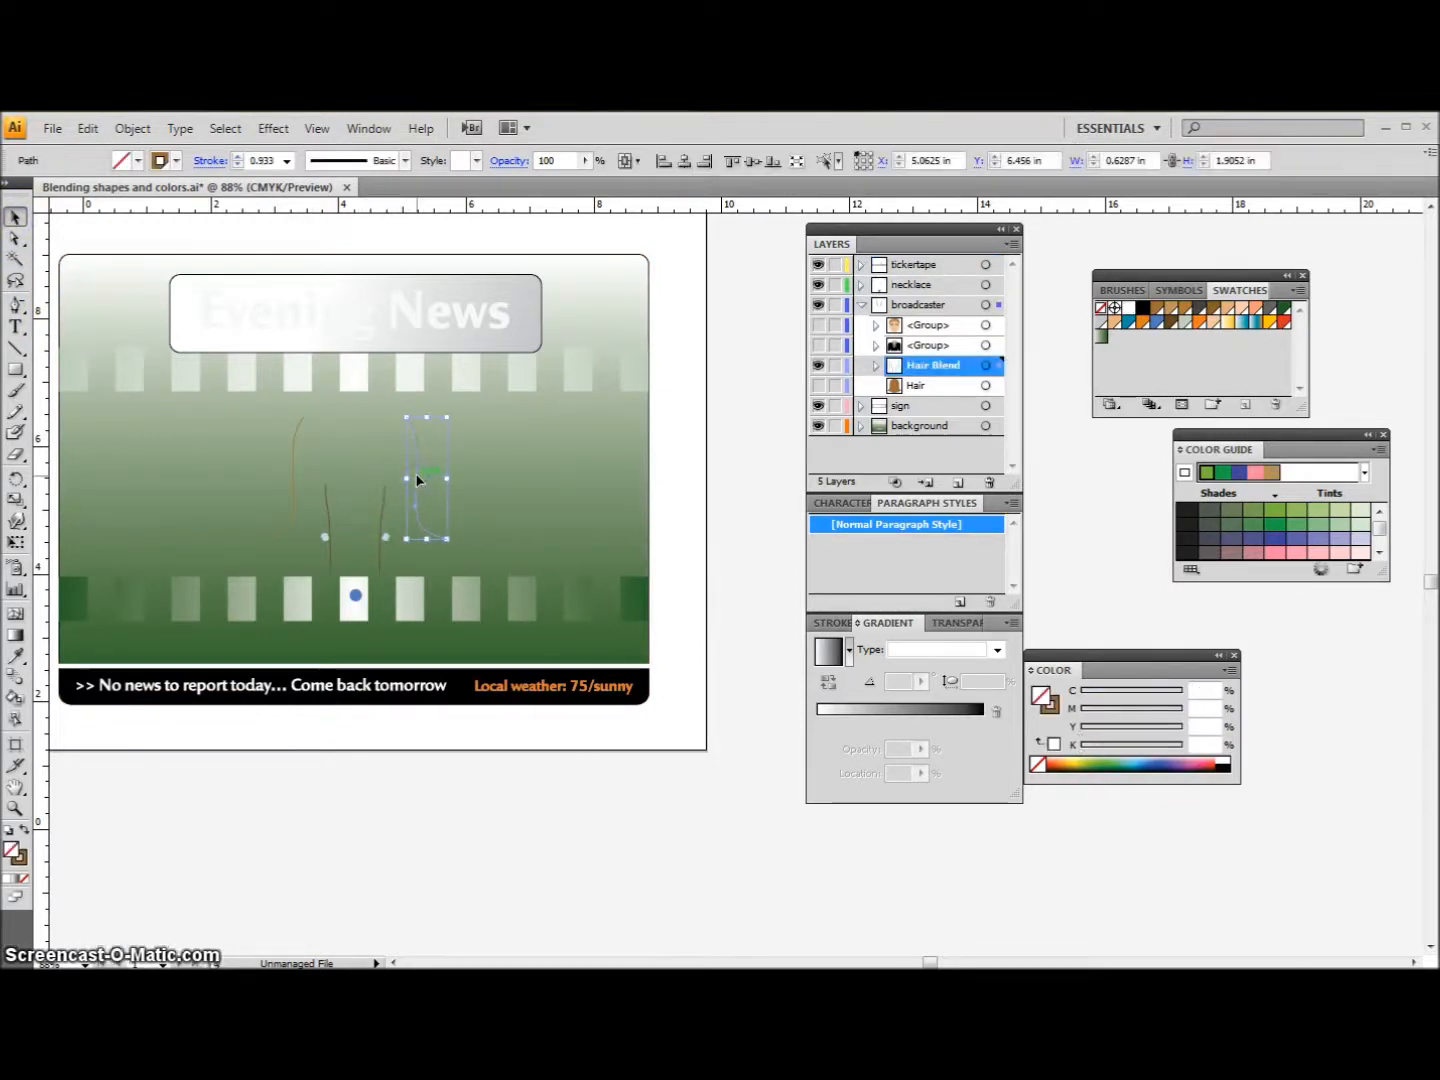
left_click(383, 517, "shift")
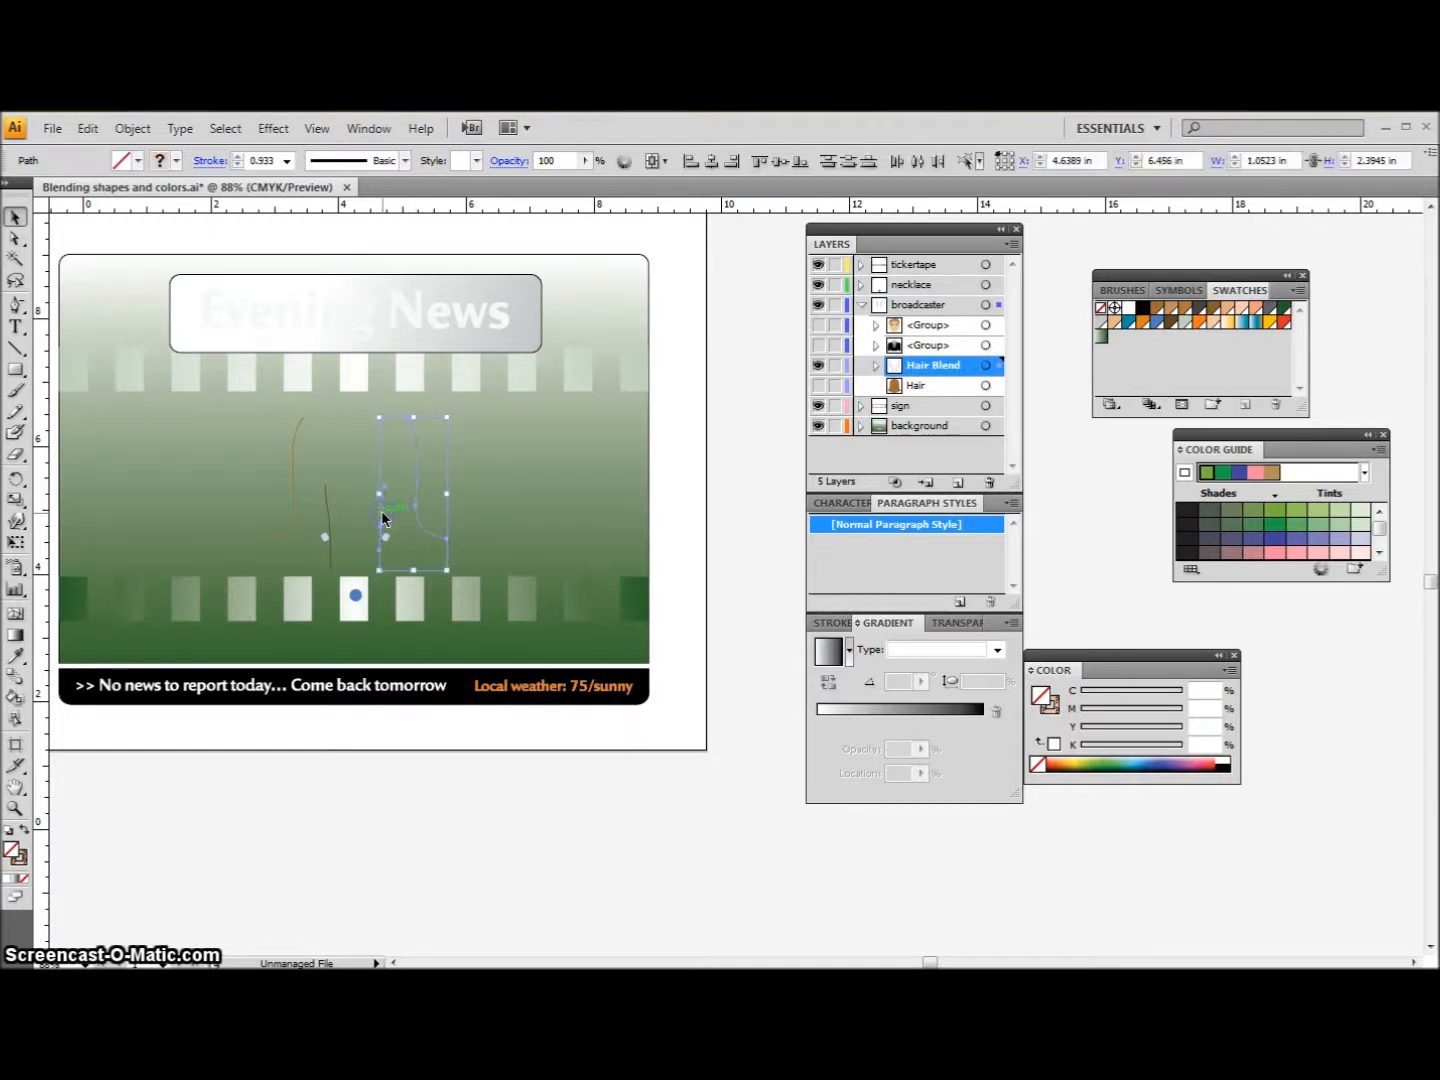
left_click(133, 128)
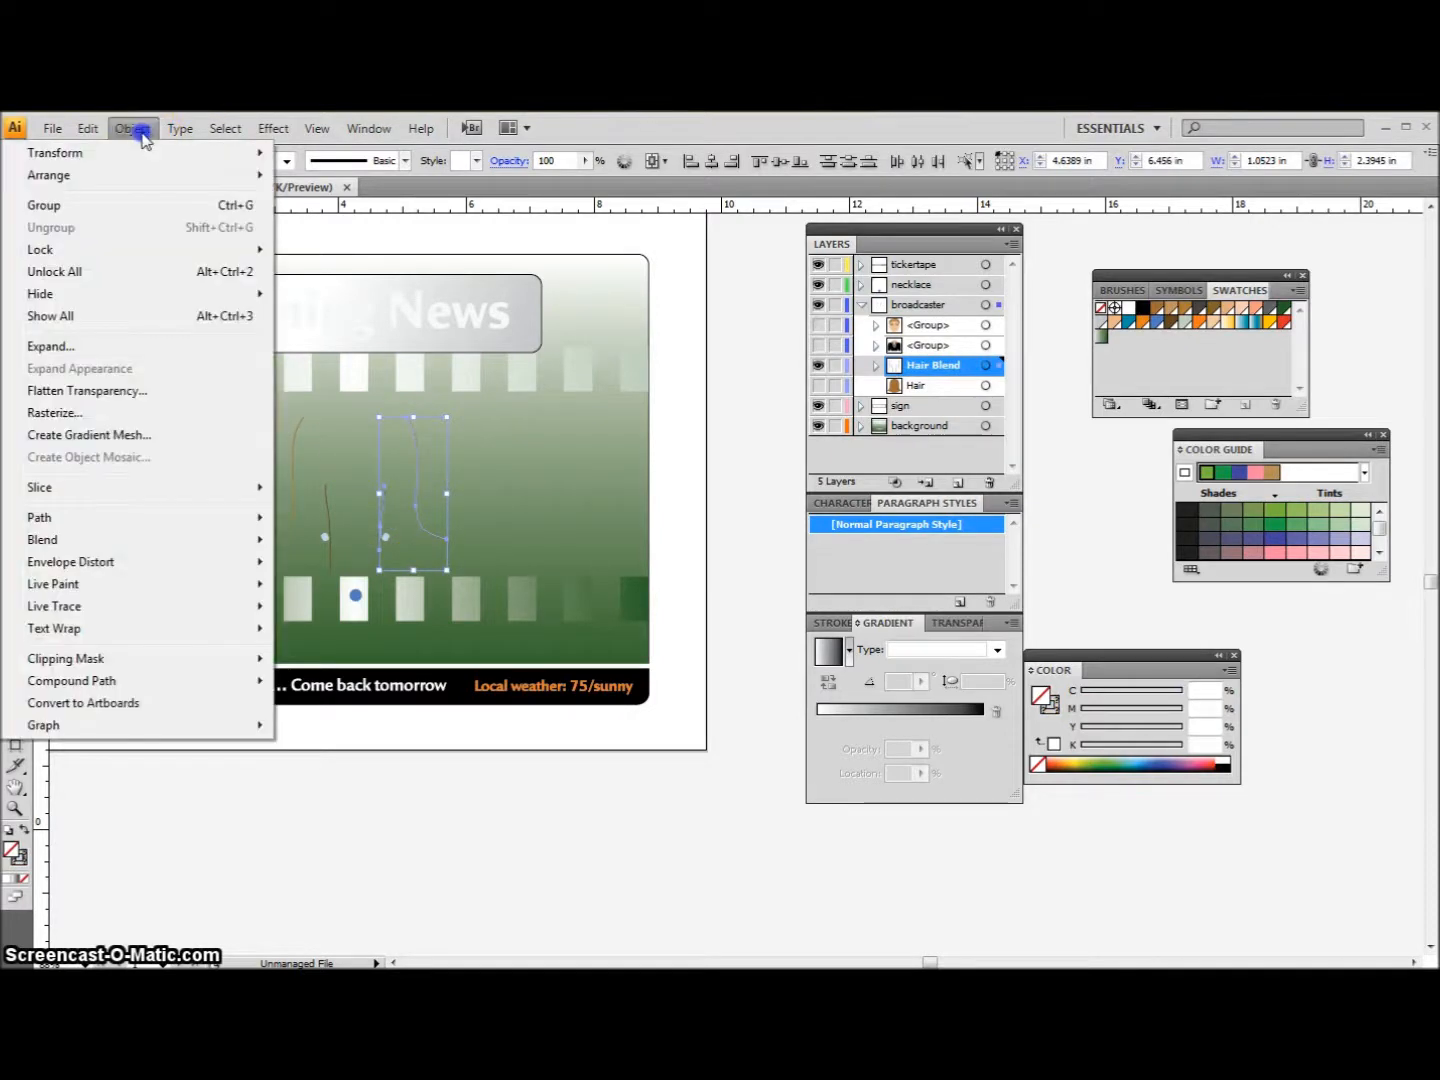
mouse_move(70, 541)
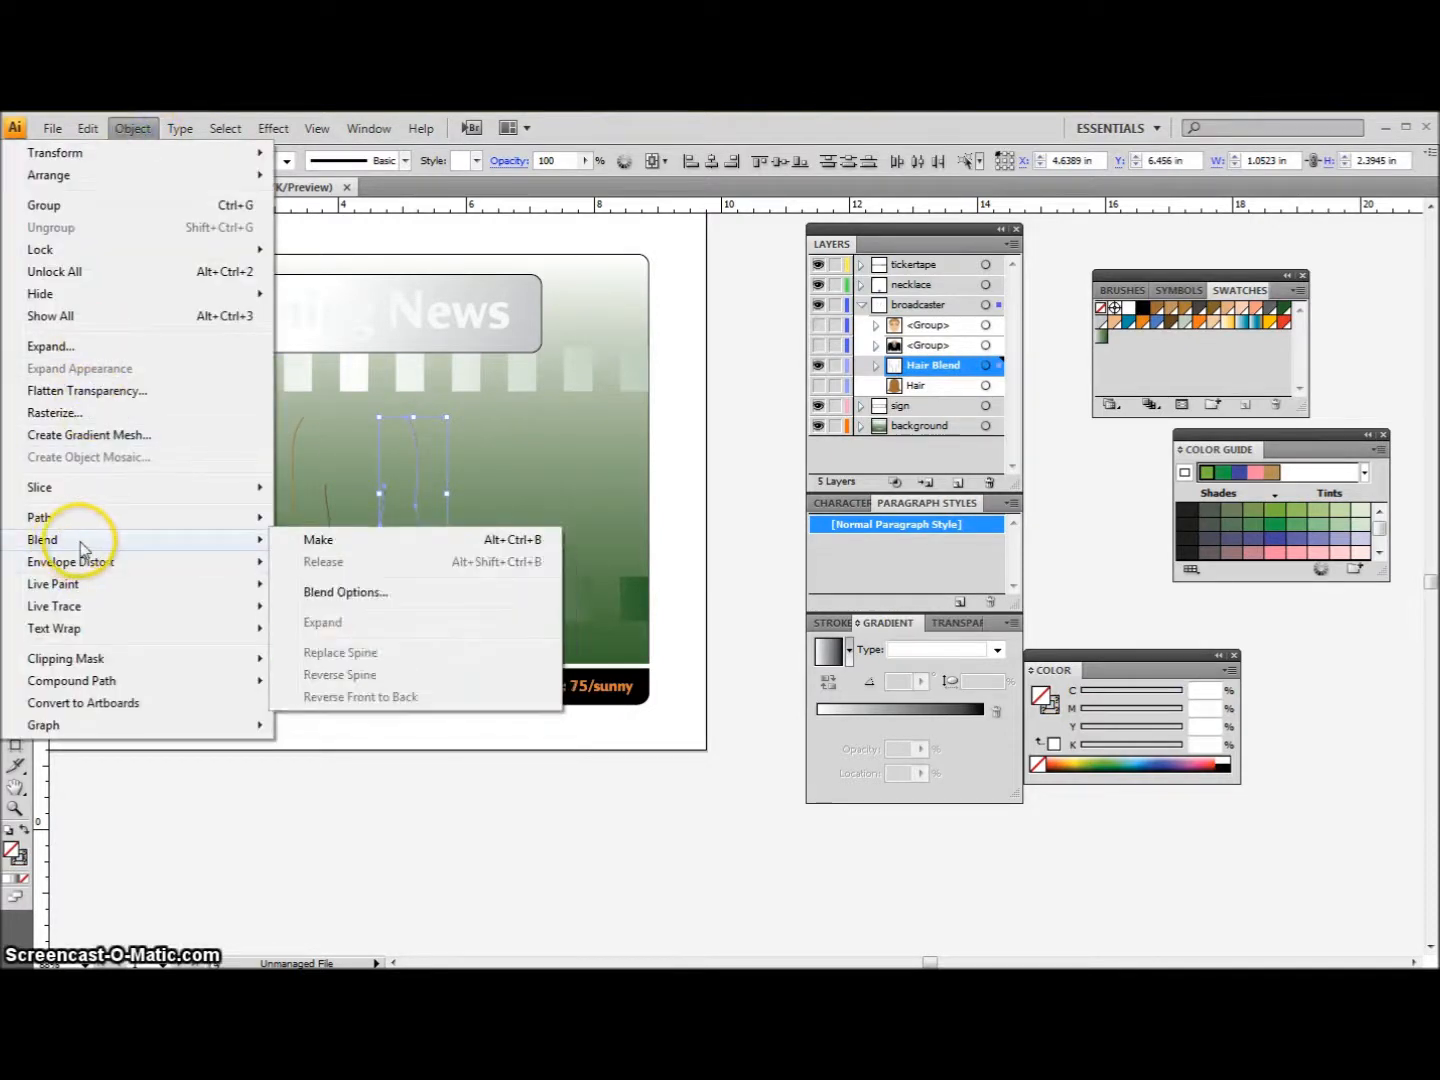
left_click(353, 592)
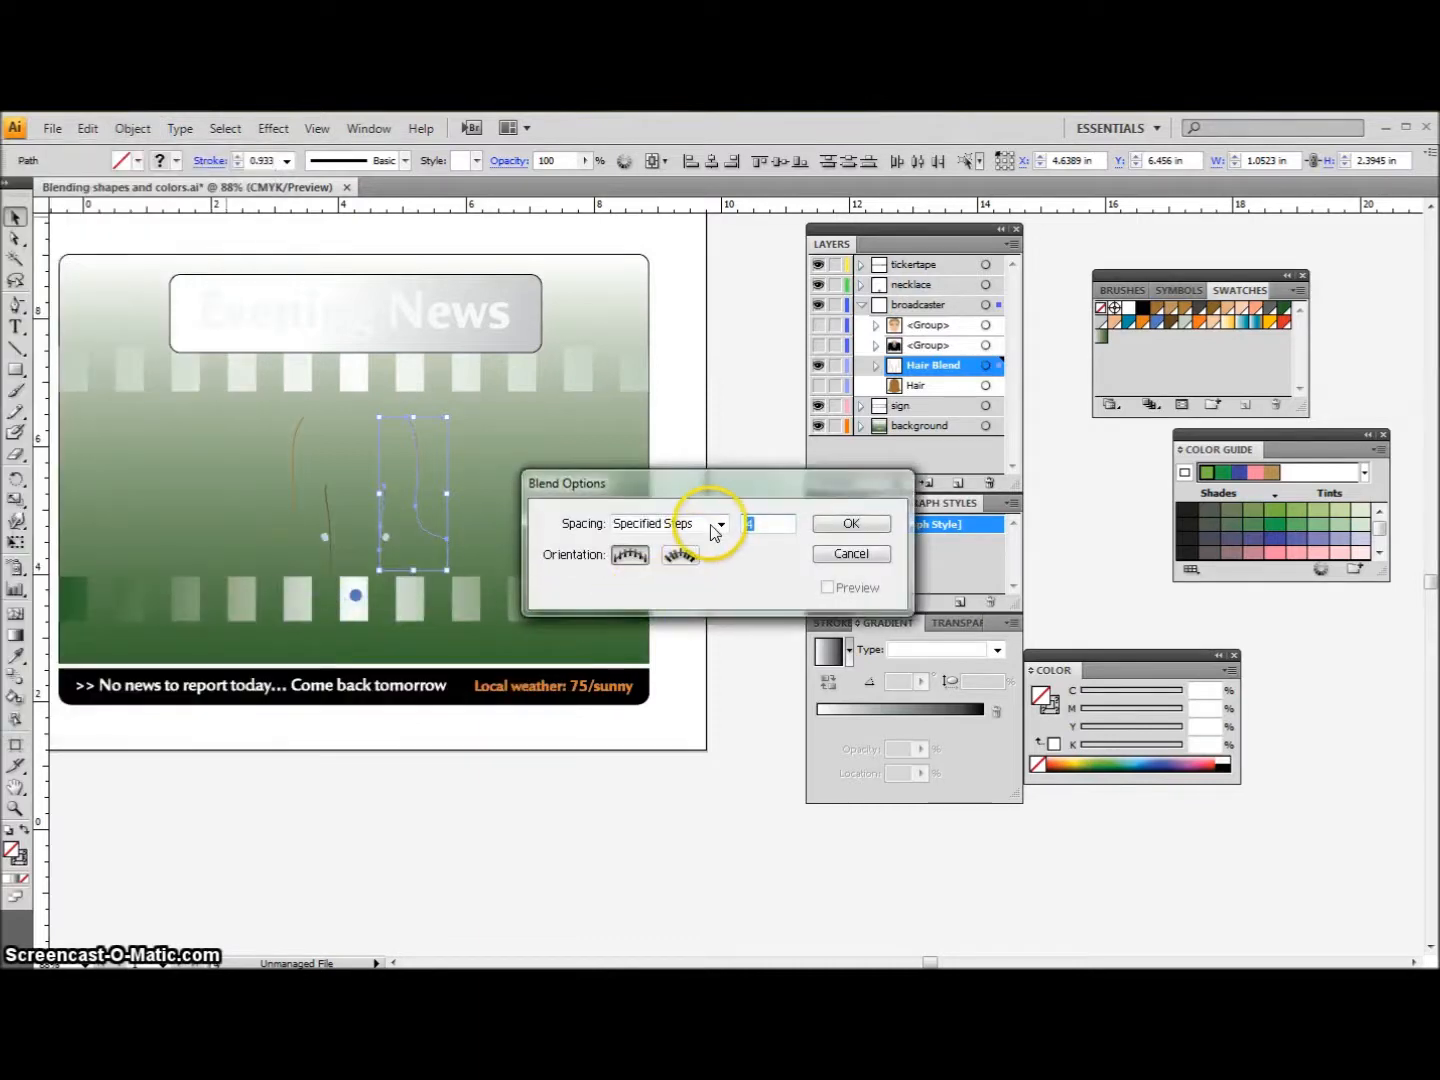
left_click(720, 523)
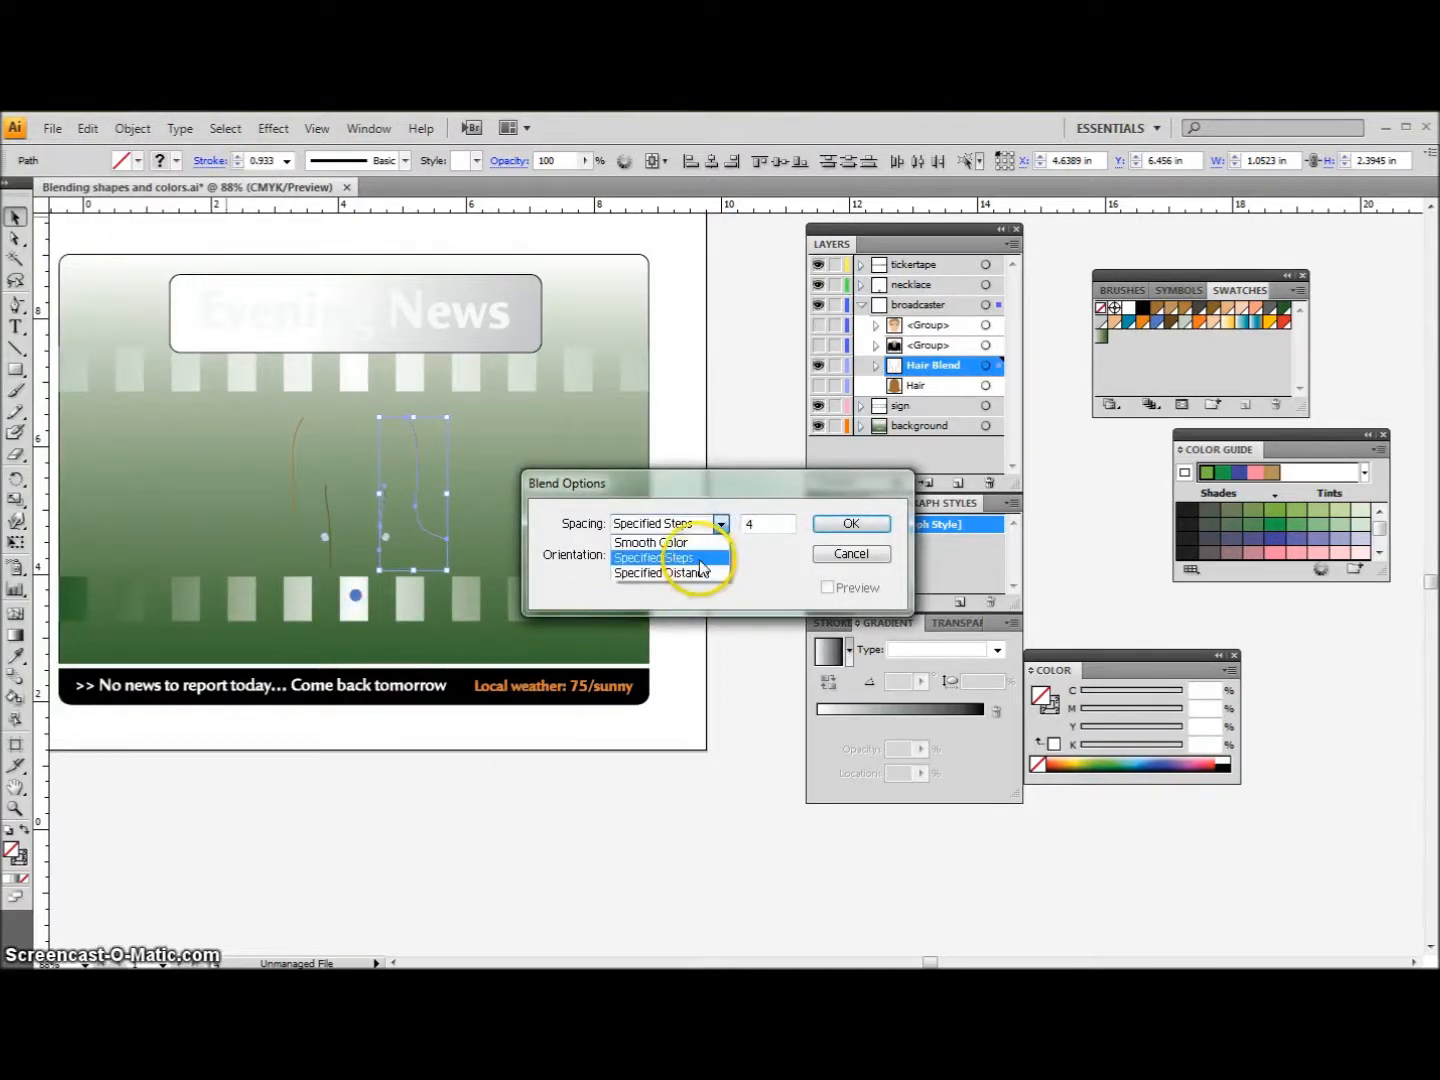
left_click(690, 544)
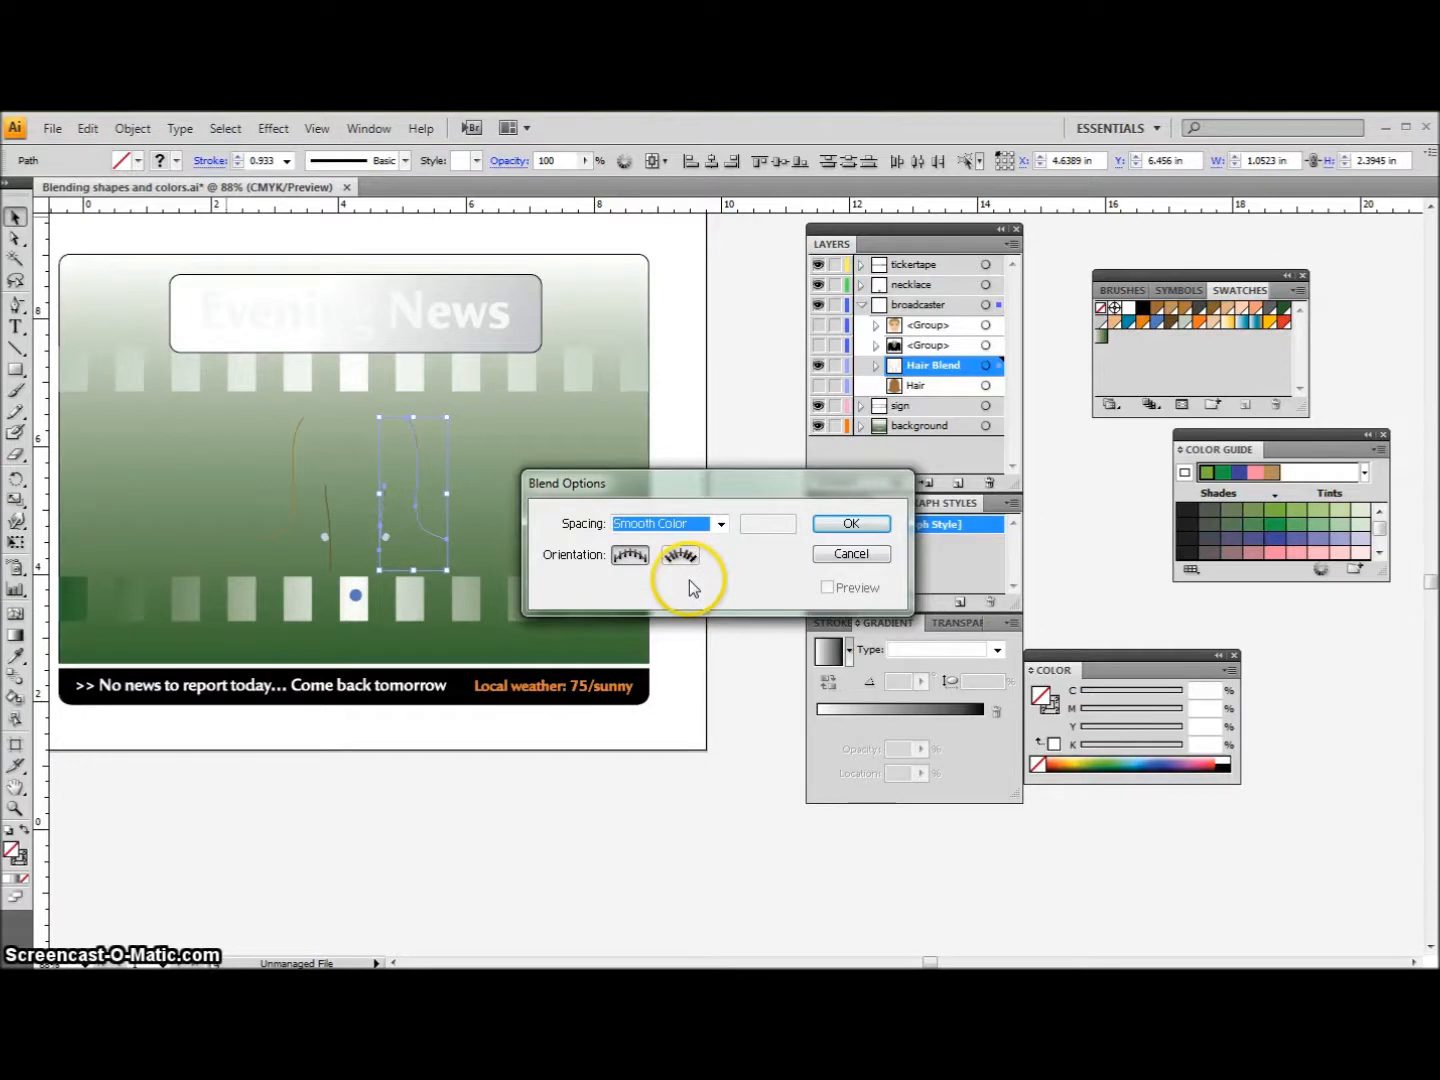
left_click(826, 527)
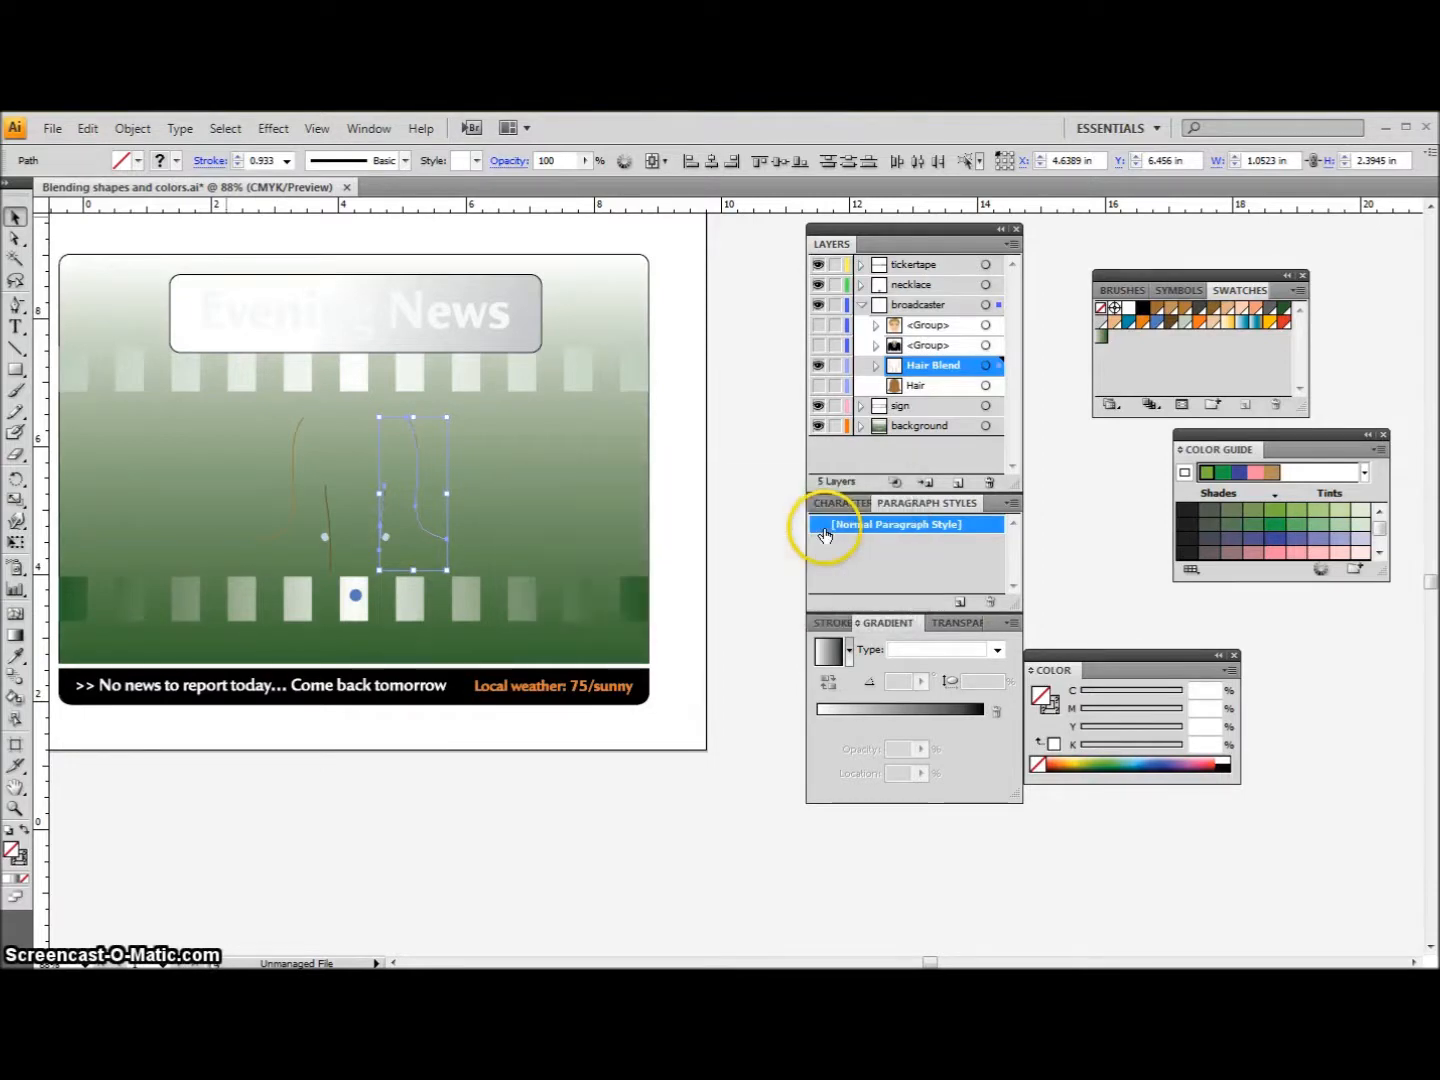
- Make a blend from the two selected hair lines on the right side
left_click(122, 133)
mouse_move(257, 540)
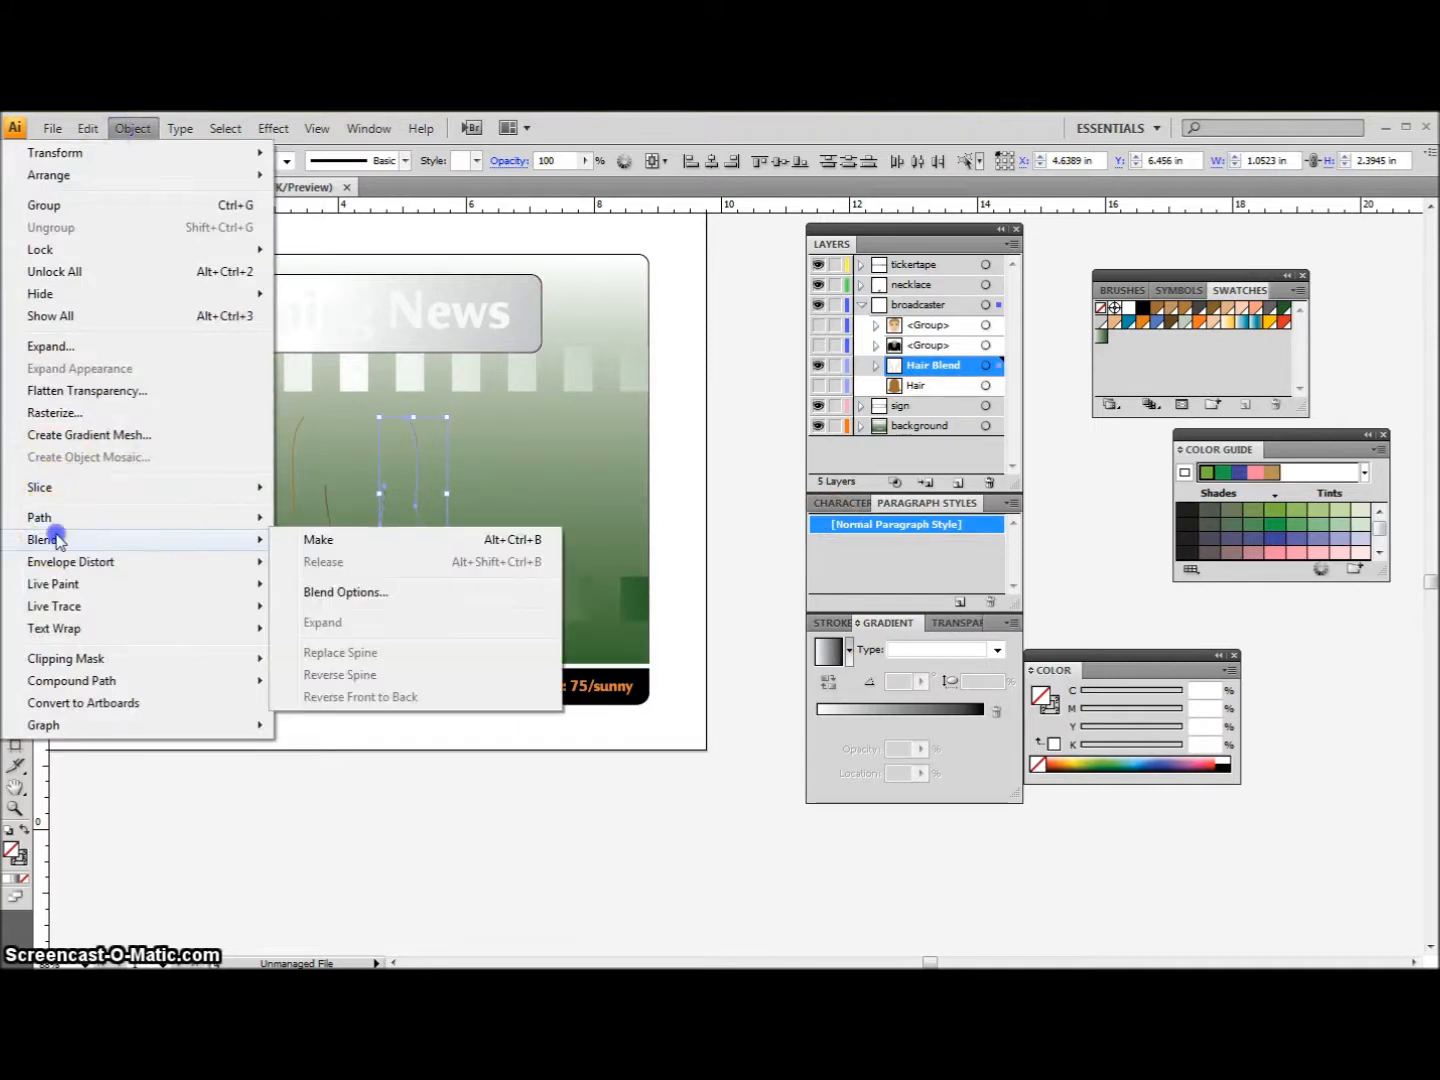
left_click(311, 540)
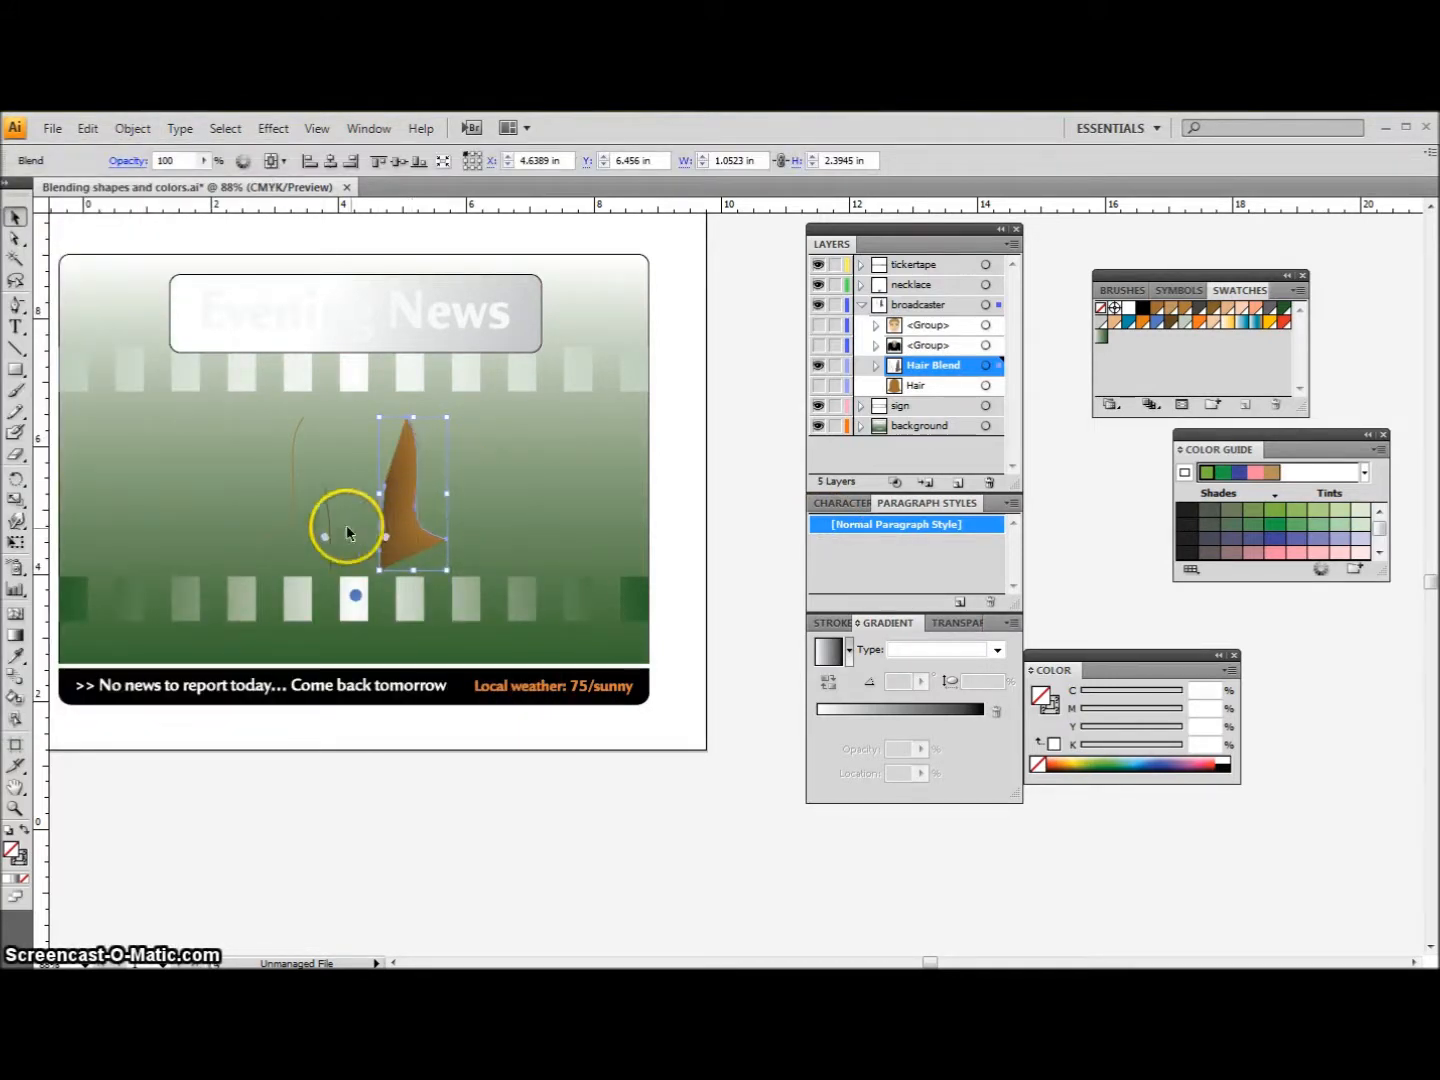
- Select the two hair lines on the left side of the head and blend them together
left_click(292, 474)
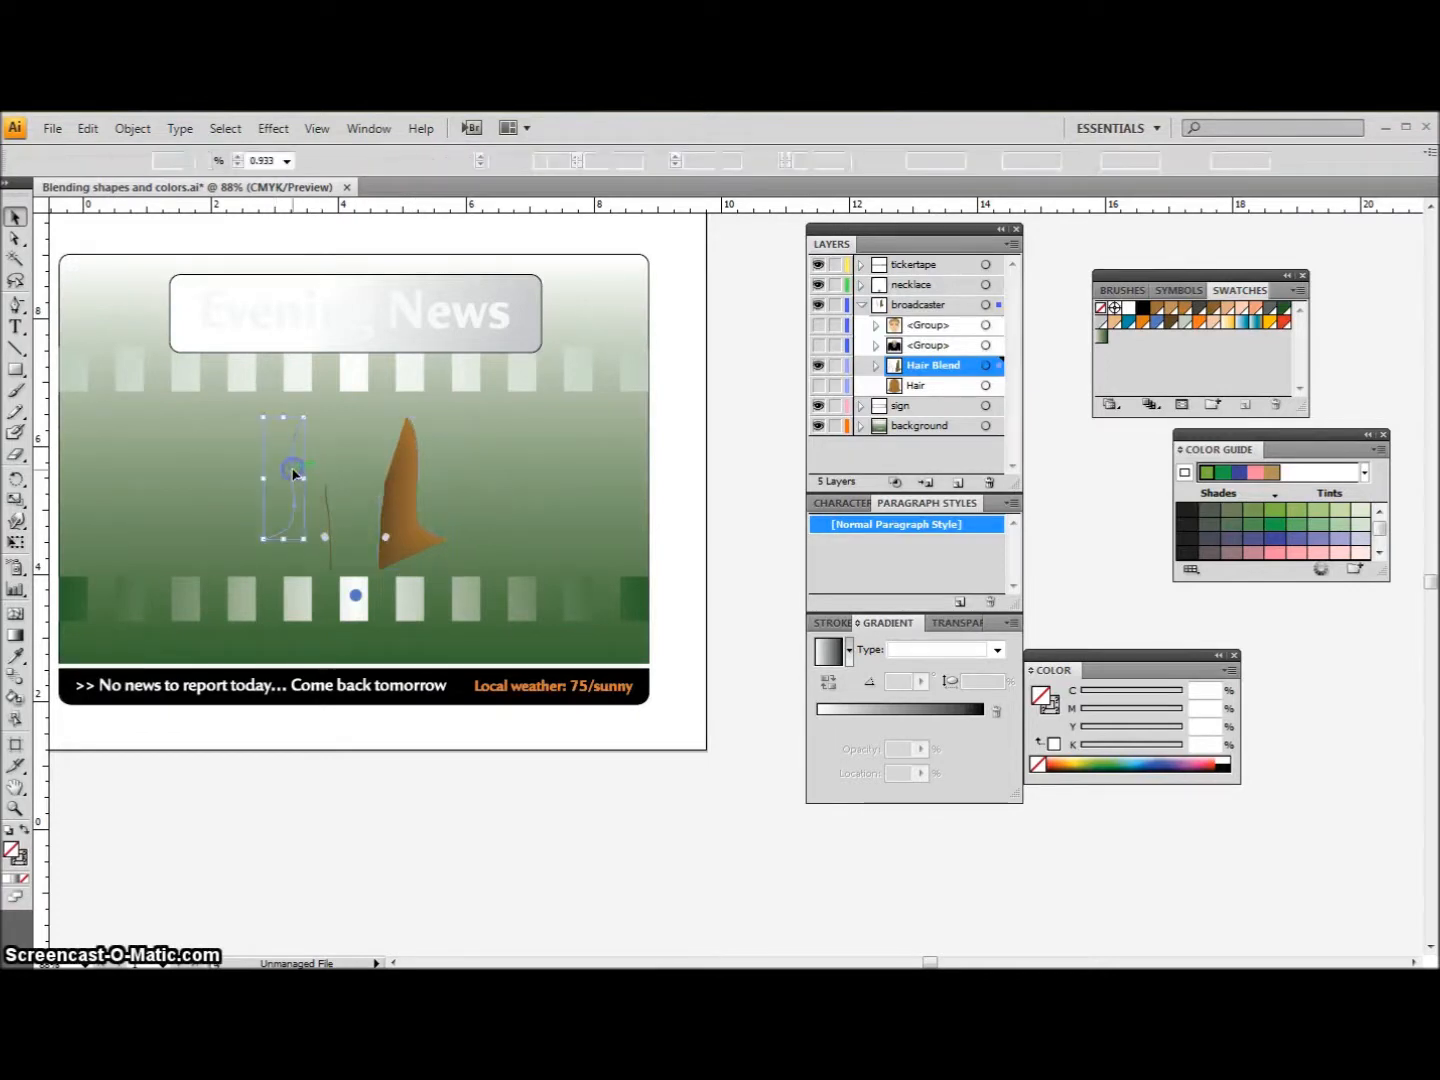
left_click(329, 514, "shift")
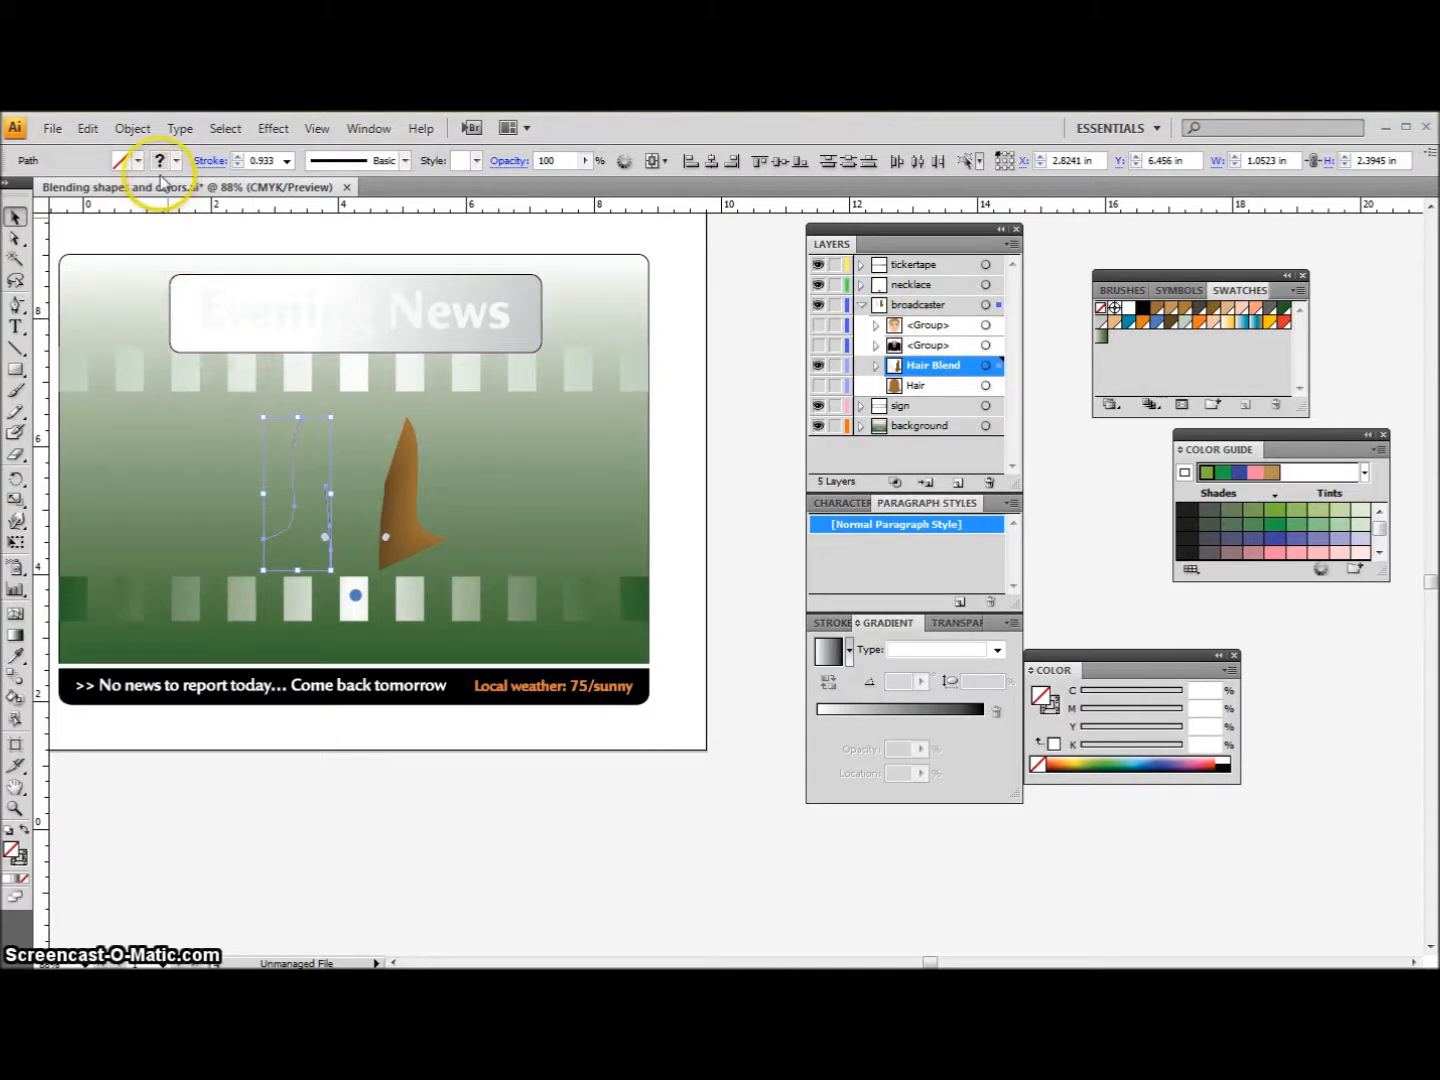
left_click(133, 130)
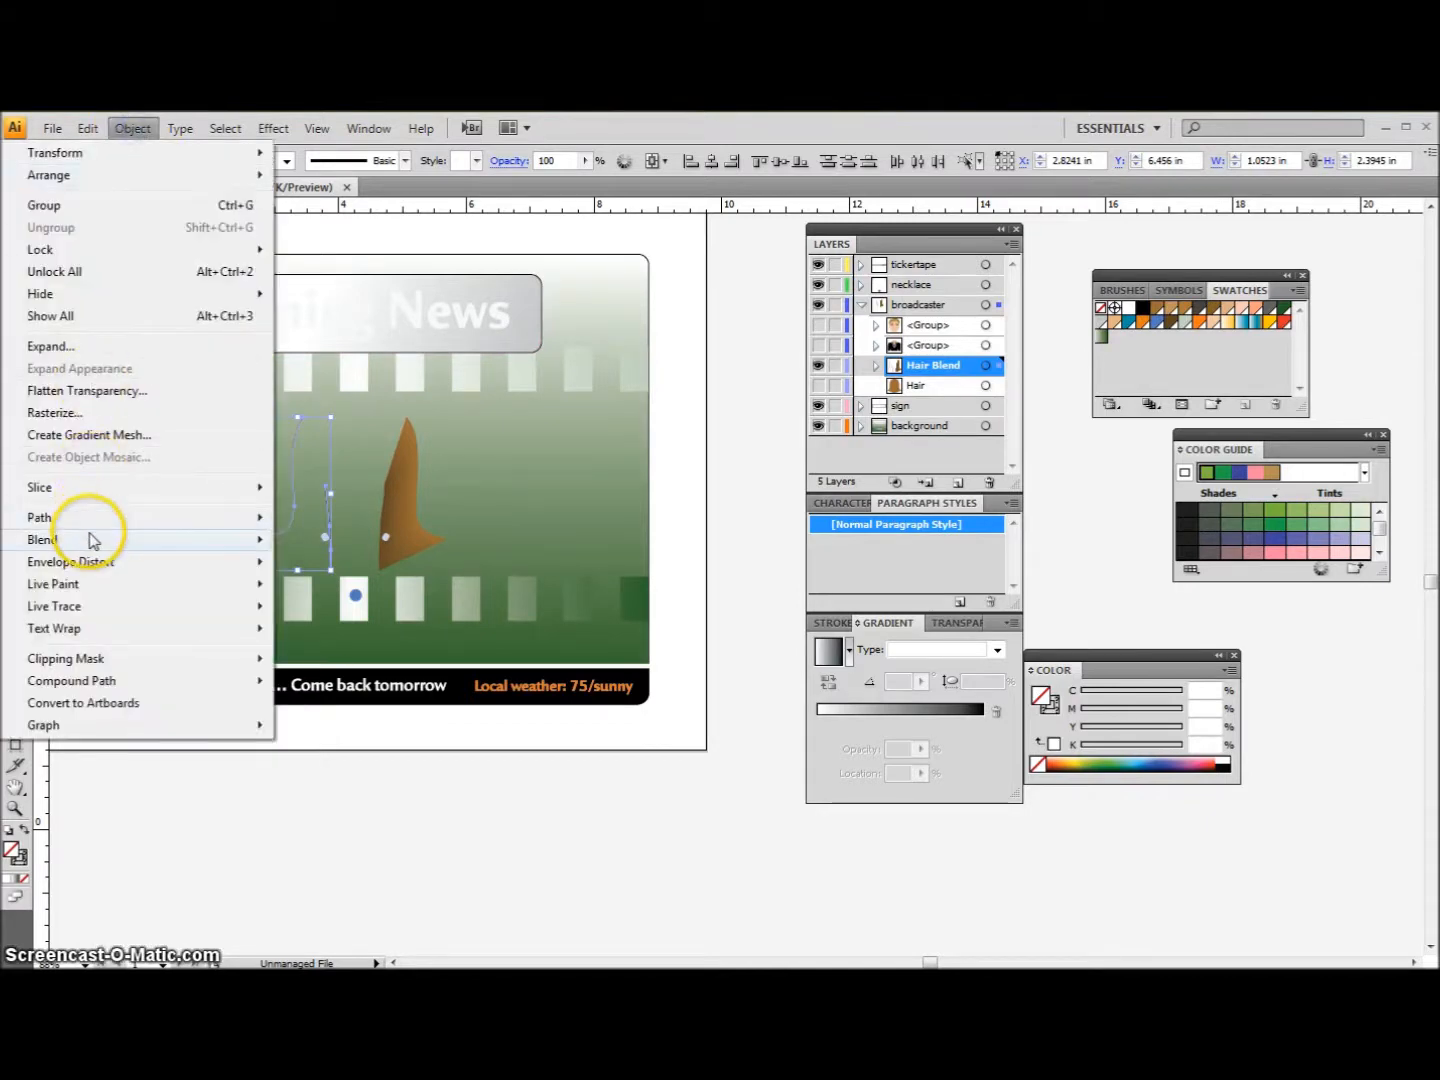
mouse_move(179, 549)
left_click(337, 543)
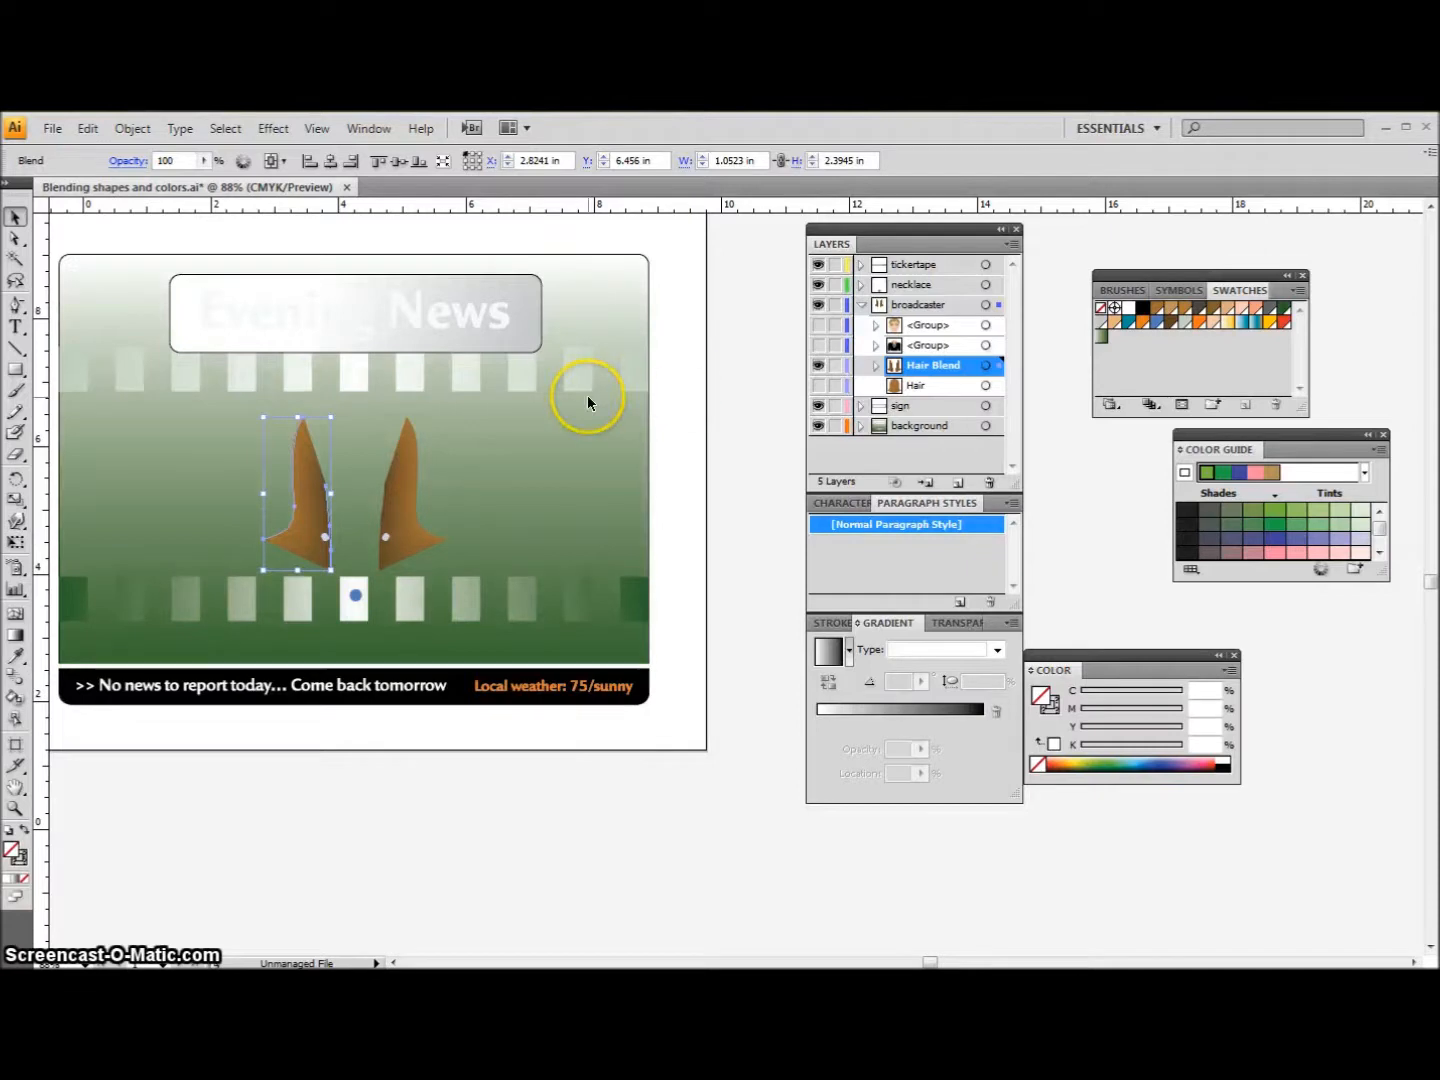
- Show all the hidden broadcaster artwork again and deselect everything
left_click(131, 129)
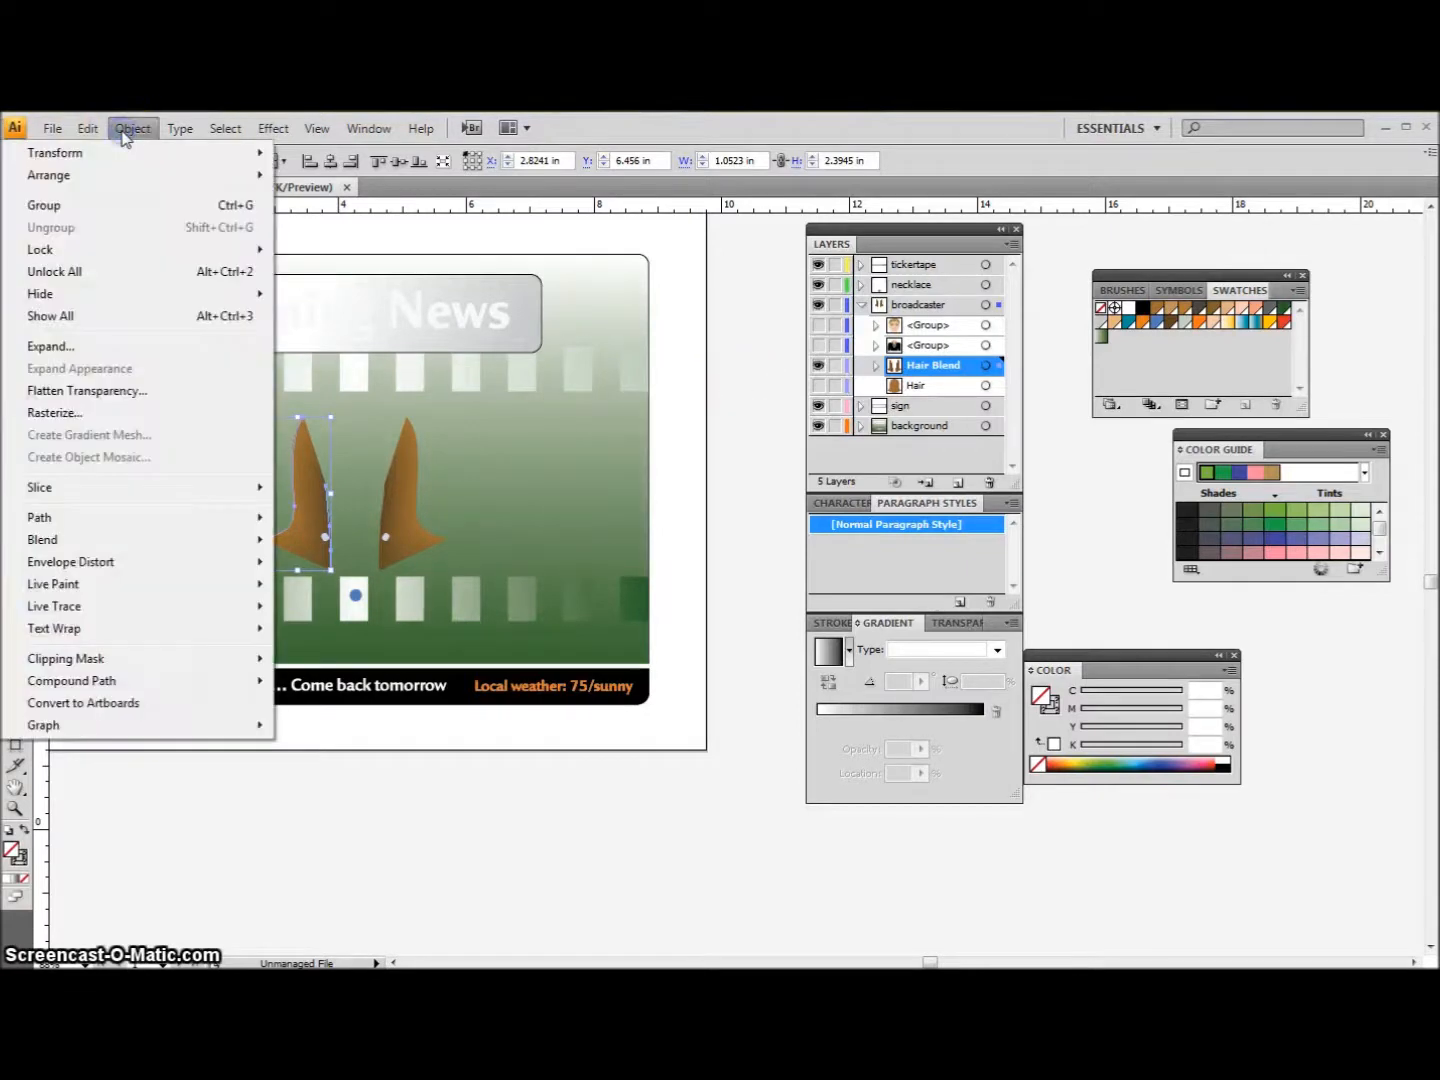
left_click(92, 319)
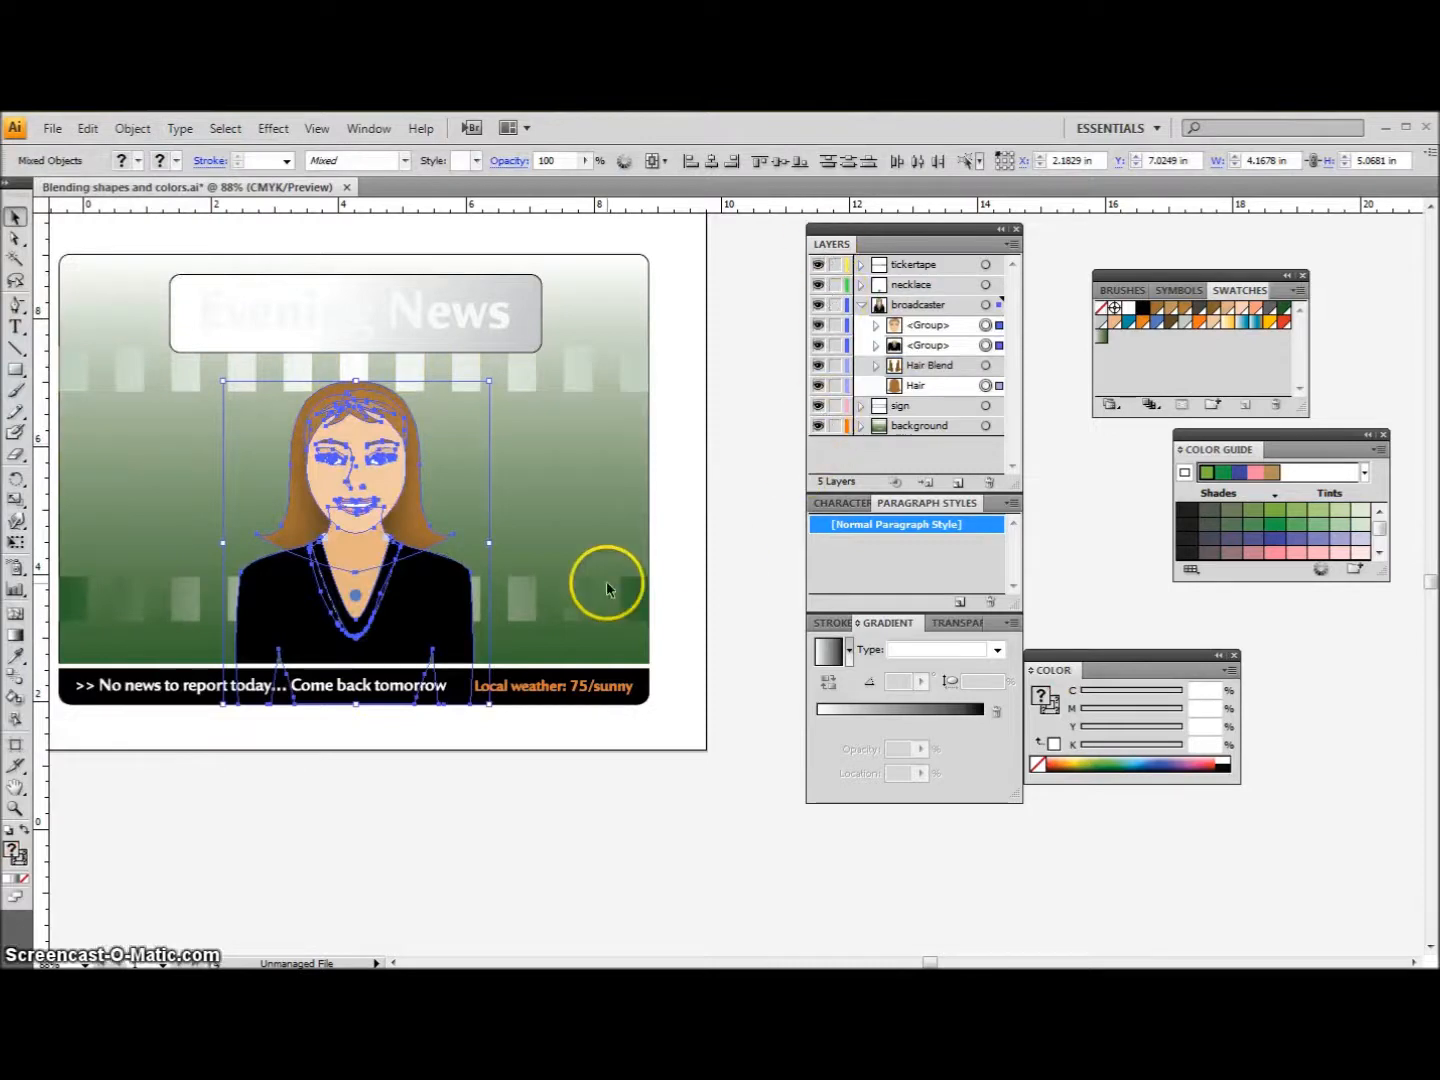
left_click(515, 541)
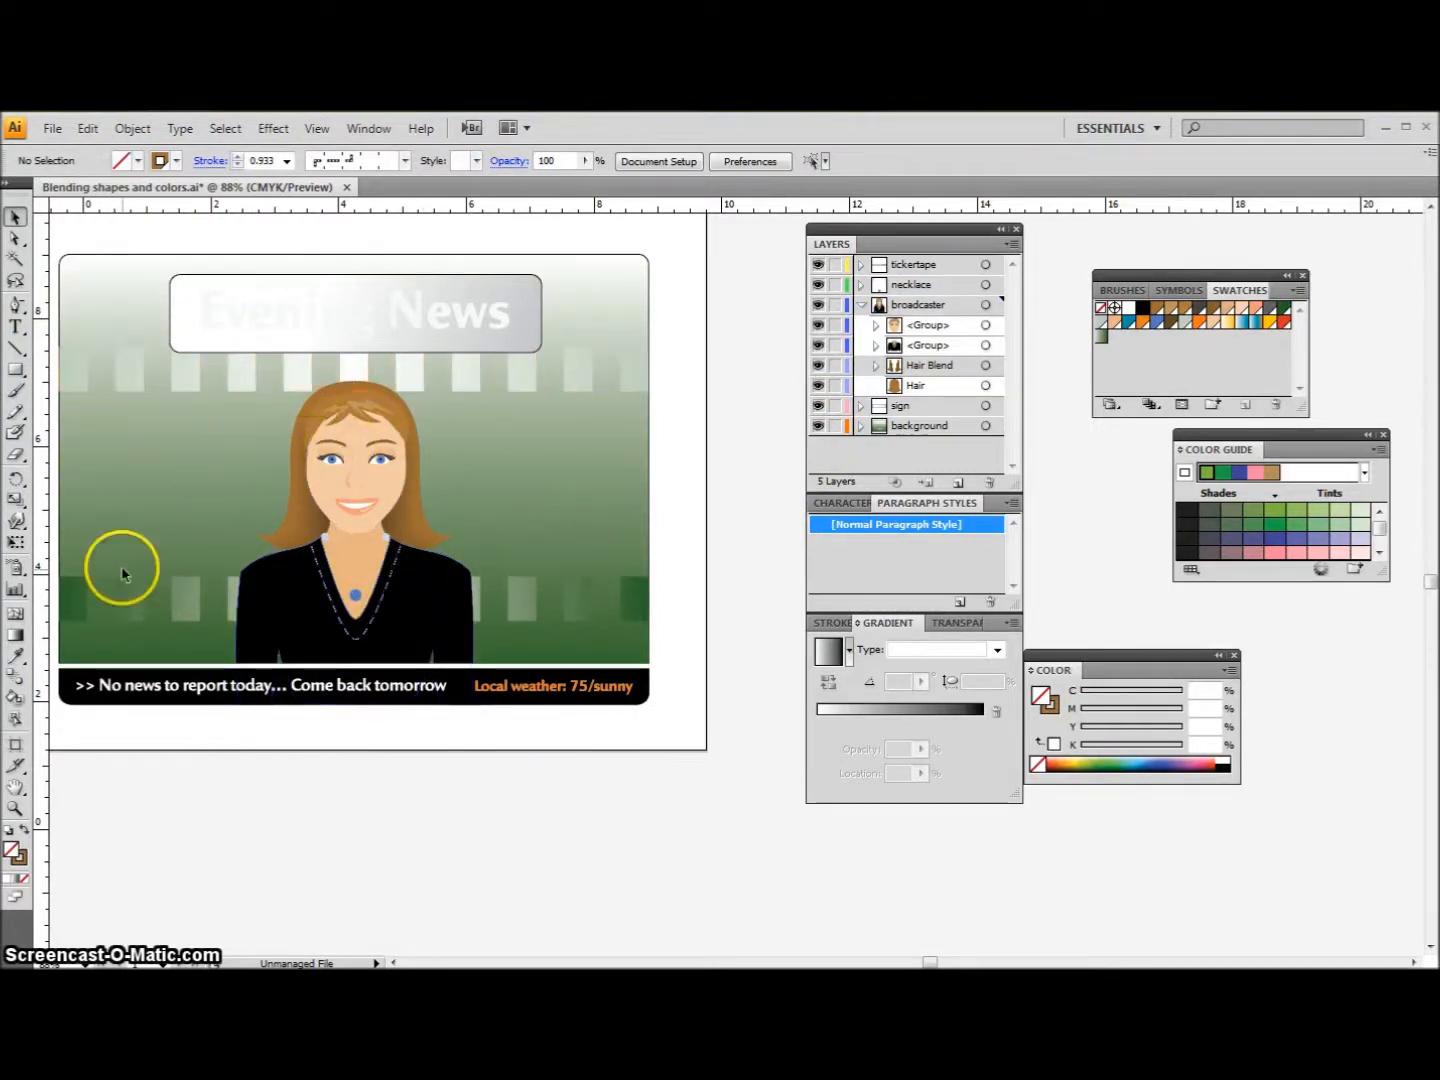
- Set the blend options to Specified Steps spacing with 4 steps
left_click(12, 680)
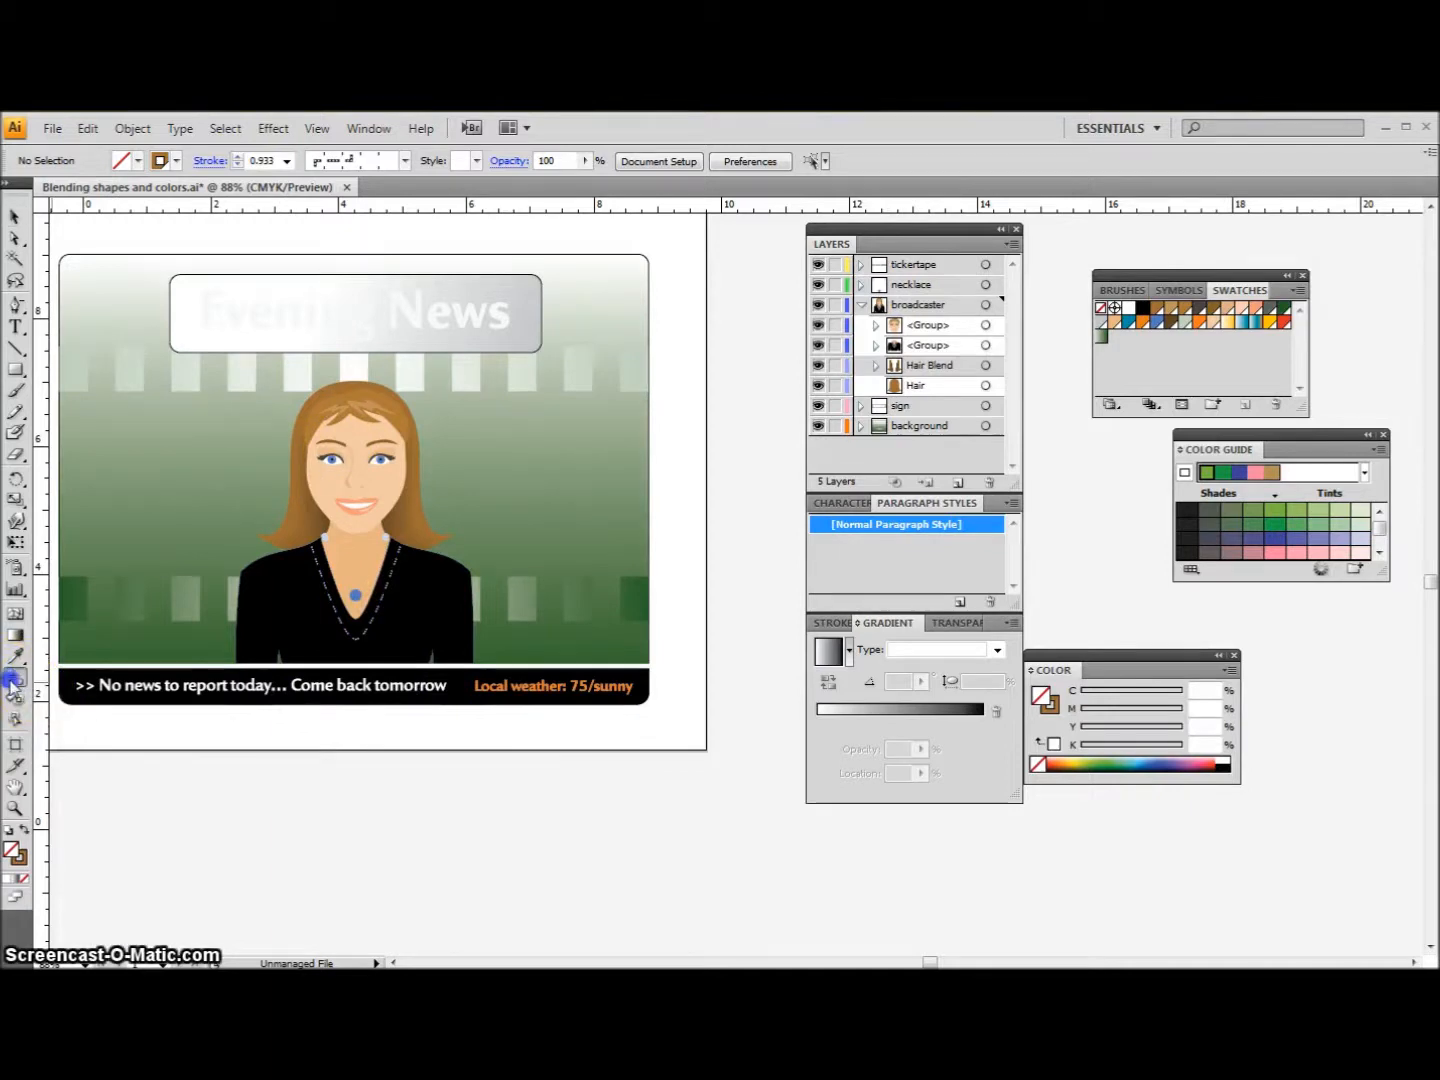
double_click(13, 679)
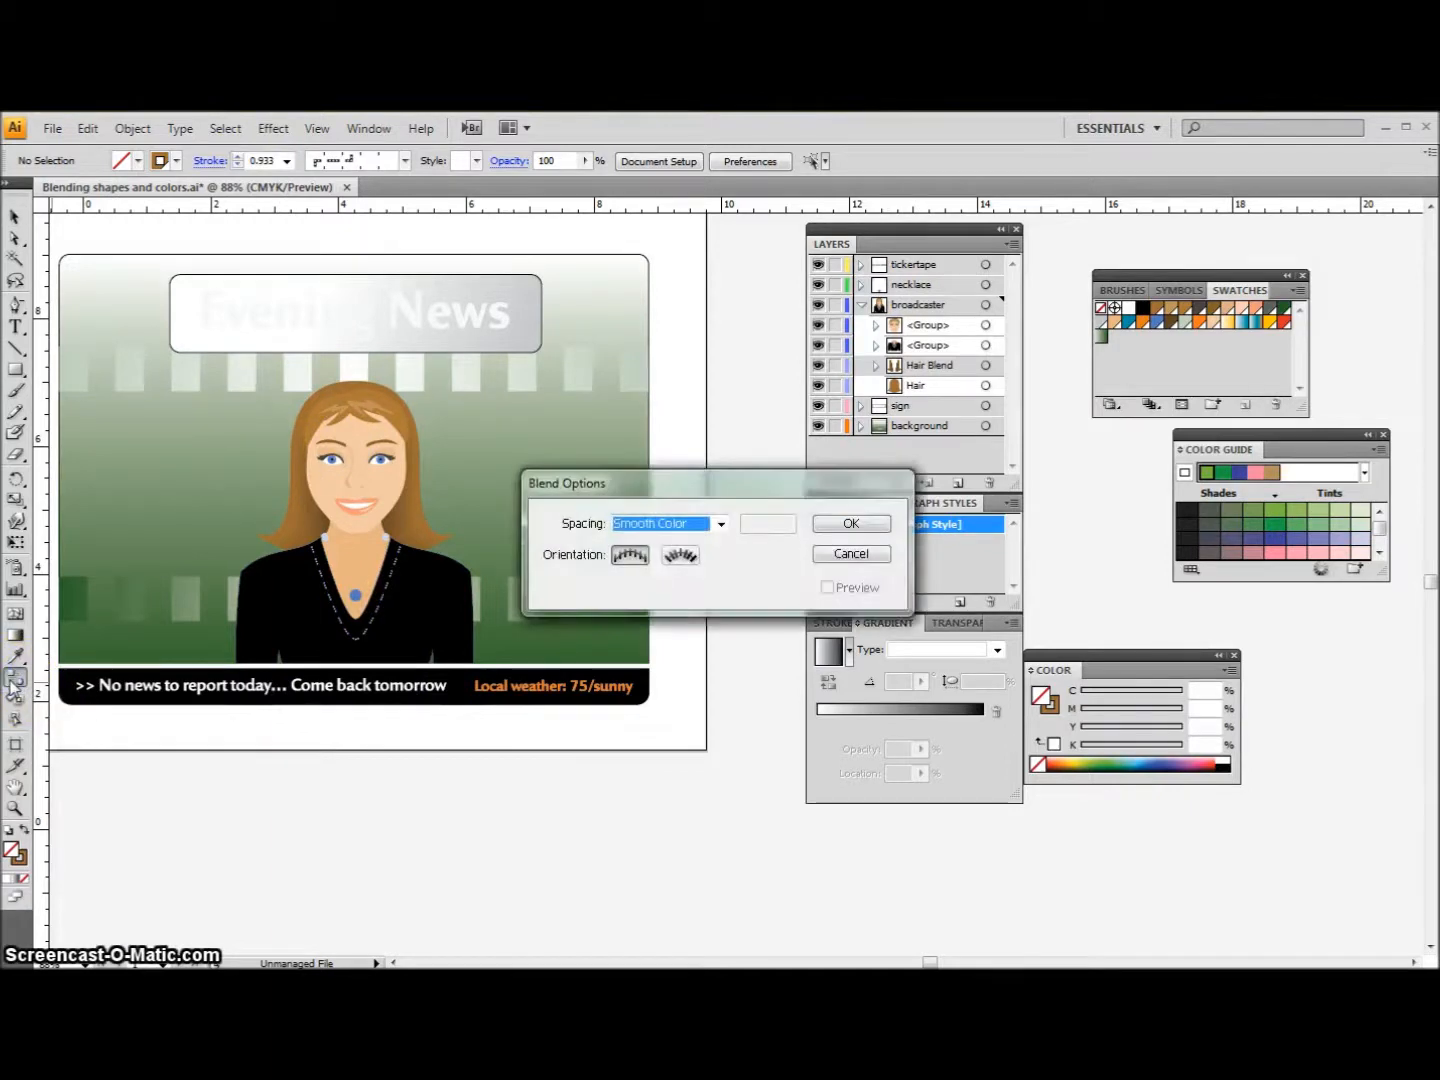
left_click(720, 524)
left_click(700, 556)
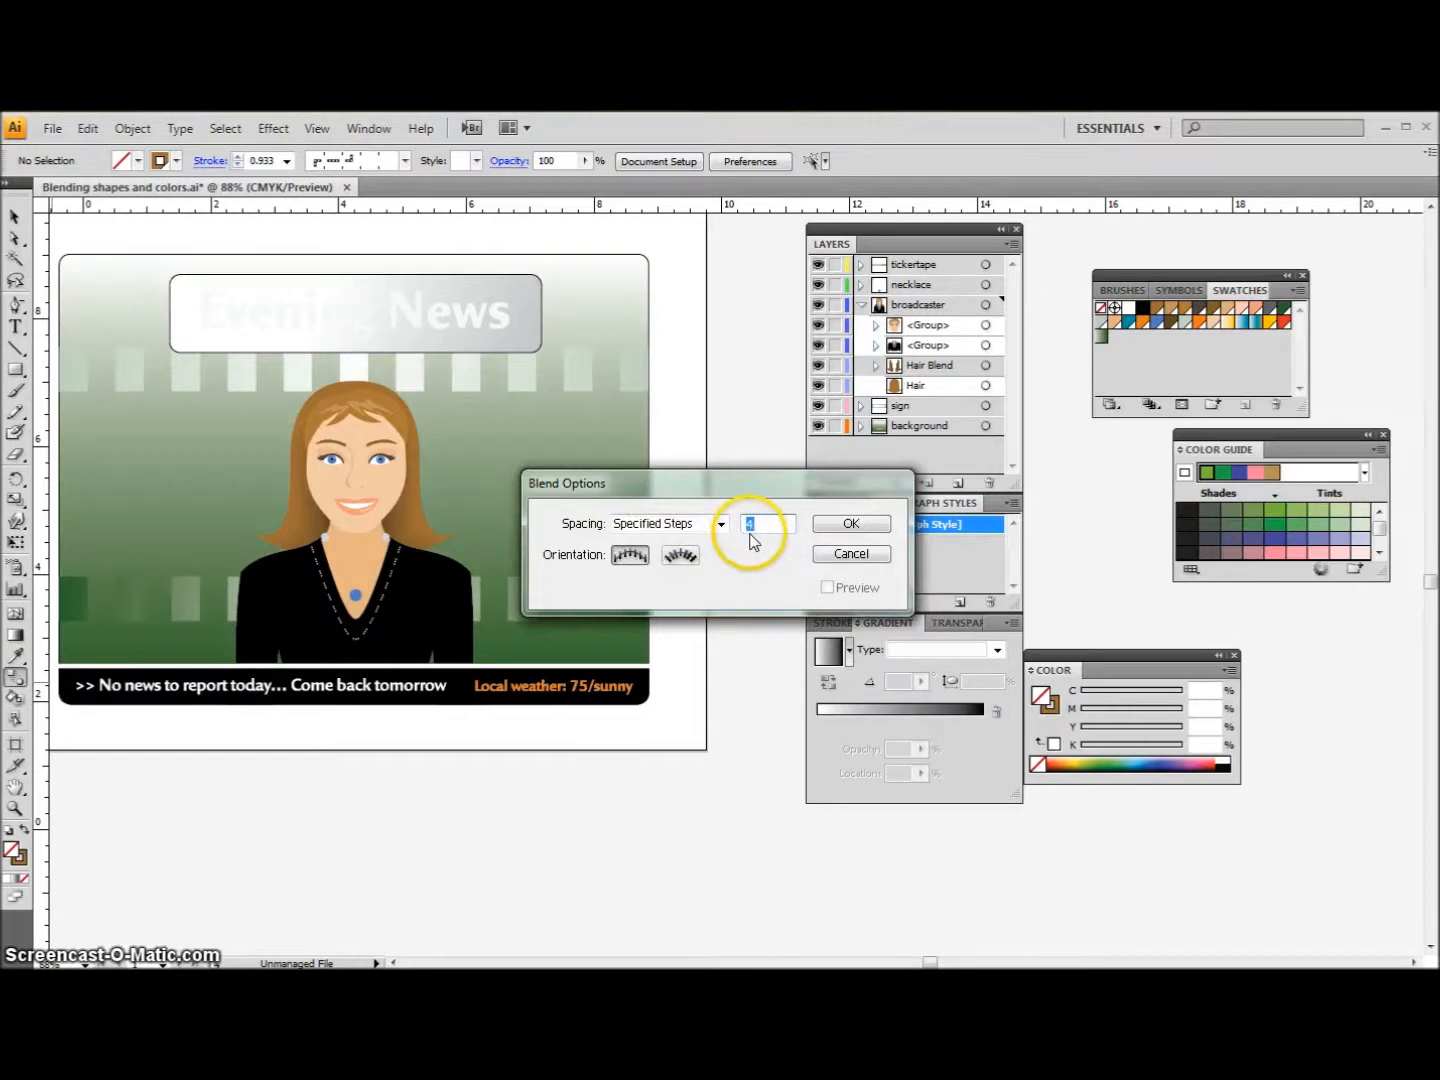
left_click(845, 523)
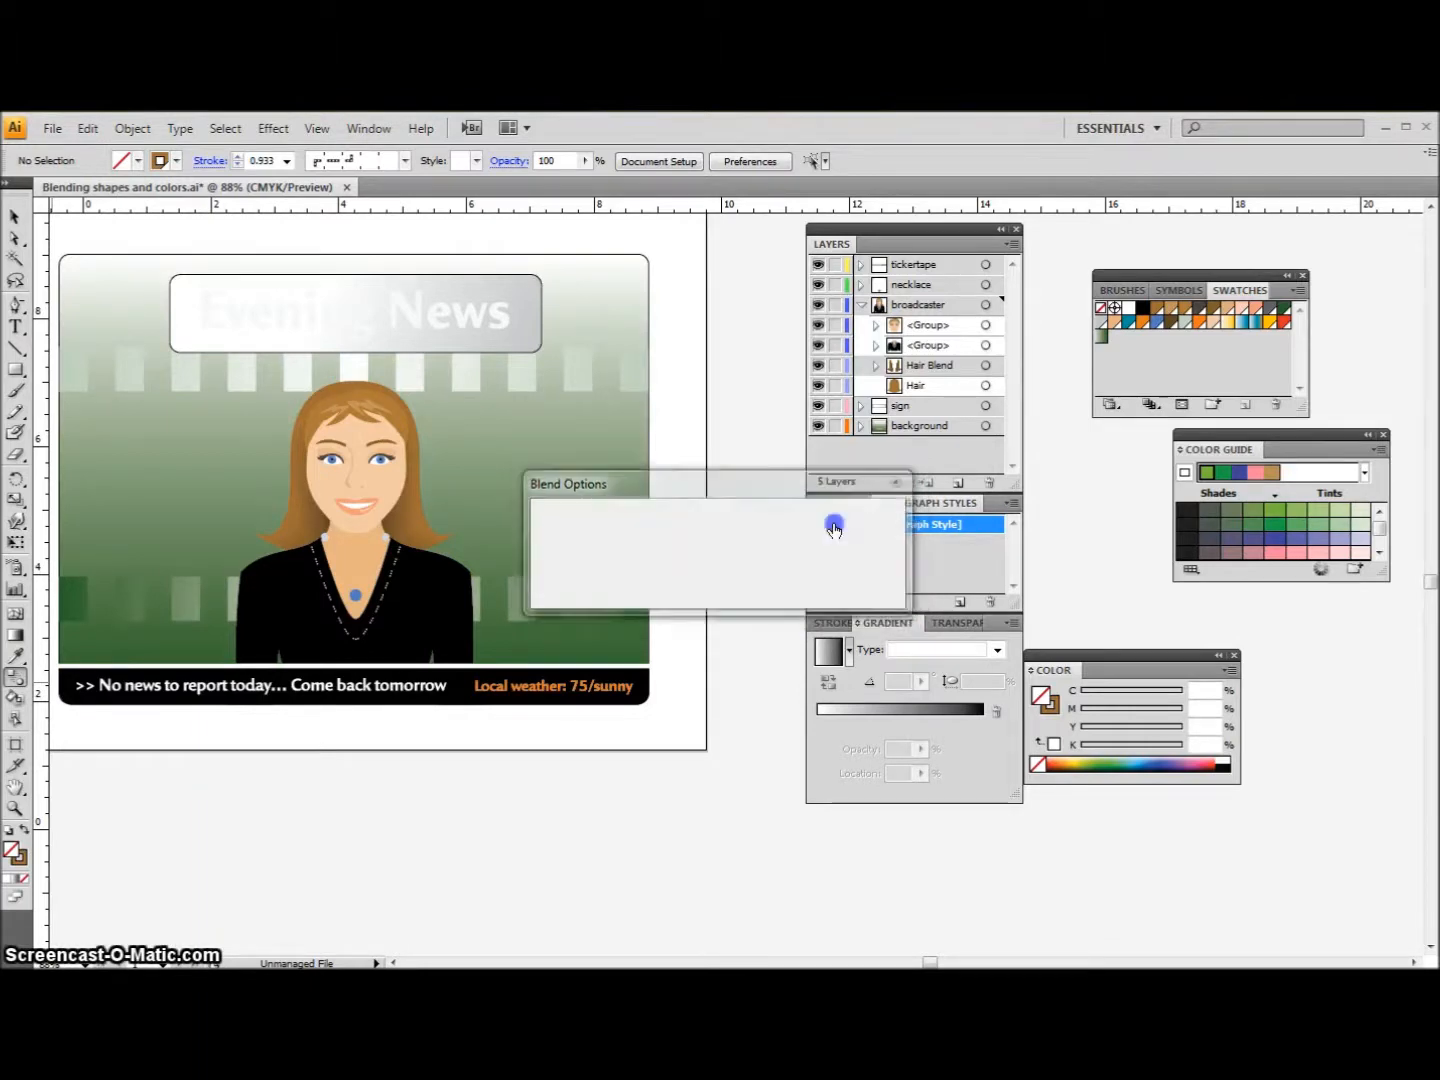
- Blend the upper-left bead, the lower centre bead and the upper-right bead into one continuous necklace
left_click(325, 538)
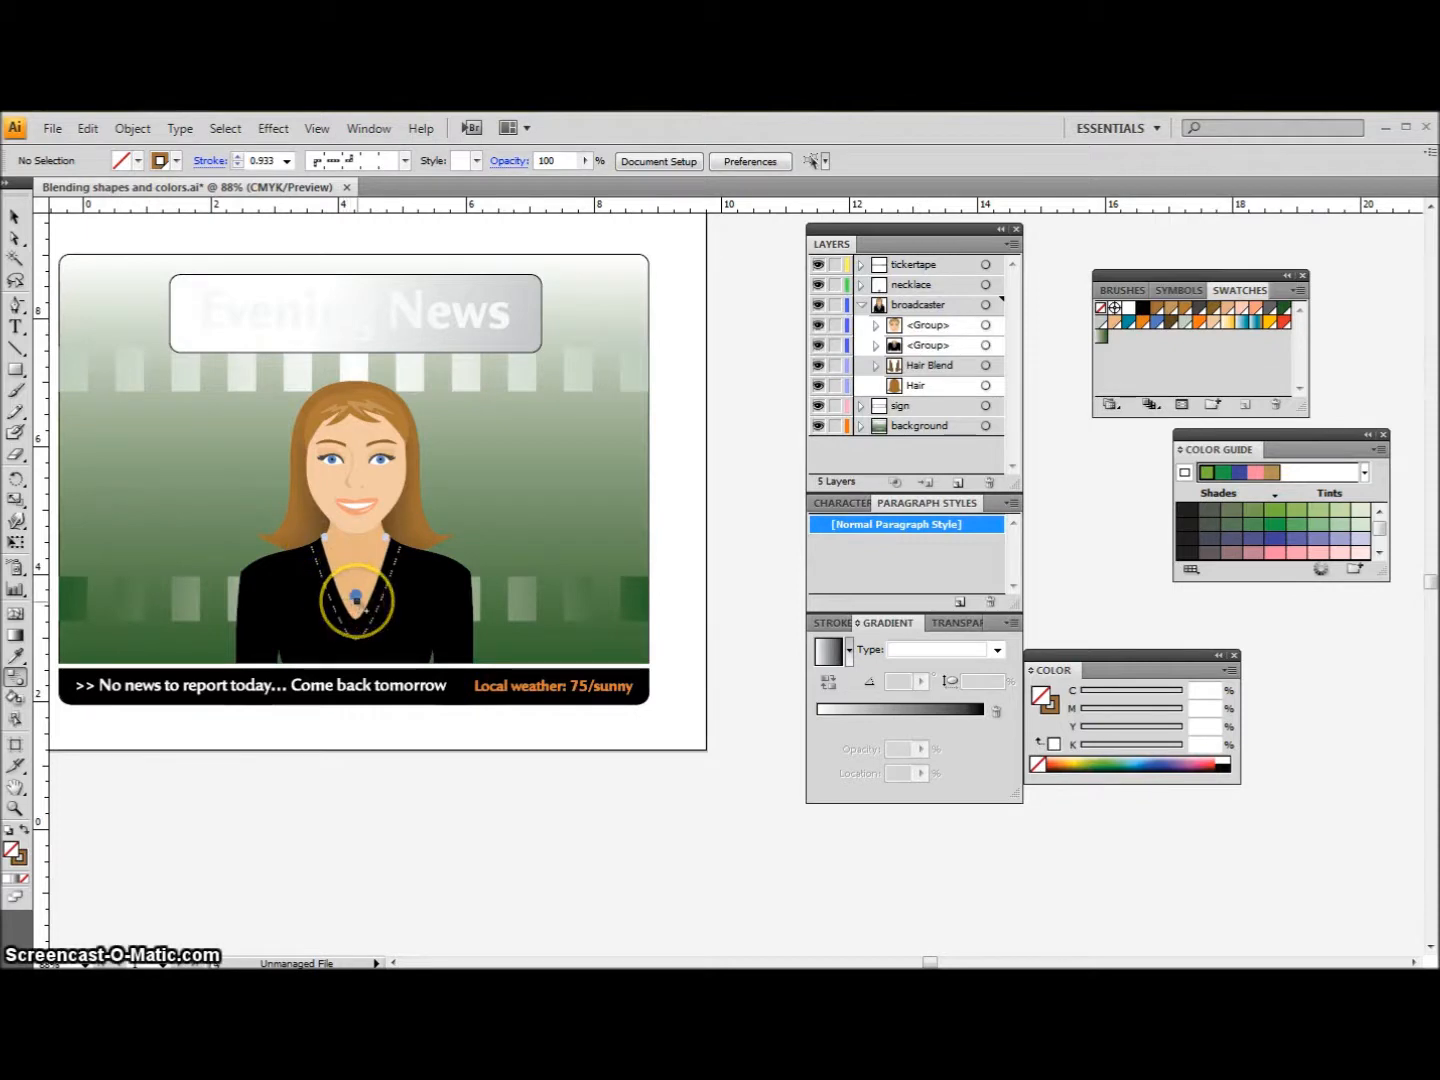
left_click(356, 599)
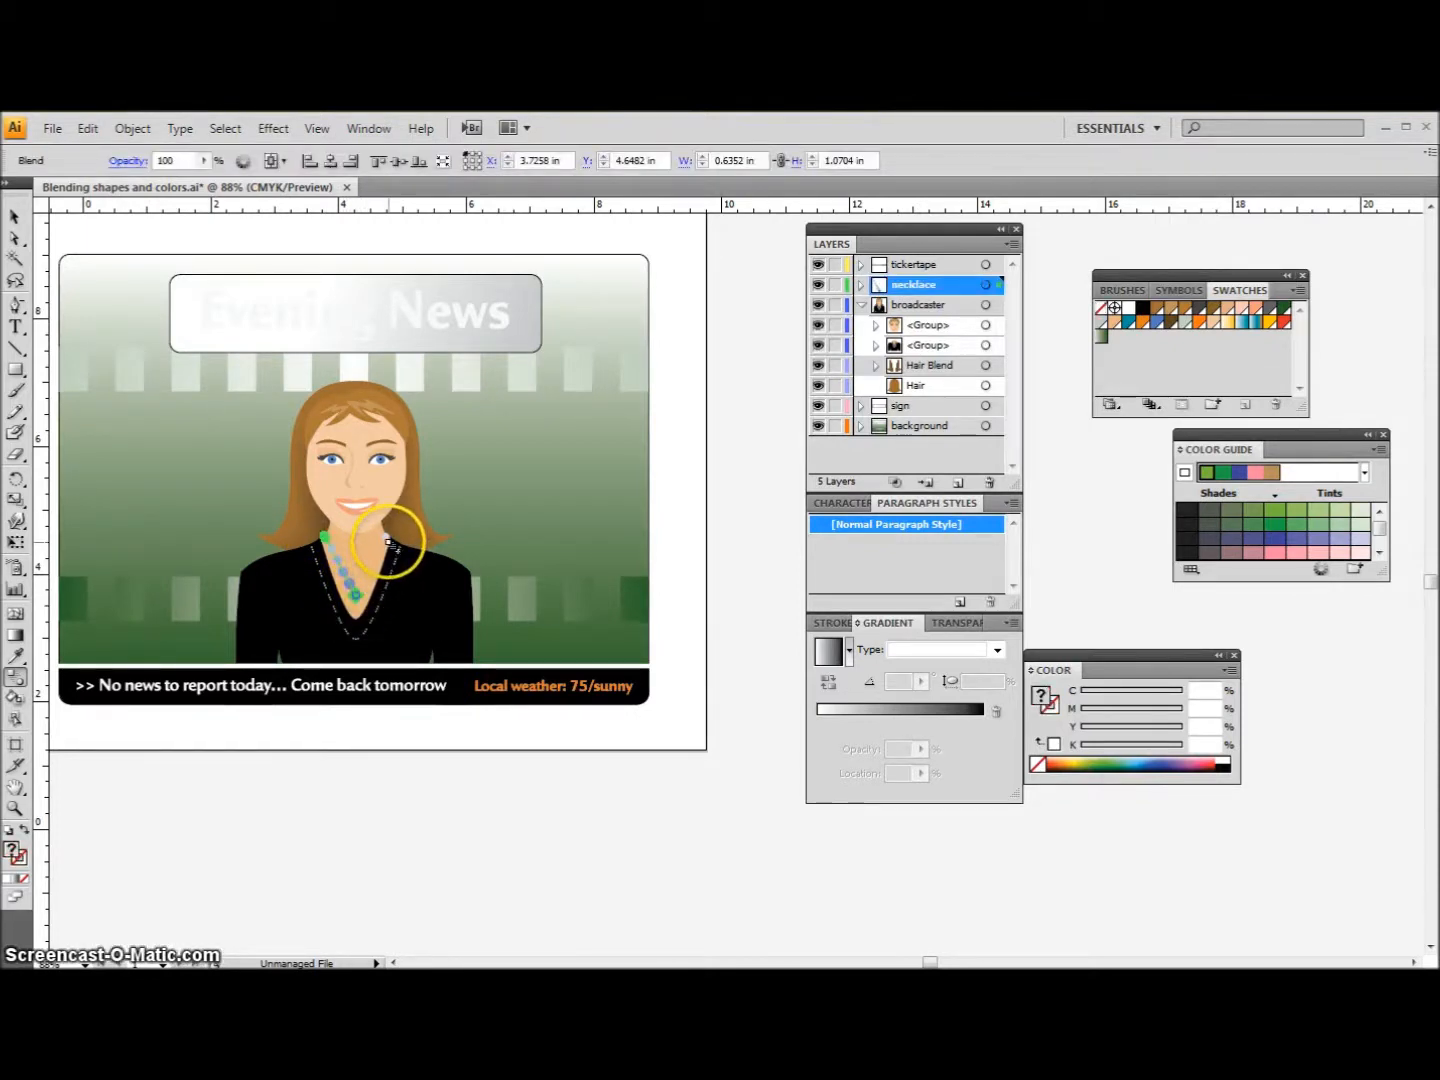
left_click(387, 539)
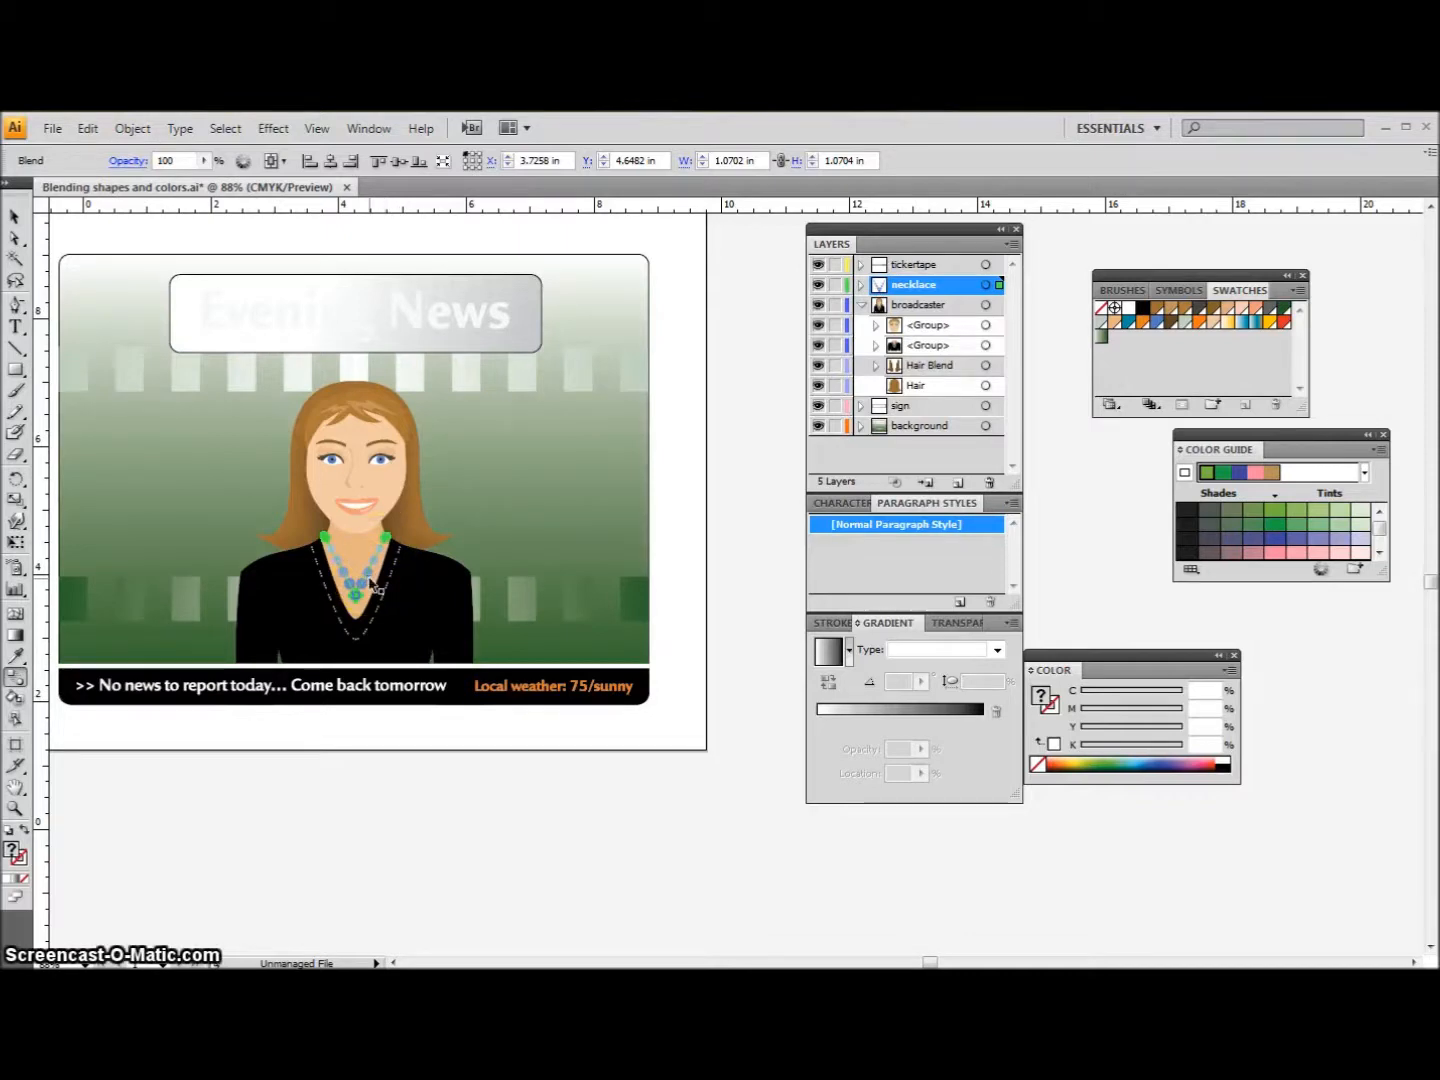
- Select the anchor point of the necklace blend's spine at the centre bead and convert it to a smooth point
key("ctrl+plus")
key("ctrl+plus")
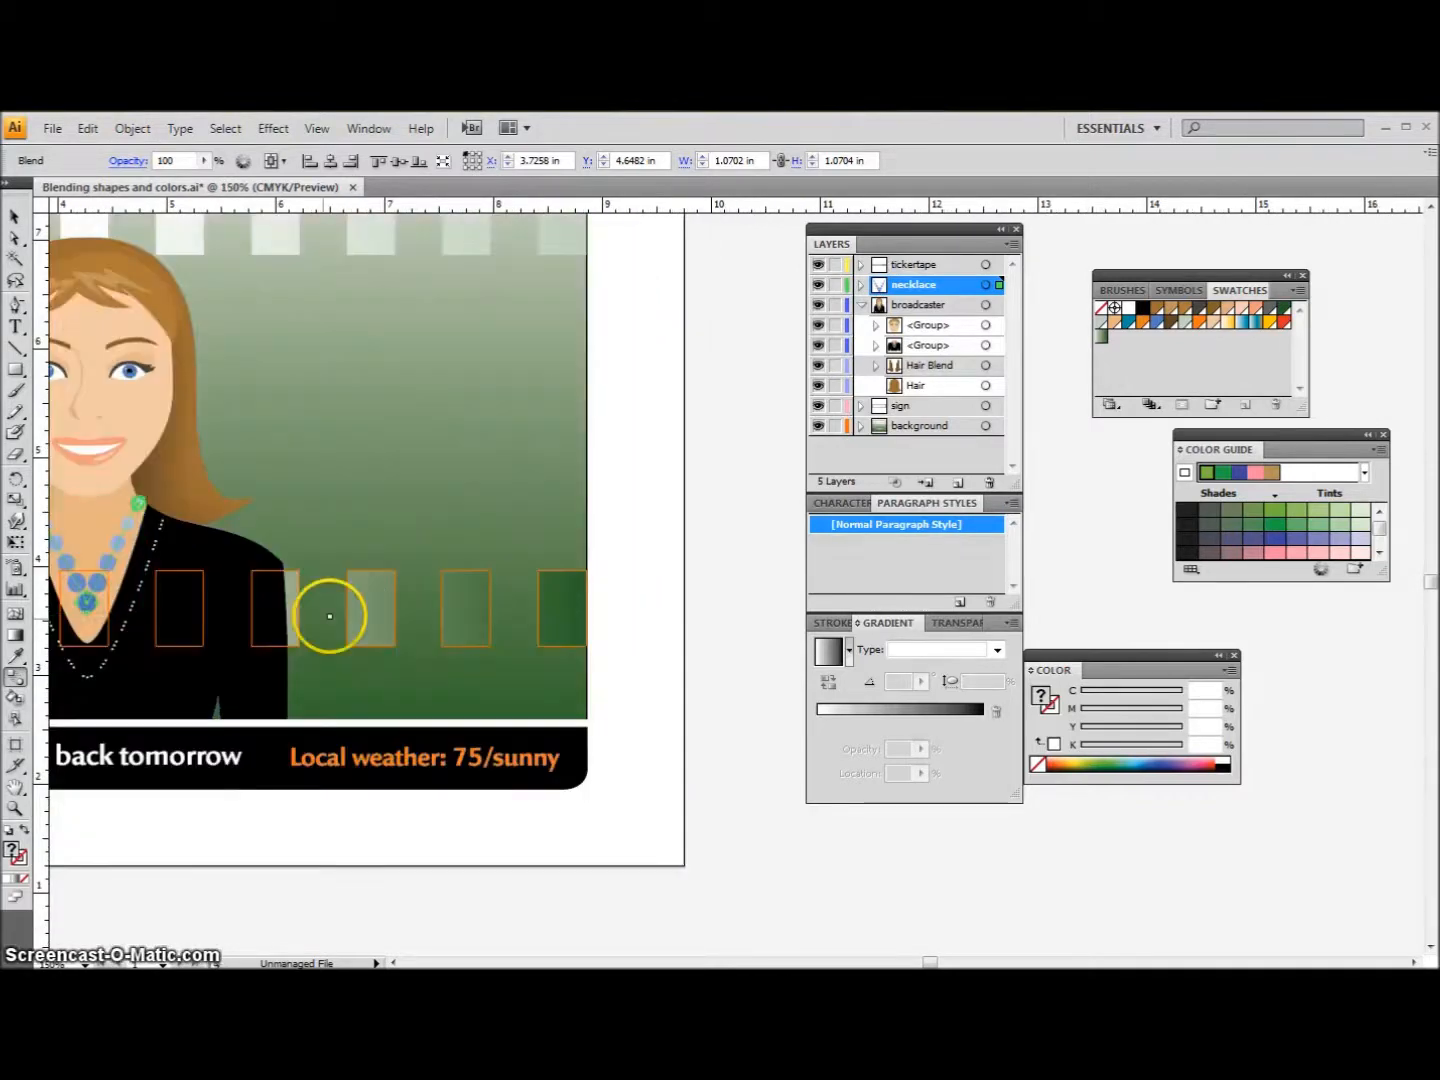
left_click_drag(193, 845, 499, 889)
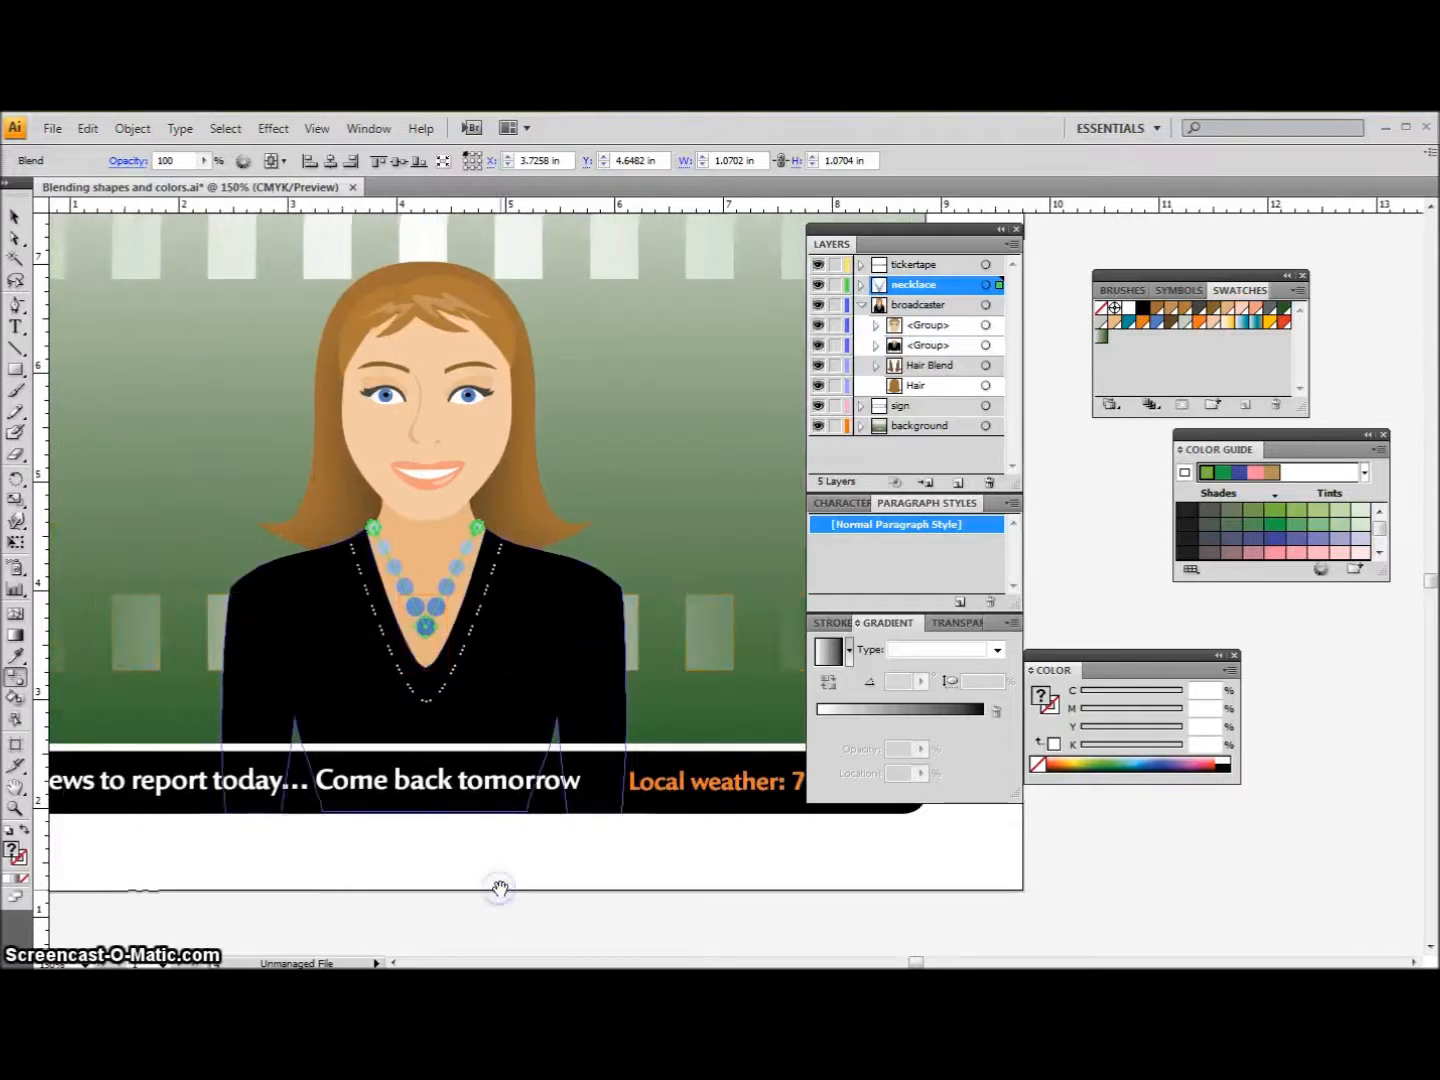
key("ctrl+plus")
key("ctrl+plus")
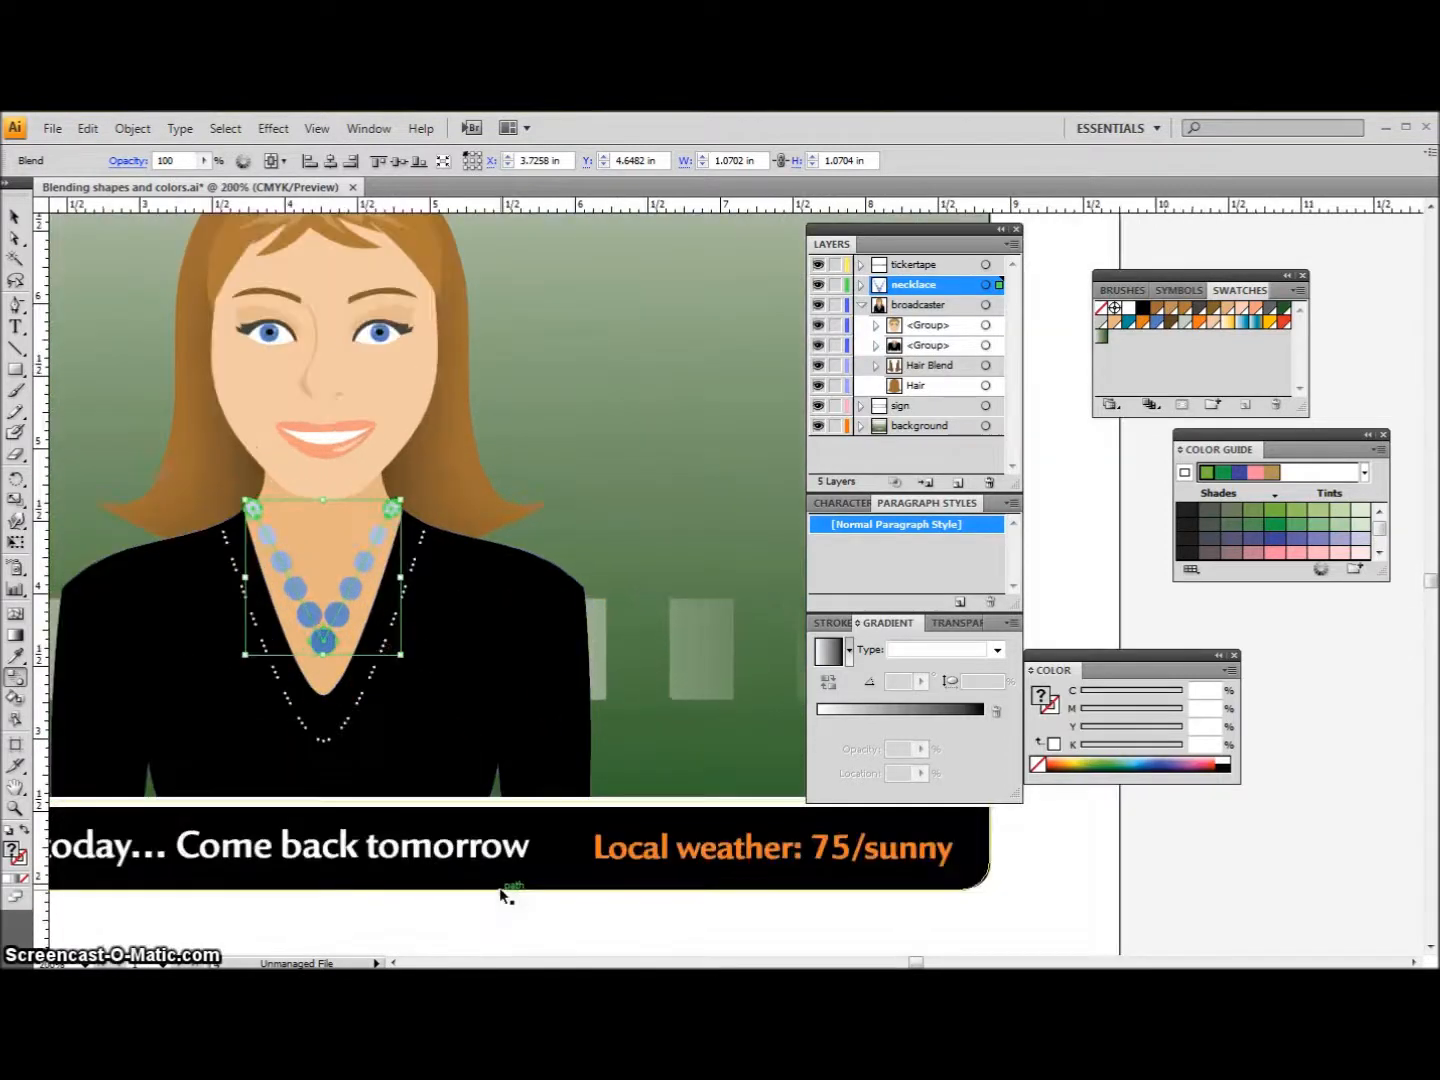
left_click_drag(275, 767, 490, 829)
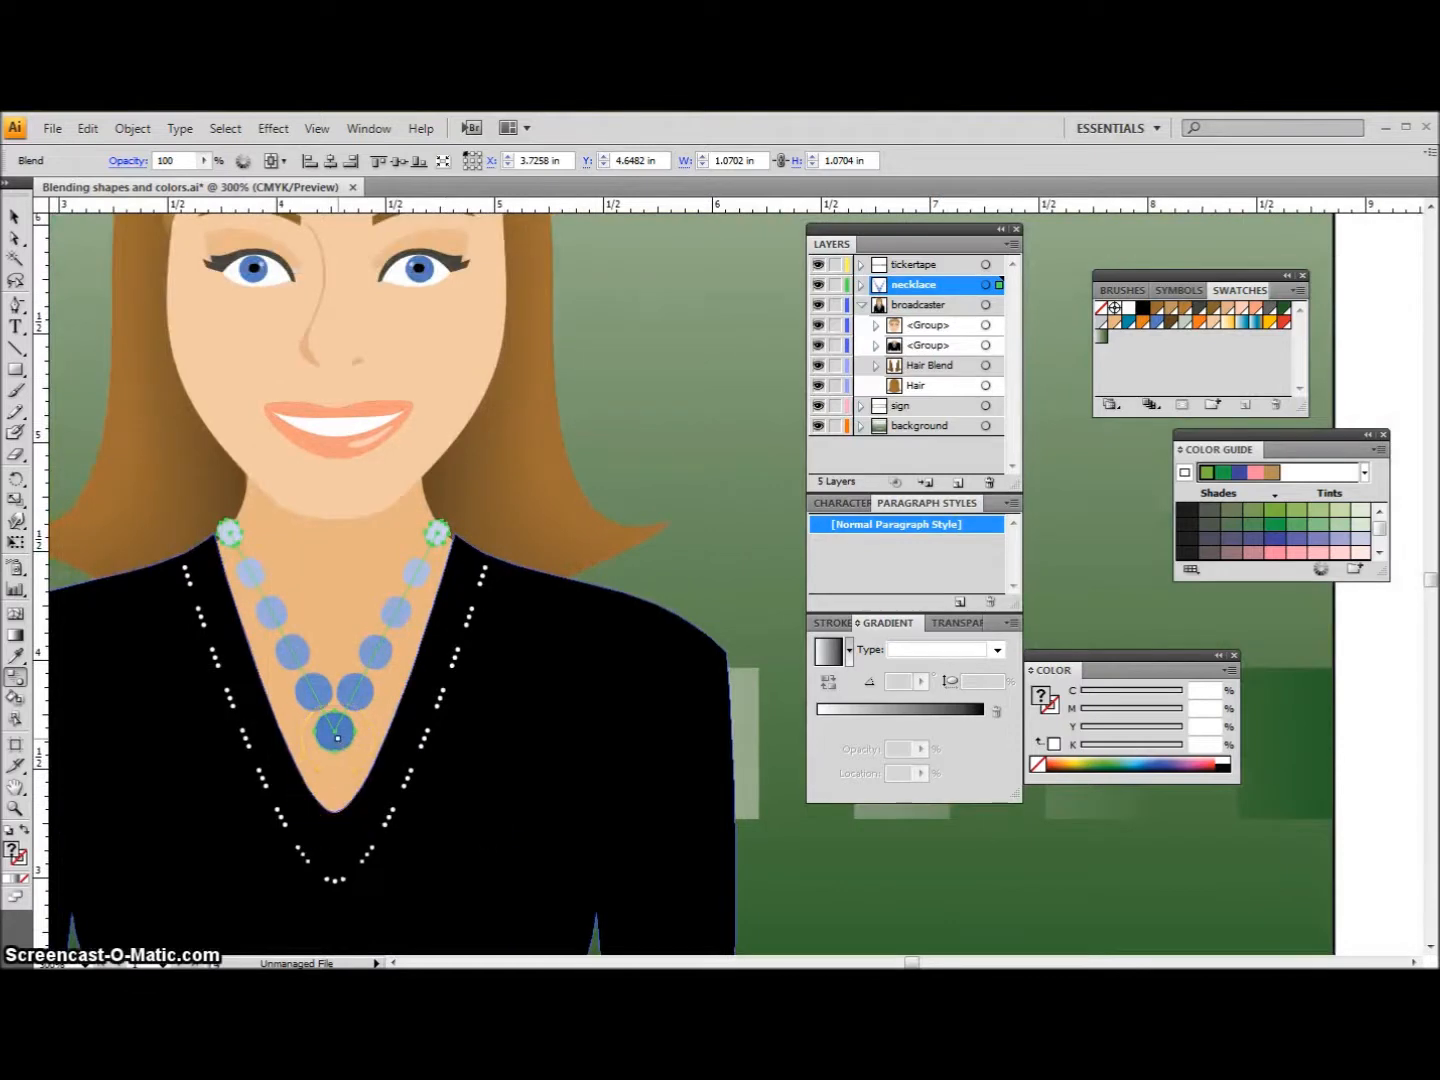
left_click(14, 238)
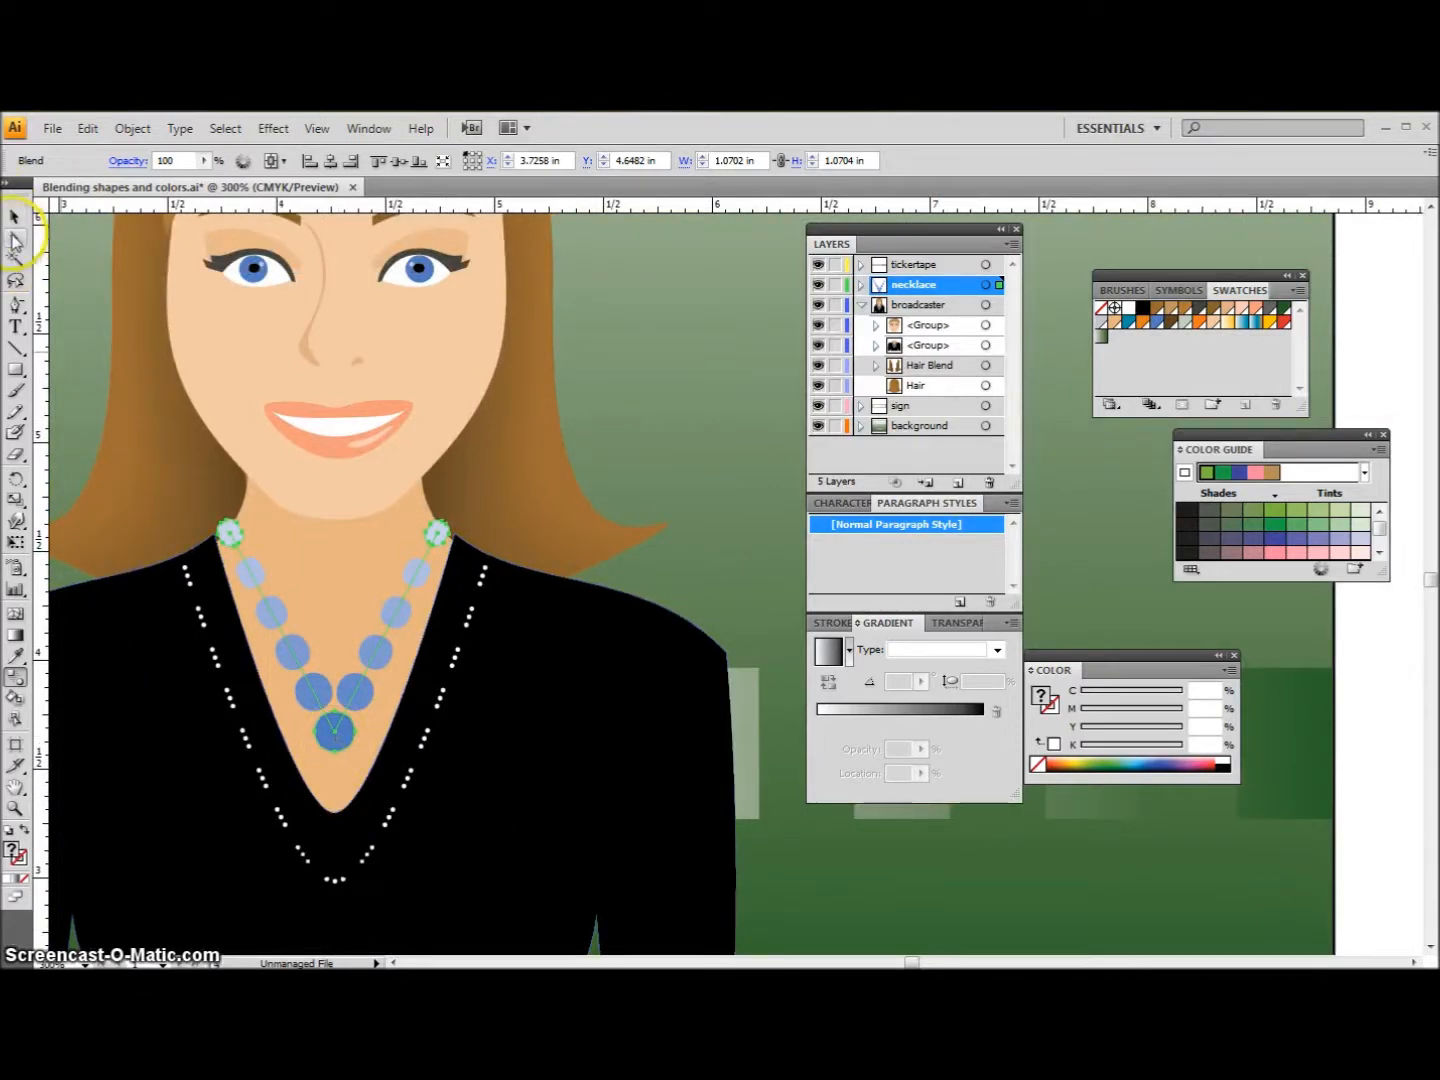
left_click(335, 734)
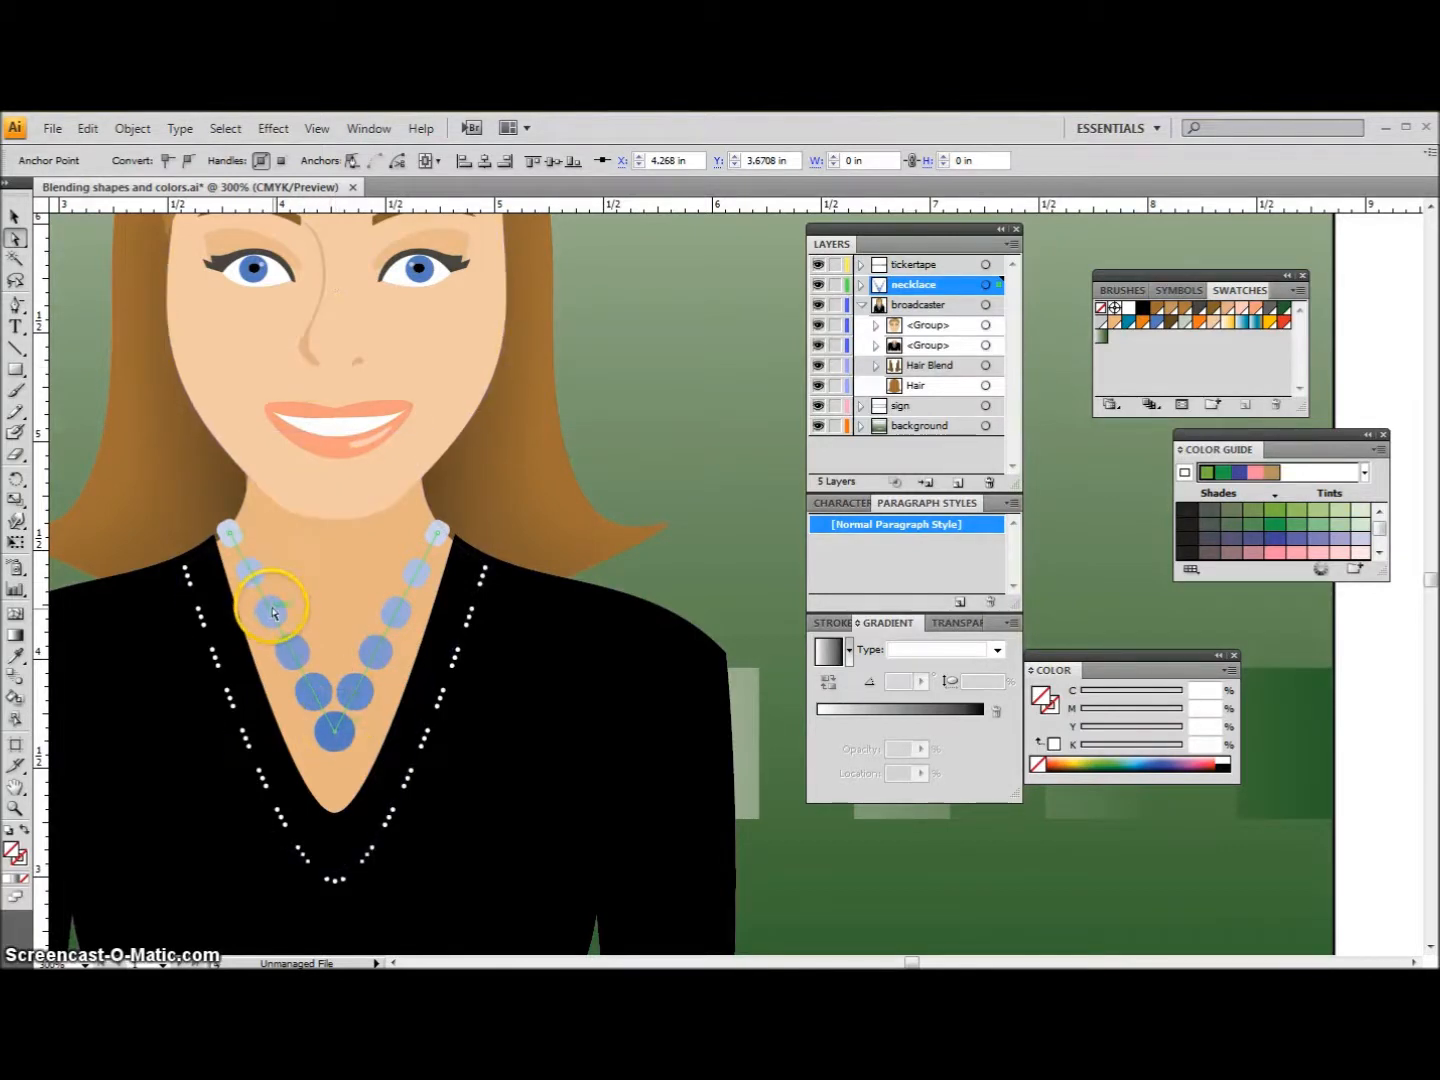
left_click(187, 162)
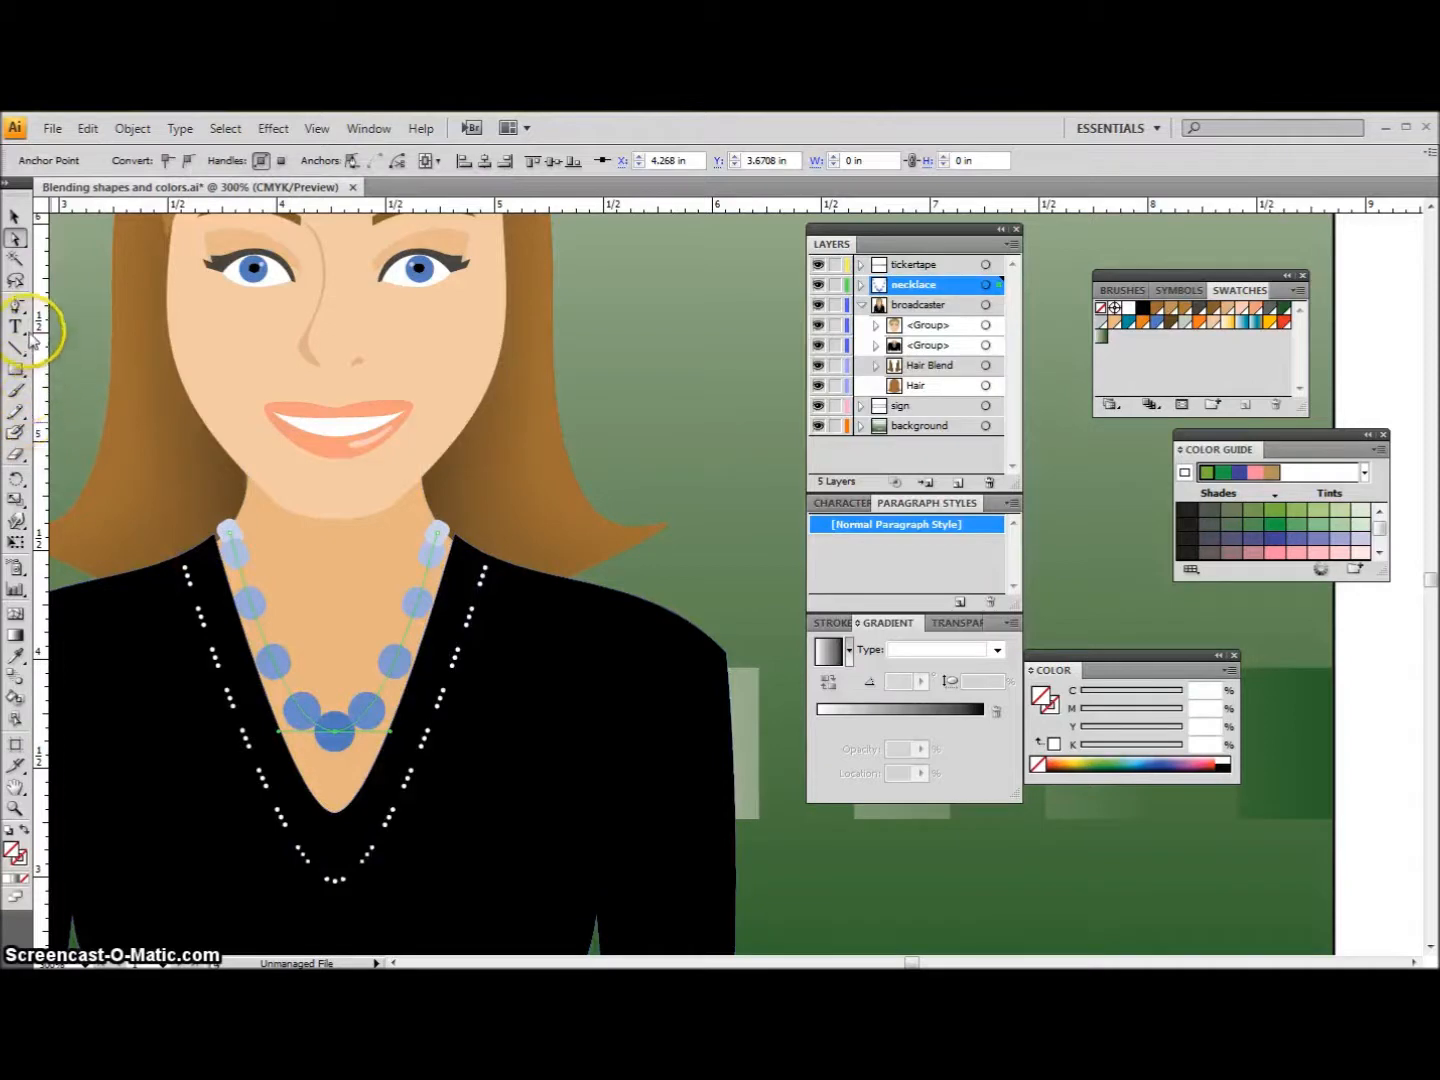
- Pull longer direction handles out of the spine's centre anchor with the Convert Anchor Point tool, widening the necklace evenly on both sides
left_click_drag(20, 307, 83, 373)
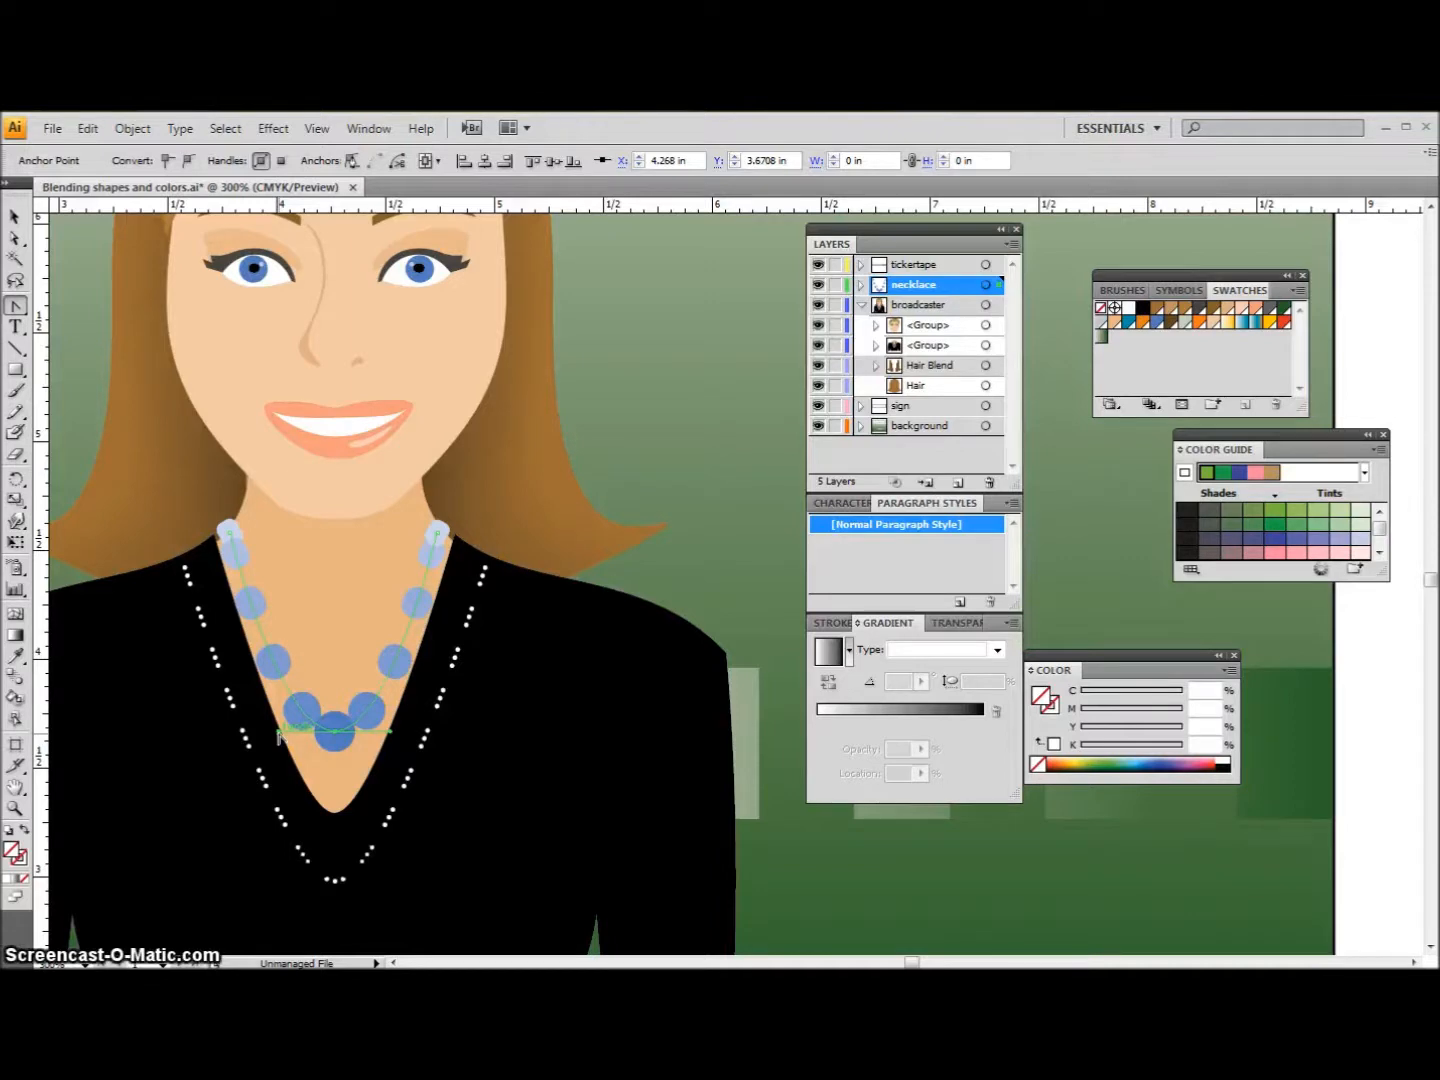
left_click_drag(250, 733, 243, 733)
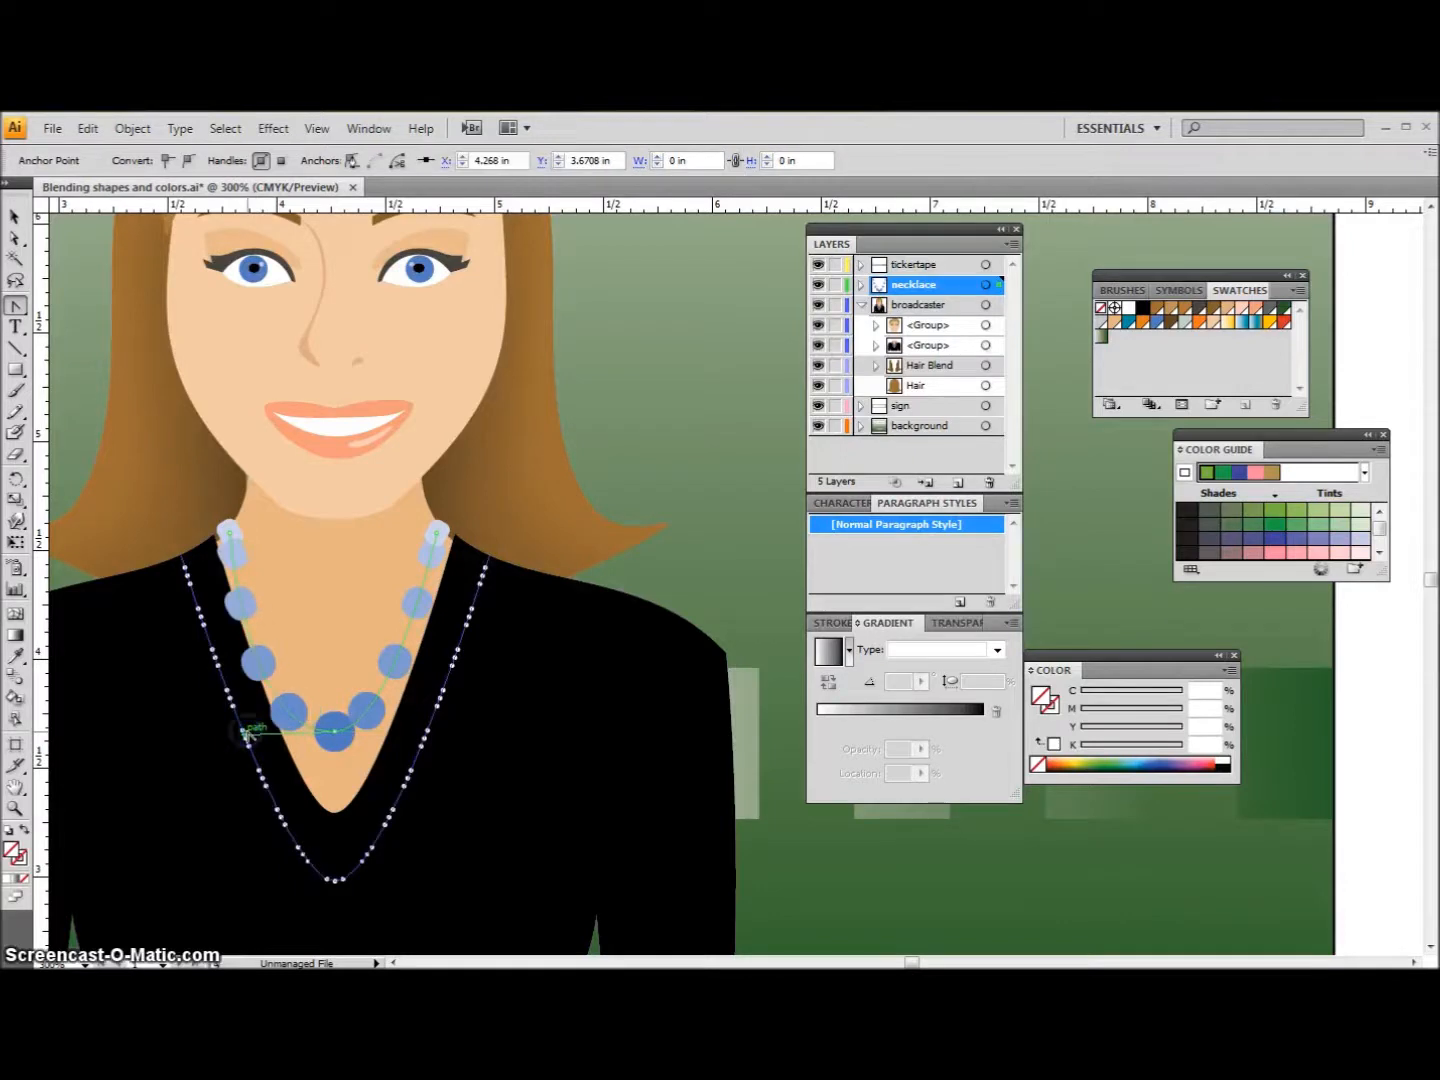
left_click(337, 734)
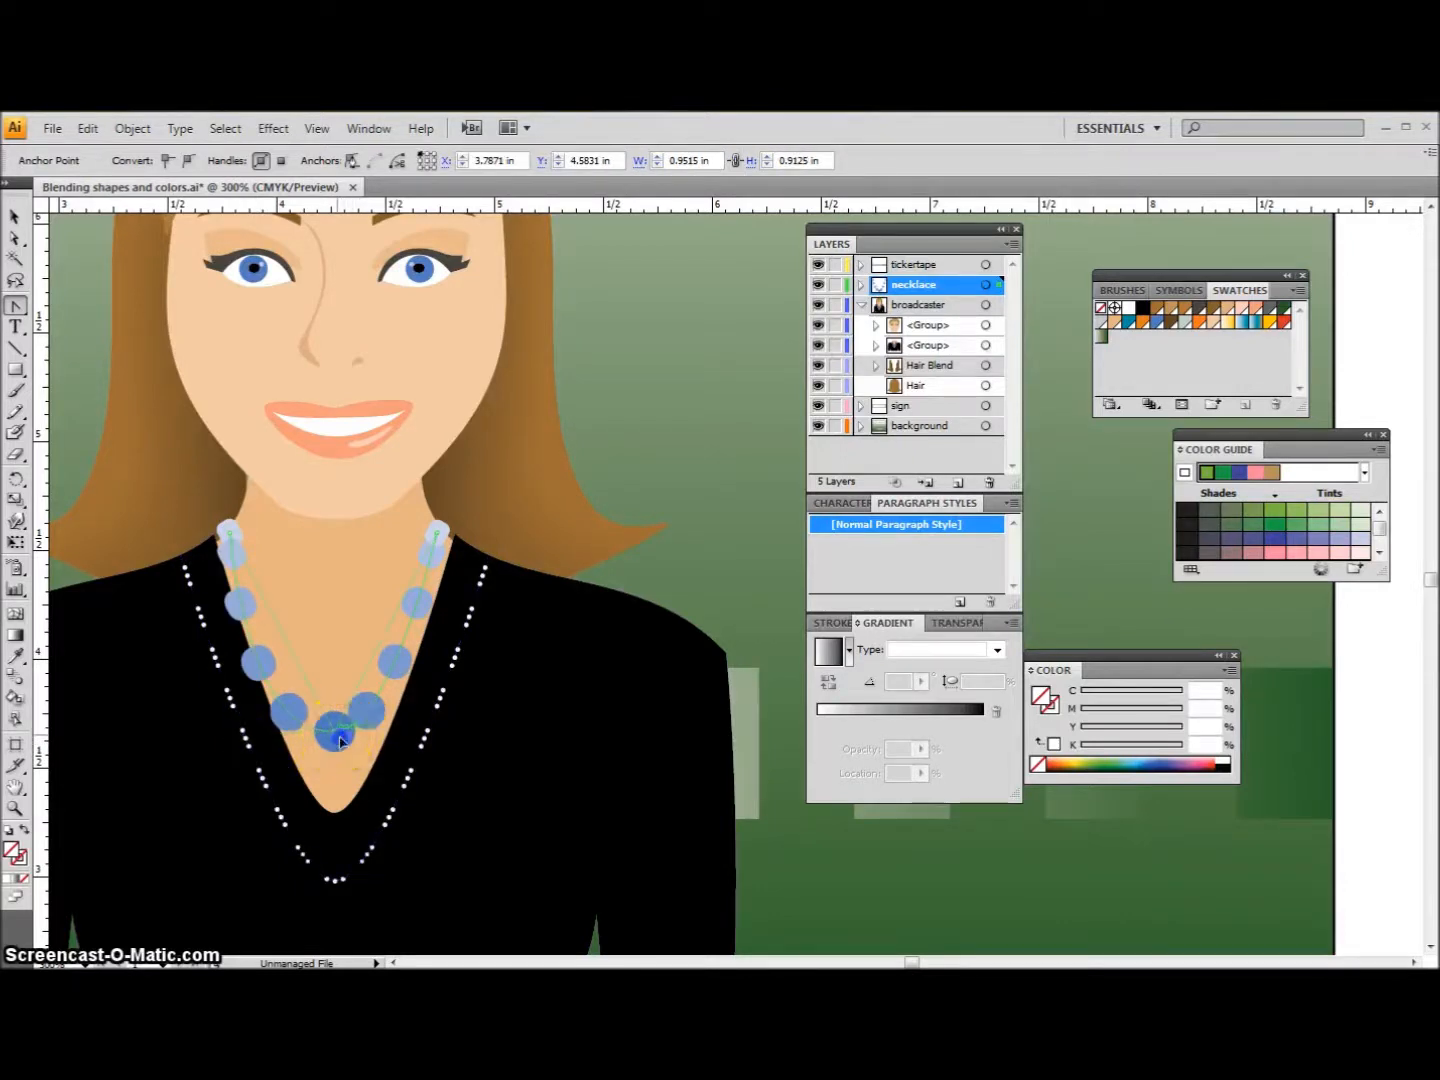
left_click_drag(369, 735, 283, 732)
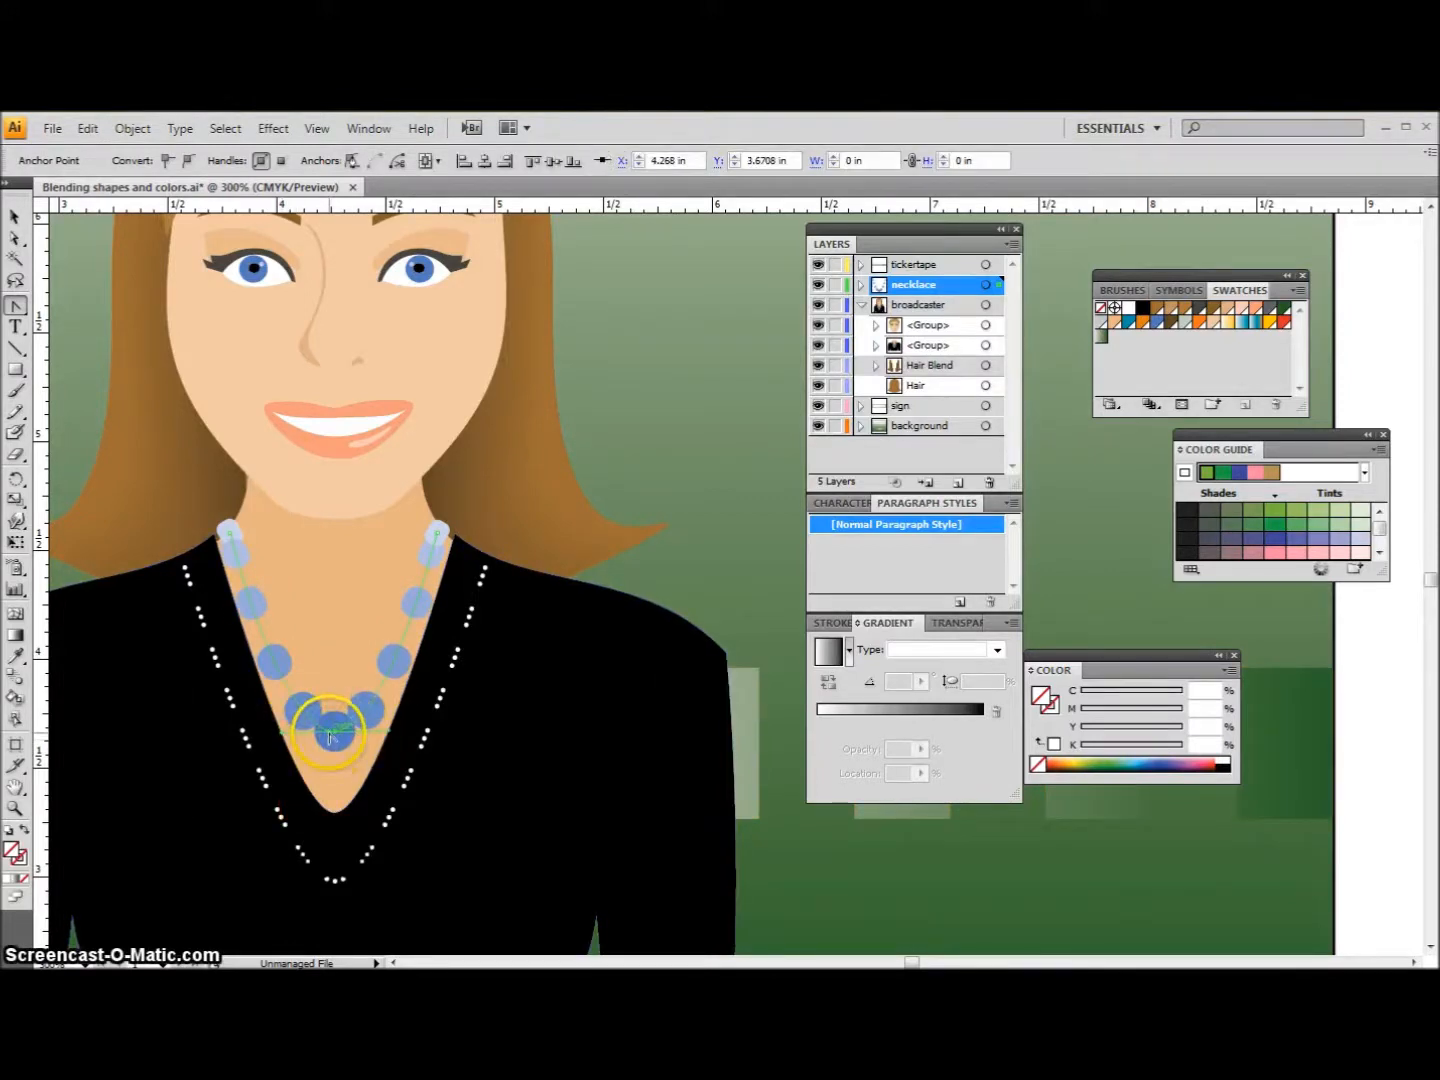
left_click_drag(334, 731, 258, 735)
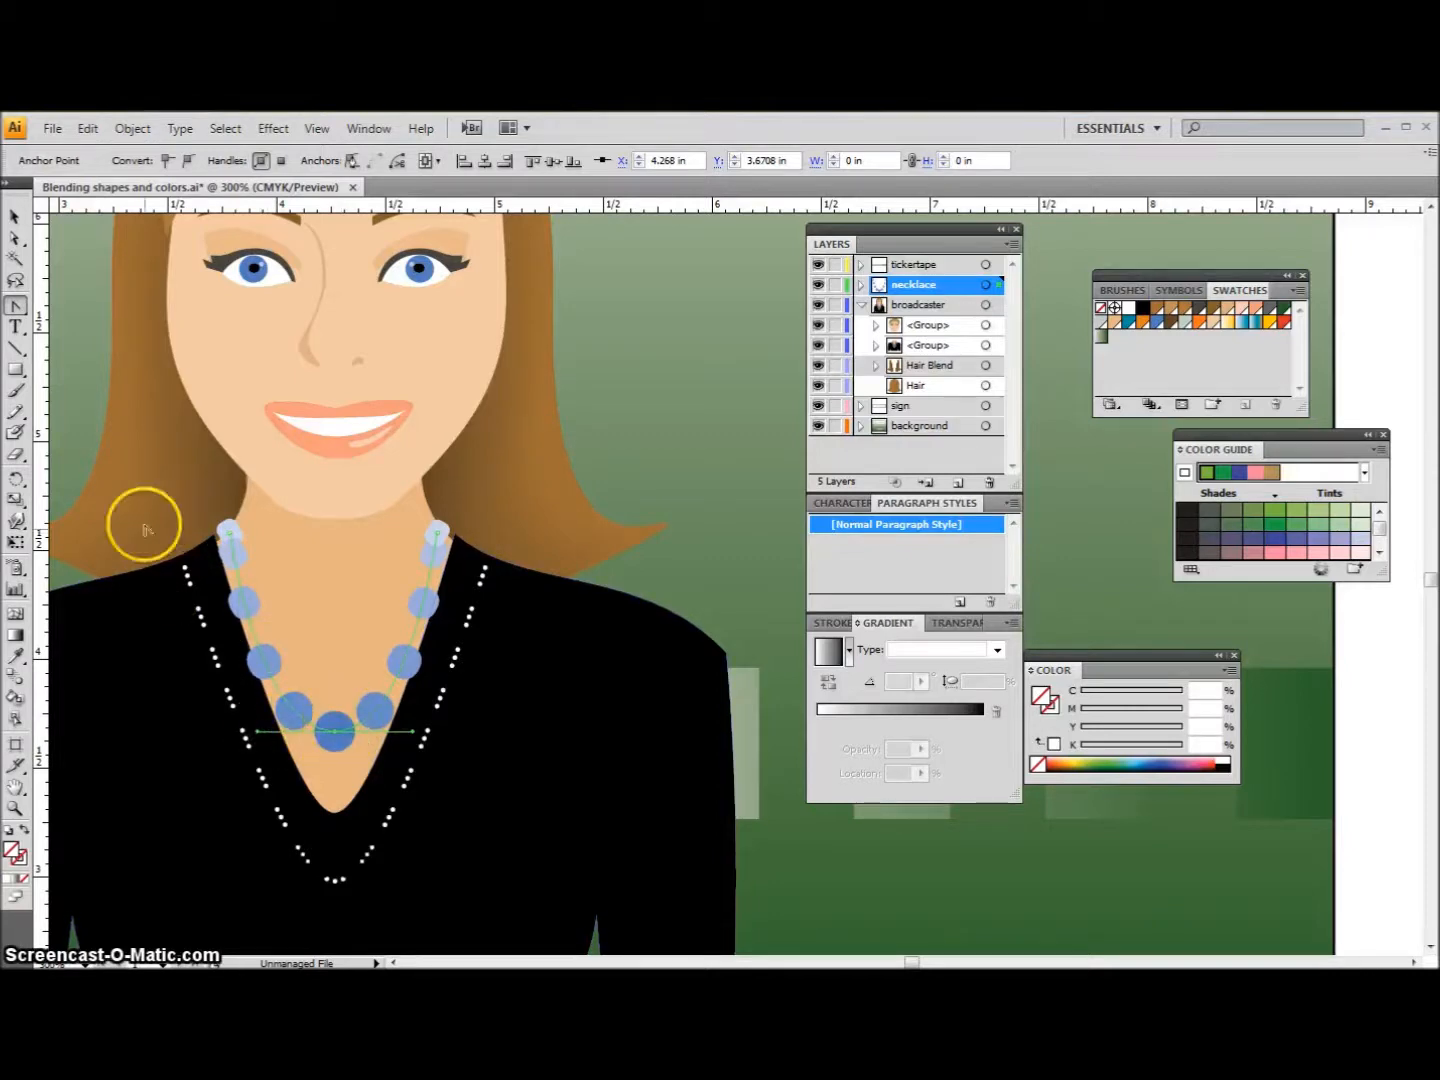
- Select the centre bead of the necklace and delete its top anchor point
left_click(15, 239)
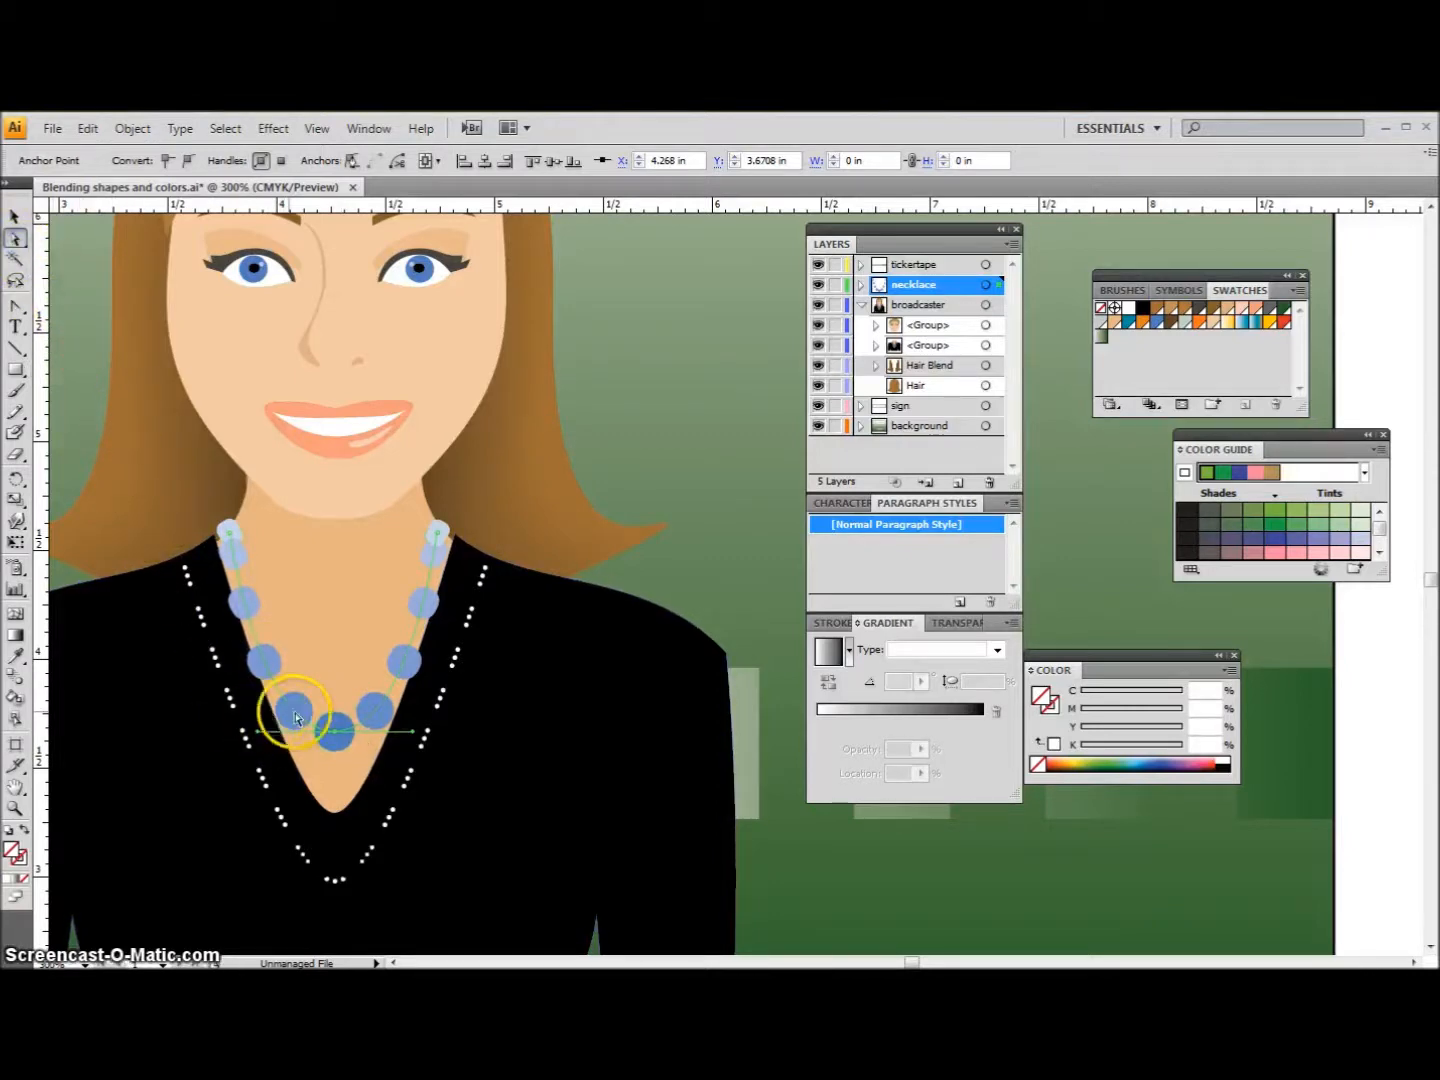
left_click(338, 726)
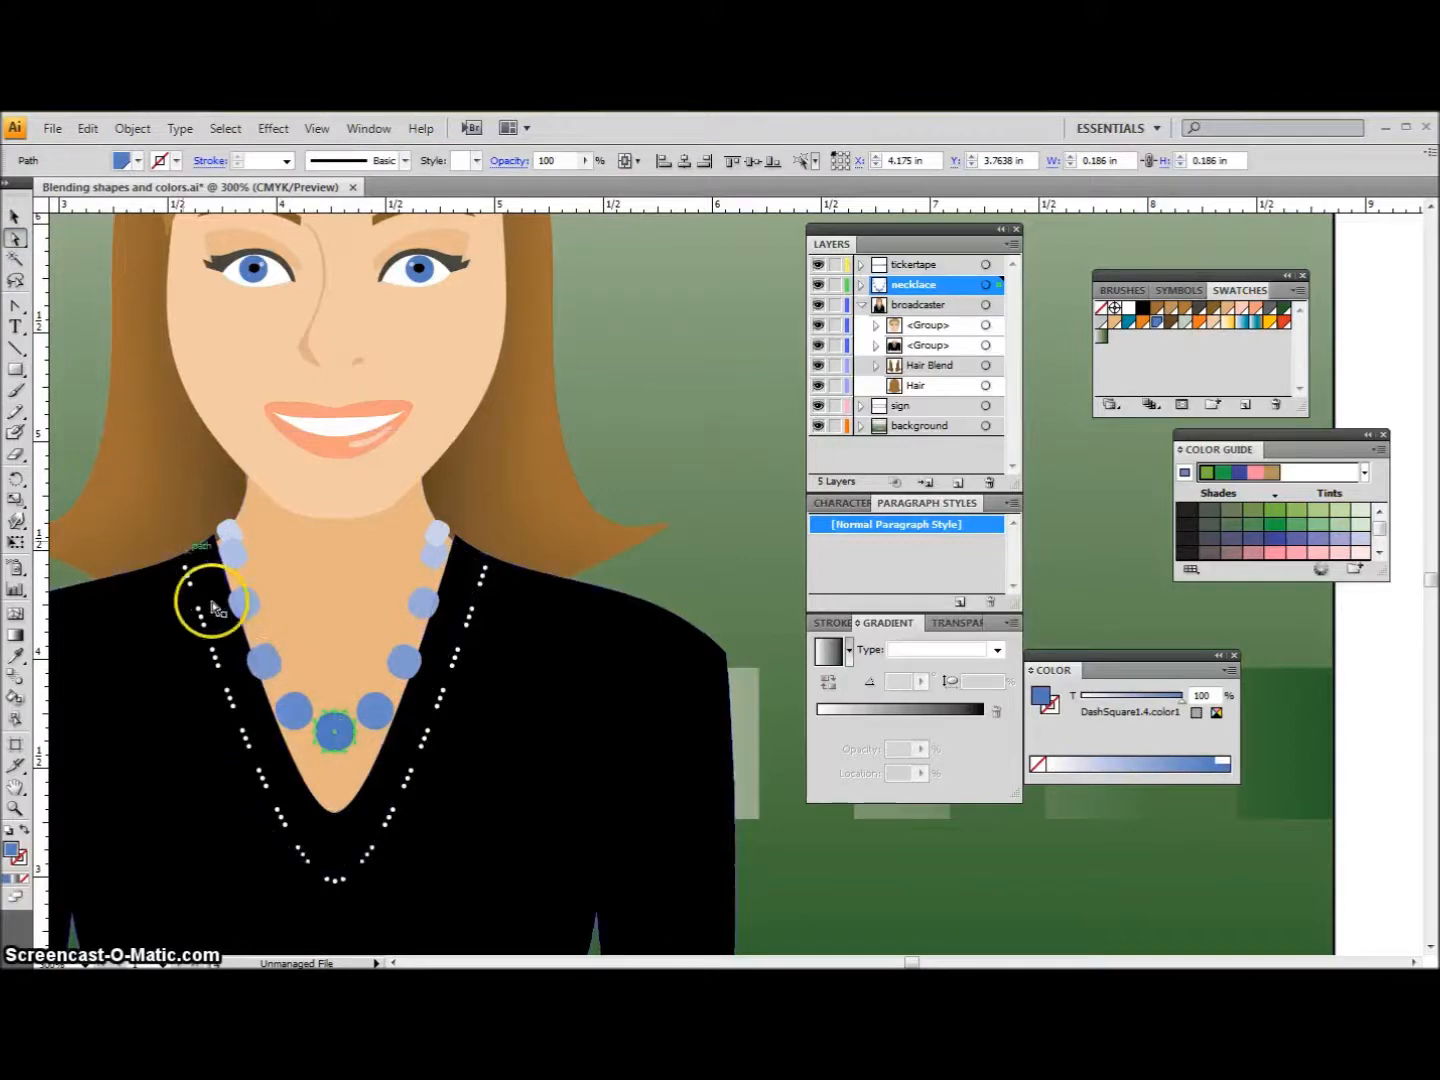
left_click_drag(15, 305, 74, 356)
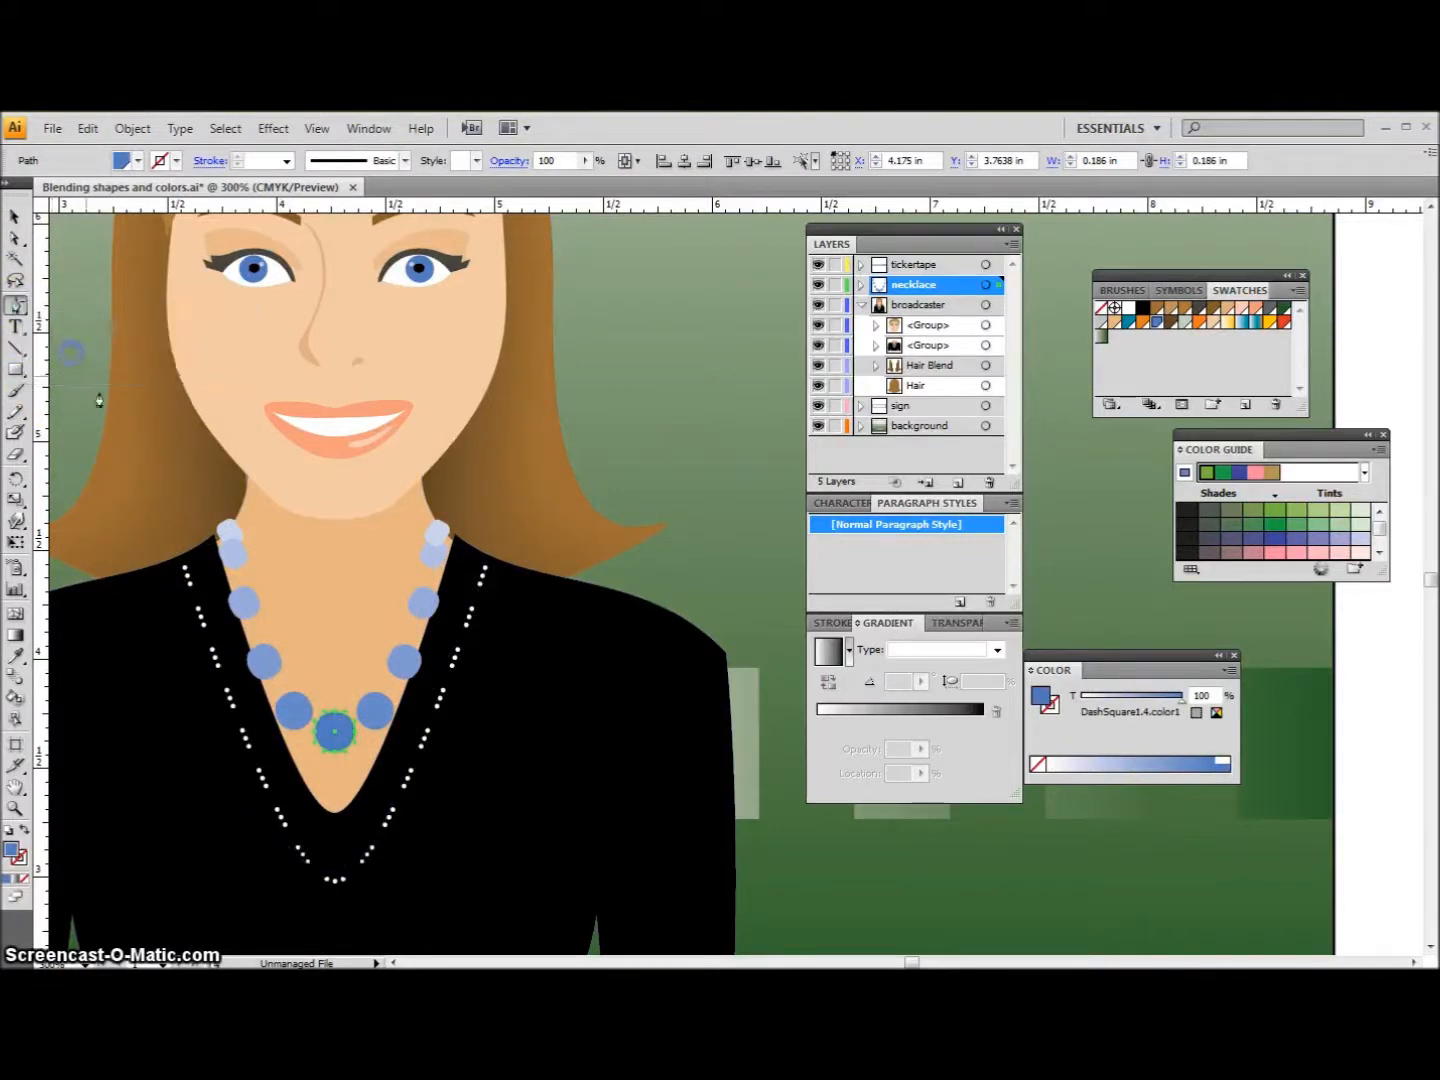
left_click(337, 720)
left_click(337, 716)
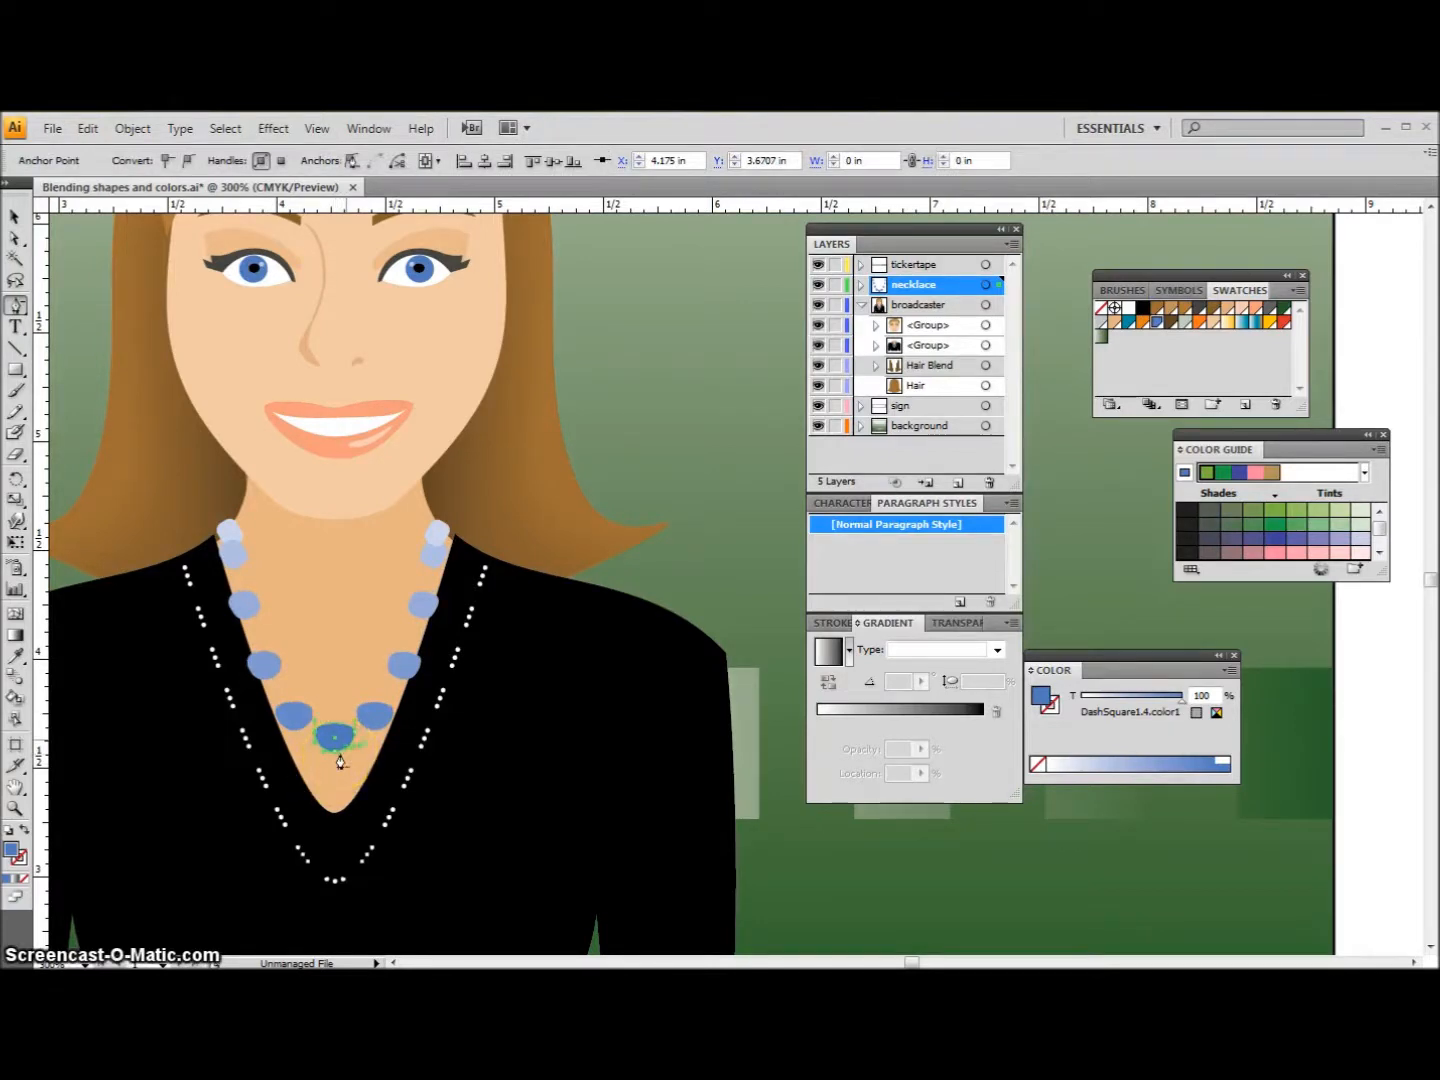
- Move the centre bead's bottom anchor point straight down to stretch the beads into pointed drops
left_click(14, 239)
left_click(309, 718)
left_click_drag(310, 718, 337, 758)
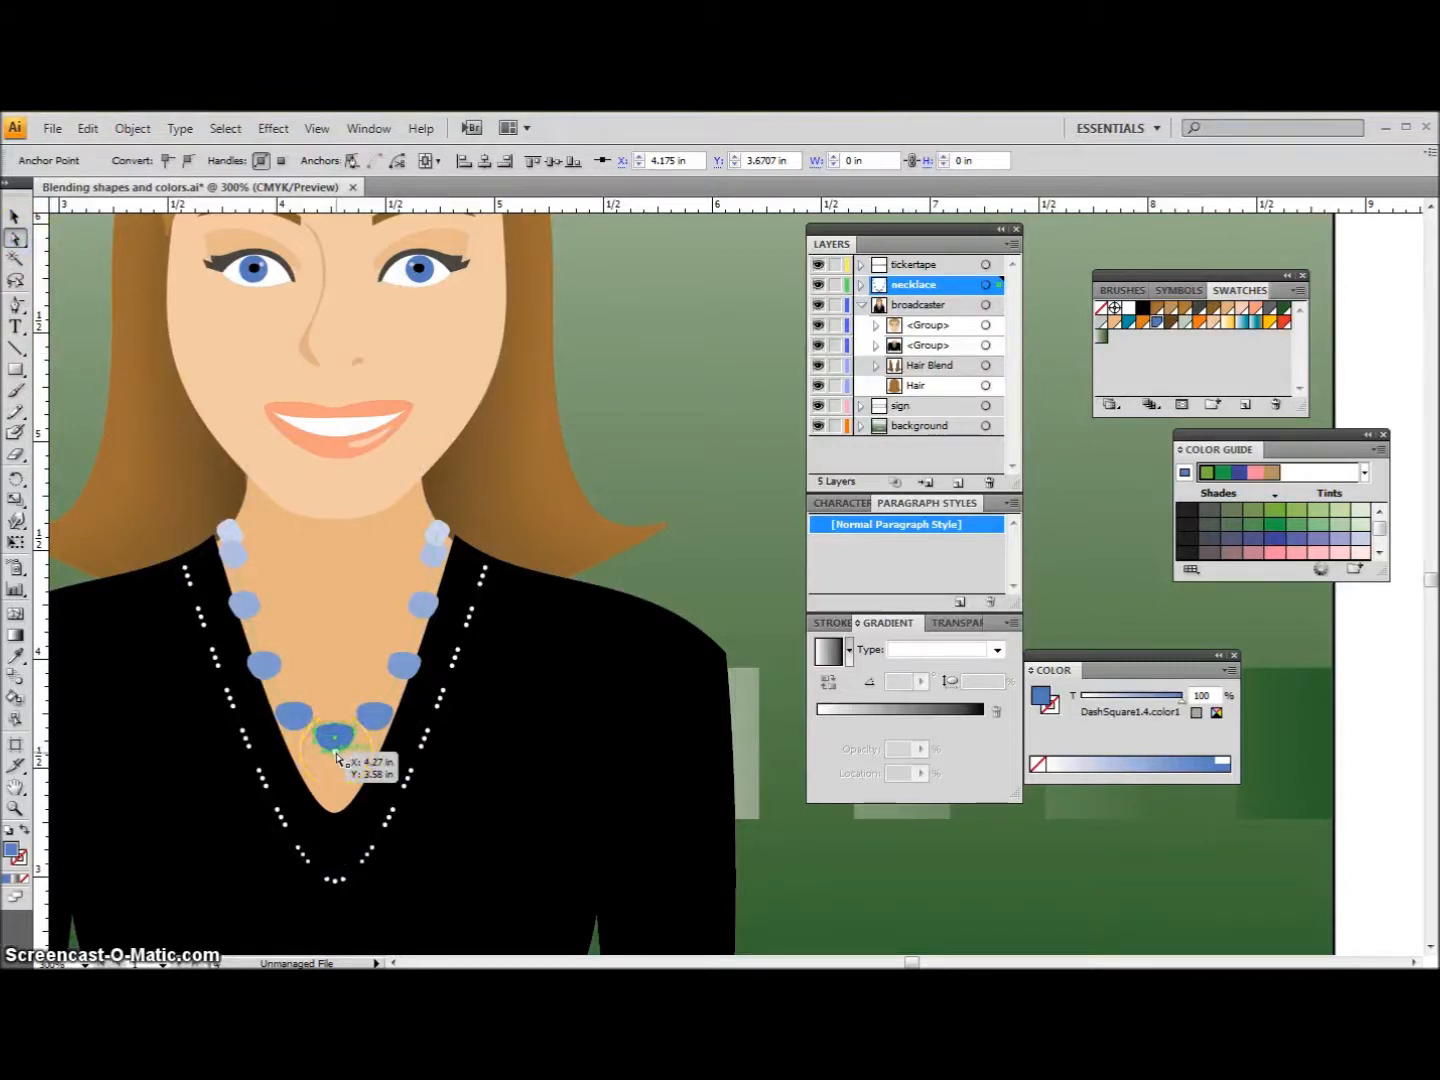
left_click_drag(336, 757, 337, 783)
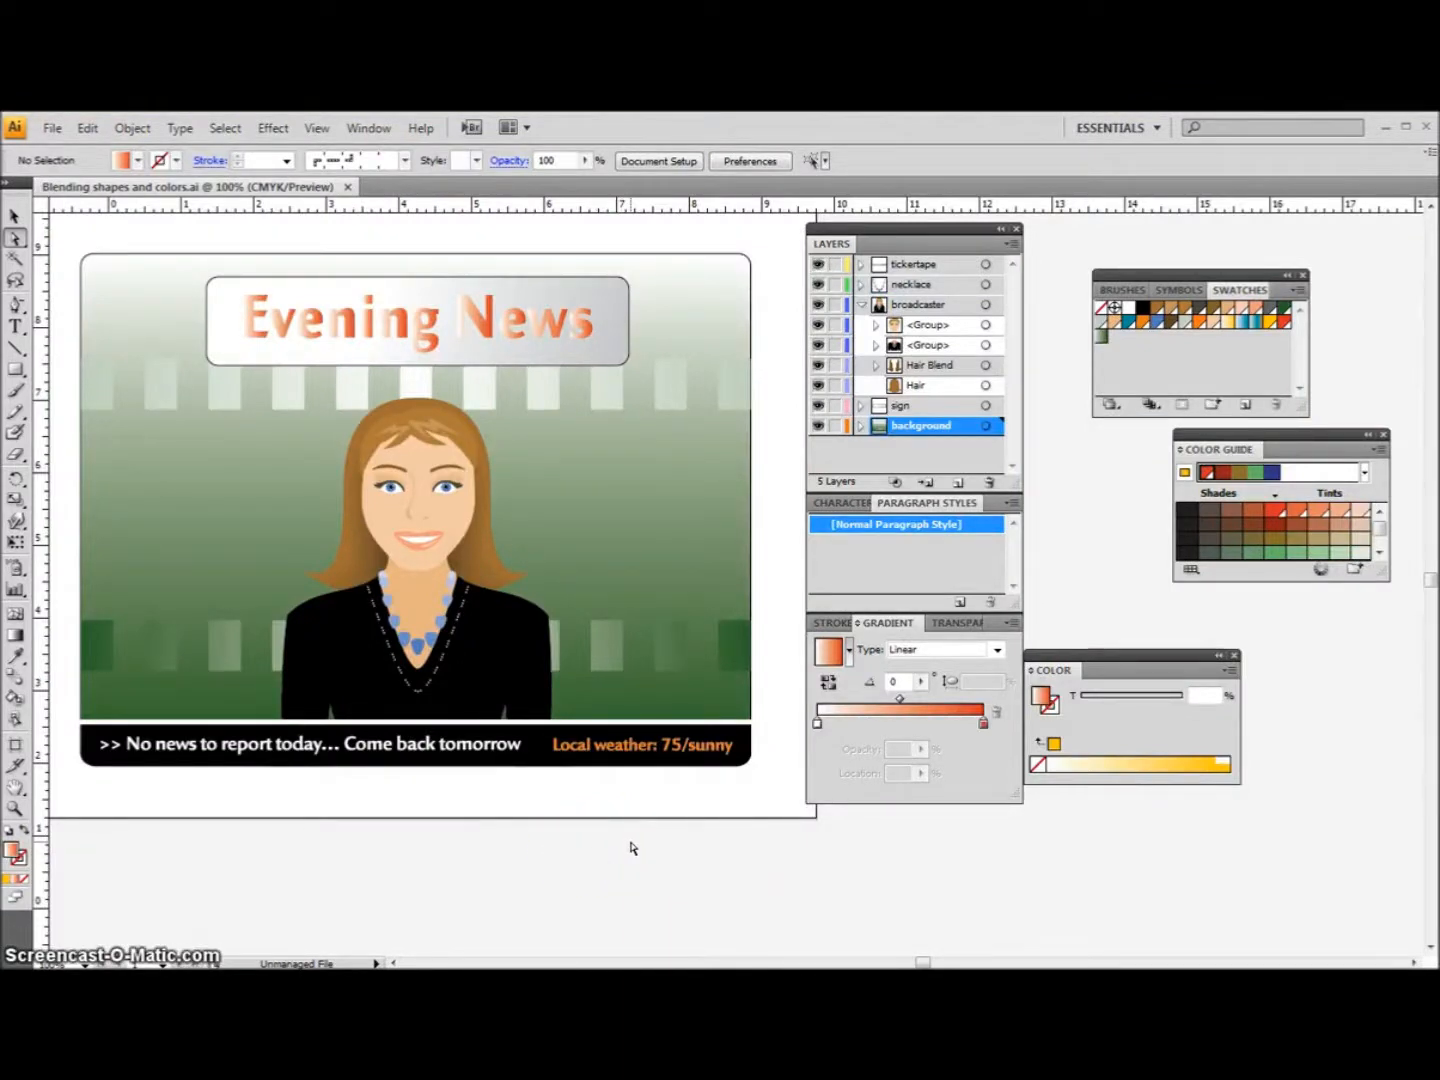
left_click(631, 849)
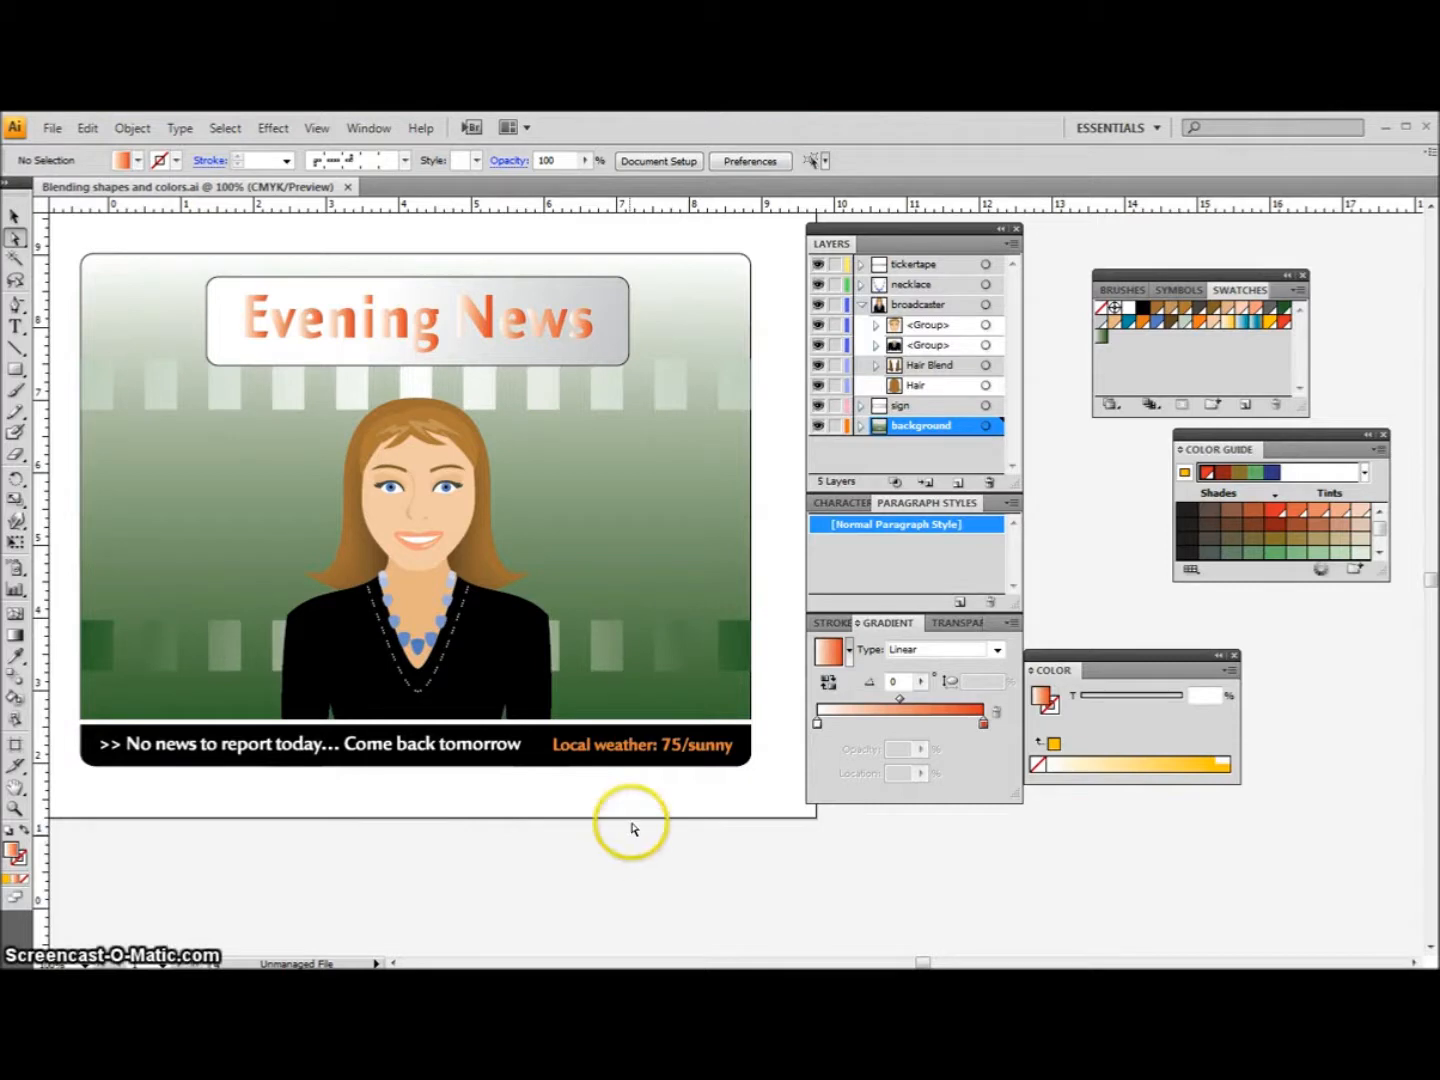
left_click(525, 451)
left_click(482, 795)
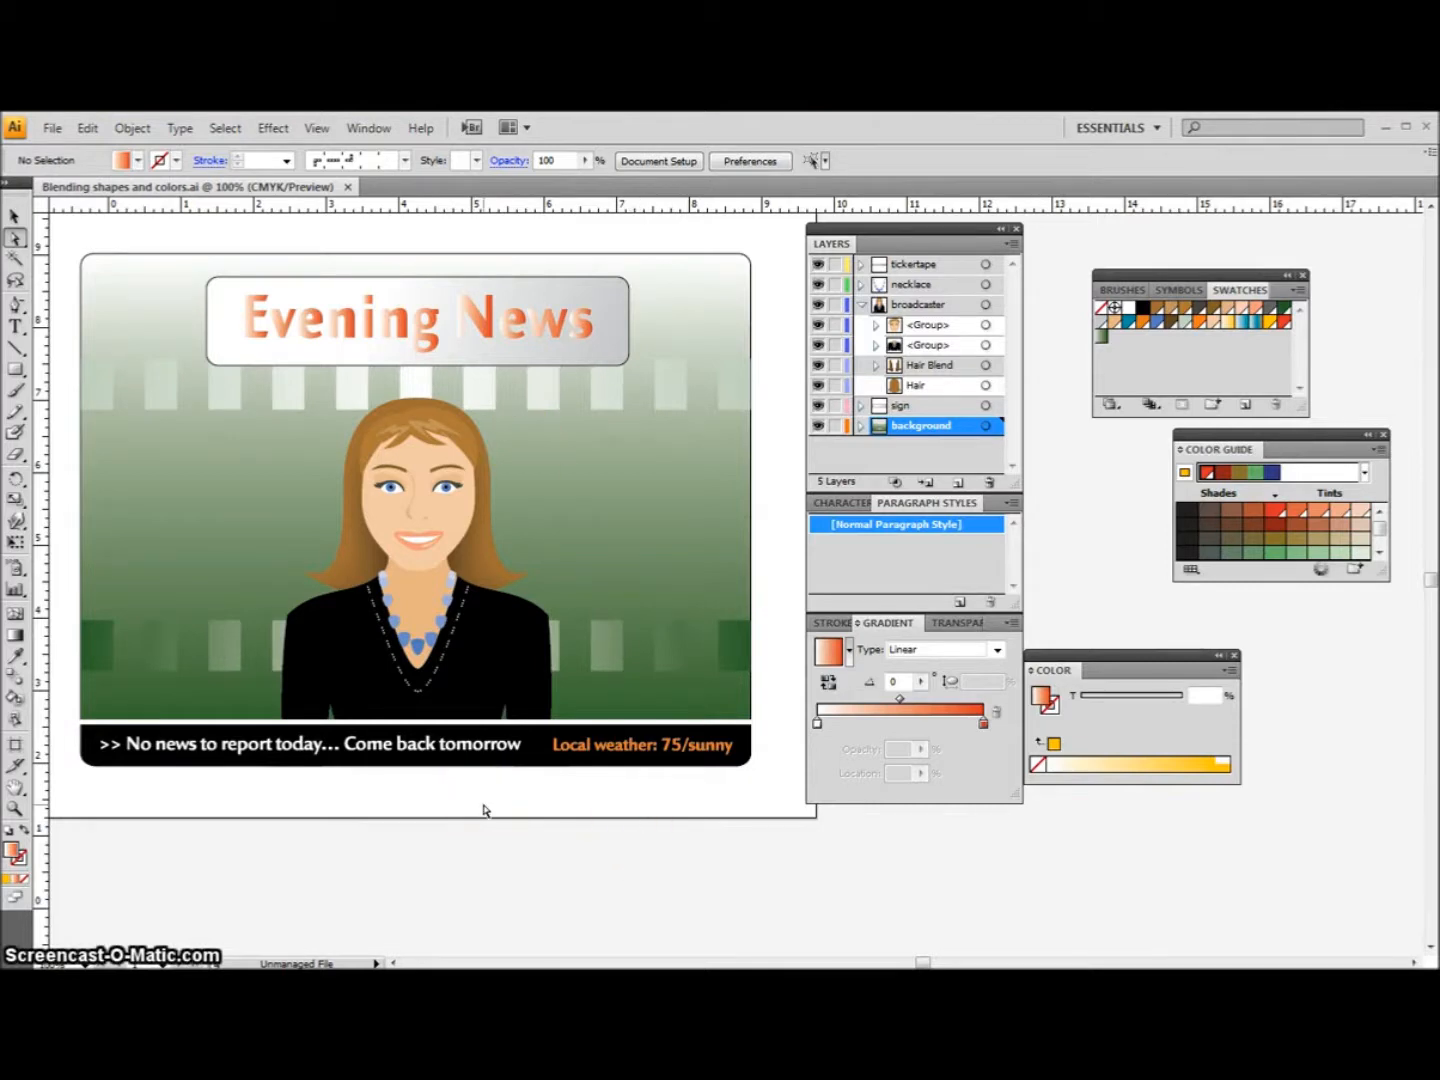
left_click(482, 789)
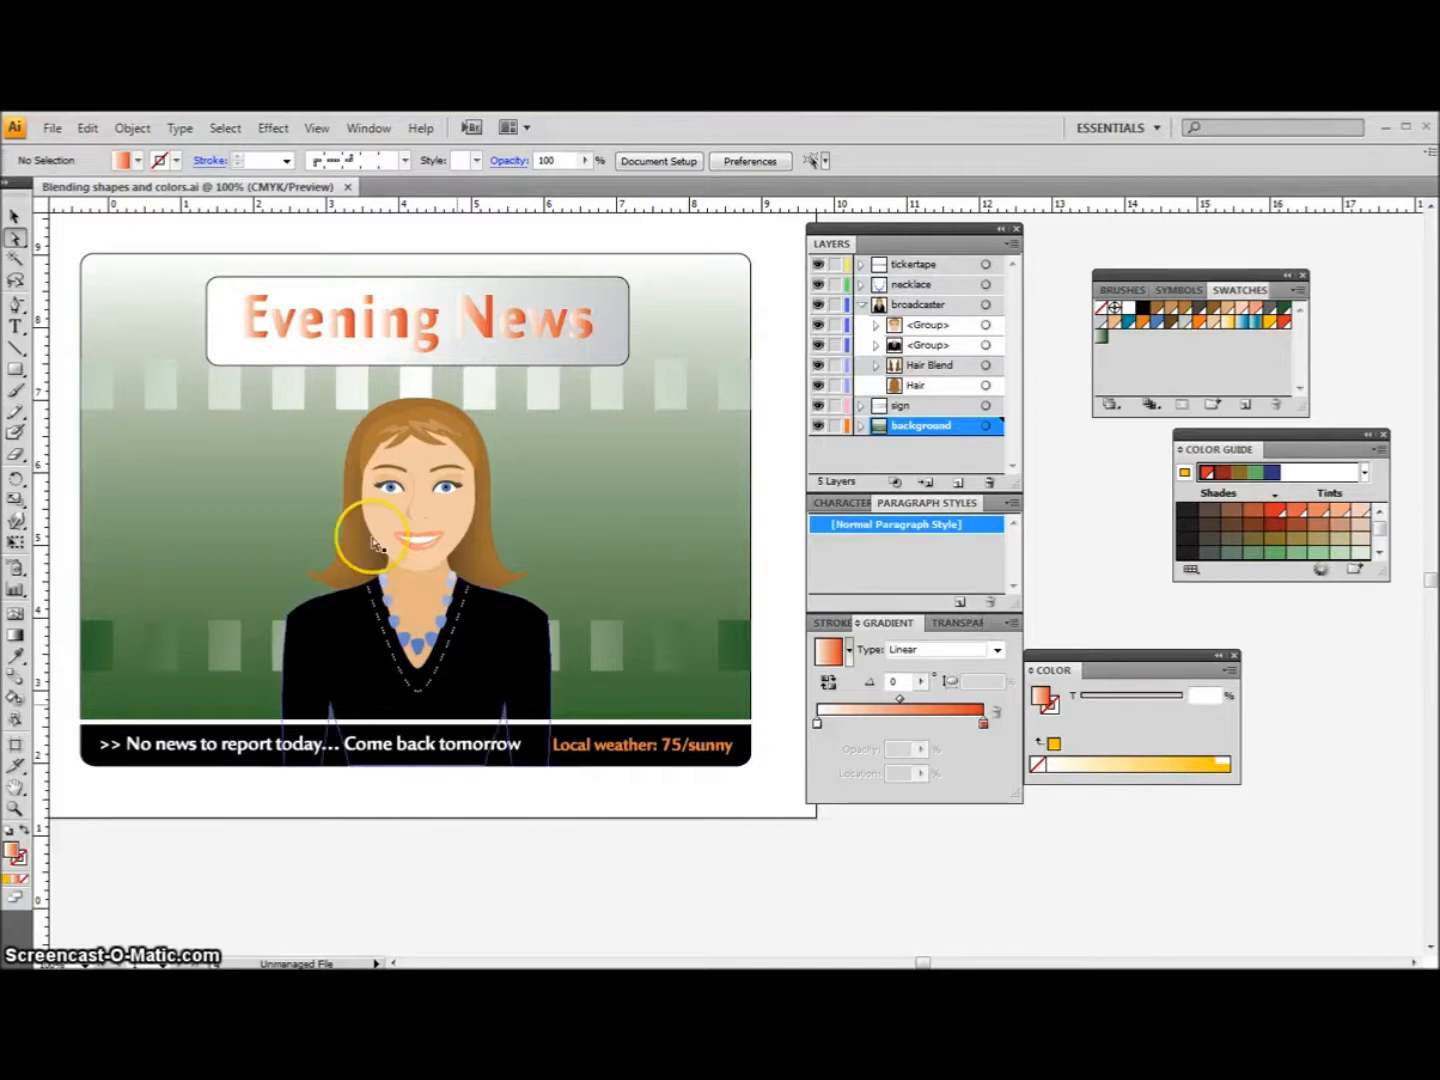
- Set the blend options to Specified Steps spacing with 2 steps
left_click(122, 131)
mouse_move(87, 540)
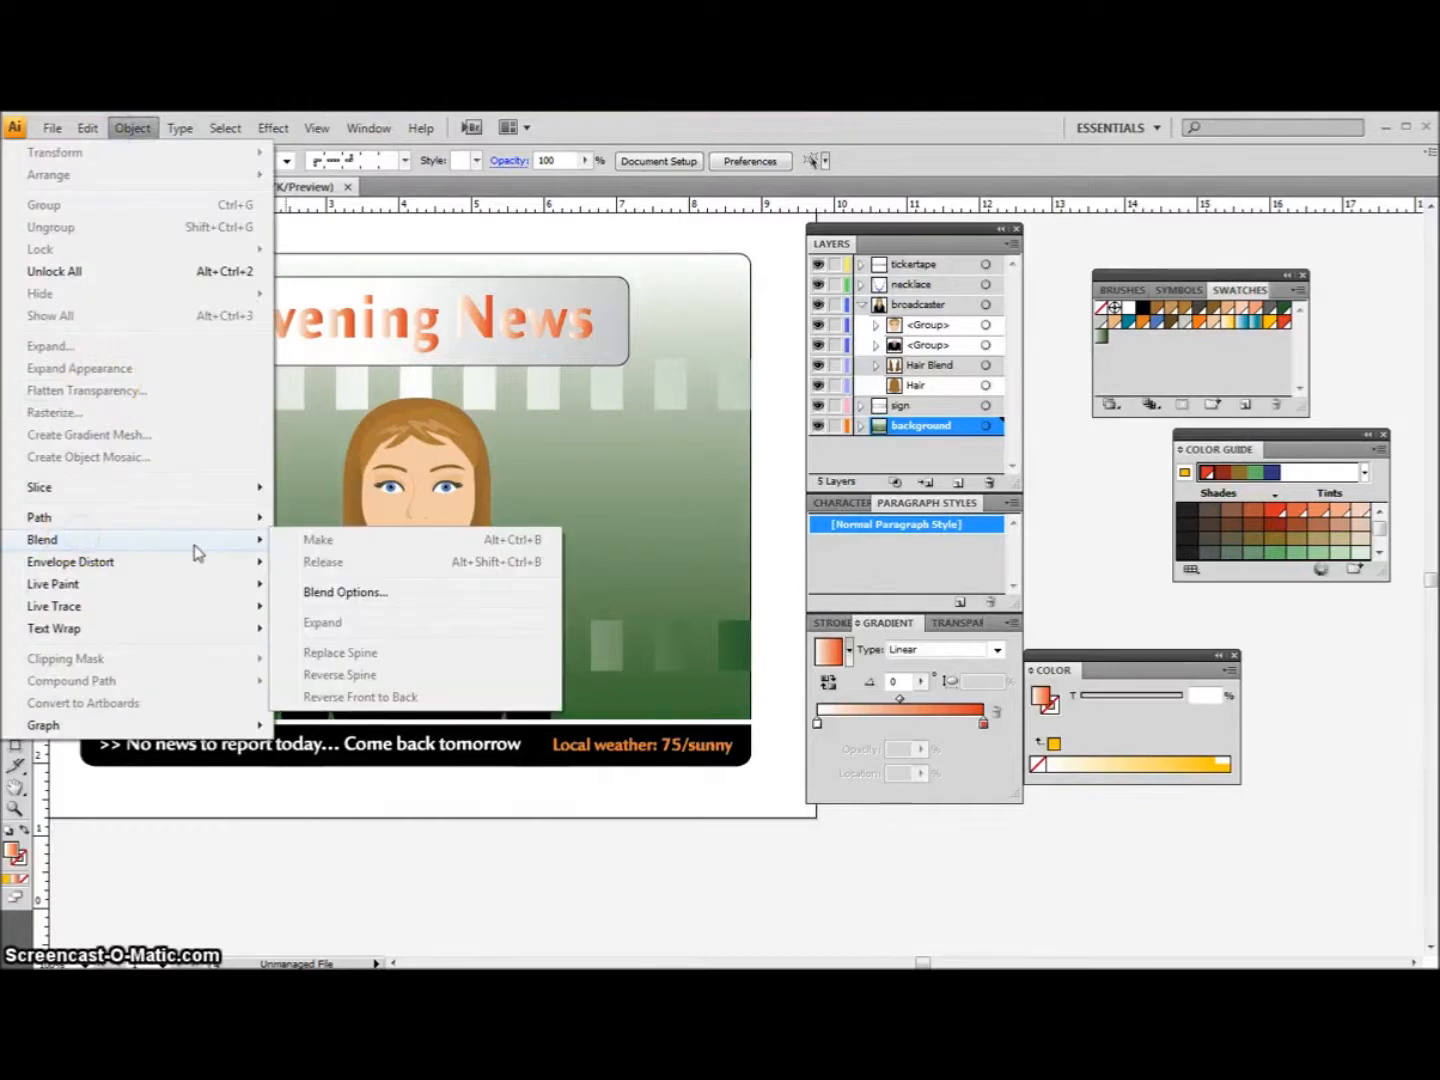
left_click(363, 592)
left_click(745, 568)
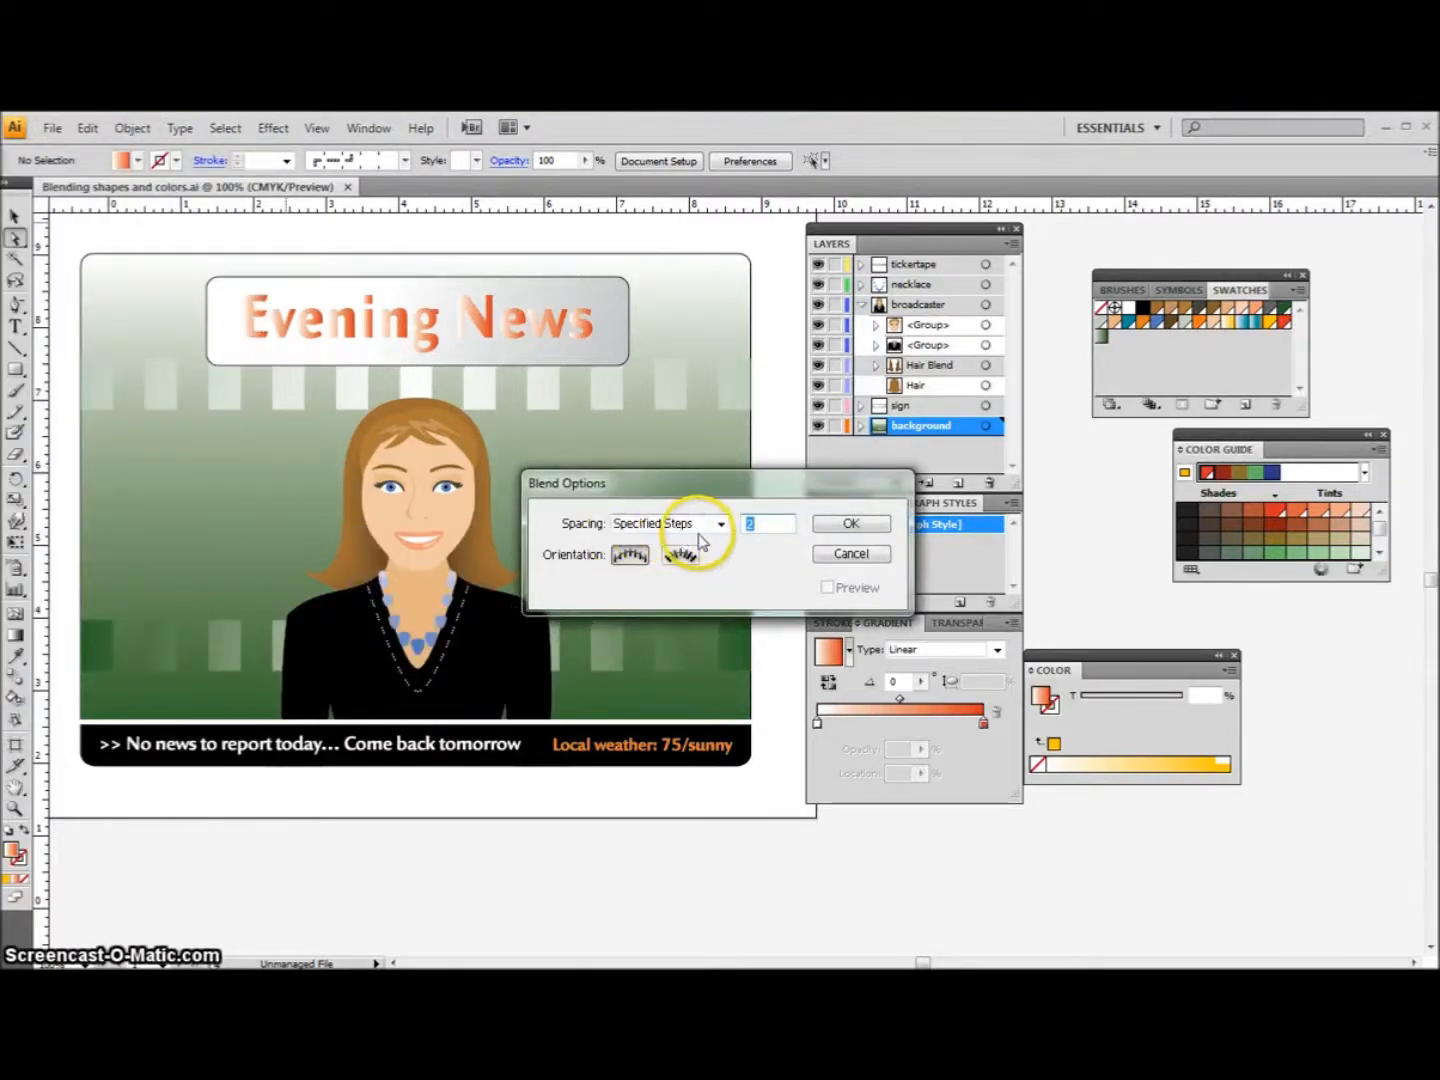
left_click(846, 527)
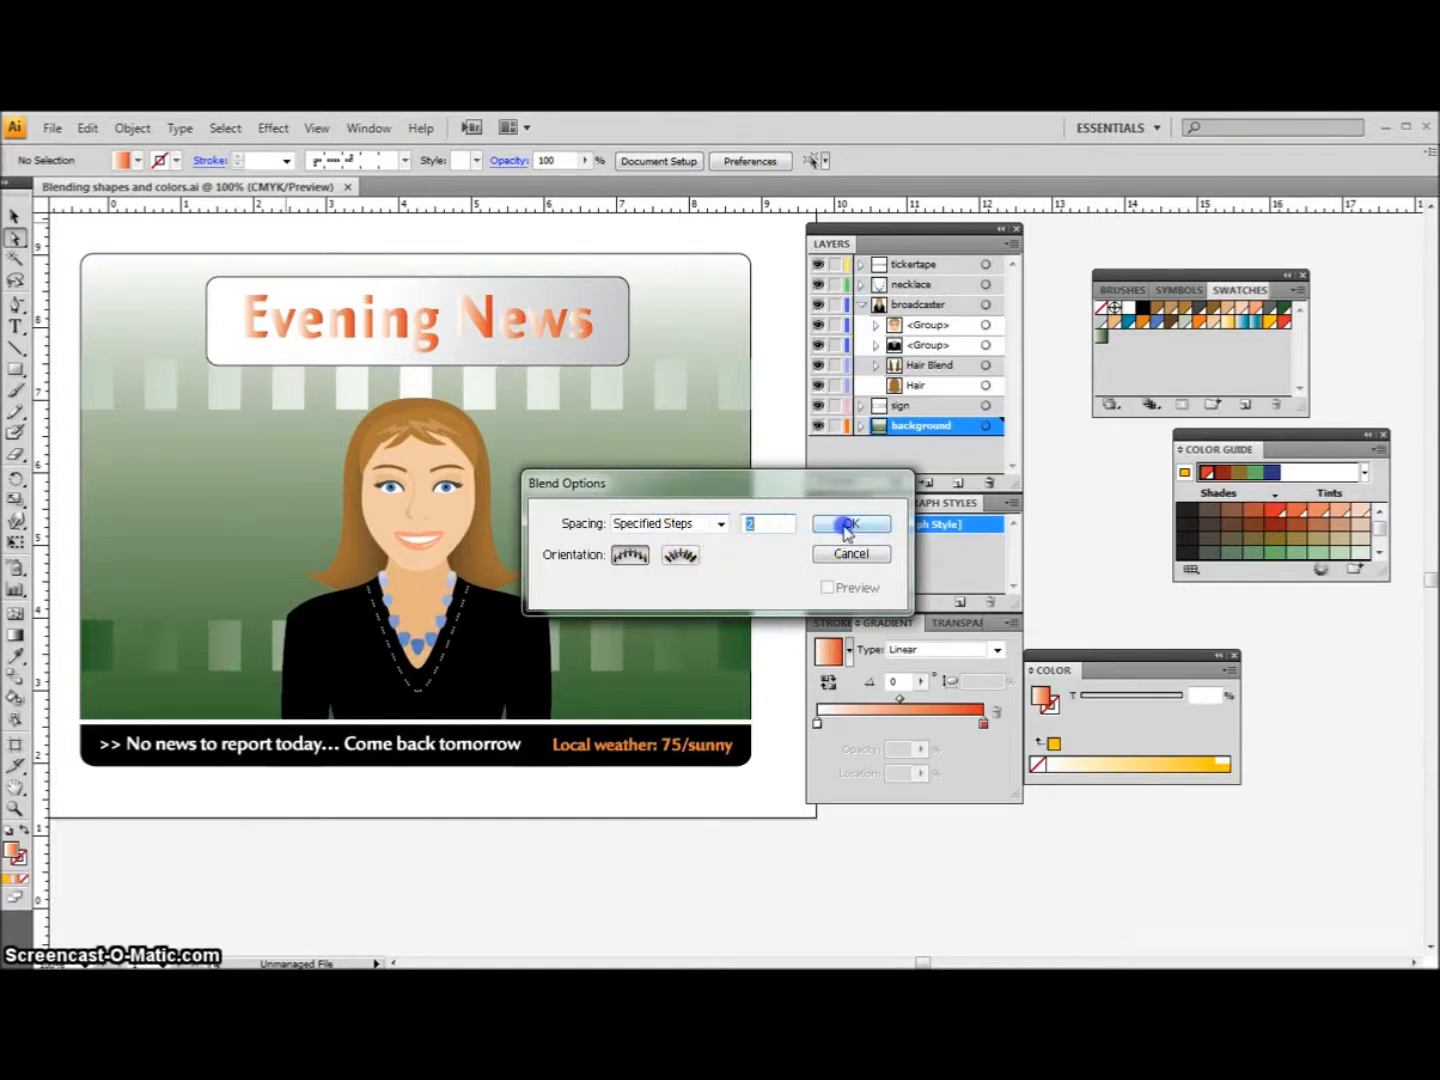
- Blend the upper and lower rows of background rectangles together, and deselect the artwork
left_click(14, 679)
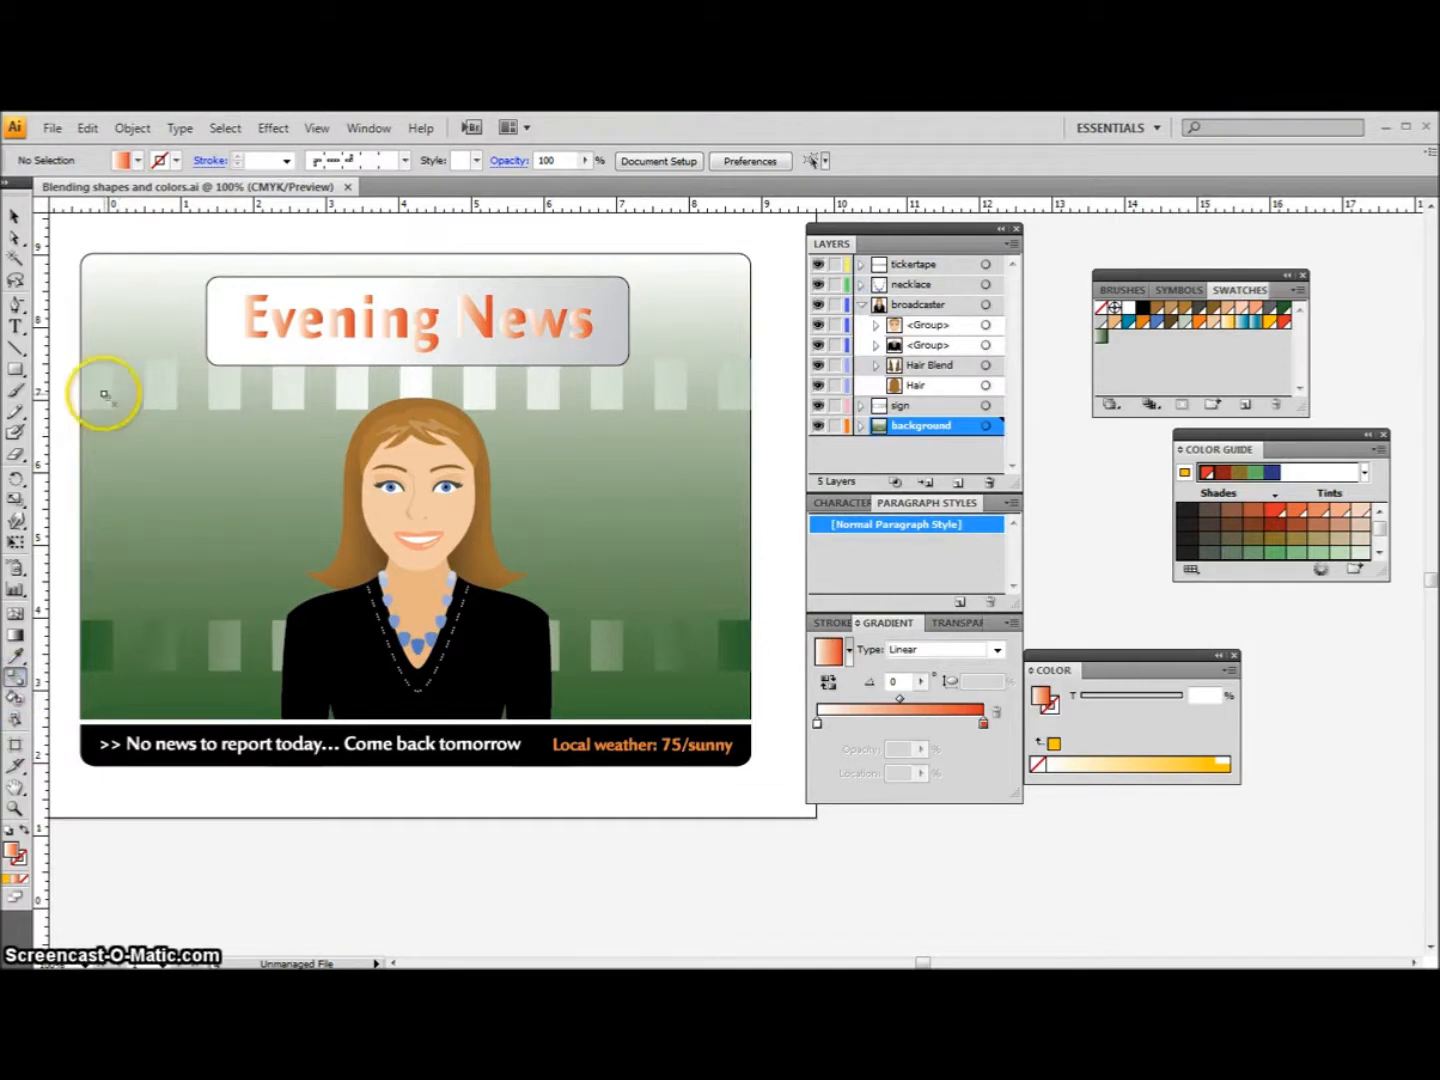
left_click(97, 617)
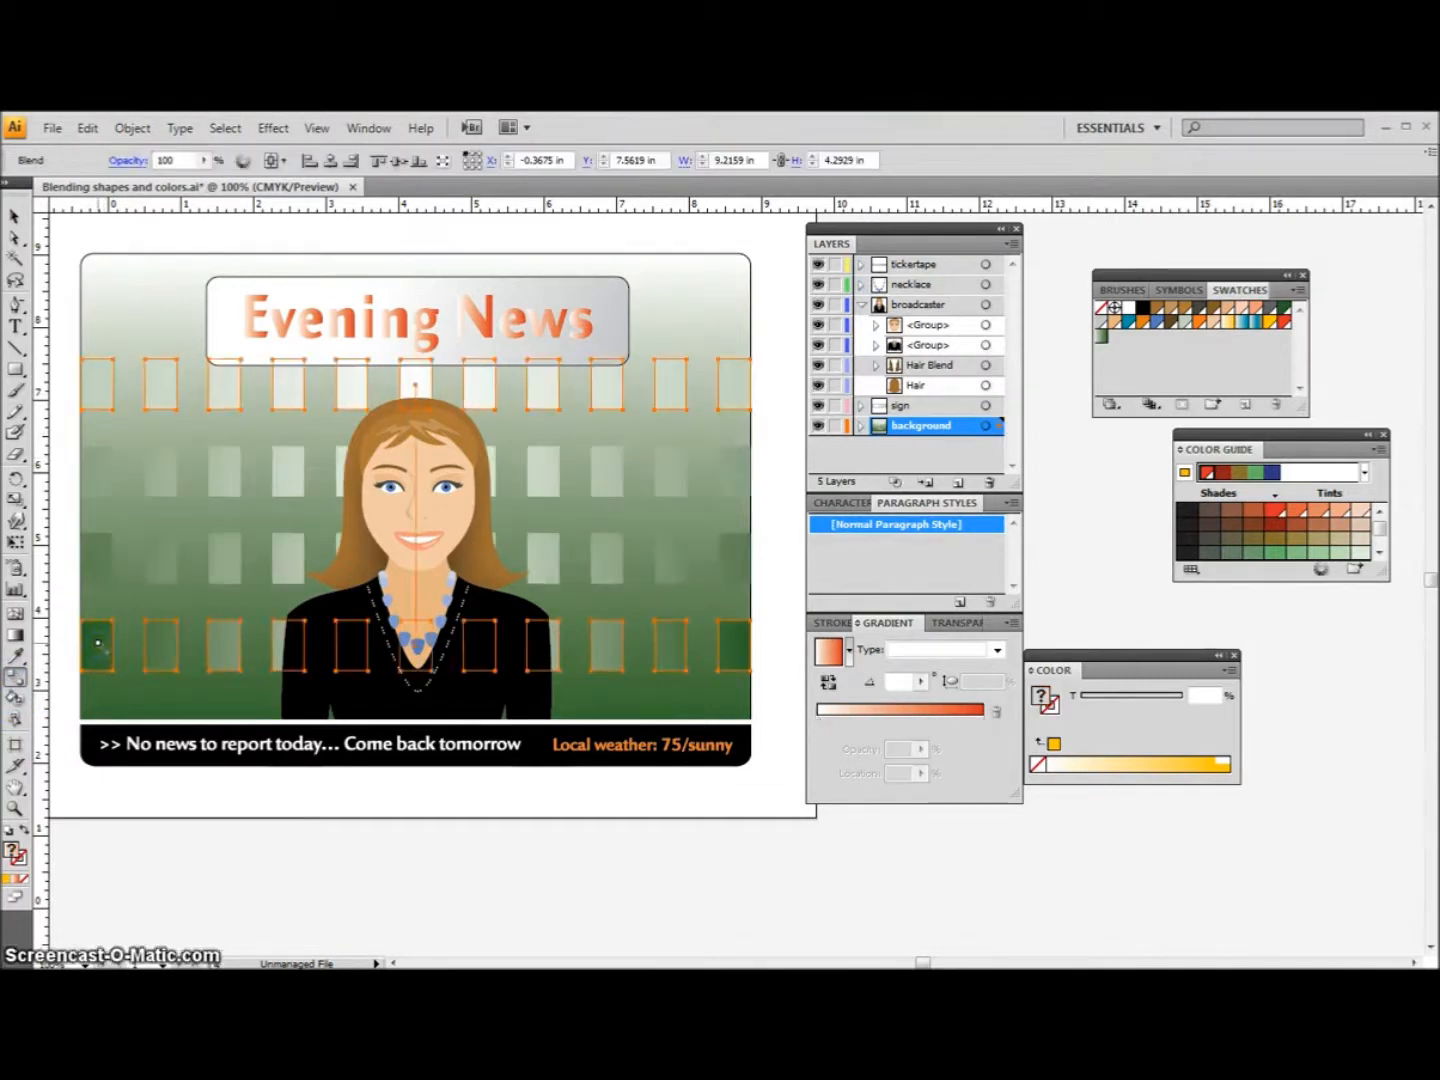
left_click(112, 644)
left_click(483, 660)
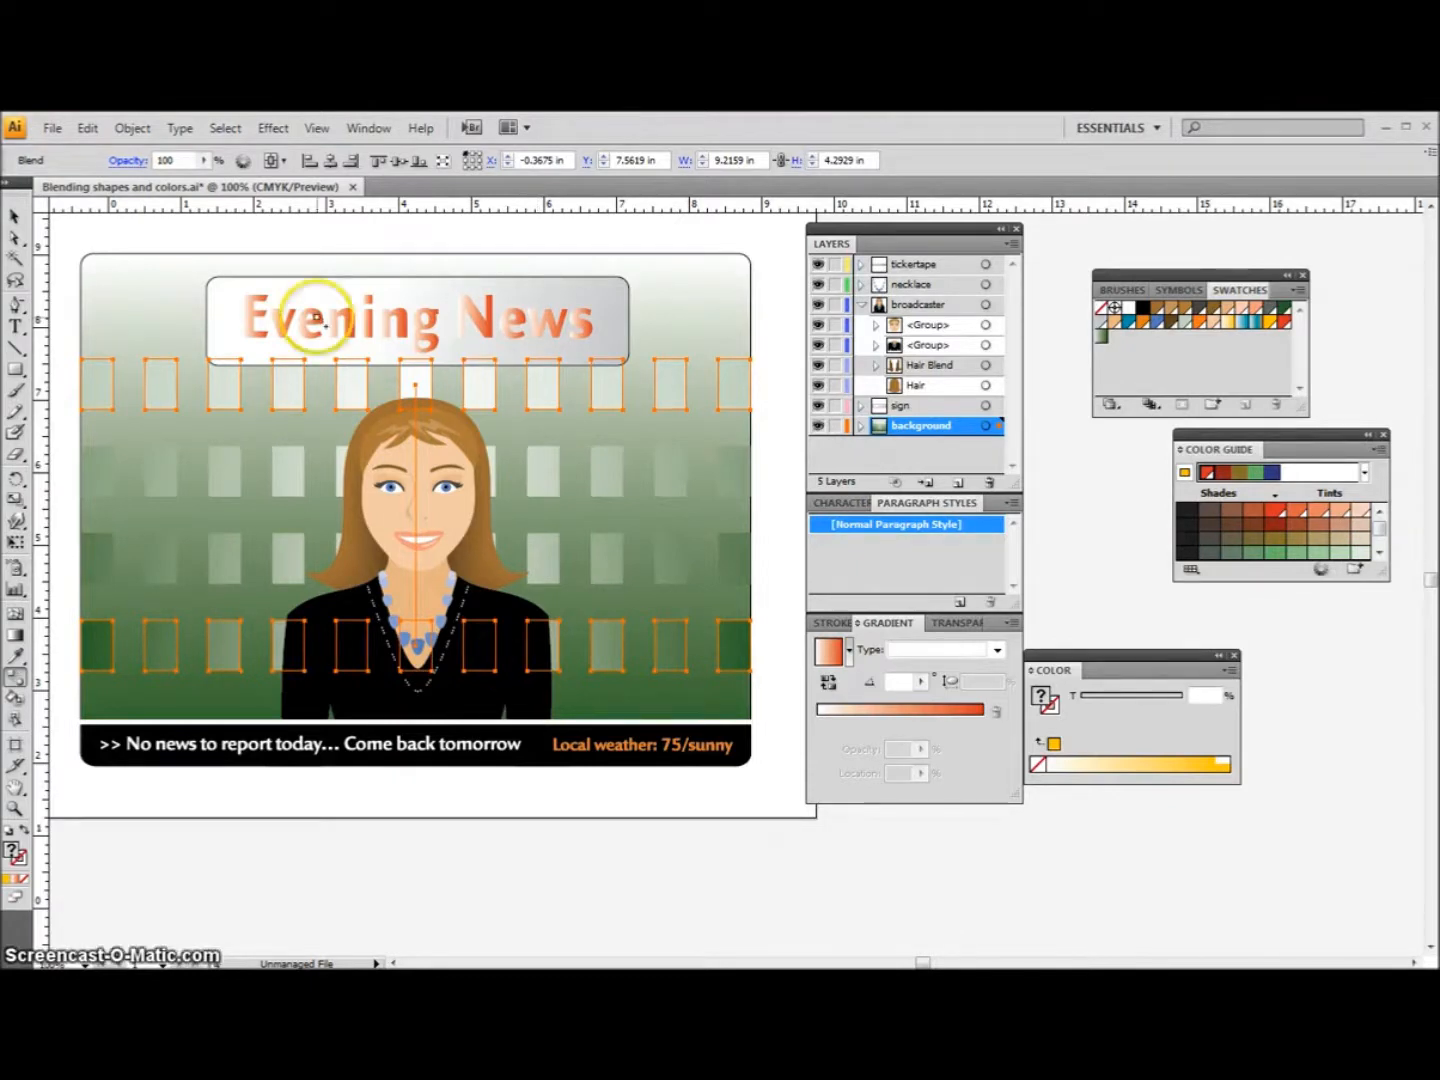
left_click(14, 239)
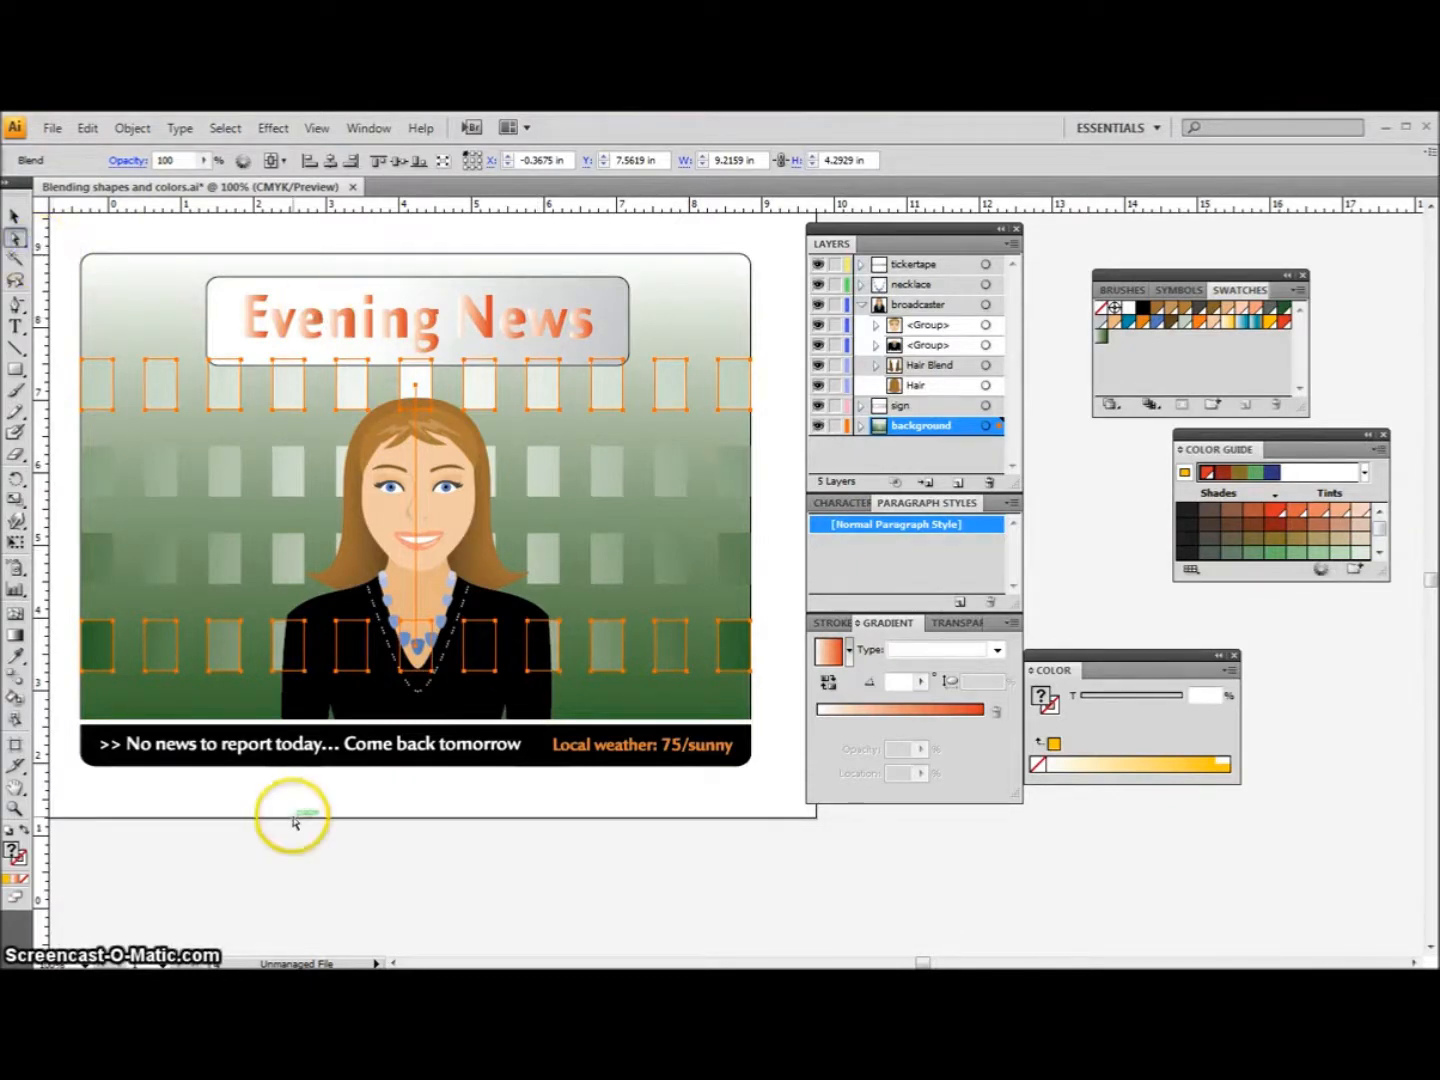
left_click(294, 824)
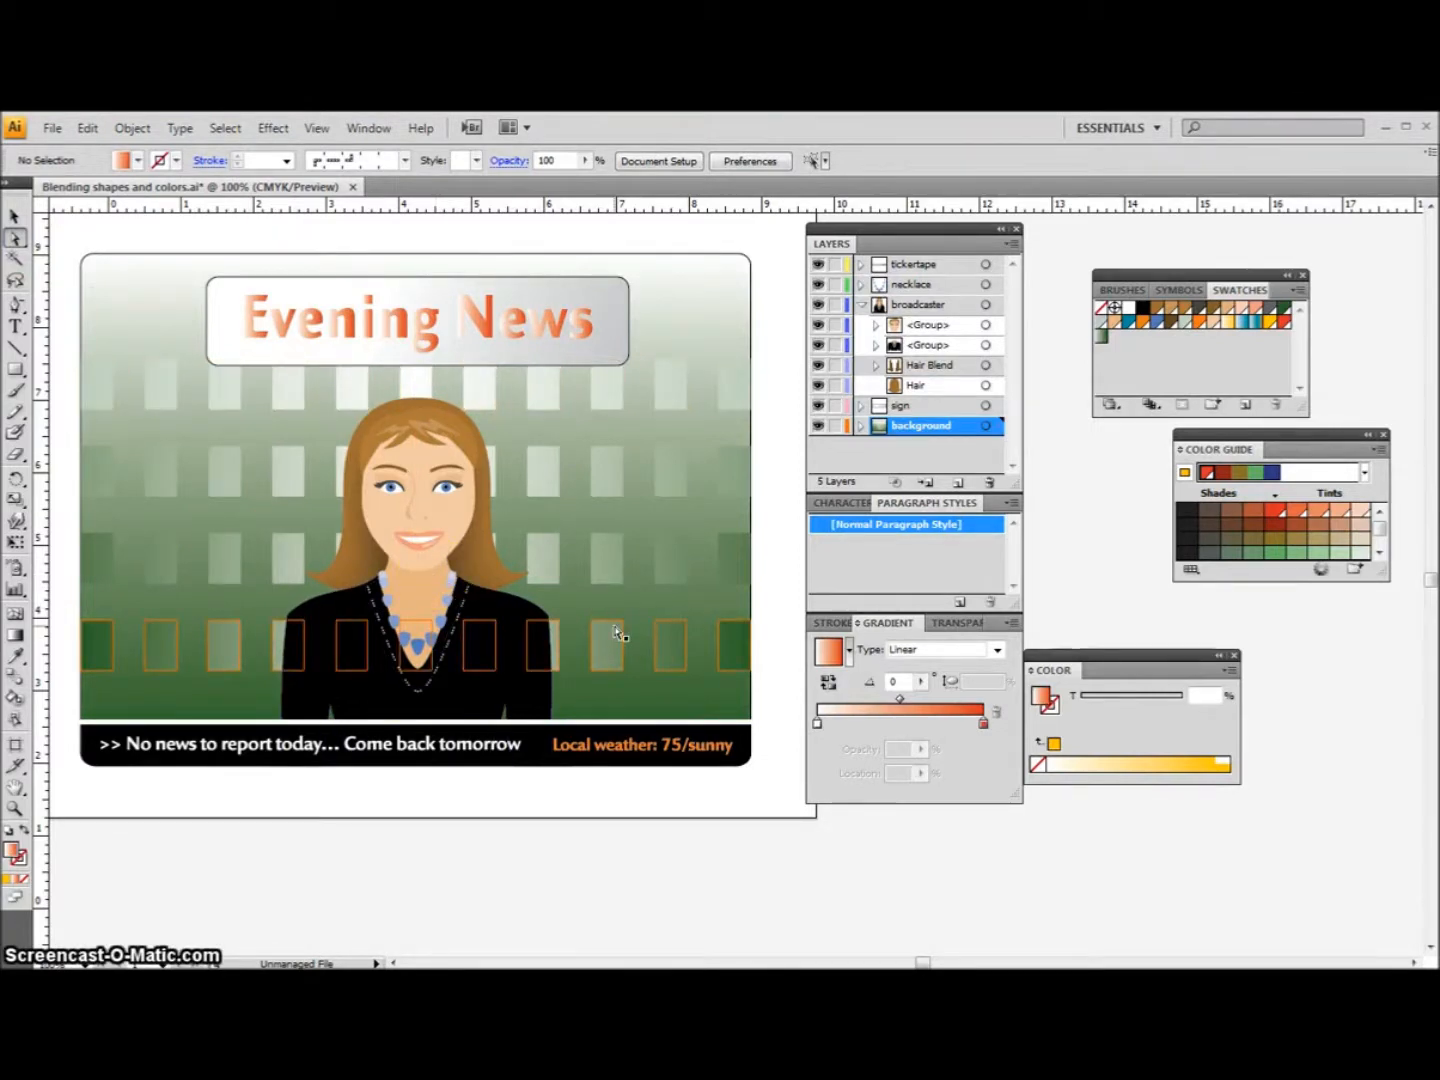
- Recolor the middle gradient stop of the bottom row of background rectangles with the Yellow swatch, and deselect the row
left_click(103, 653)
left_click(957, 766)
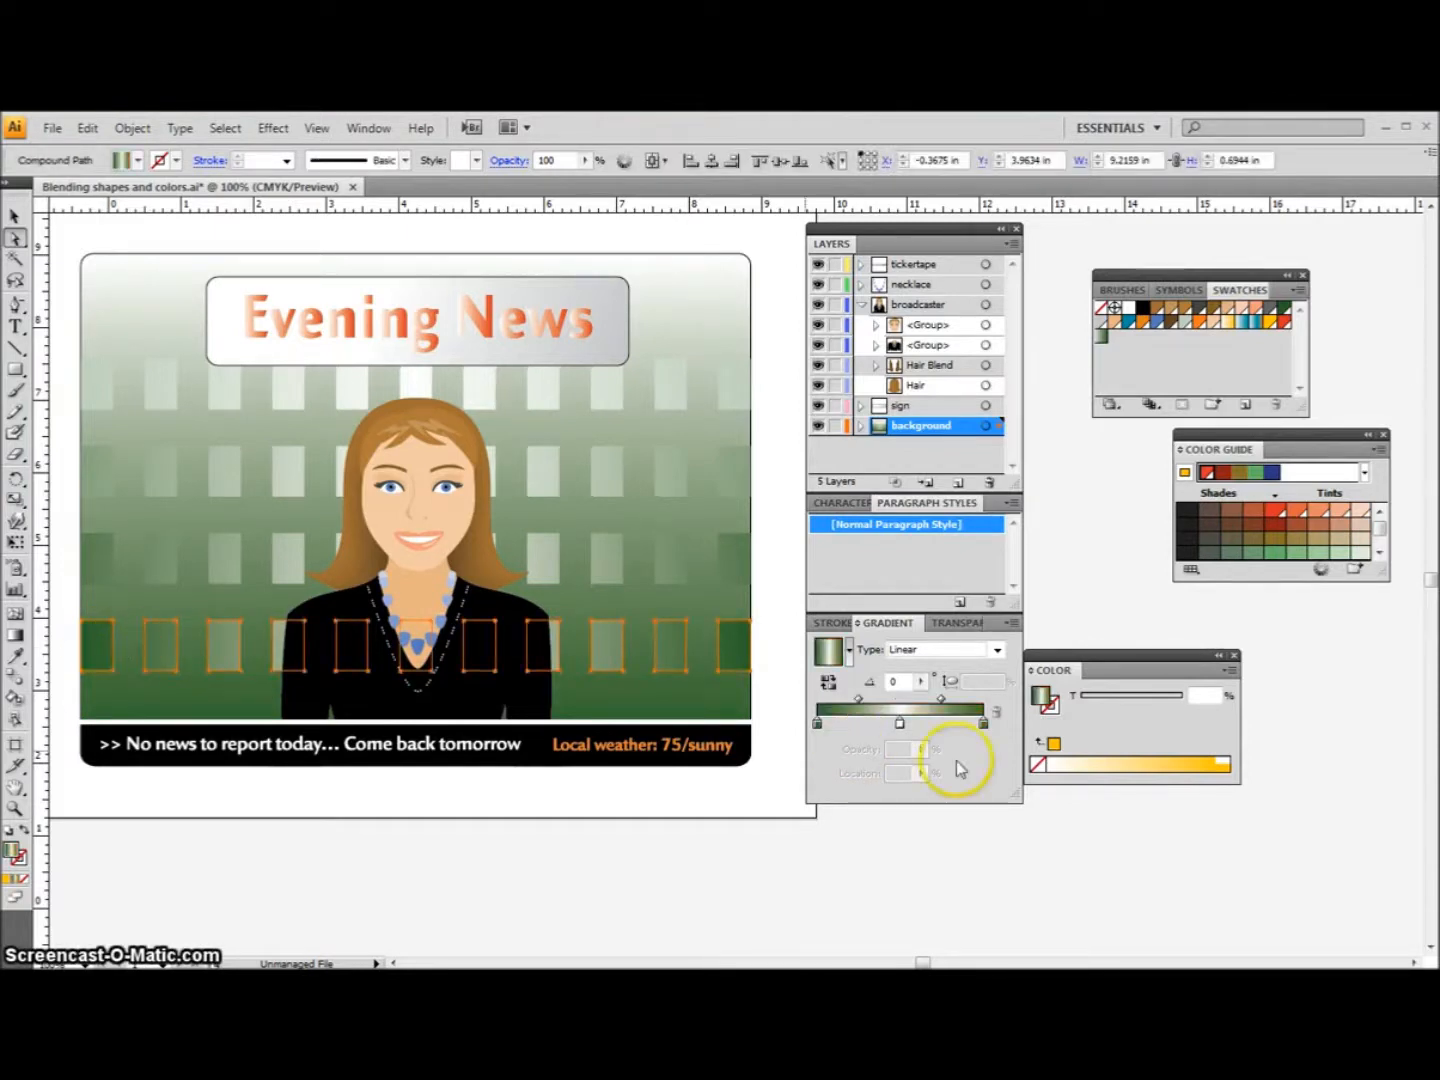
left_click(901, 727)
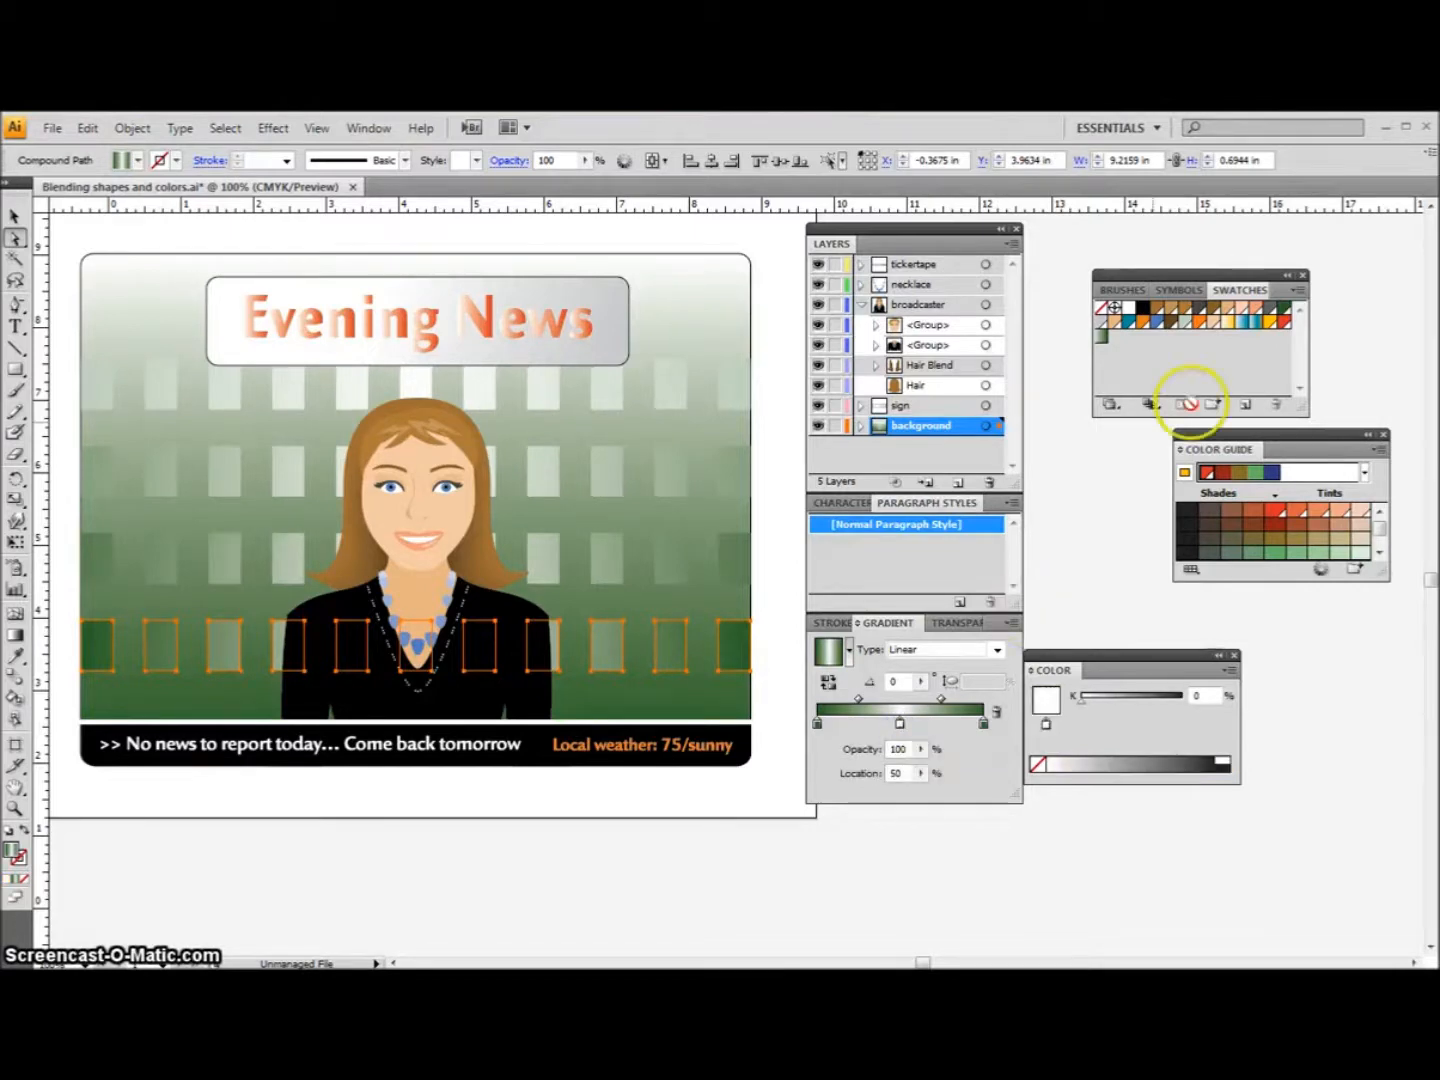
left_click(1268, 322)
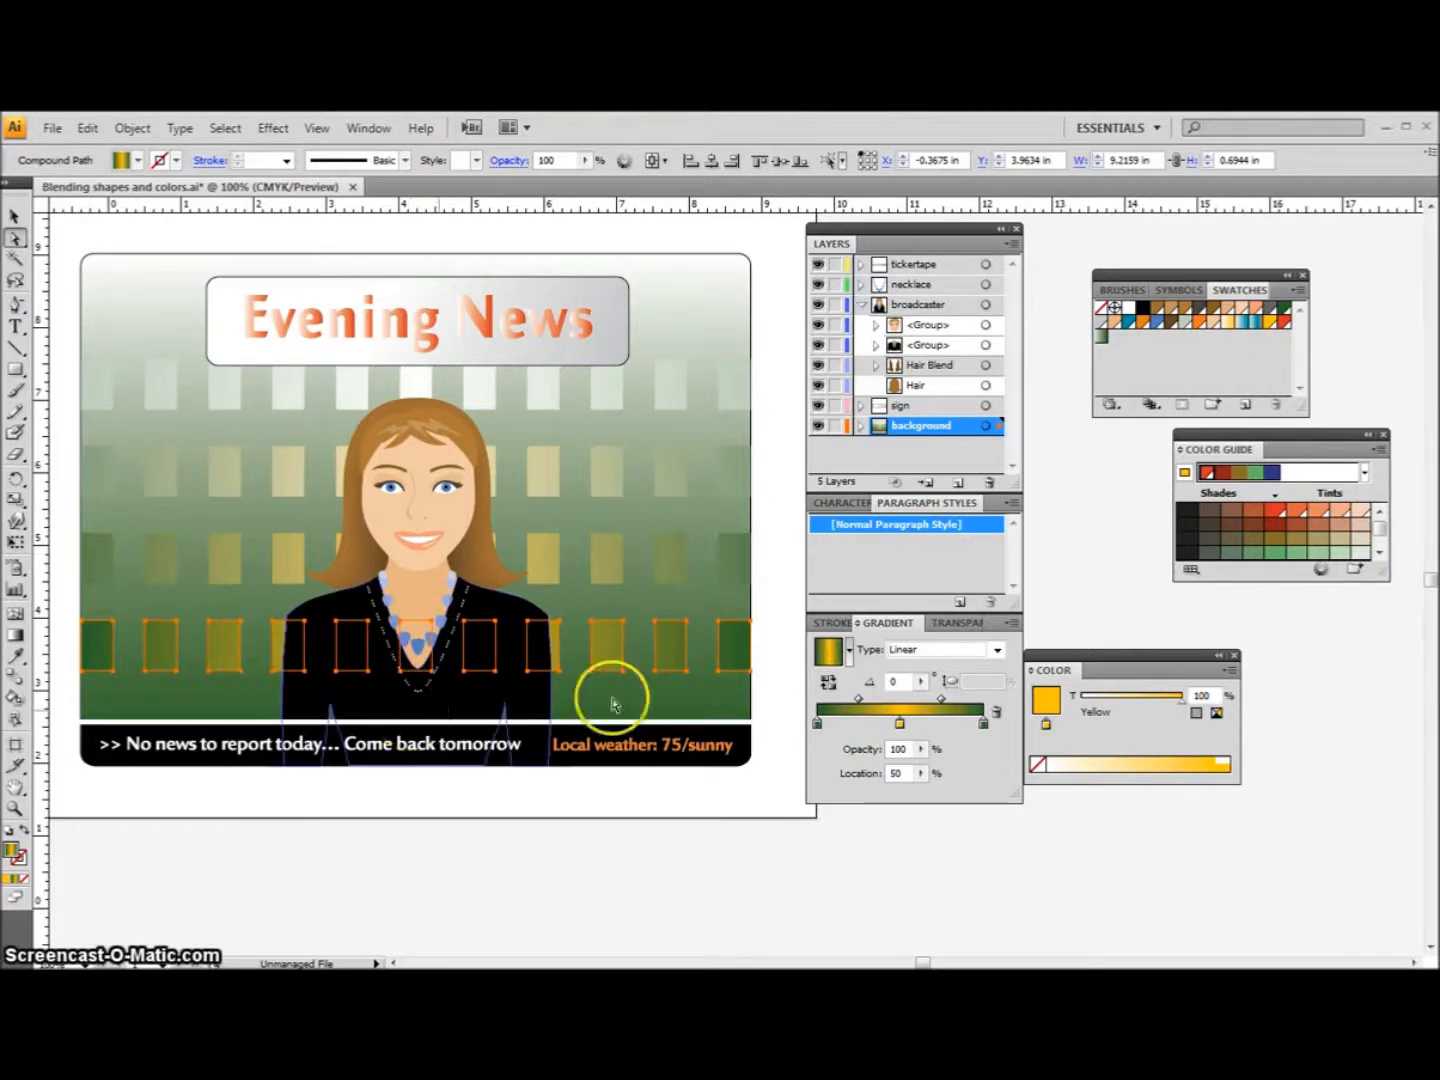
left_click(480, 890)
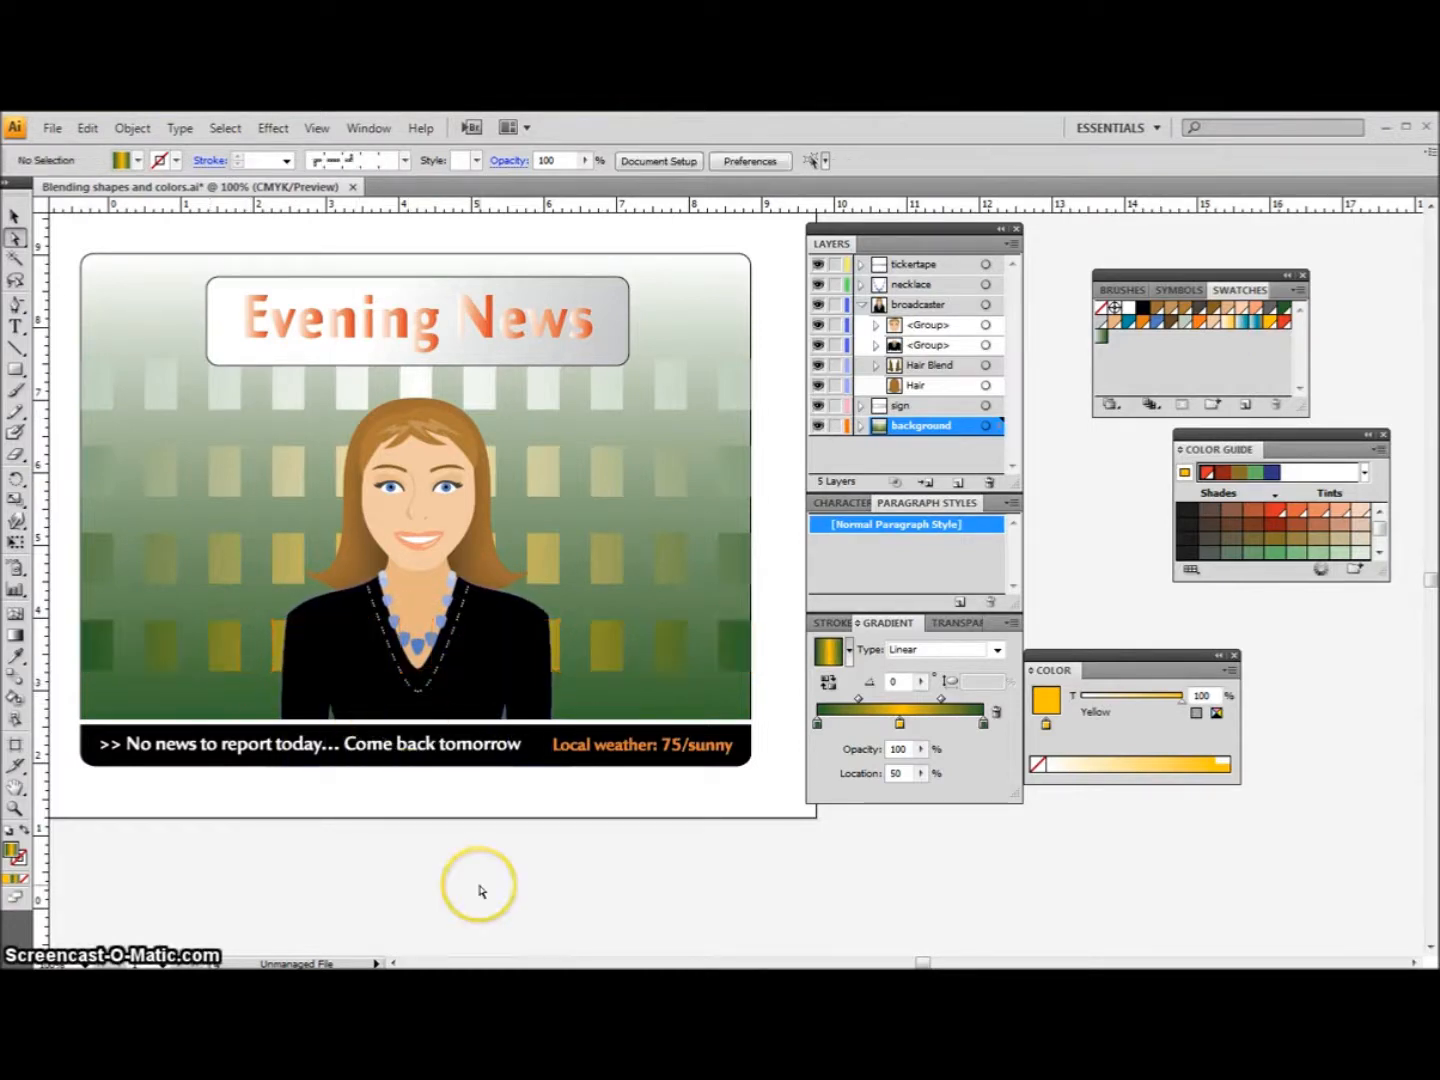